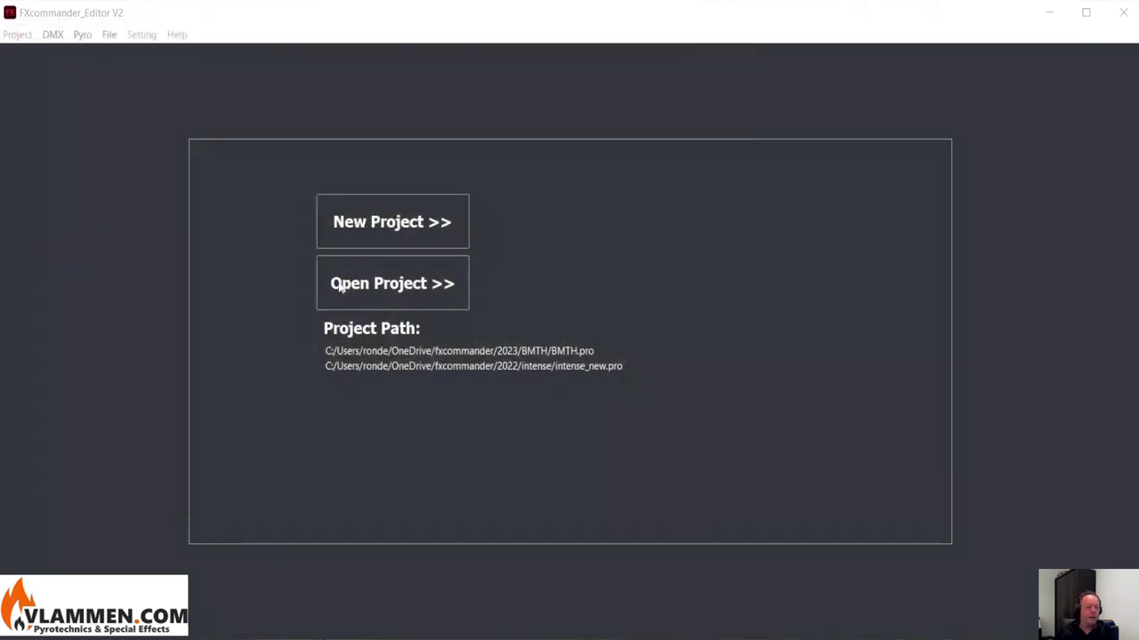
# Step: Create a new project named test in the fxcommander/test folder
pyautogui.click(362, 229)
pyautogui.moveTo(551, 115); pyautogui.dragTo(443, 81)
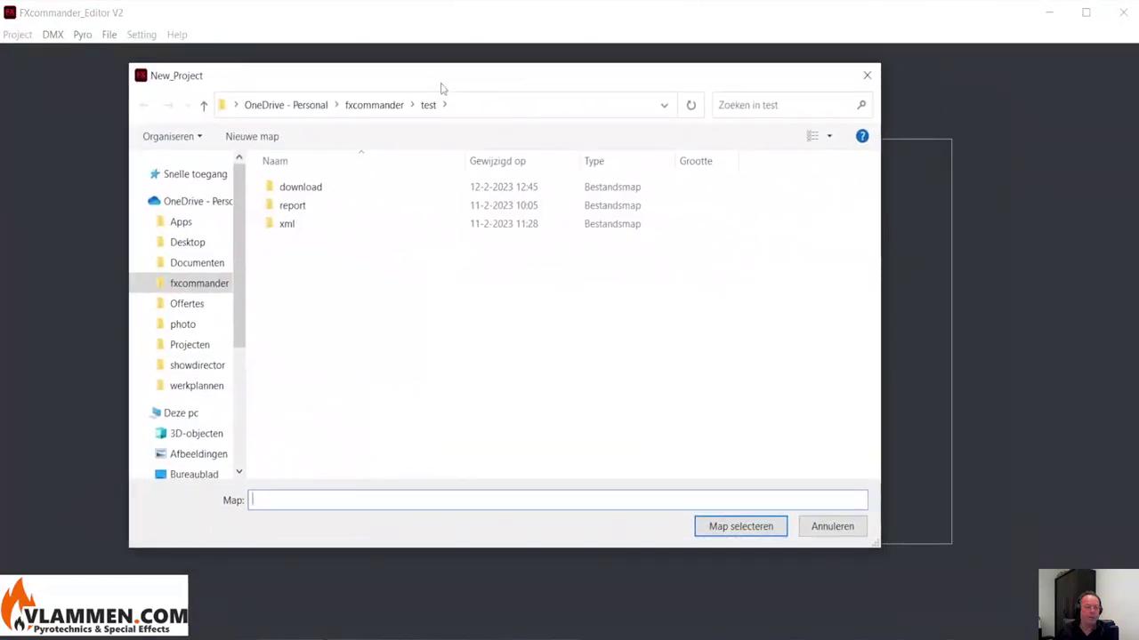
pyautogui.click(221, 283)
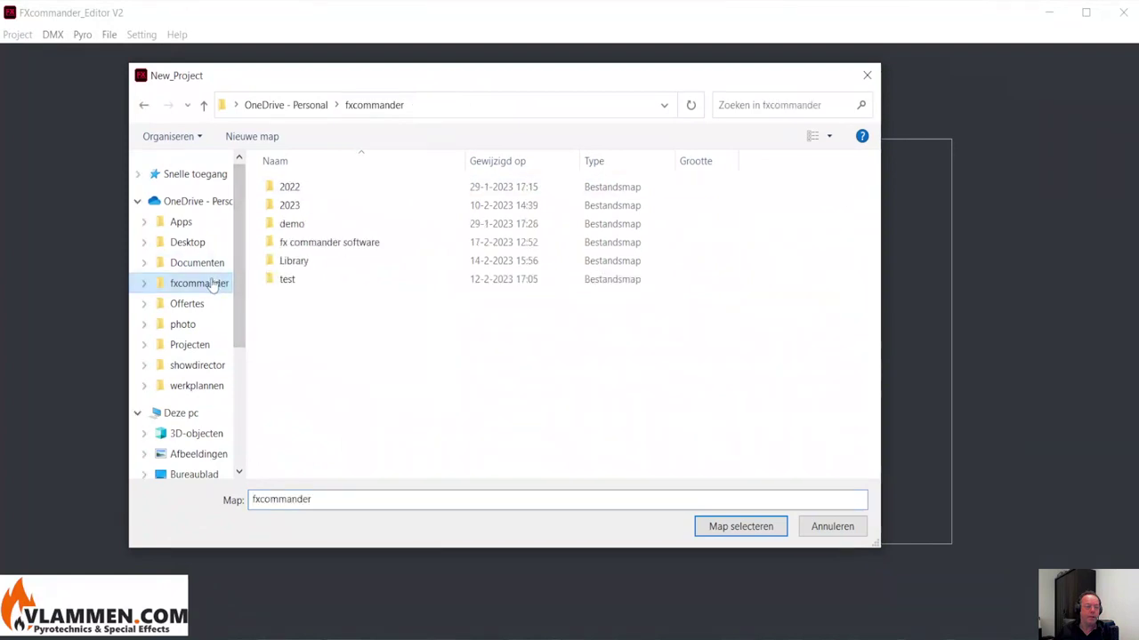
pyautogui.doubleClick(285, 281)
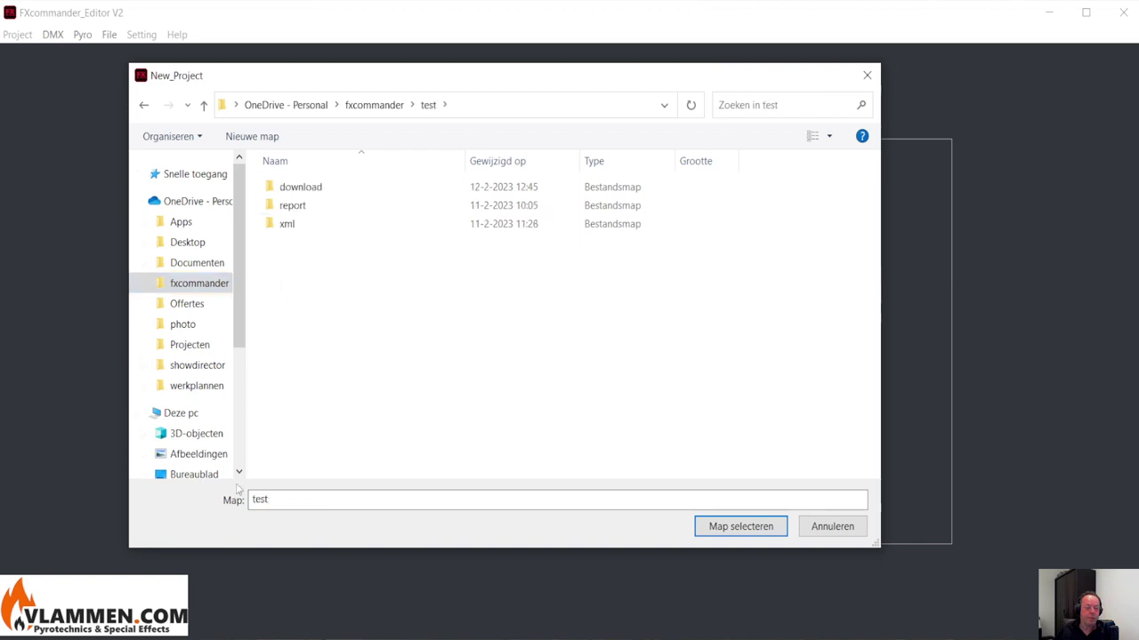
pyautogui.click(738, 529)
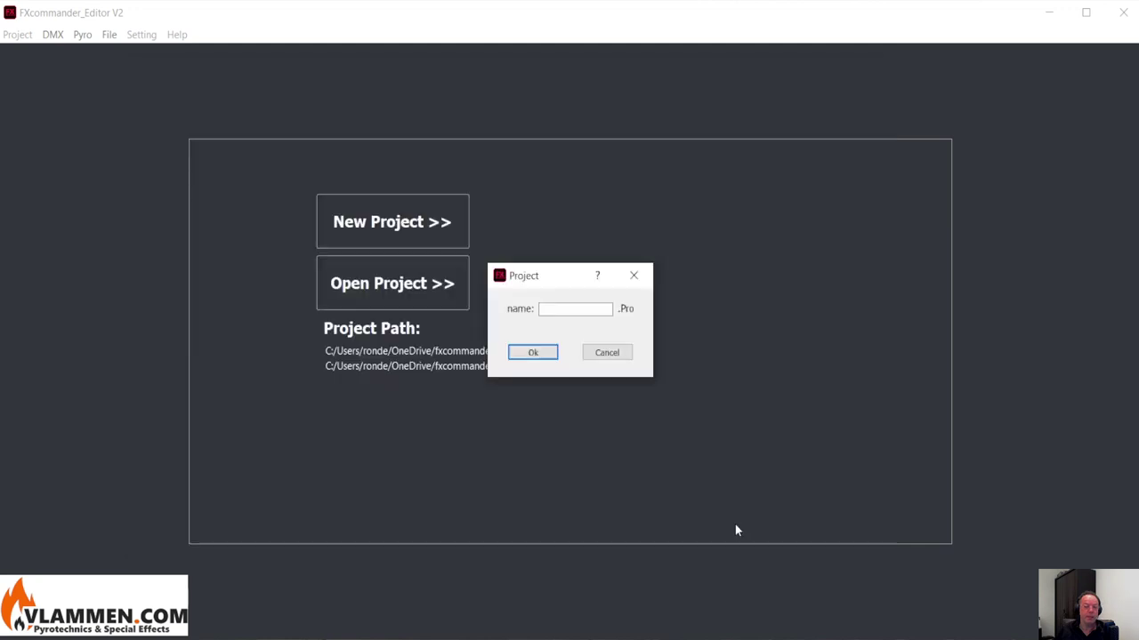
pyautogui.click(571, 309)
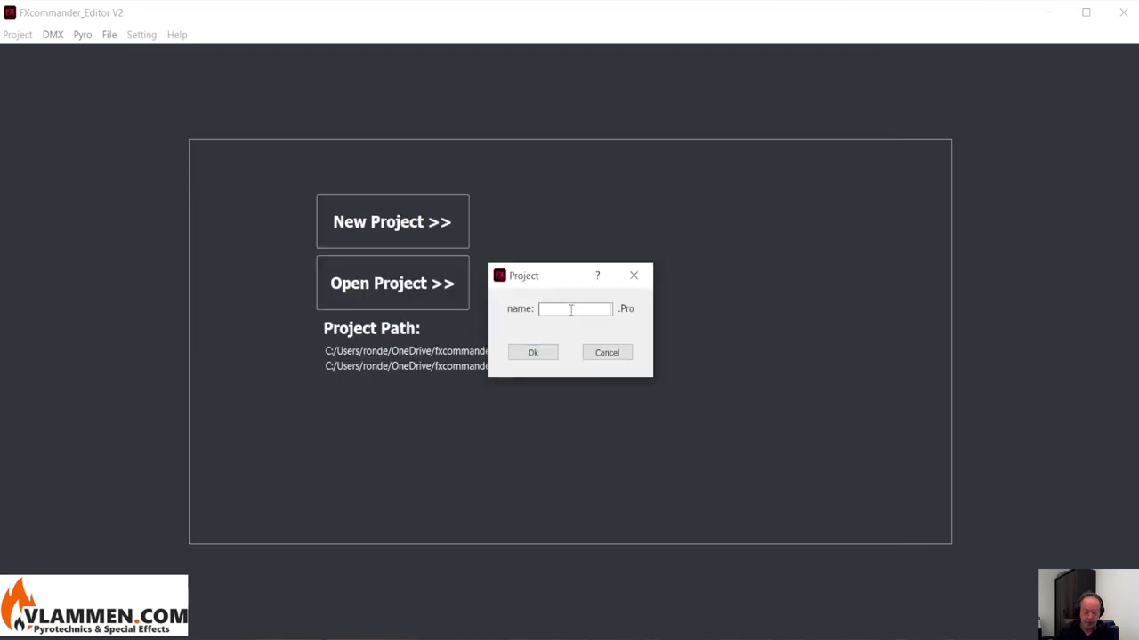
pyautogui.write('tes')
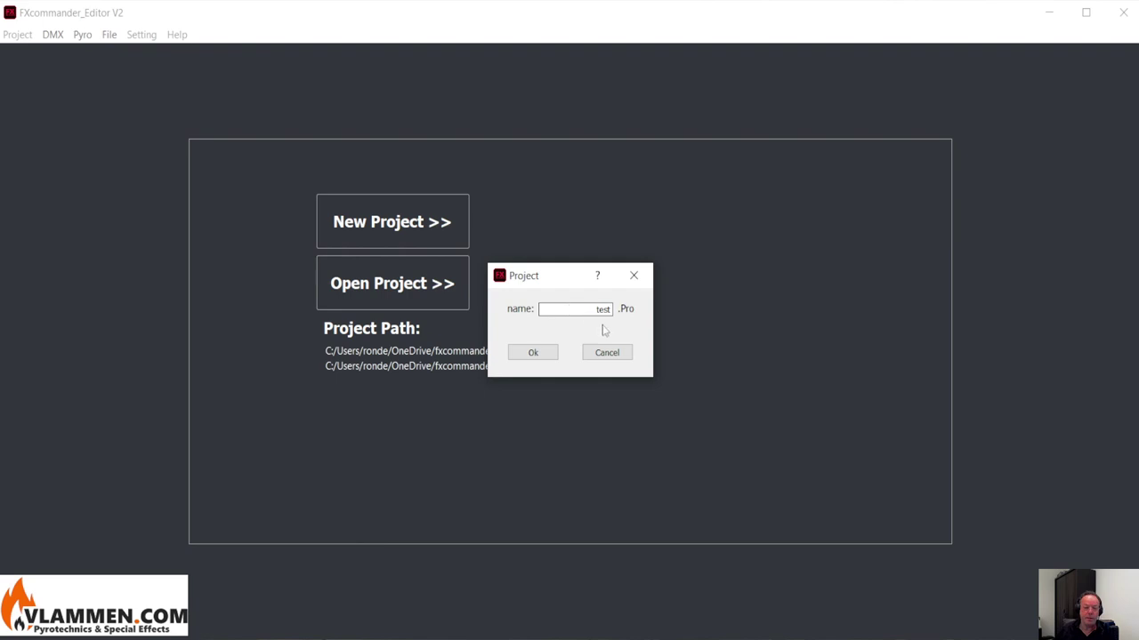
pyautogui.write('t')
pyautogui.click(537, 356)
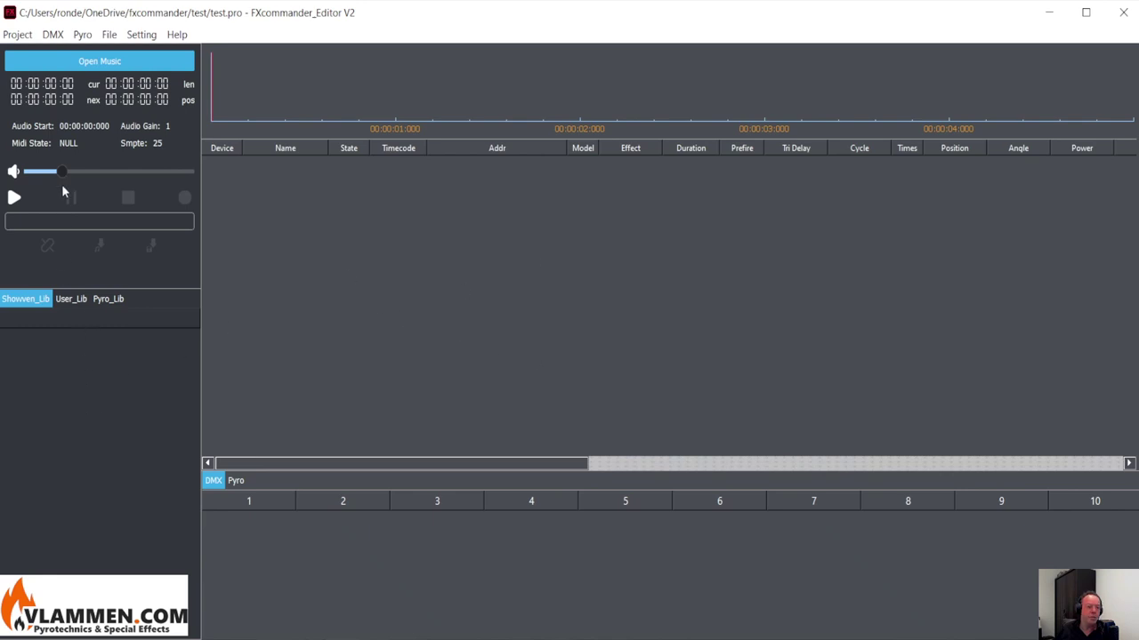
# Step: Load the Showven DMX library dev_SHOWVEN_EN_220425 from the fxcommander Library folder
pyautogui.click(53, 38)
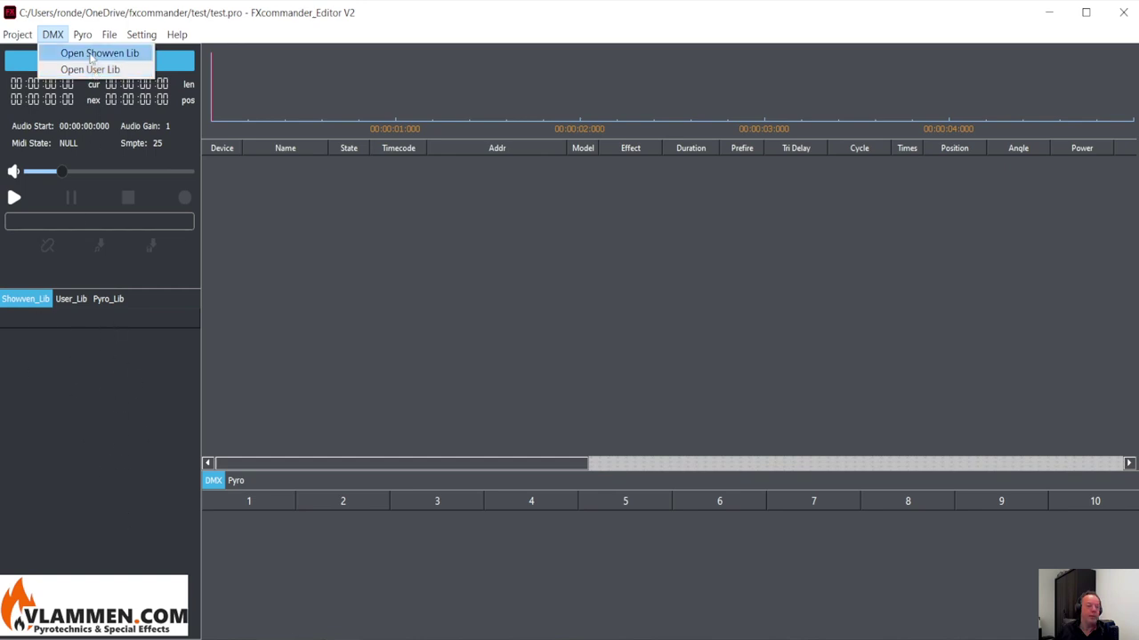
pyautogui.click(92, 56)
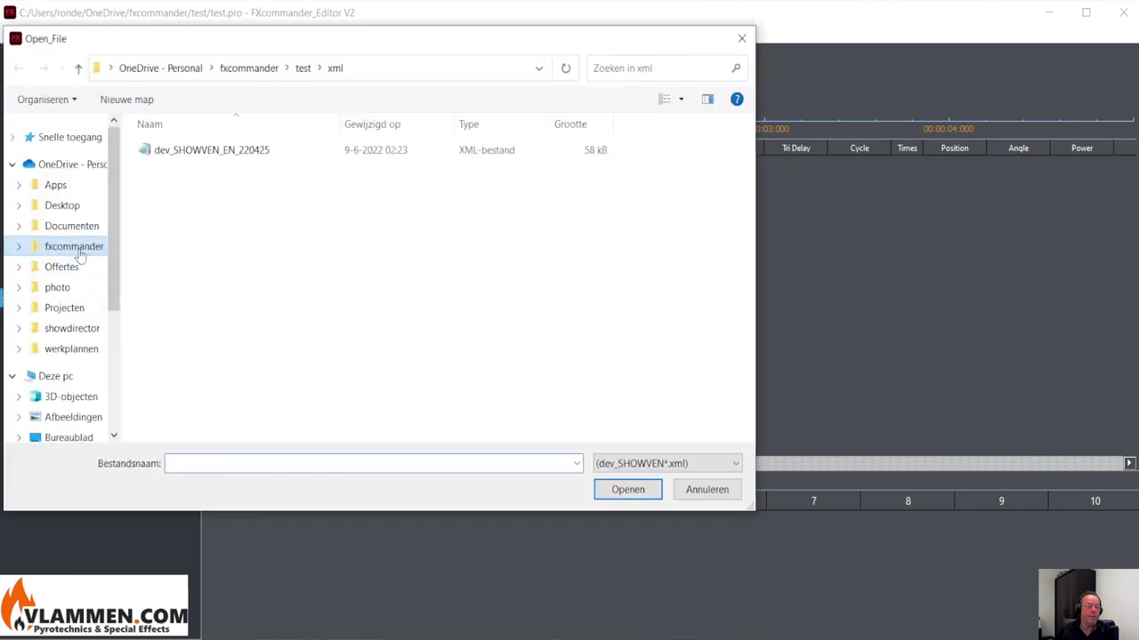
pyautogui.click(77, 246)
pyautogui.doubleClick(169, 227)
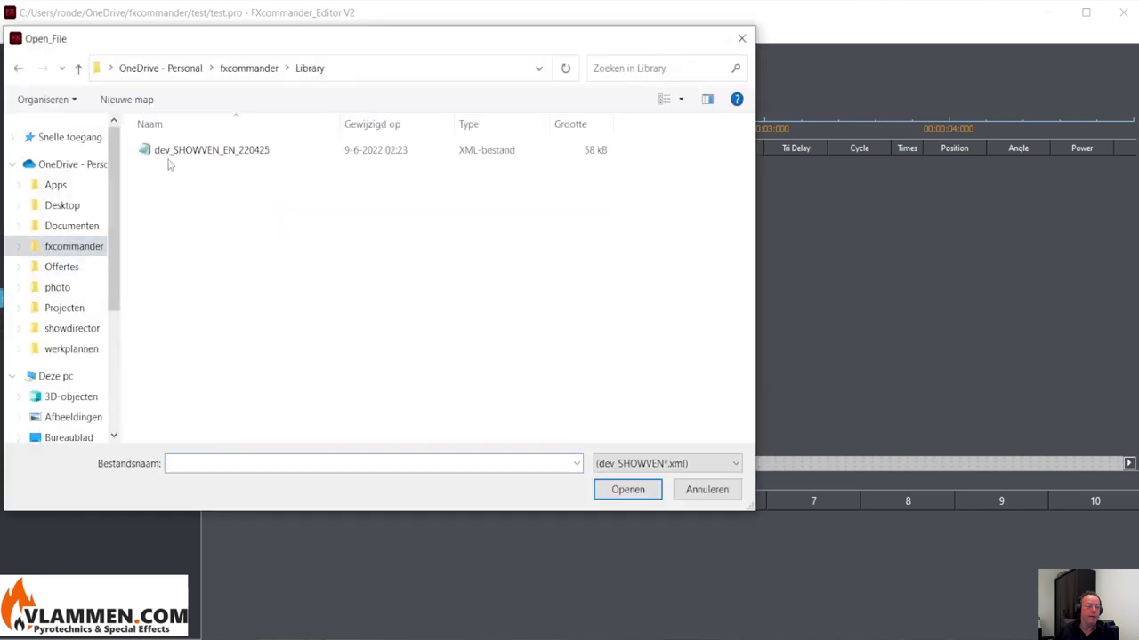
pyautogui.click(173, 169)
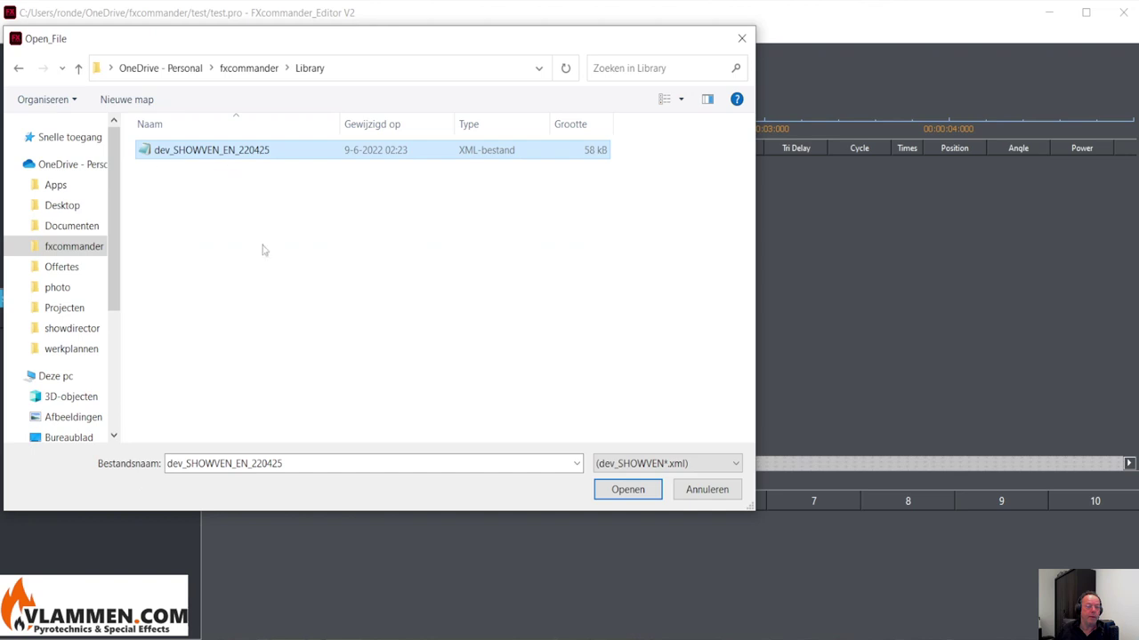
pyautogui.click(598, 495)
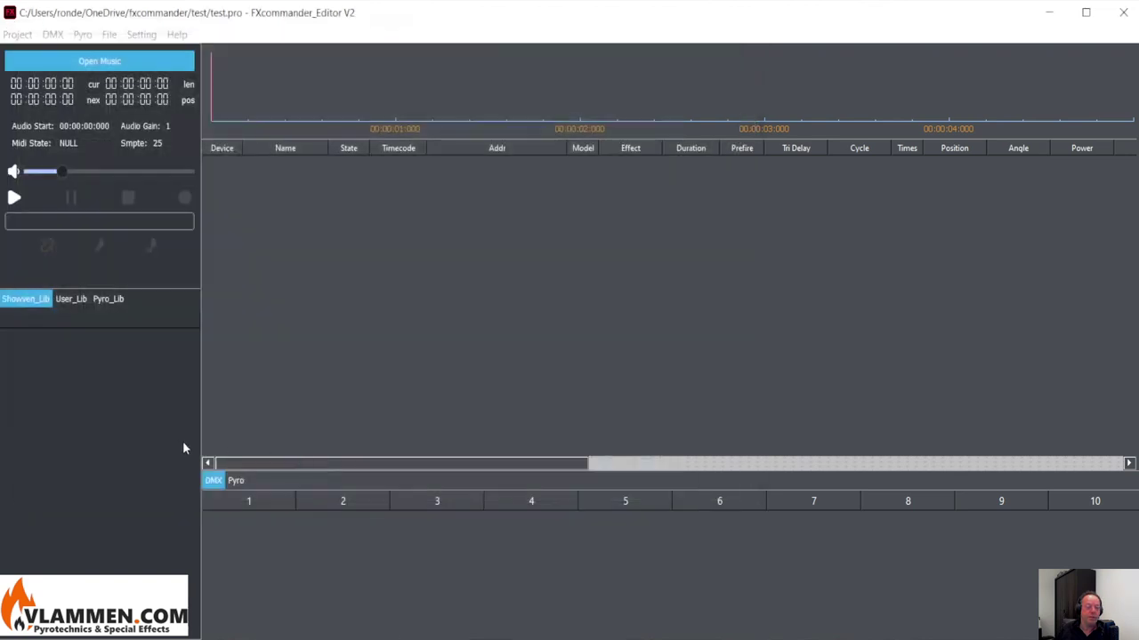
pyautogui.scroll(-1, 76, 440)
pyautogui.scroll(1, 76, 482)
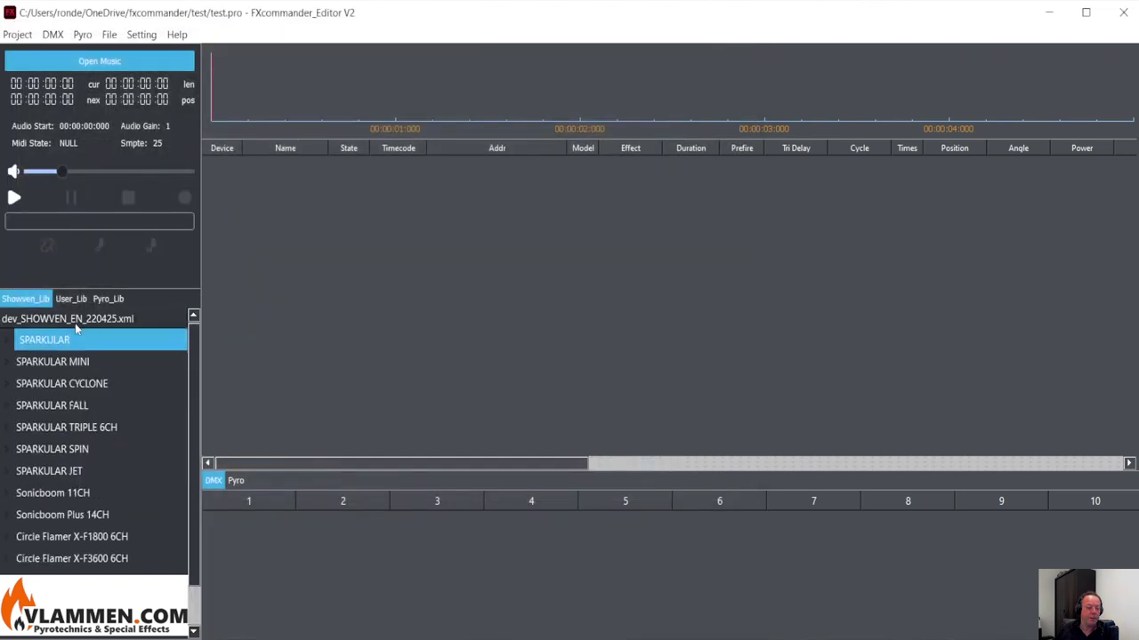
# Step: Load the DMX user library dev_USER_LIB-20210518_EN from the test project's xml folder
pyautogui.click(73, 300)
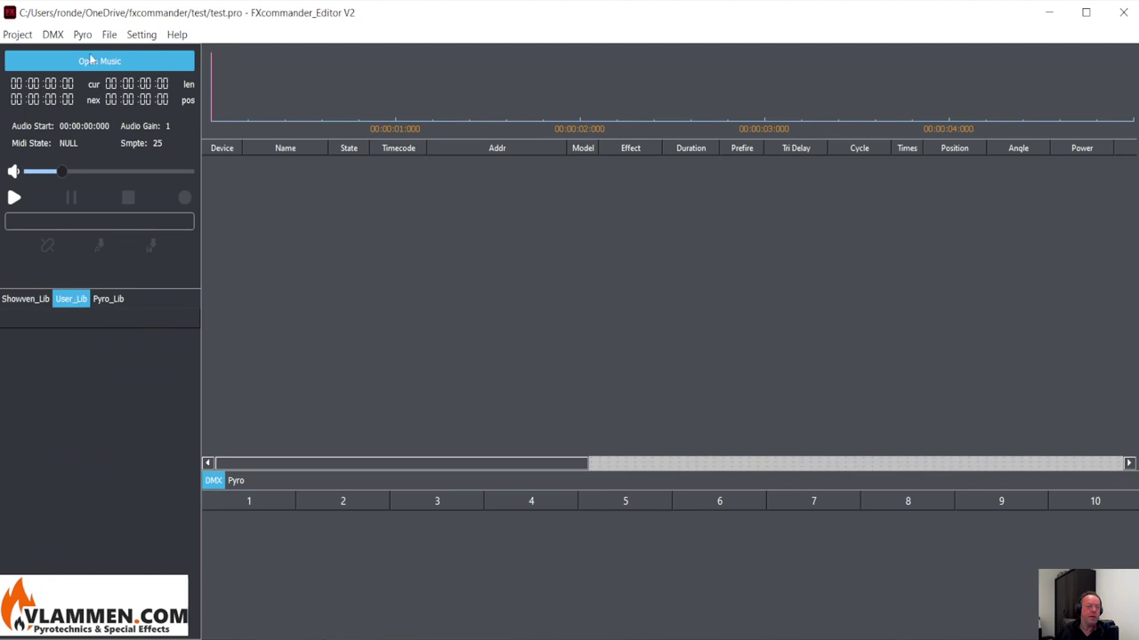
pyautogui.click(53, 35)
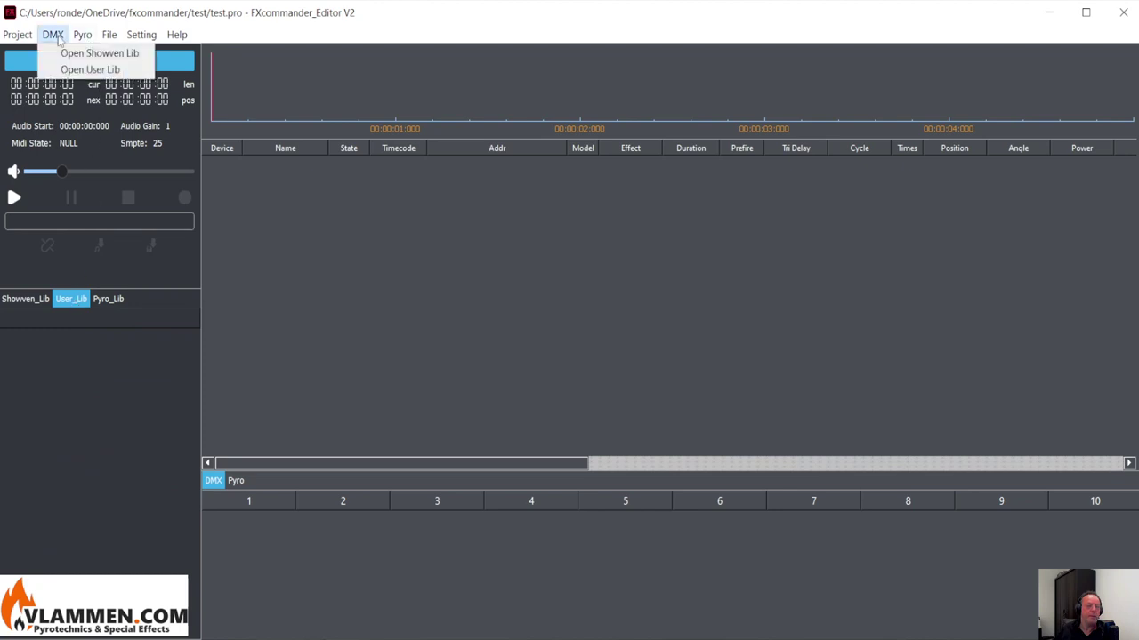
pyautogui.click(80, 70)
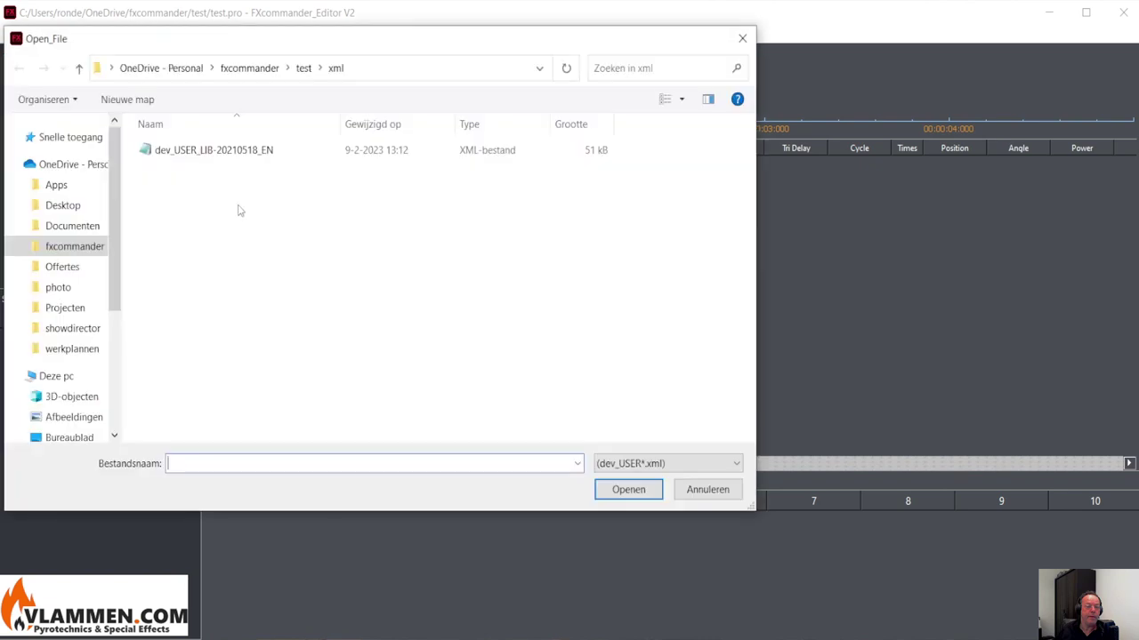
pyautogui.click(204, 156)
pyautogui.click(623, 491)
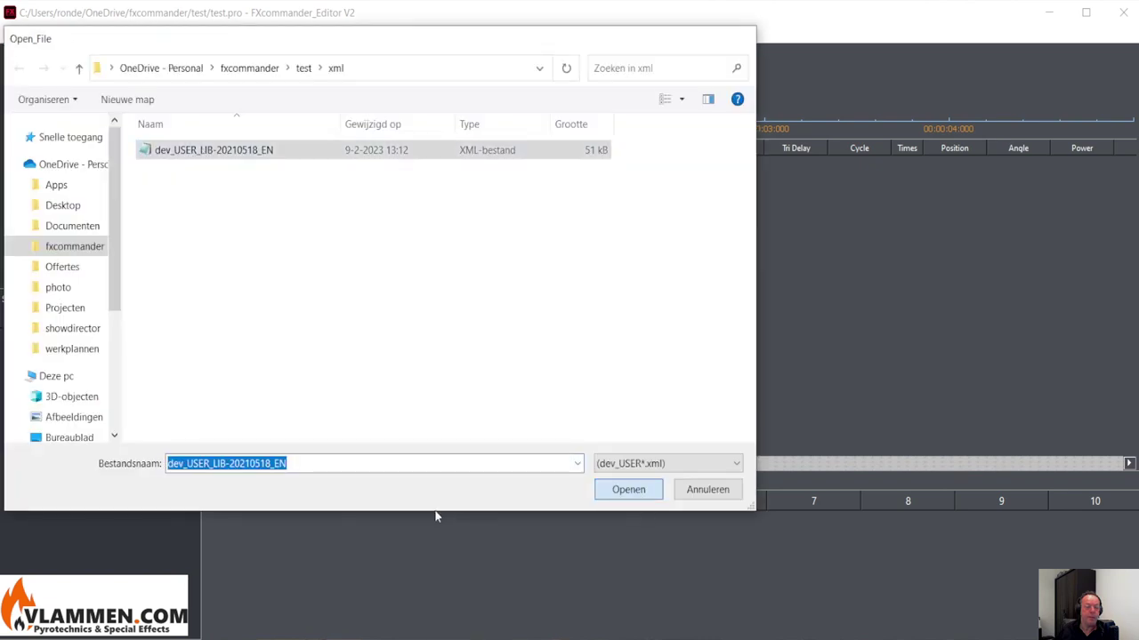
pyautogui.scroll(-3, 197, 373)
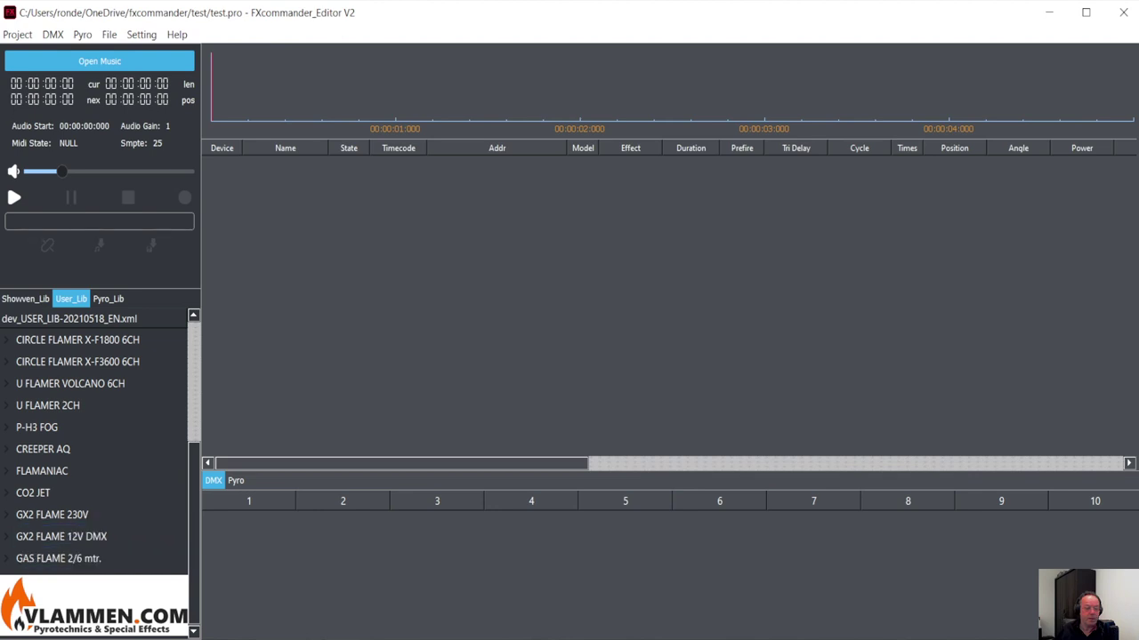
# Step: Load the pyro library pyro_SHOWVEN from the test project's xml folder and browse its effects
pyautogui.click(108, 299)
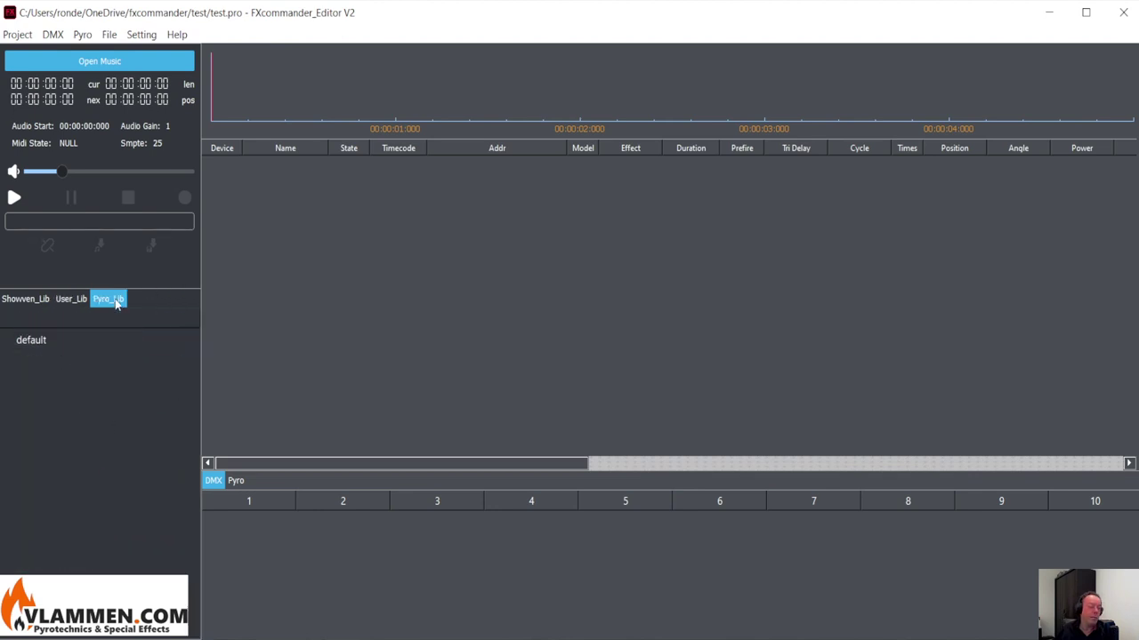
pyautogui.click(83, 36)
pyautogui.click(109, 50)
pyautogui.click(108, 35)
pyautogui.moveTo(83, 35)
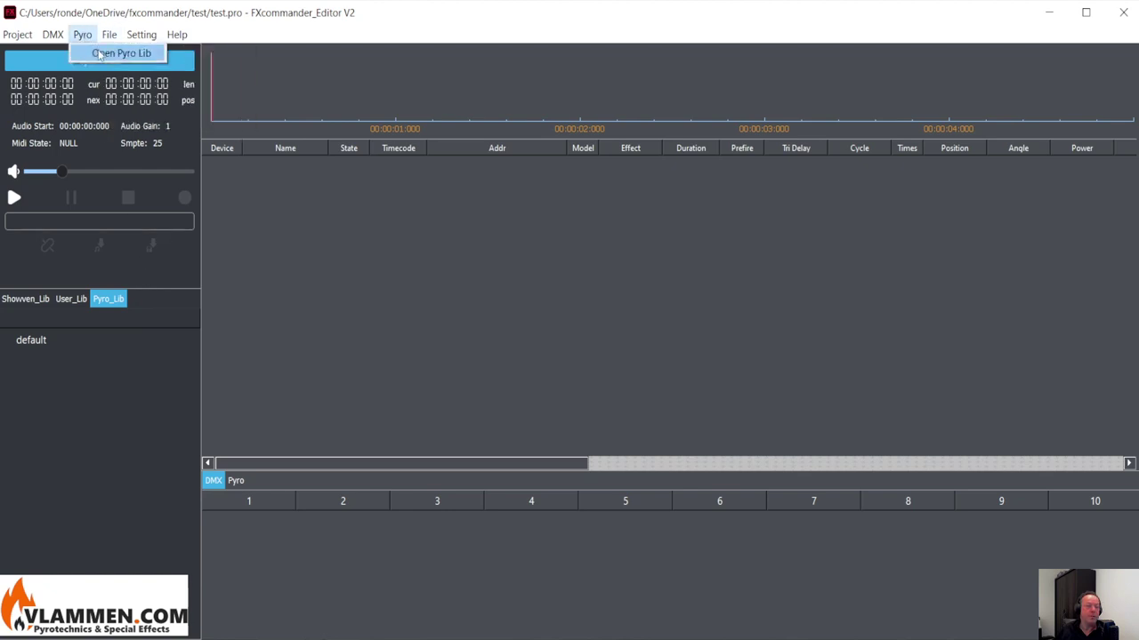
pyautogui.click(101, 54)
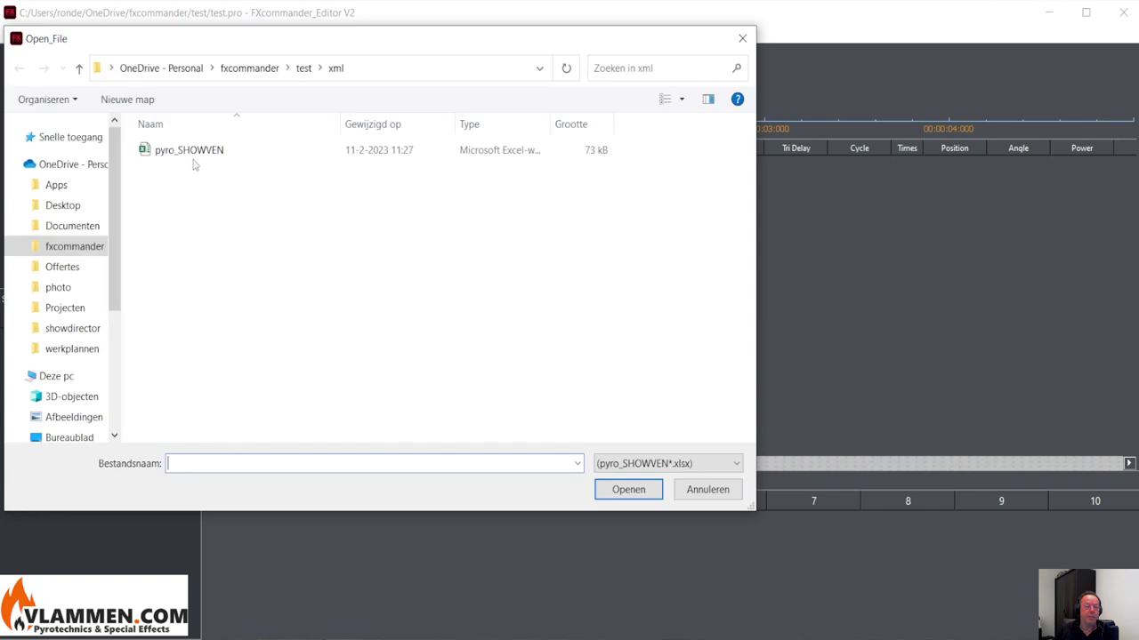
pyautogui.click(182, 153)
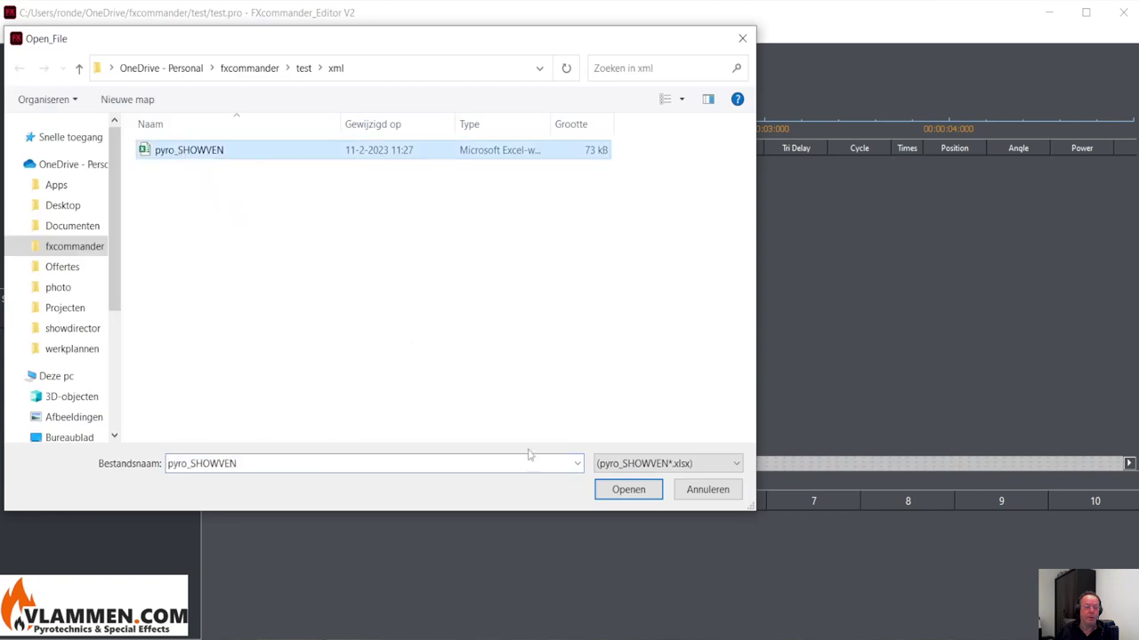
pyautogui.click(614, 492)
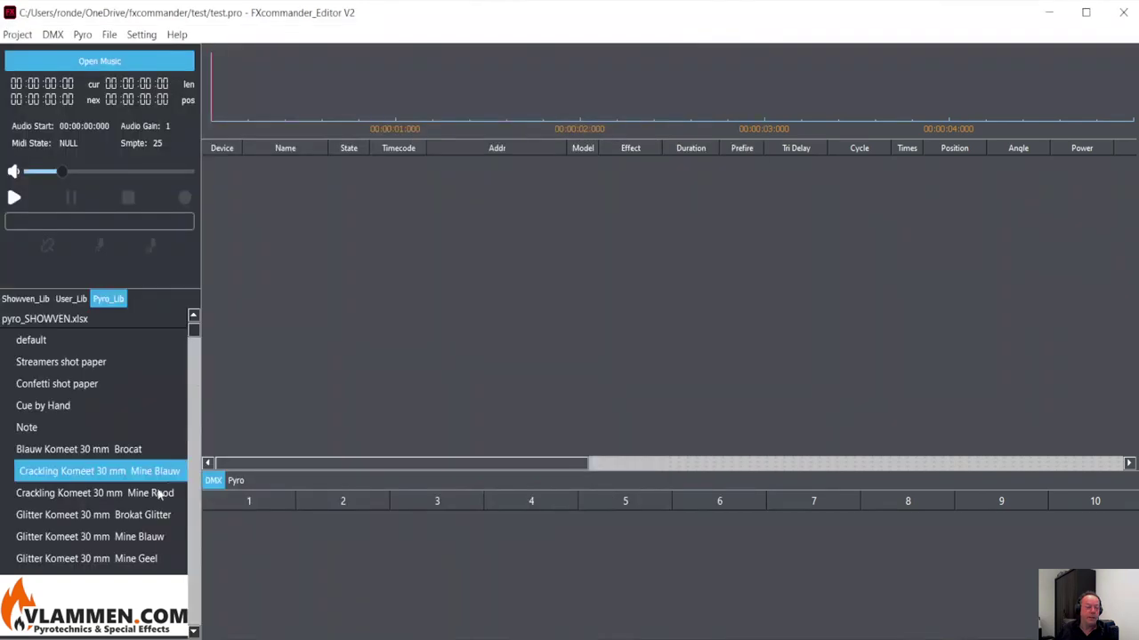
pyautogui.scroll(-12, 133, 471)
pyautogui.scroll(-15, 105, 454)
pyautogui.scroll(-5, 111, 450)
pyautogui.scroll(15, 122, 451)
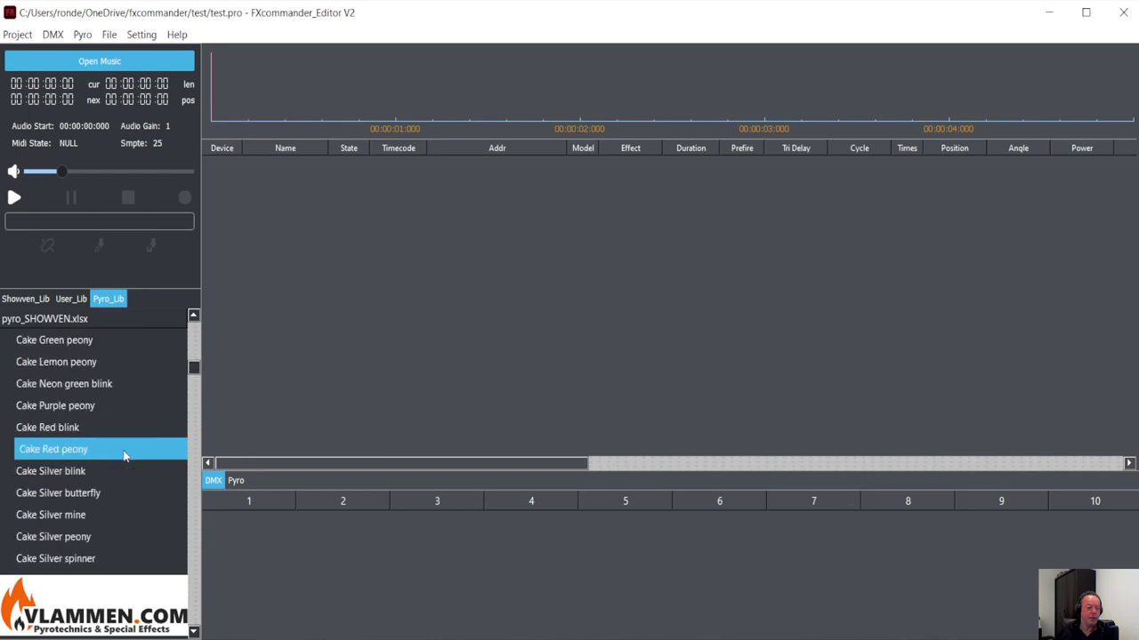
# Step: Close the loaded pyro library and open pyro_SHOWVEN again from the xml folder
pyautogui.rightClick(79, 388)
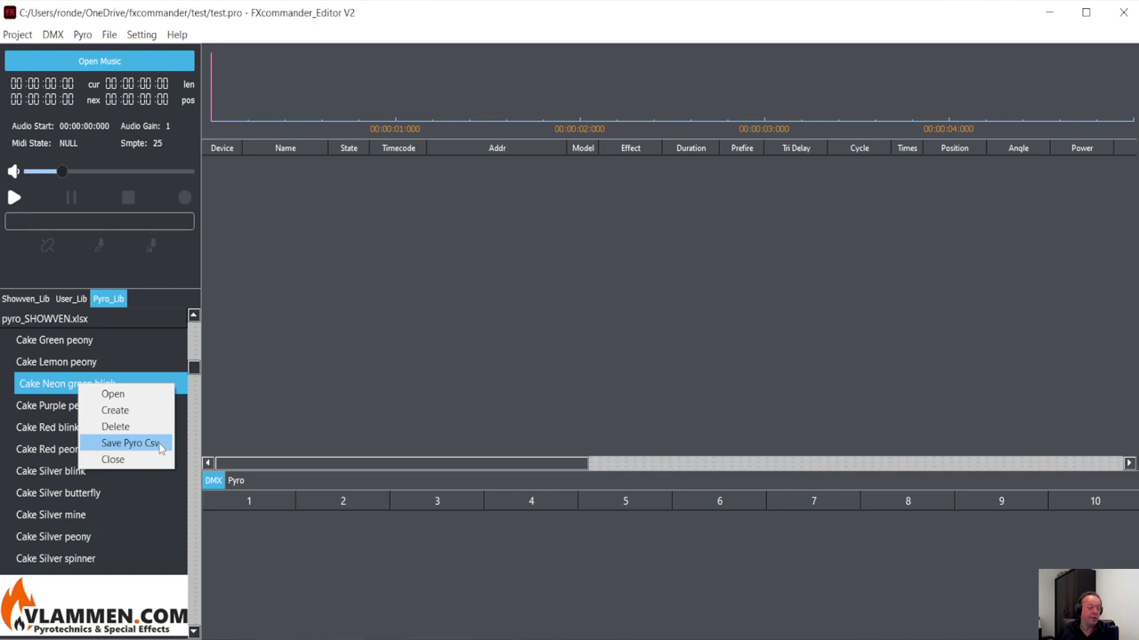
pyautogui.click(125, 460)
pyautogui.click(82, 35)
pyautogui.click(115, 50)
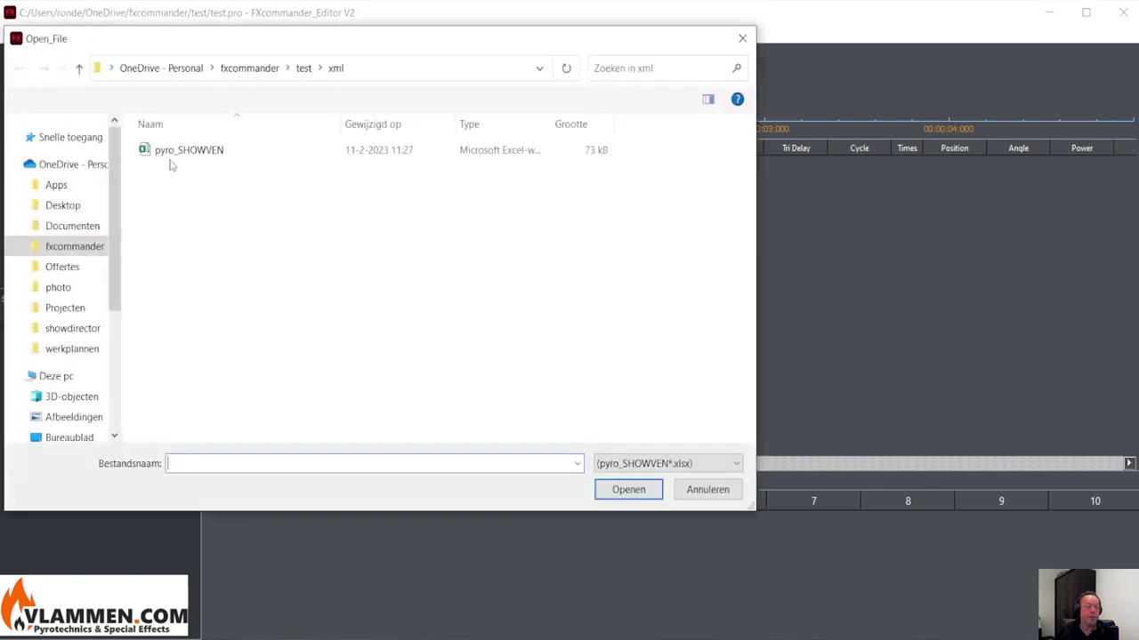
pyautogui.click(167, 153)
pyautogui.click(617, 492)
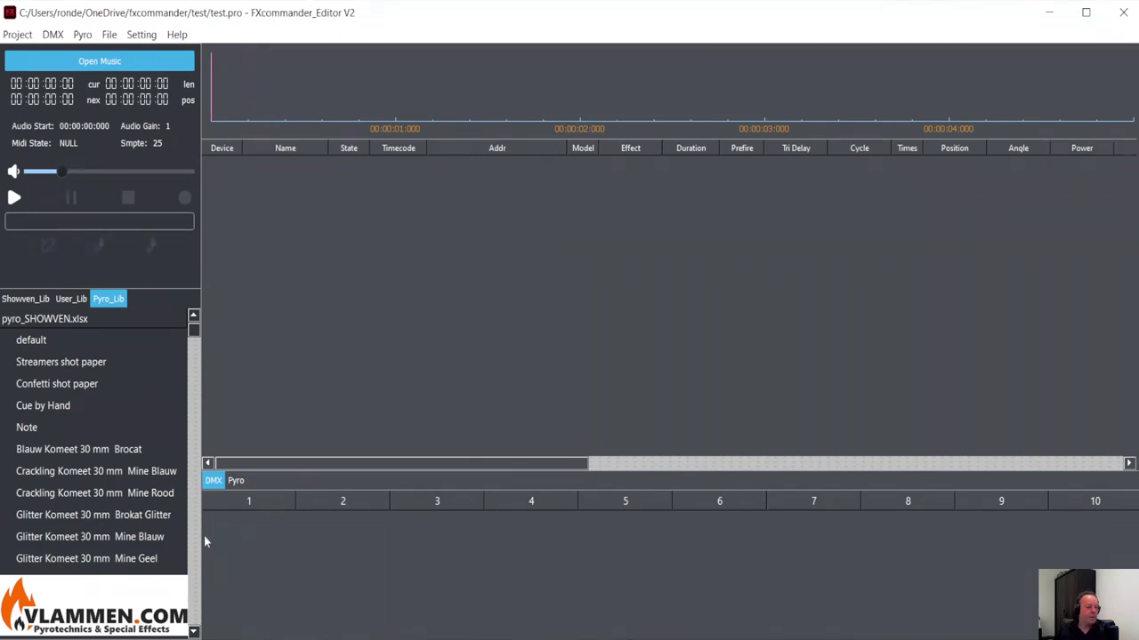
# Step: Start reading MIDI timecode from the UM-ONE 0 interface
pyautogui.click(144, 34)
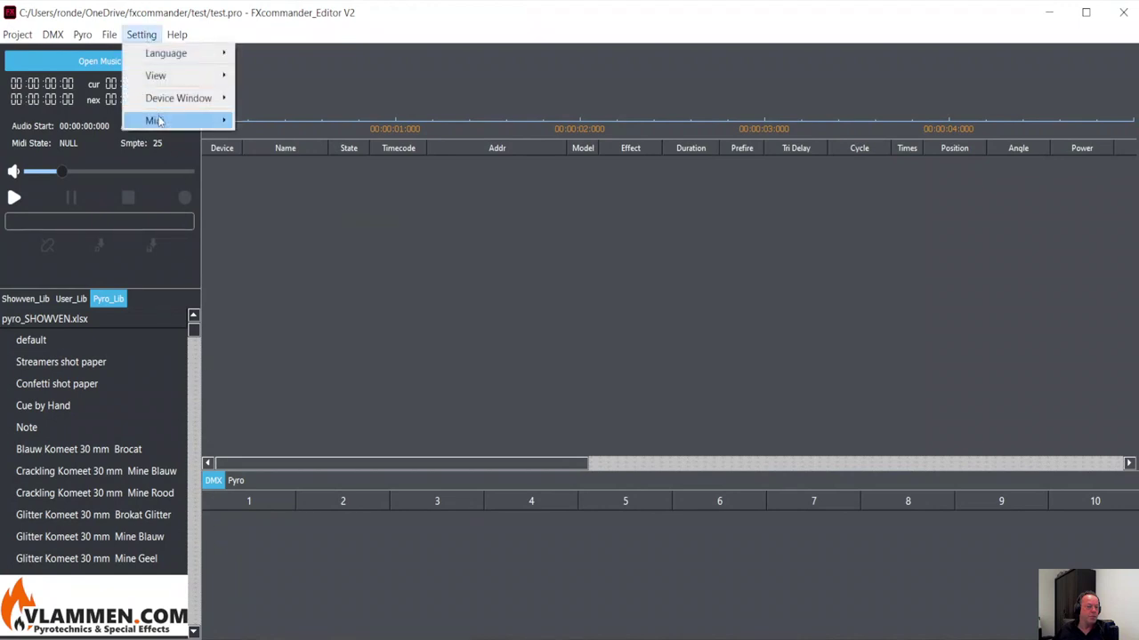
pyautogui.moveTo(157, 120)
pyautogui.moveTo(280, 143)
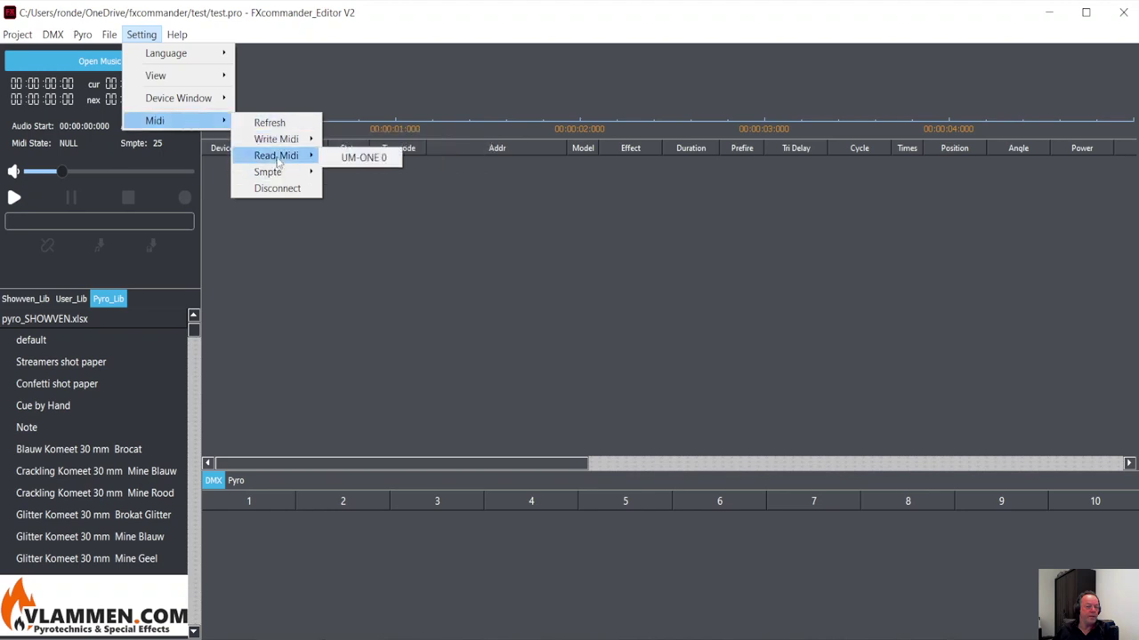
pyautogui.click(344, 158)
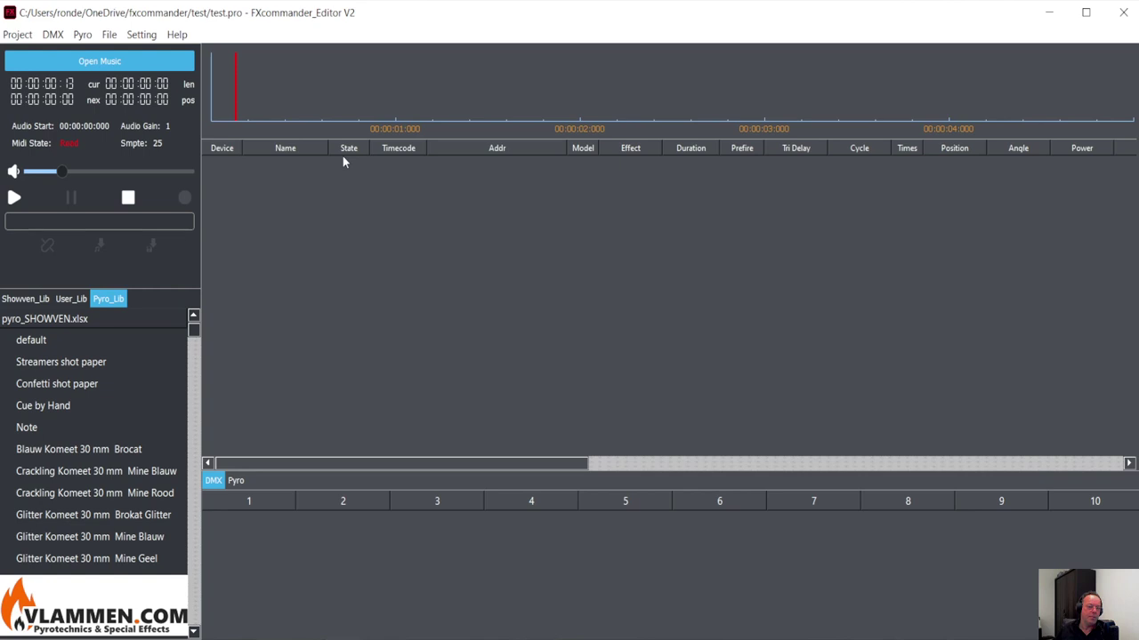
# Step: Move the position line on the music timeline to about 00:00:00:28
pyautogui.click(141, 35)
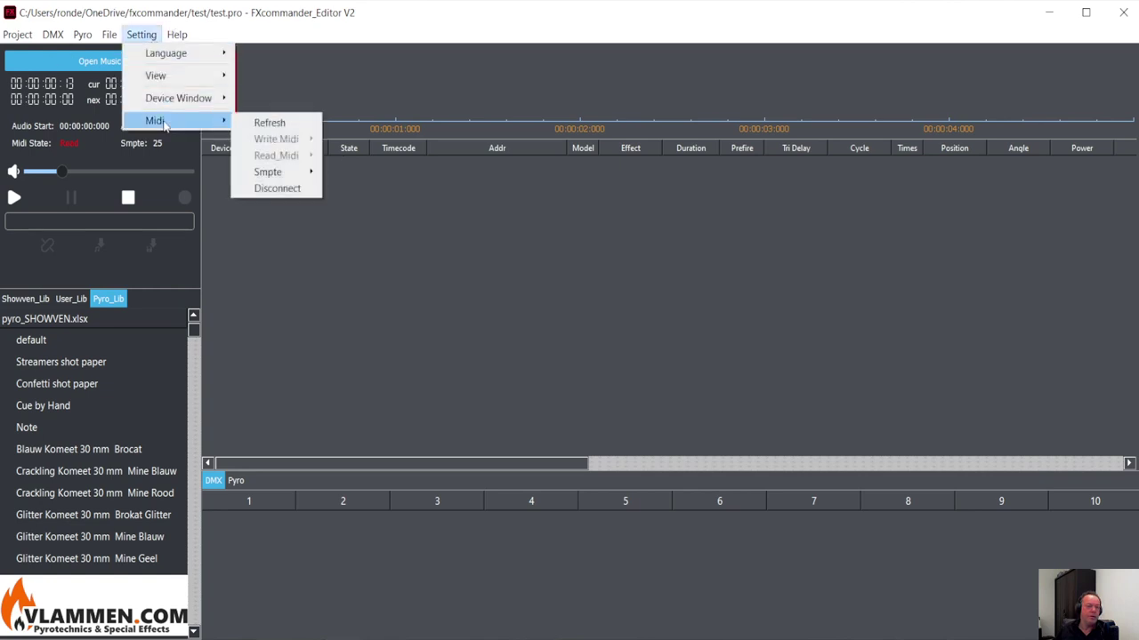
pyautogui.click(409, 220)
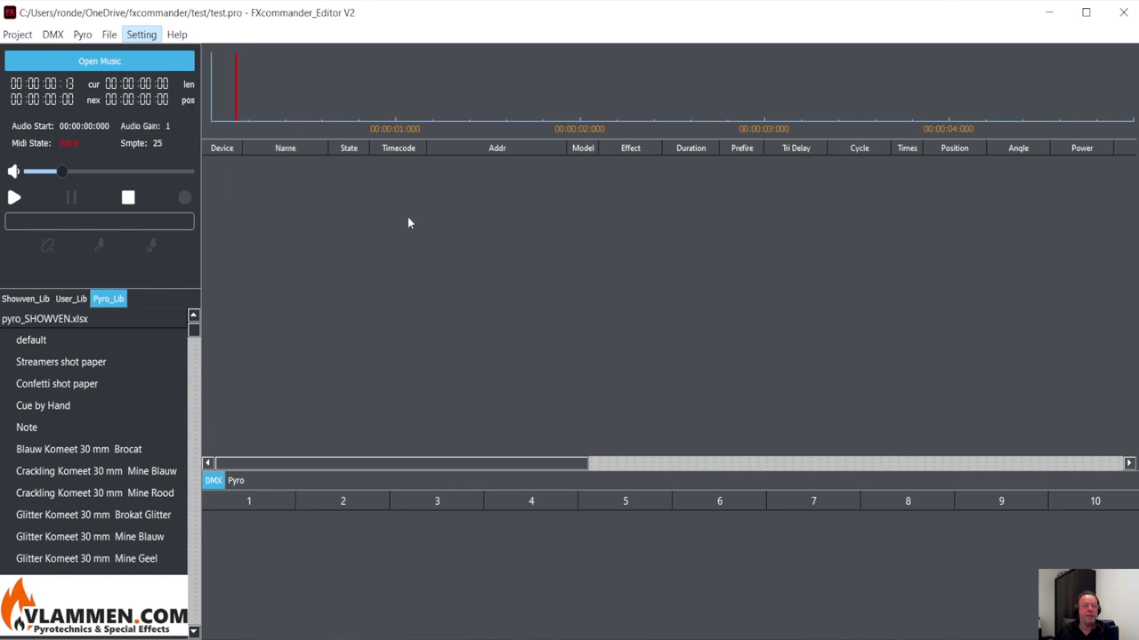
pyautogui.moveTo(230, 92)
pyautogui.mouseDown()
pyautogui.moveTo(239, 77)
pyautogui.moveTo(243, 98)
pyautogui.moveTo(274, 98)
pyautogui.mouseUp()
pyautogui.moveTo(453, 116); pyautogui.dragTo(423, 119)
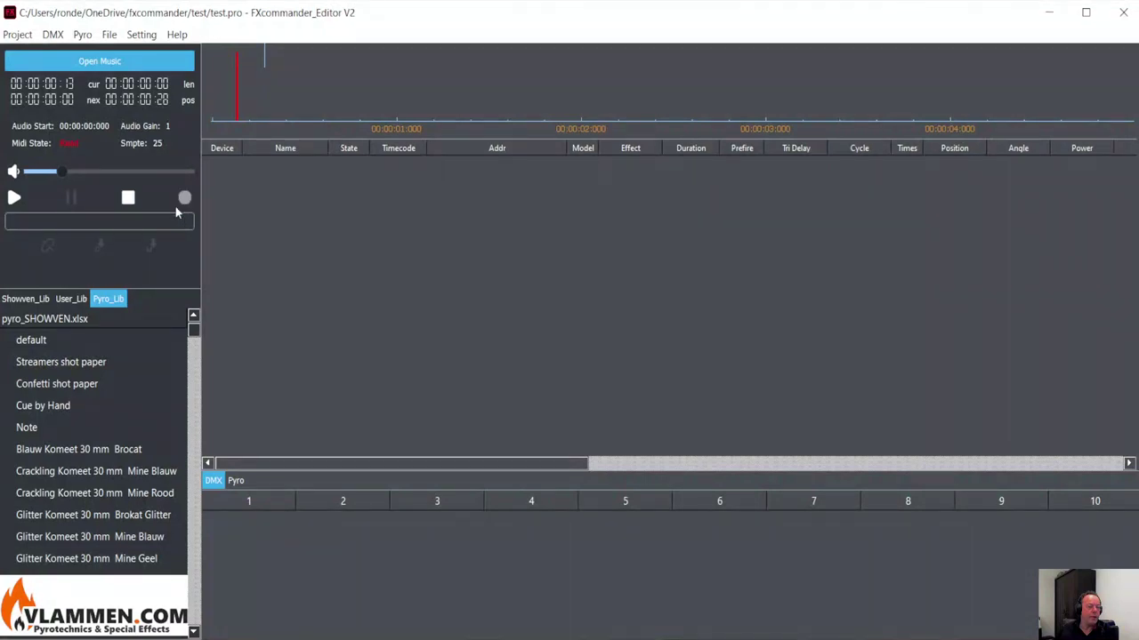
# Step: Disconnect the active MIDI interface
pyautogui.click(141, 34)
pyautogui.moveTo(153, 124)
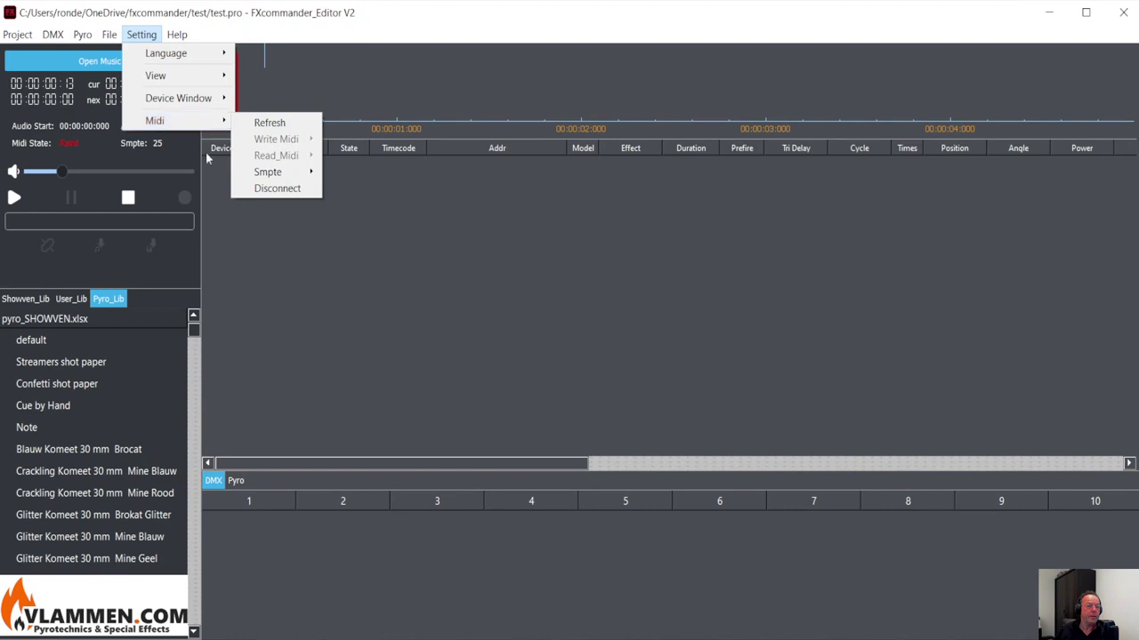
pyautogui.click(265, 188)
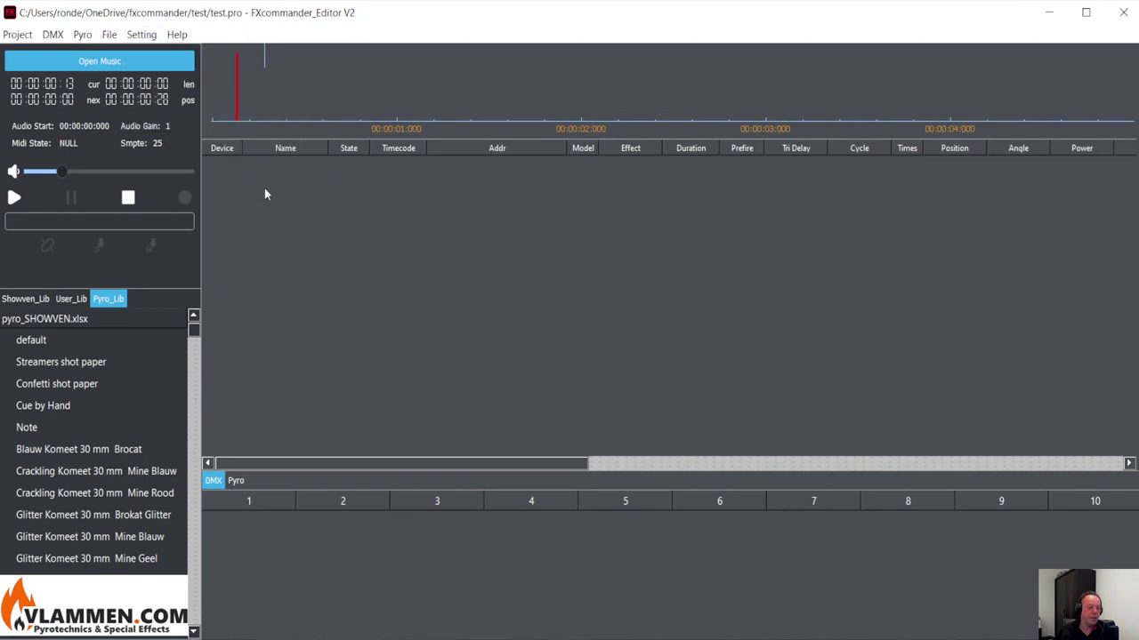
# Step: Load face of summer.wav from the download folder as the project music and raise the playback volume to maximum
pyautogui.click(103, 64)
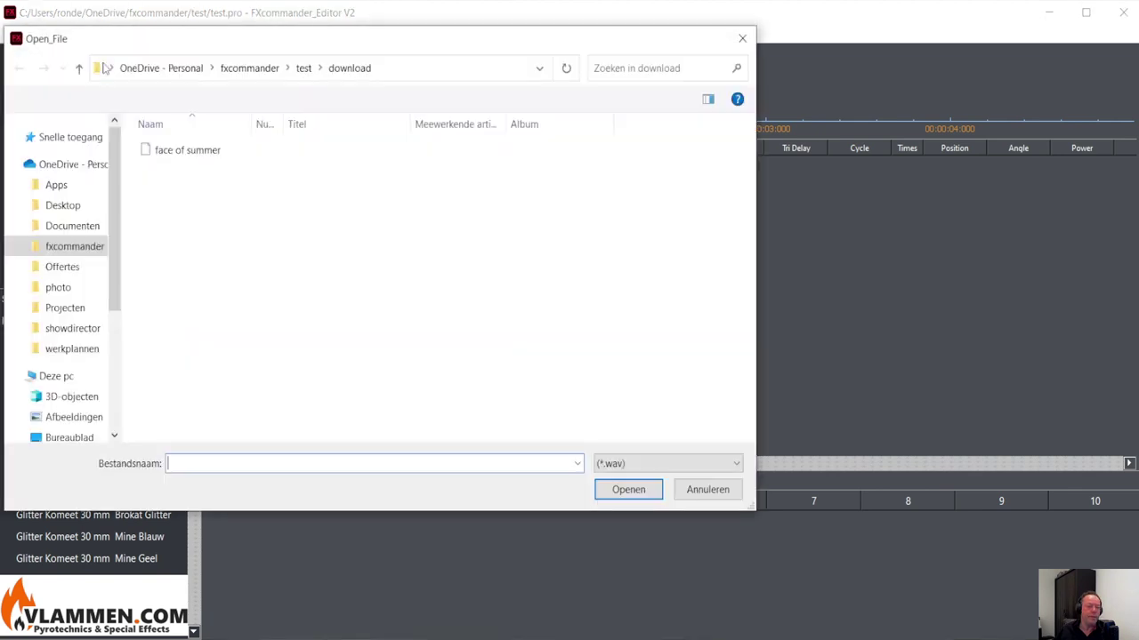
pyautogui.click(163, 158)
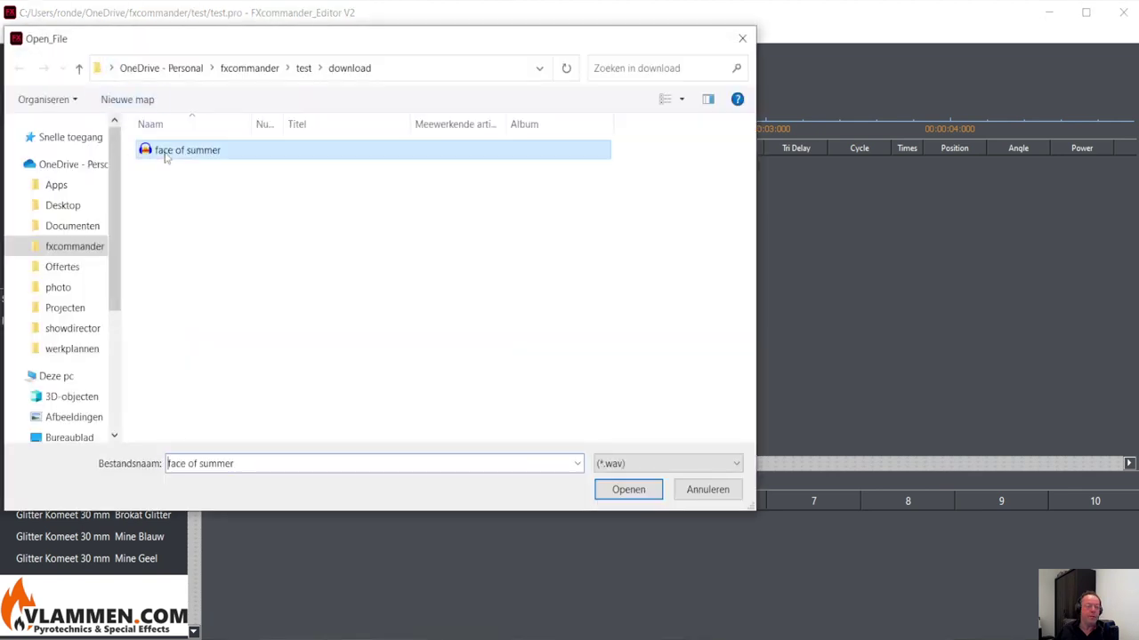
pyautogui.click(601, 489)
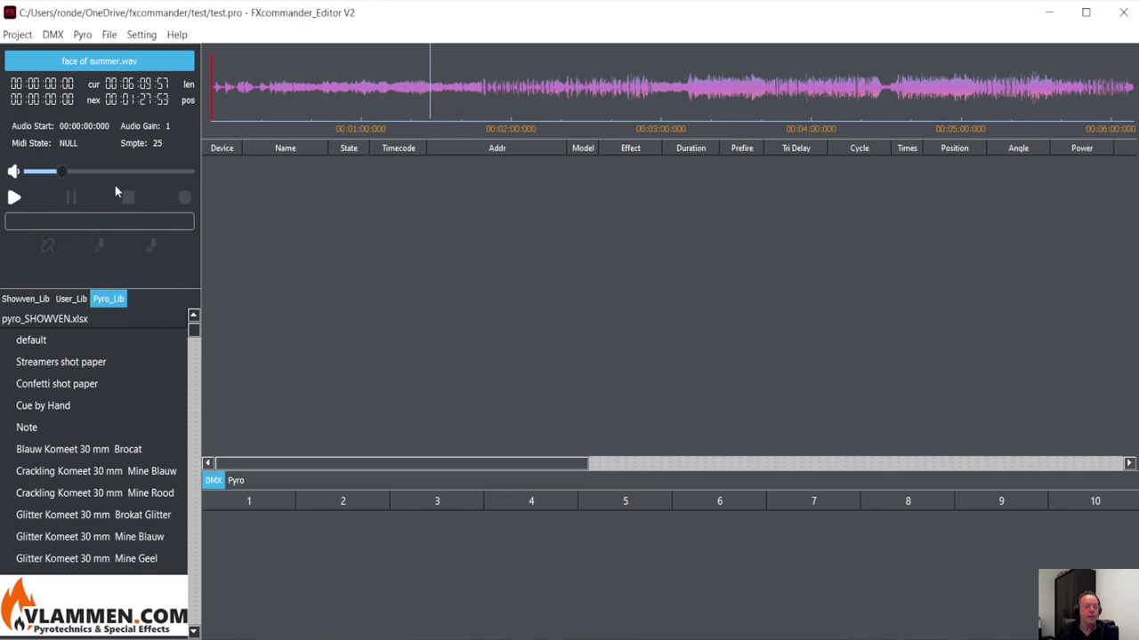
pyautogui.moveTo(61, 172); pyautogui.dragTo(155, 172)
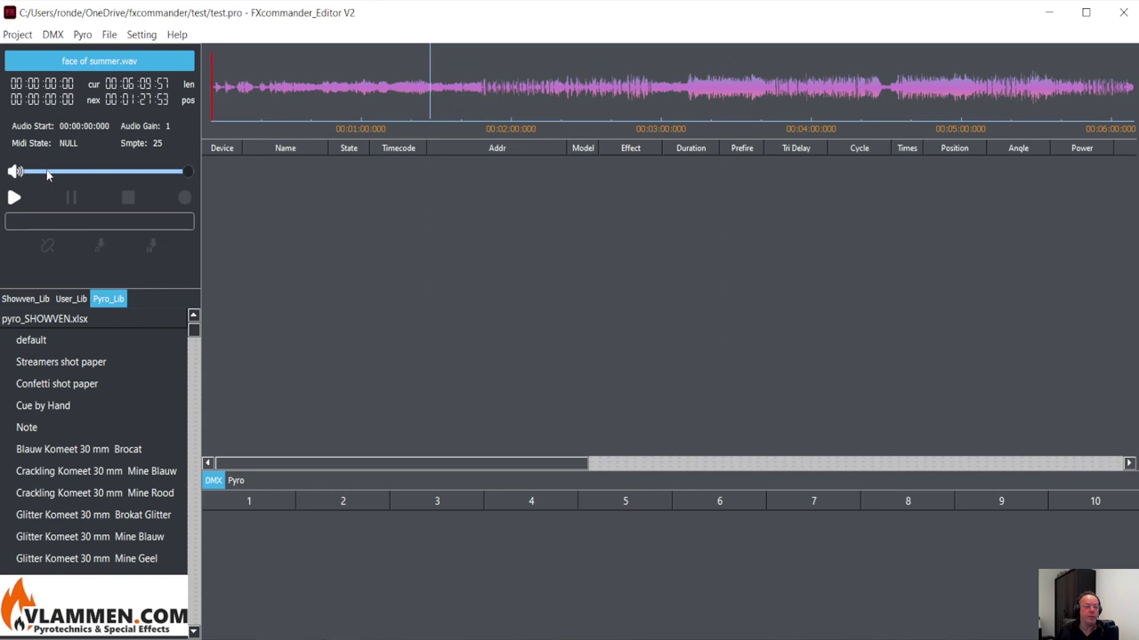
# Step: Try an audio gain of 5 on the waveform and lower the gain to 1 again
pyautogui.click(283, 104)
pyautogui.click(230, 105)
pyautogui.click(284, 128)
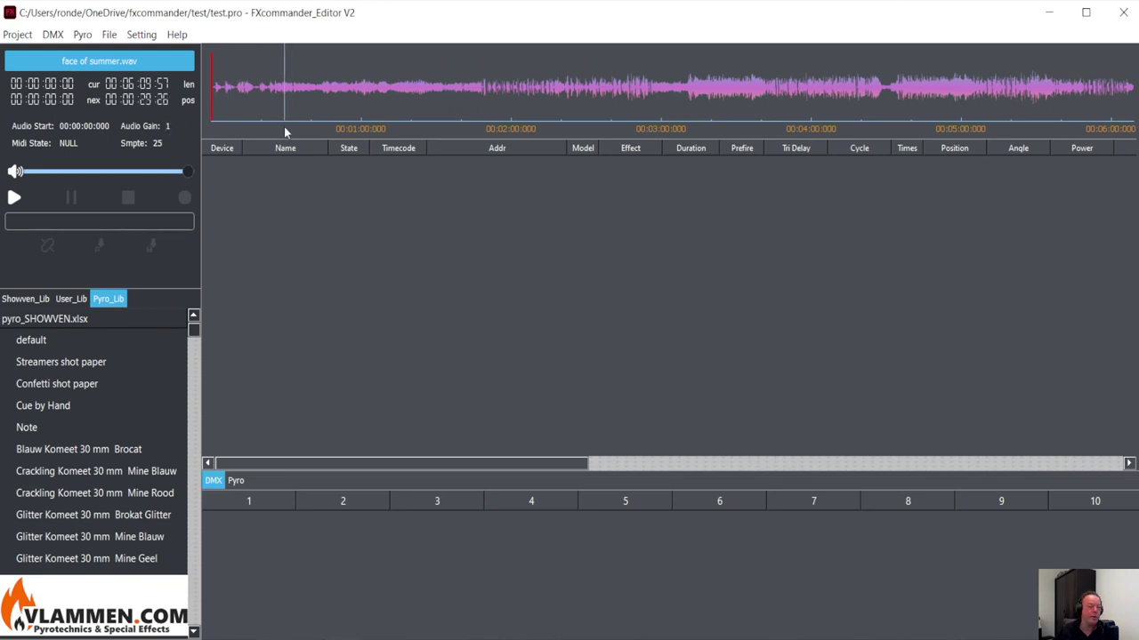
pyautogui.press('Up')
pyautogui.press('Up')
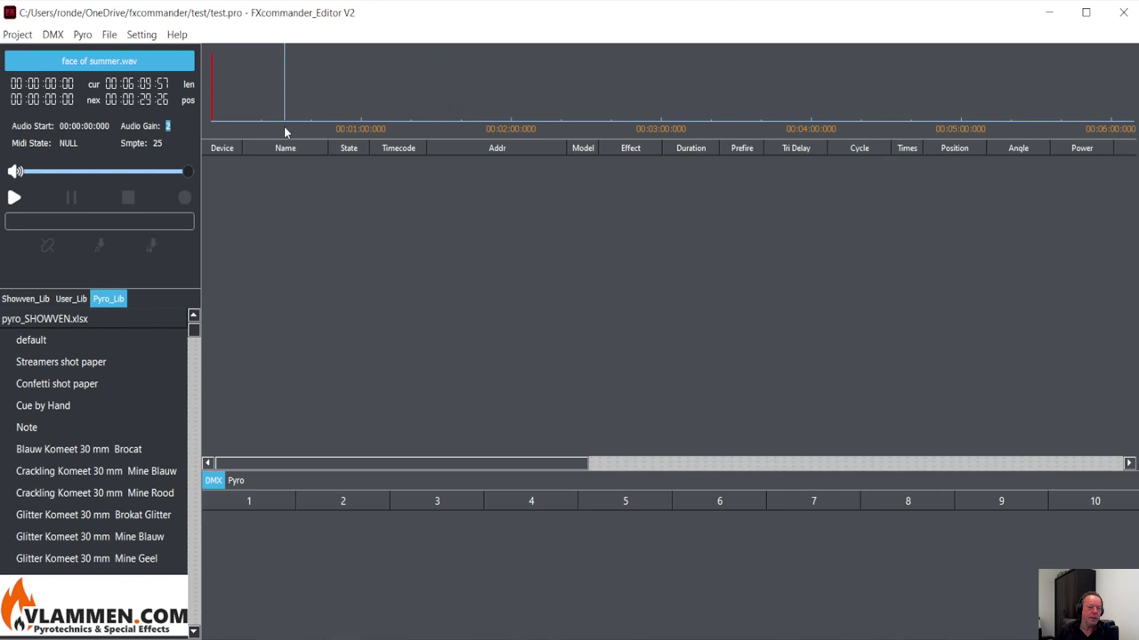
pyautogui.press('Up')
pyautogui.press('Up')
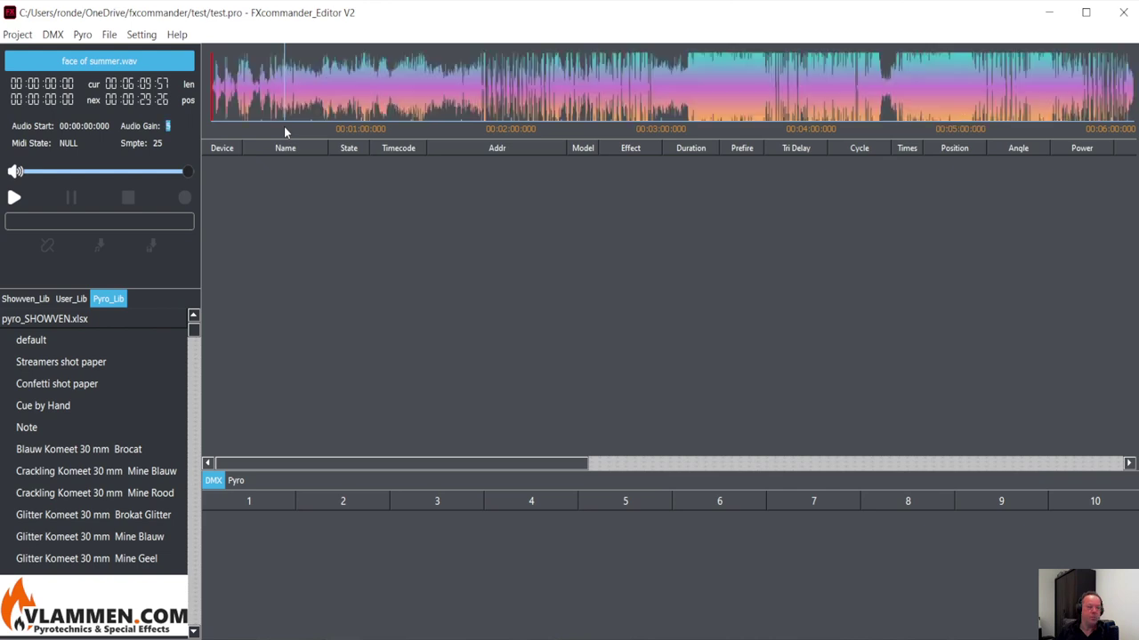
pyautogui.press('Down')
pyautogui.press('Down')
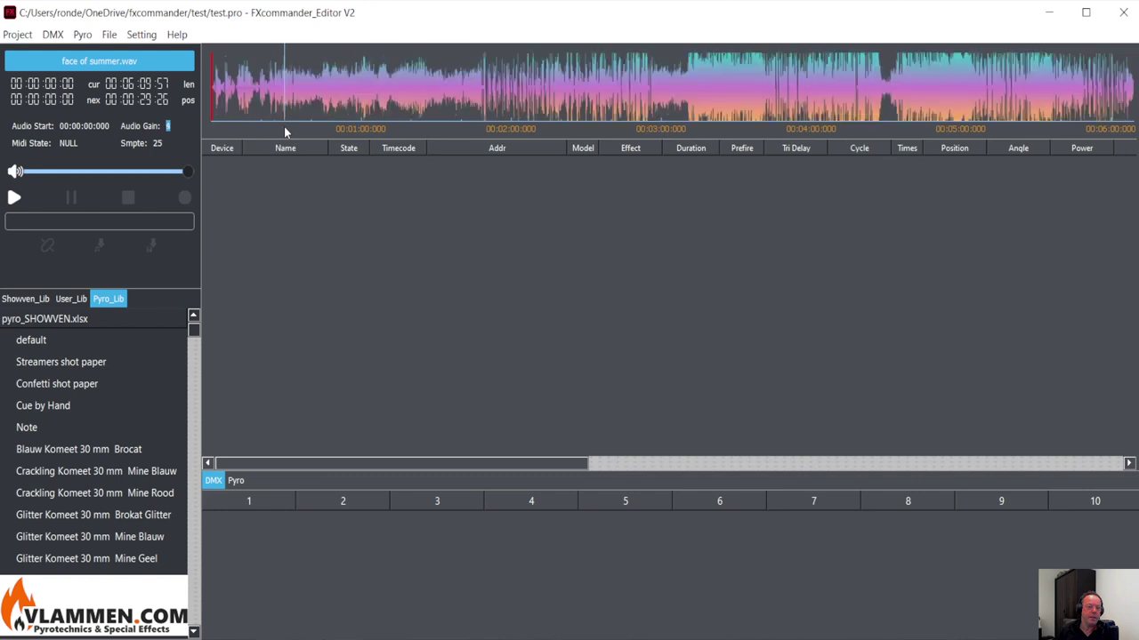
pyautogui.press('Down')
pyautogui.press('Down')
pyautogui.press('Down')
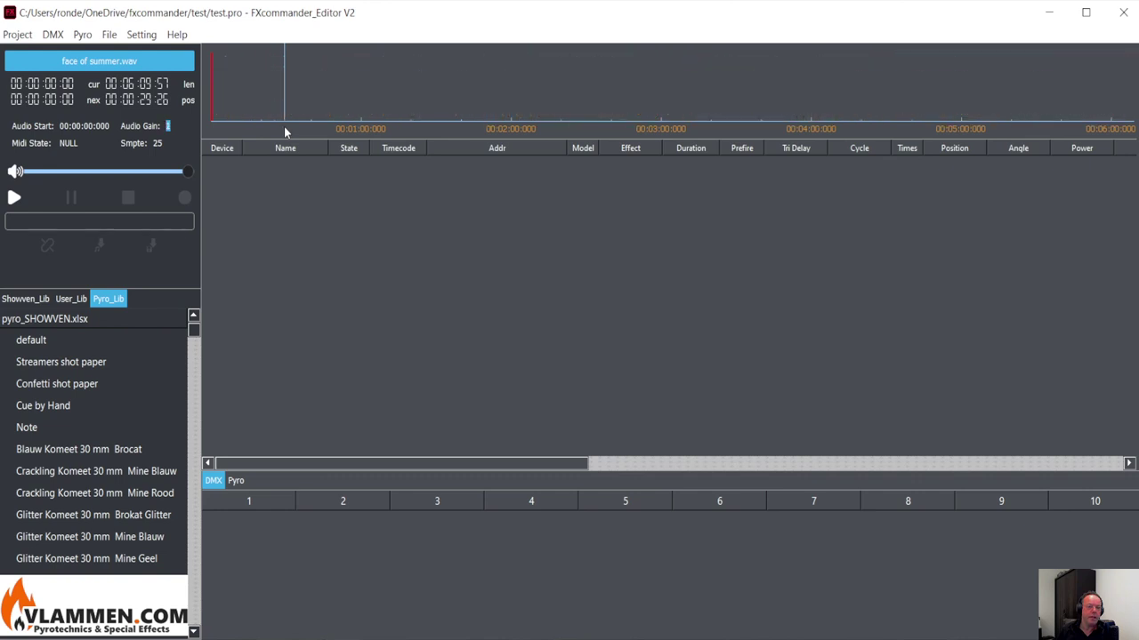
# Step: Set the audio gain of the music to 3
pyautogui.press('Up')
pyautogui.press('Up')
pyautogui.press('Up')
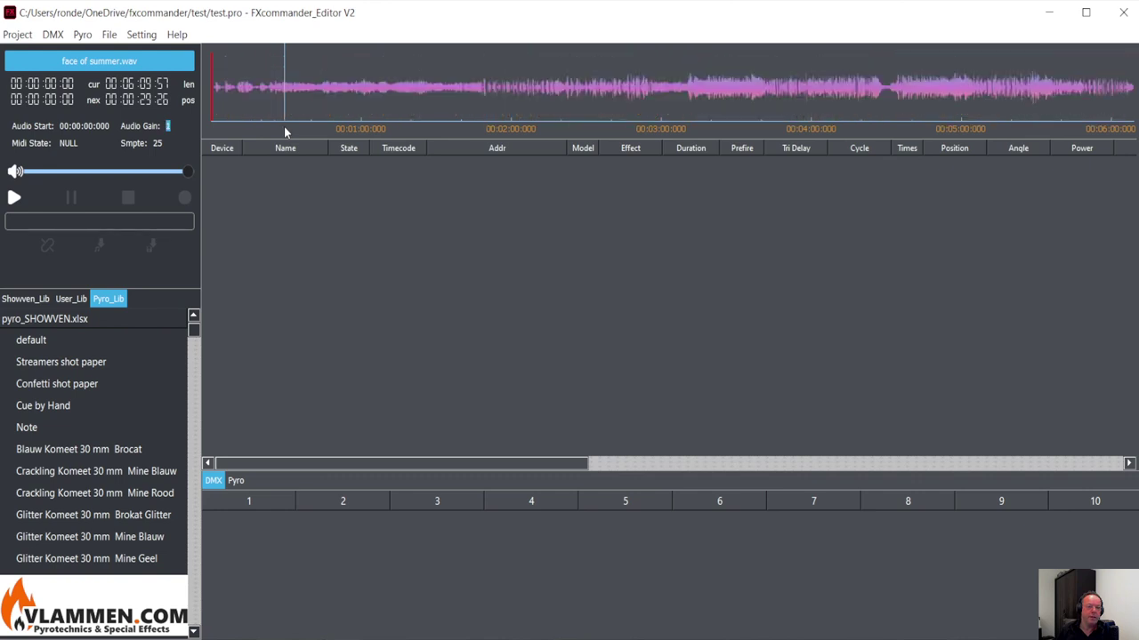
pyautogui.press('Down')
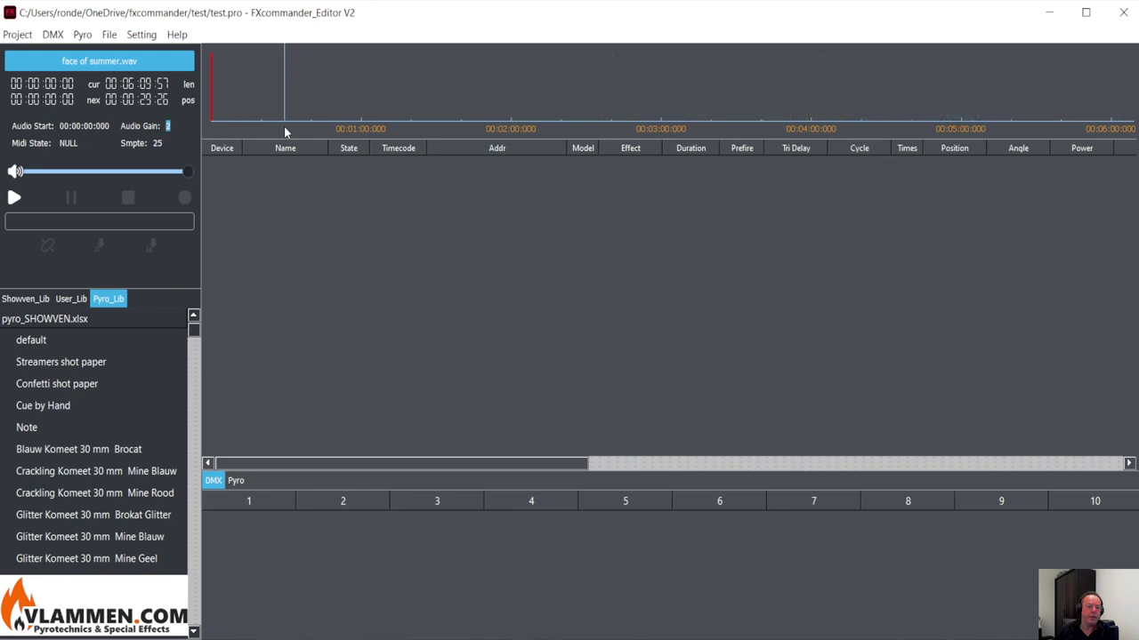
pyautogui.press('Up')
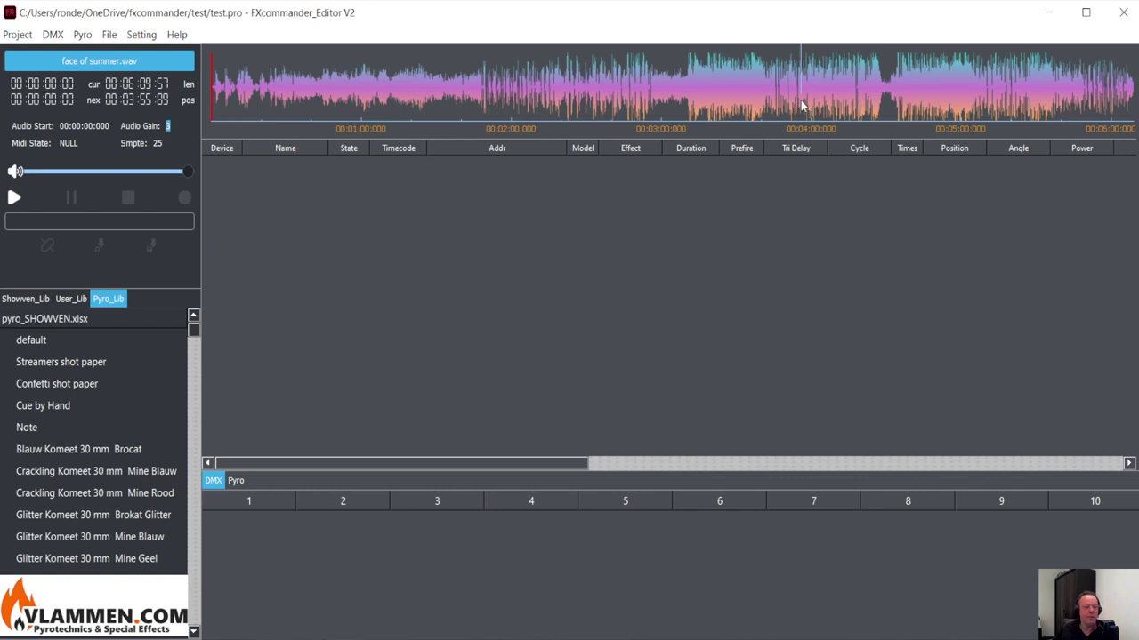
# Step: Try to create an empty cue at 00:01:52:987 on the music timeline and close the cue settings
pyautogui.click(494, 106)
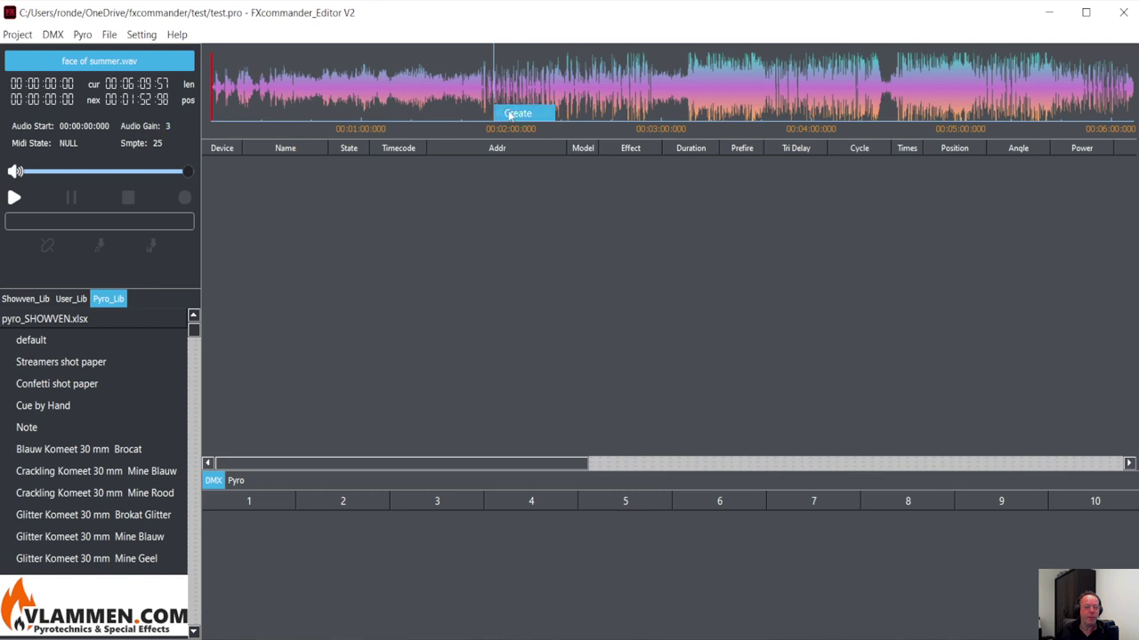
pyautogui.click(512, 114)
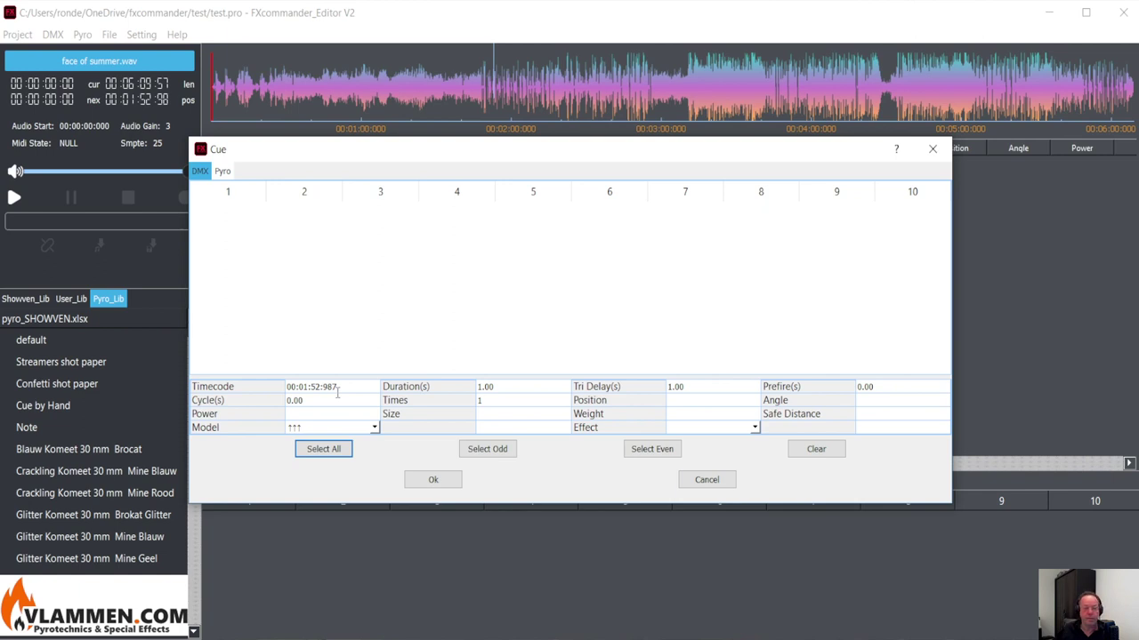
pyautogui.click(433, 481)
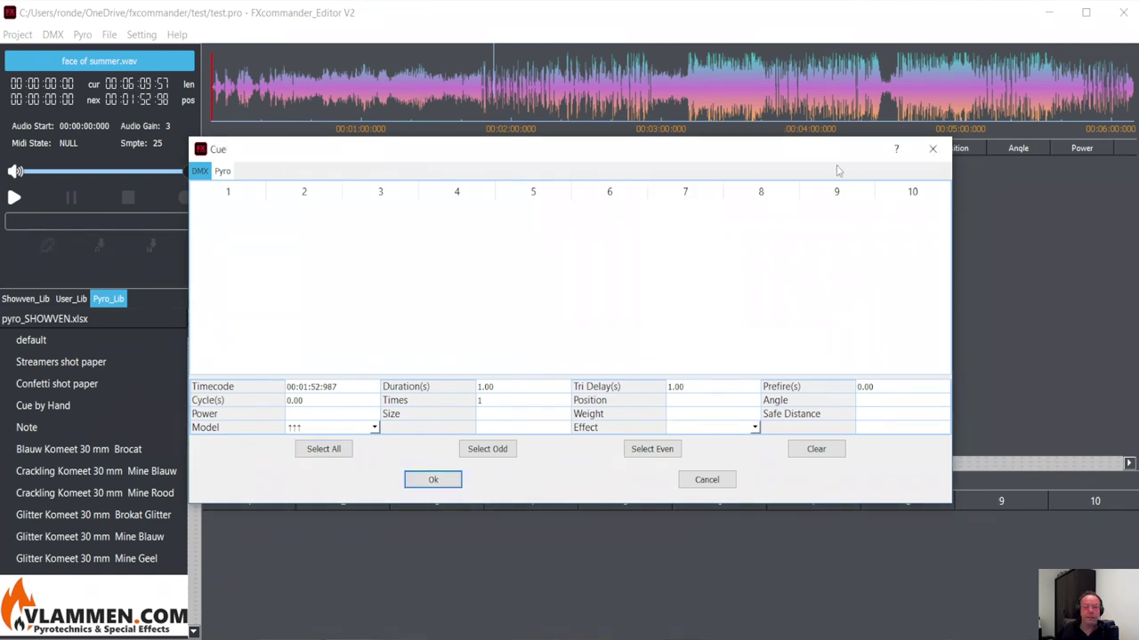
pyautogui.click(932, 149)
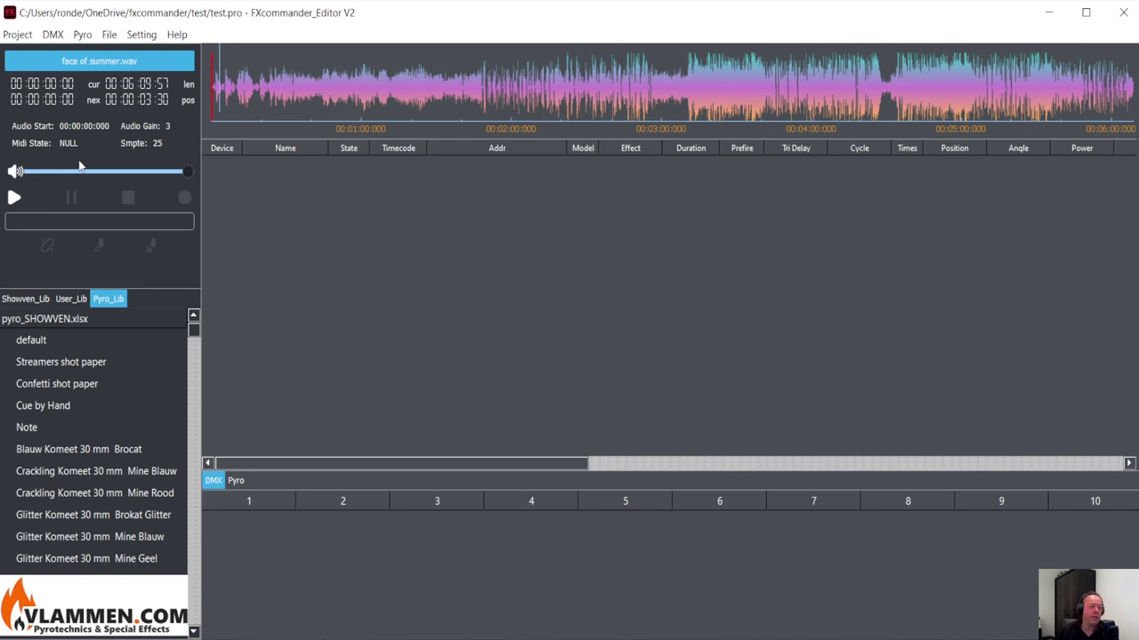
# Step: Set the audio start to 00:15:00:000 and show the shifted waveform together with the timeline's zero point
pyautogui.press('Up')
pyautogui.press('Up')
pyautogui.press('Up')
pyautogui.press('Up')
pyautogui.press('Up')
pyautogui.press('Up')
pyautogui.press('Up')
pyautogui.press('Up')
pyautogui.press('Up')
pyautogui.press('Up')
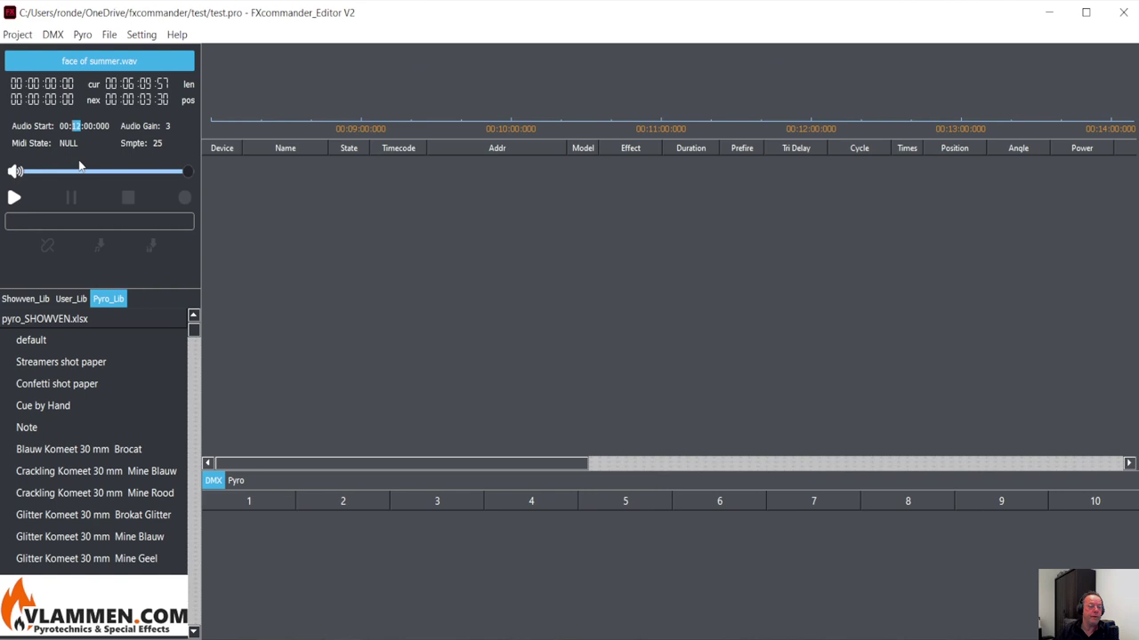
pyautogui.press('Down')
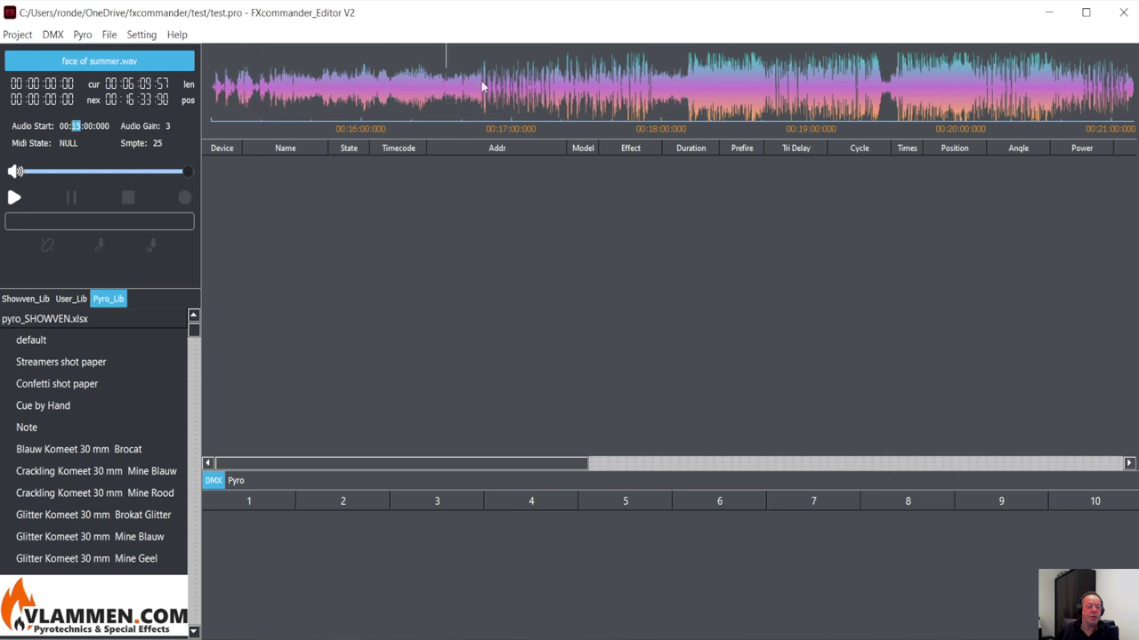
pyautogui.scroll(-2, 511, 85)
pyautogui.scroll(-2, 551, 82)
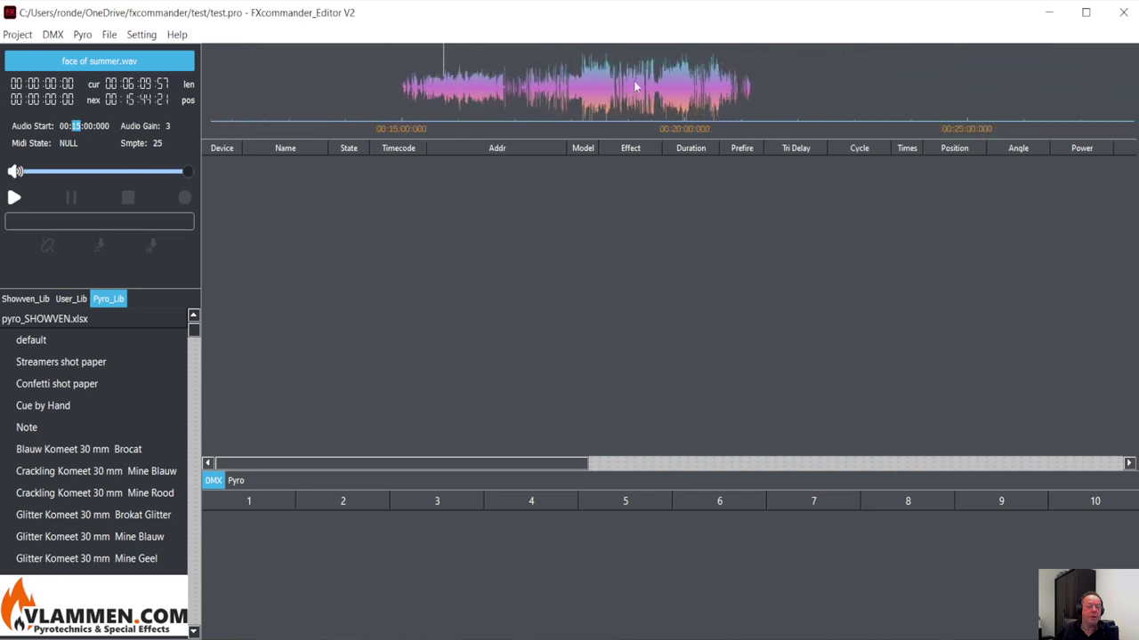
pyautogui.scroll(-2, 667, 82)
pyautogui.scroll(-3, 810, 89)
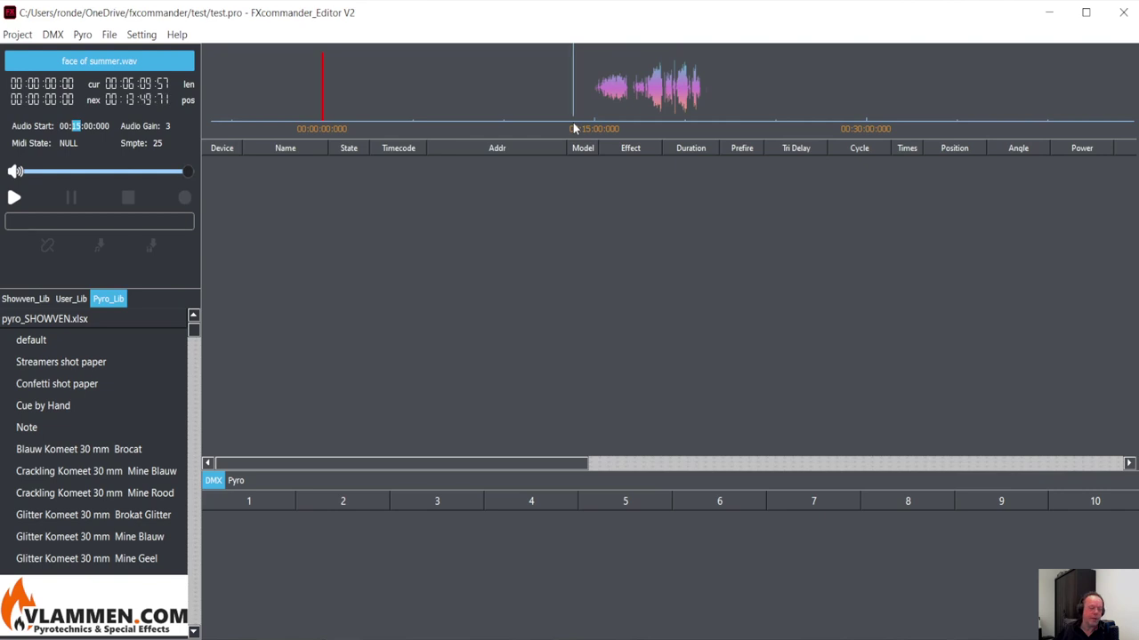
# Step: Enable record mode and move the play position to about 00:15:10, just after the start of the waveform
pyautogui.click(185, 199)
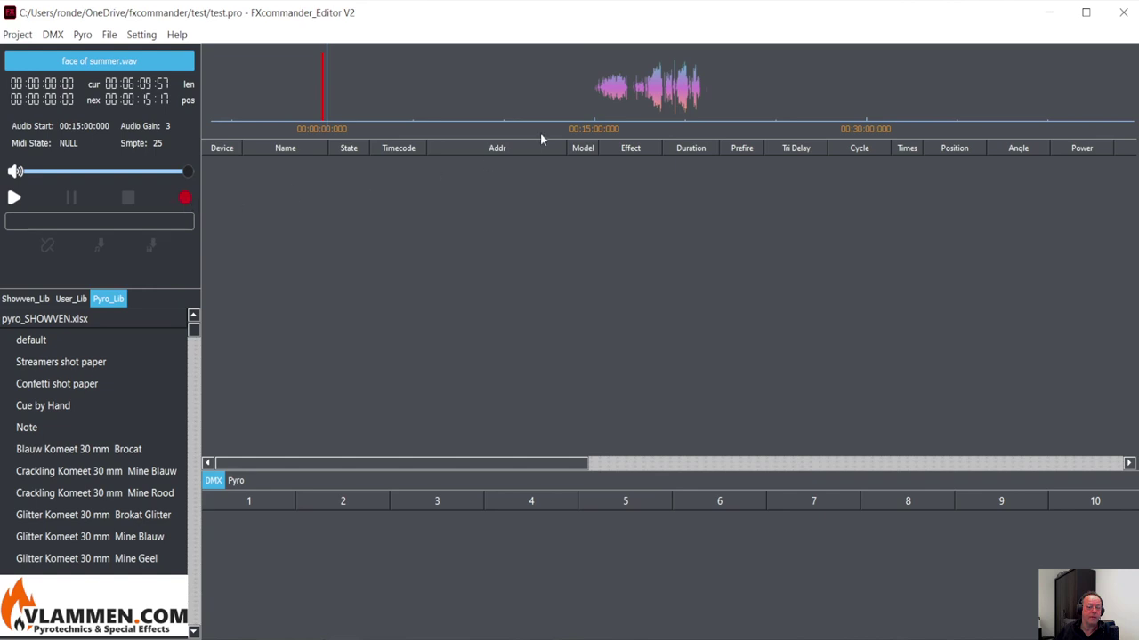
pyautogui.click(597, 99)
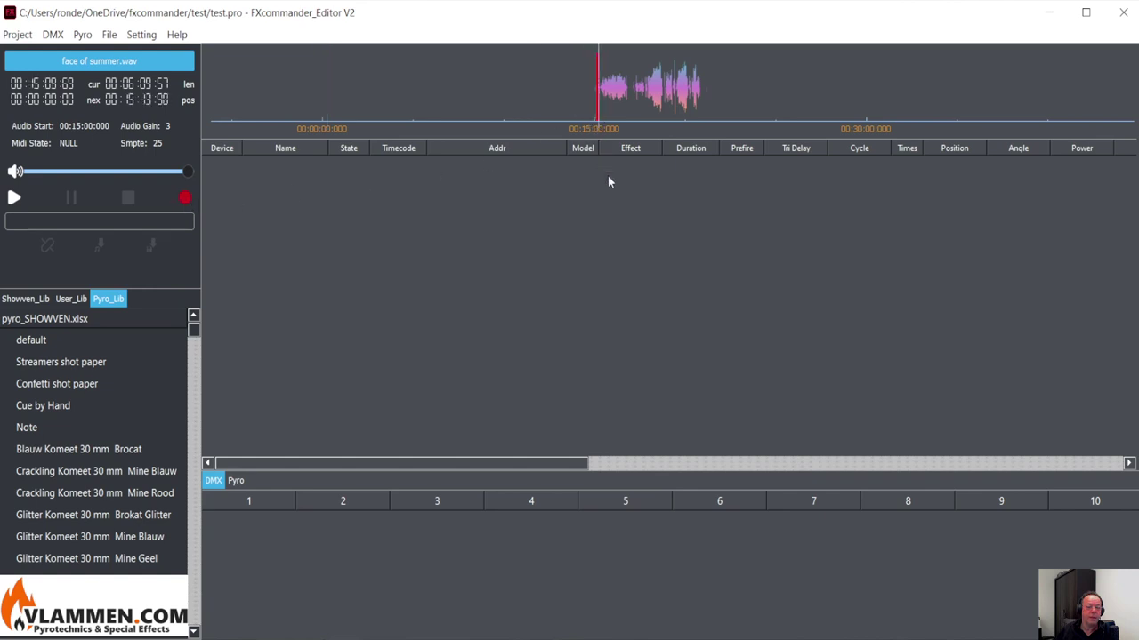
pyautogui.scroll(5, 628, 94)
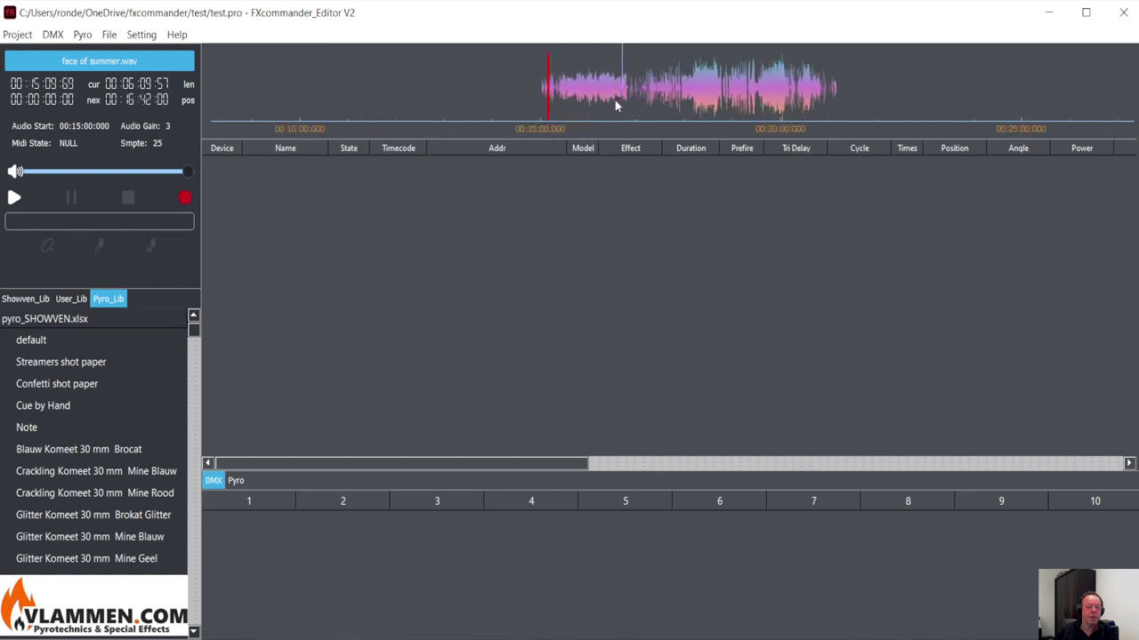
pyautogui.scroll(1, 507, 111)
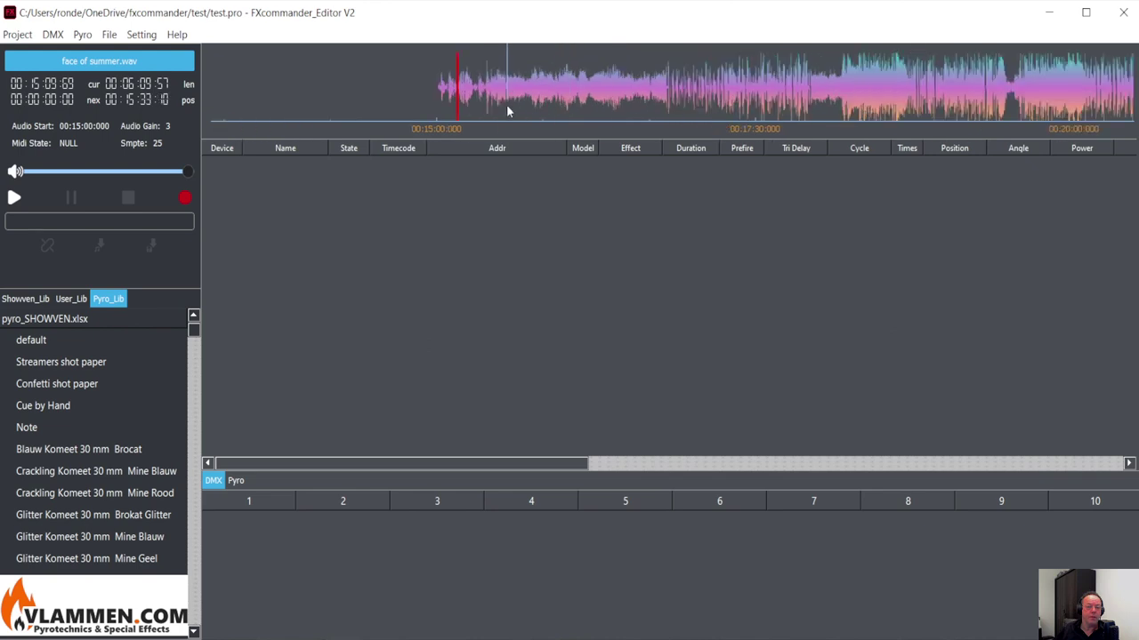
# Step: Insert an empty cue at about 00:15:13:557 while the music plays, stop playback and delete that cue
pyautogui.click(15, 199)
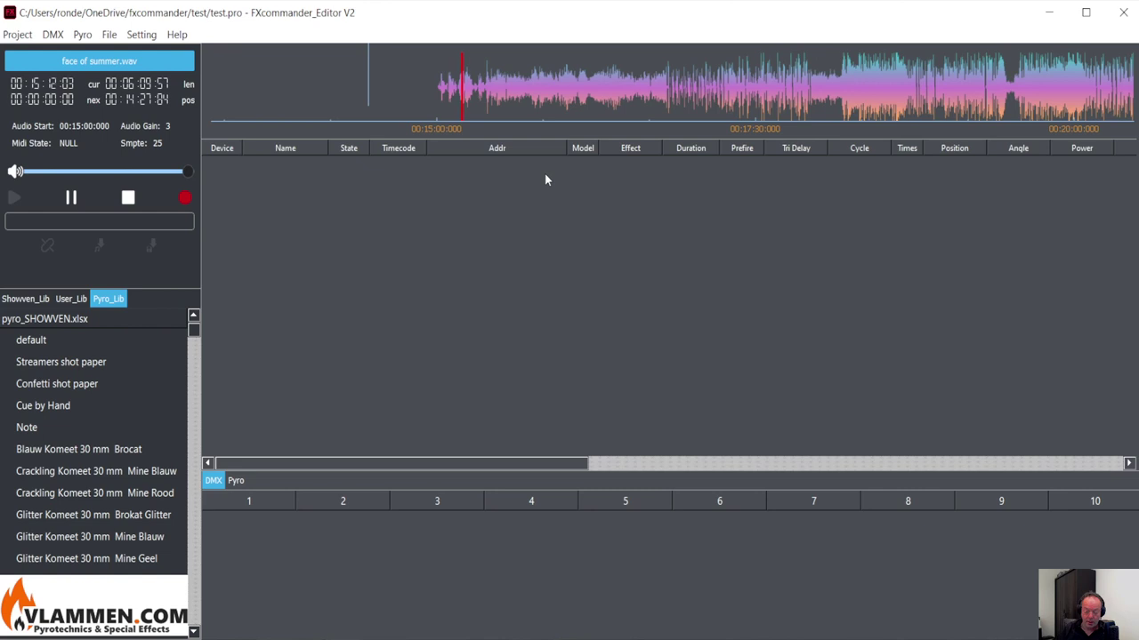
pyautogui.press('Insert')
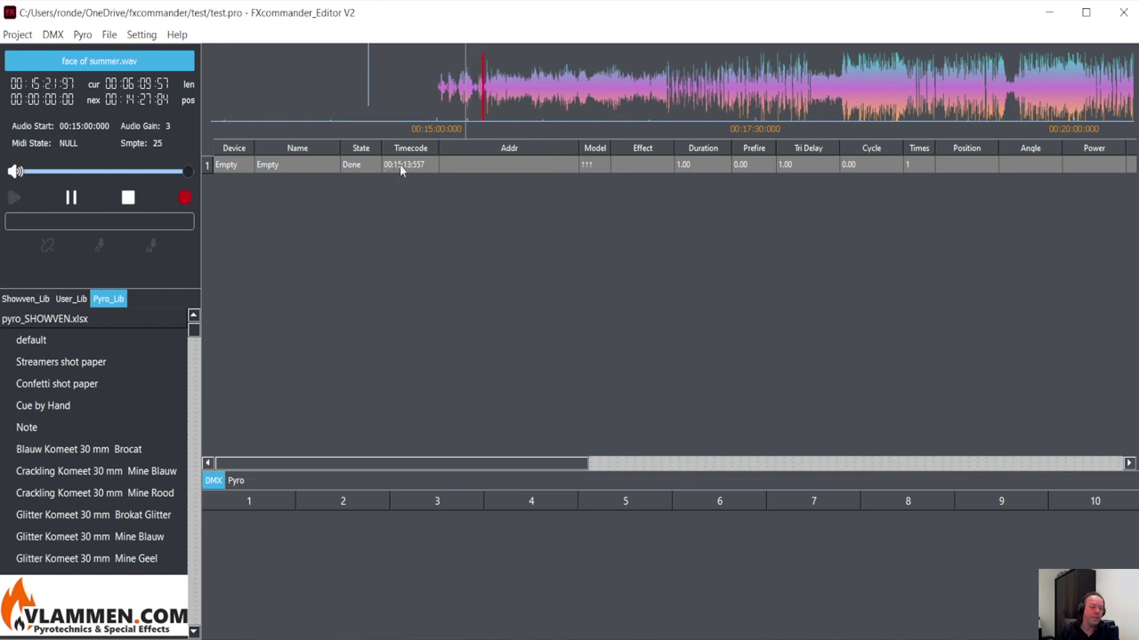
pyautogui.click(127, 198)
pyautogui.press('space')
pyautogui.click(127, 198)
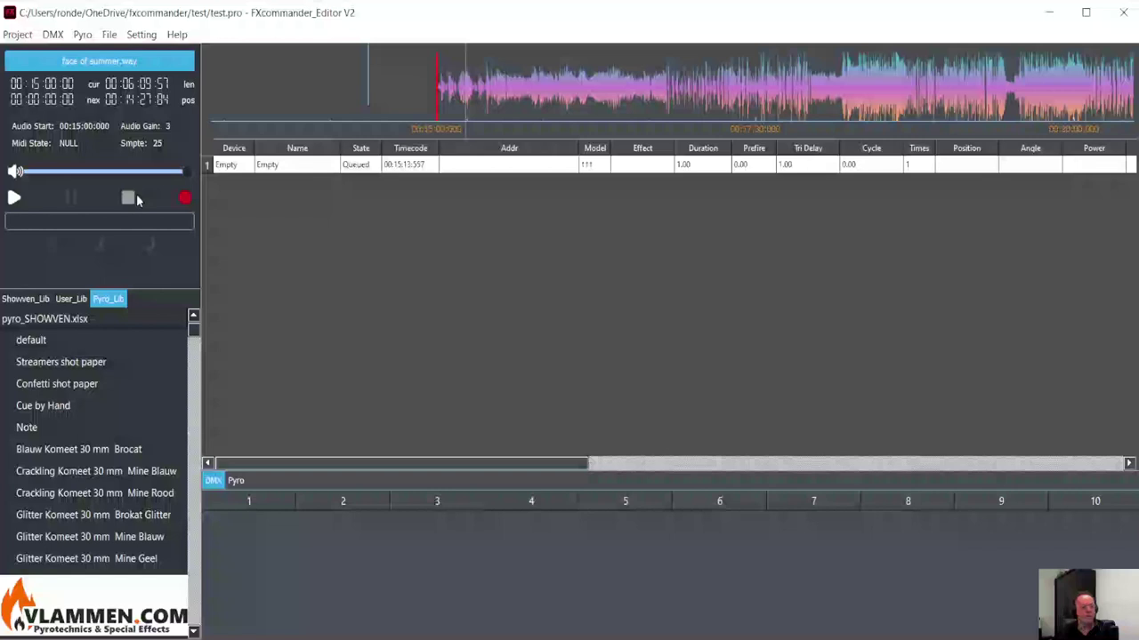
pyautogui.click(252, 168)
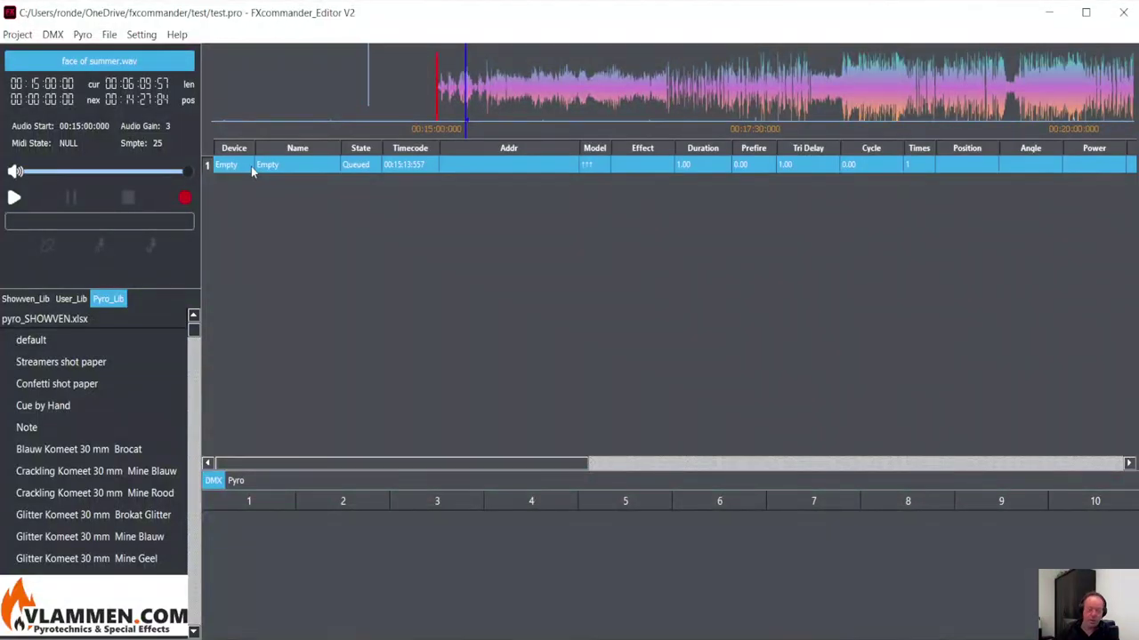
pyautogui.press('Delete')
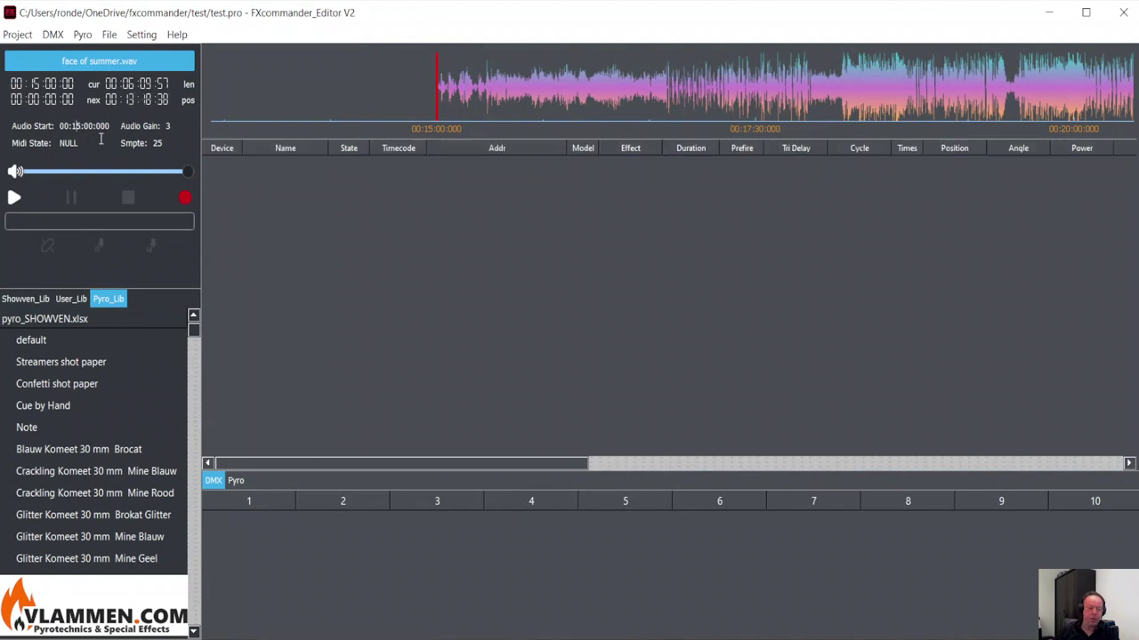
# Step: Set the audio start back to 00:00:00:000
pyautogui.press('Return')
pyautogui.write('10')
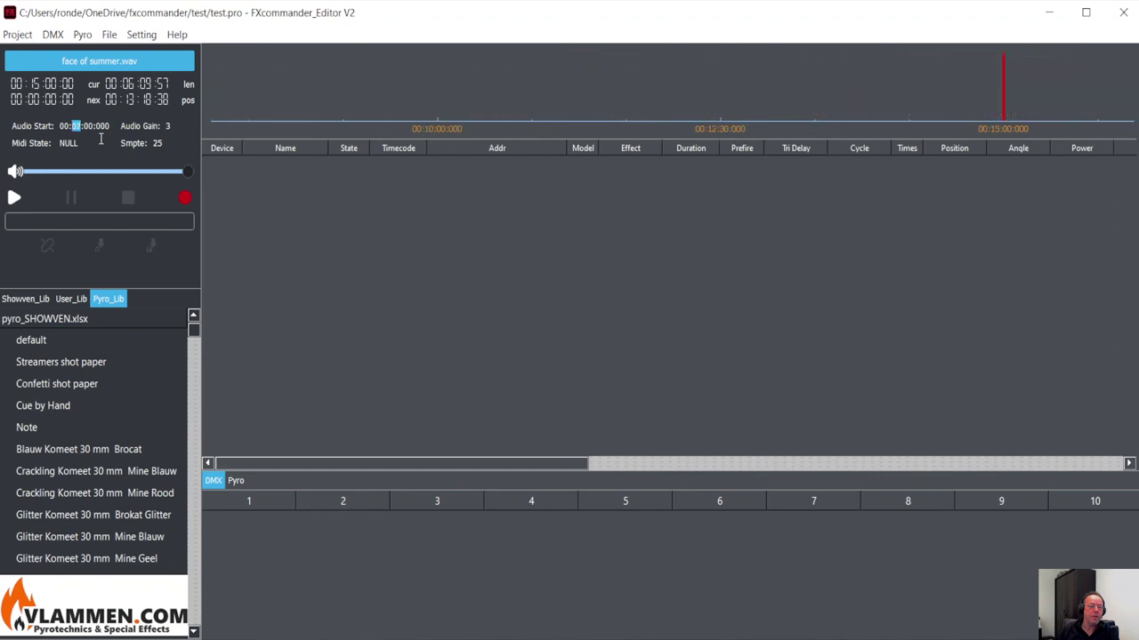
pyautogui.write('00')
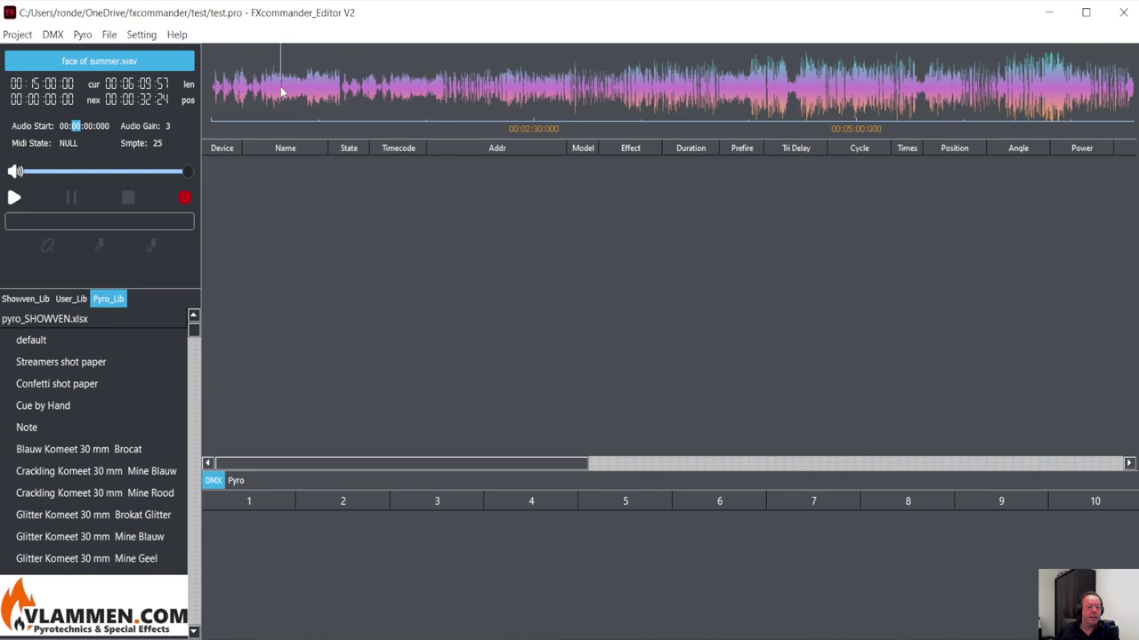
# Step: Play from the 00:15:00 position beyond the waveform and stop playback to return the play position to 00:00:00:00
pyautogui.click(15, 199)
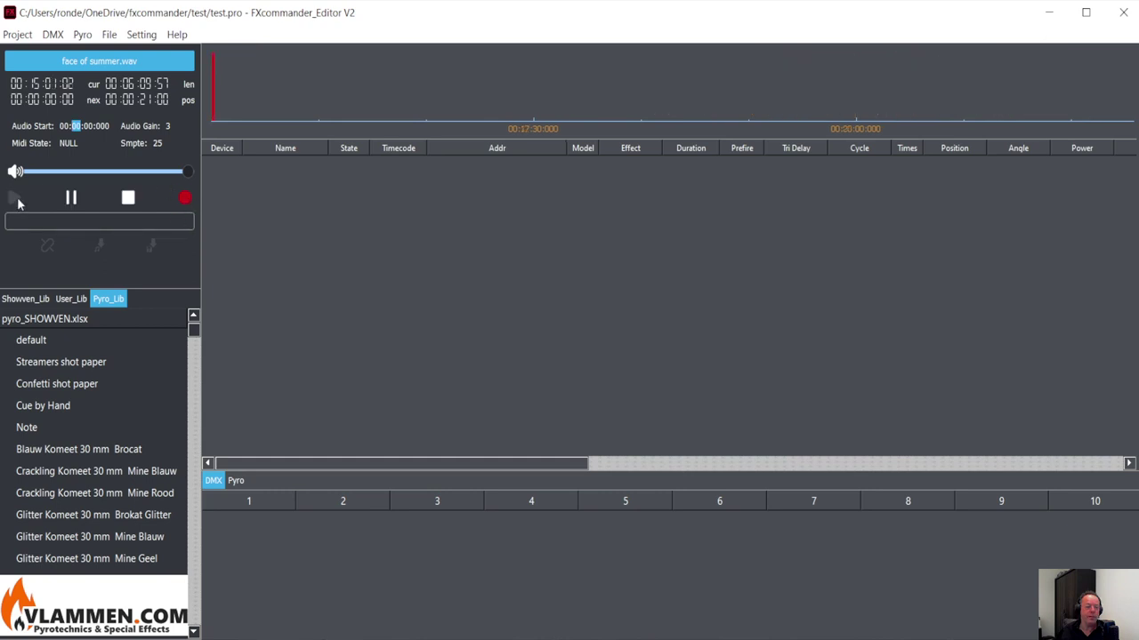
pyautogui.scroll(-3, 537, 93)
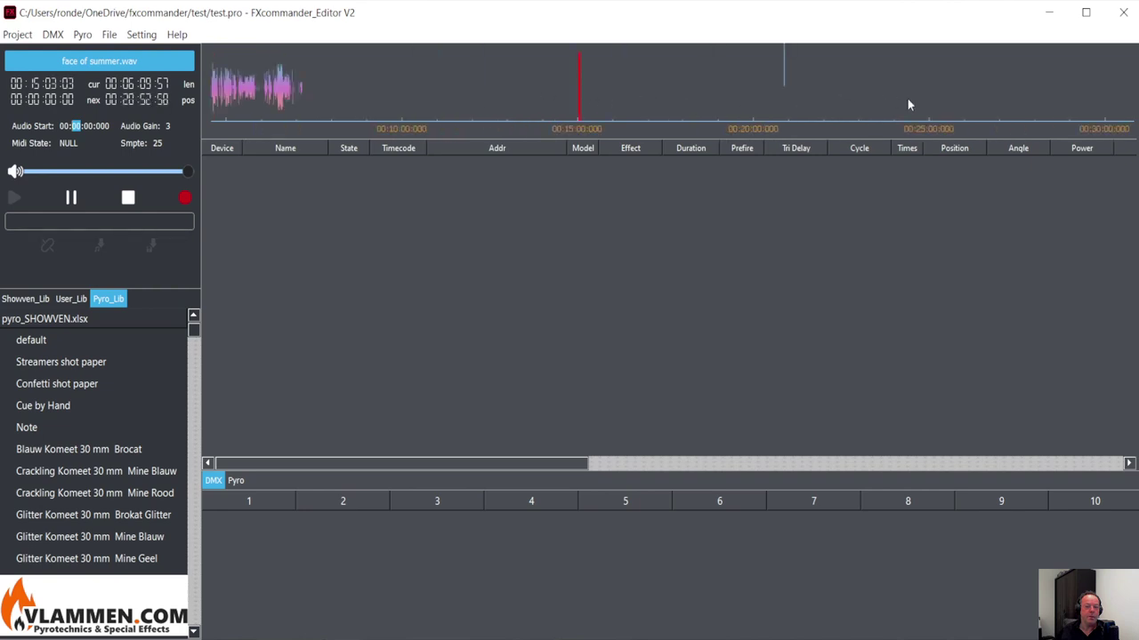
pyautogui.scroll(2, 466, 93)
pyautogui.scroll(2, 533, 92)
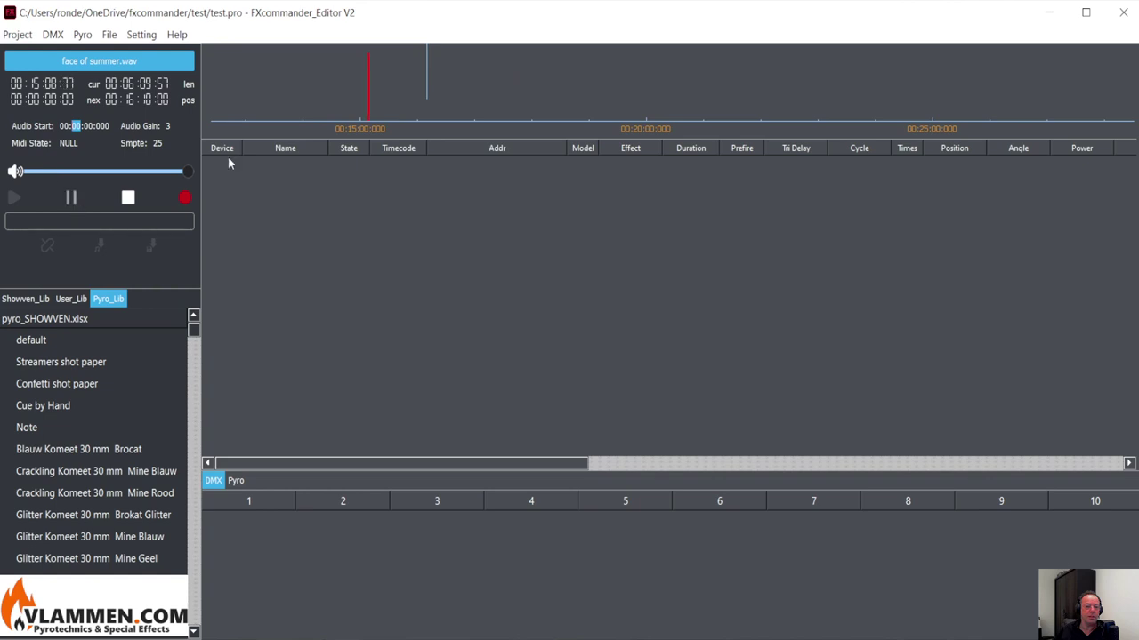
pyautogui.click(129, 198)
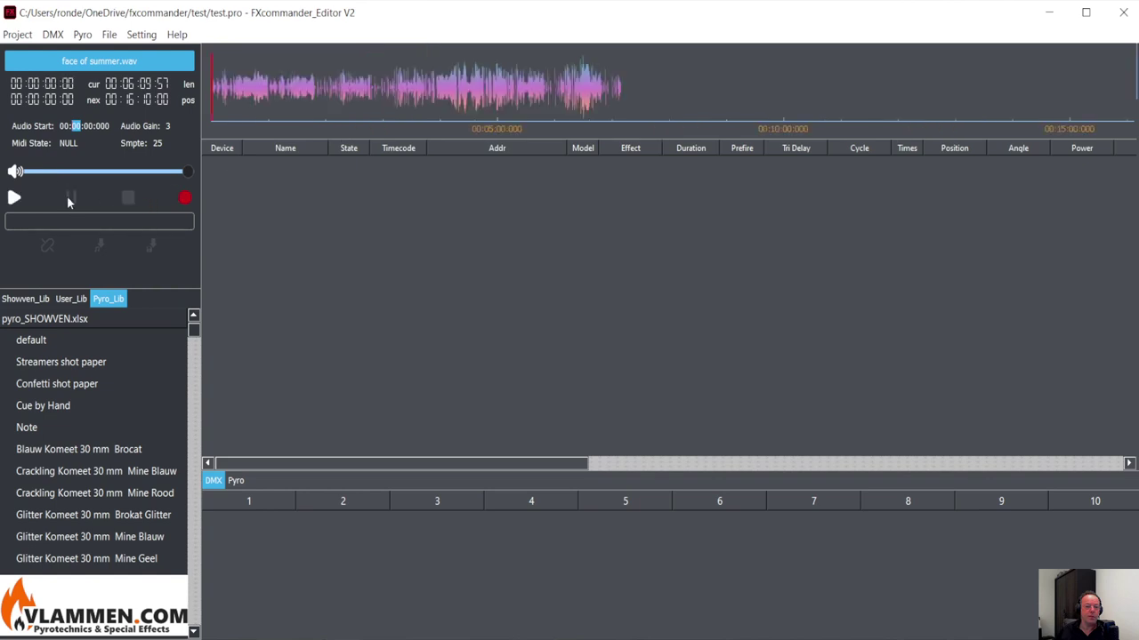
# Step: Play the music with record mode enabled and restart playback from about 00:00:00:34, near the start of the waveform
pyautogui.click(13, 198)
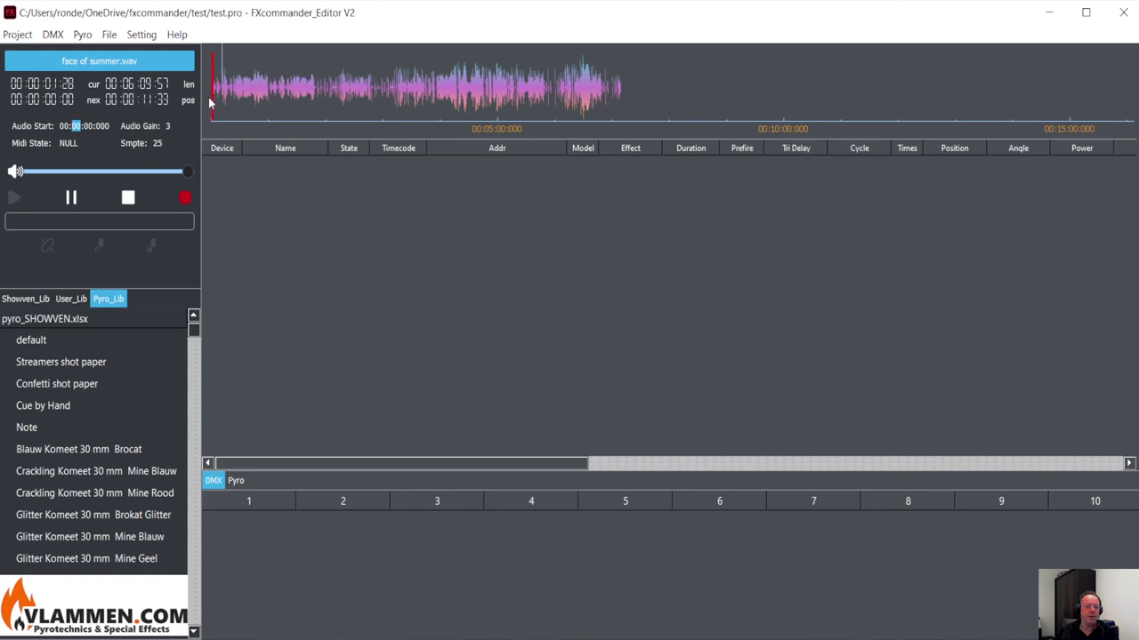
pyautogui.scroll(1, 211, 104)
pyautogui.scroll(3, 212, 102)
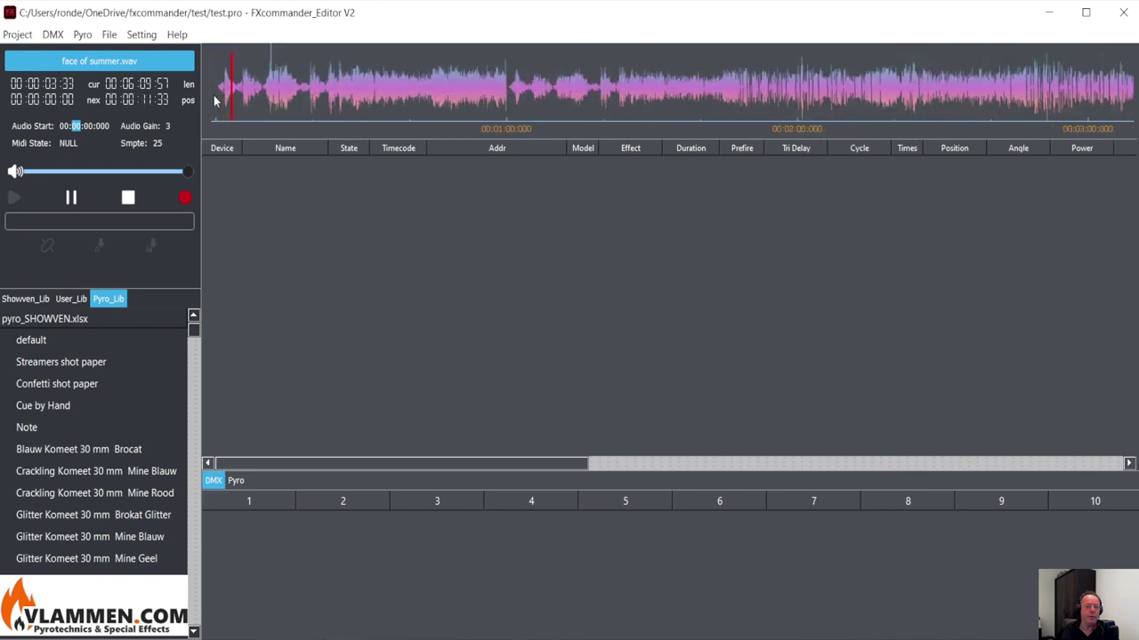
pyautogui.scroll(1, 215, 102)
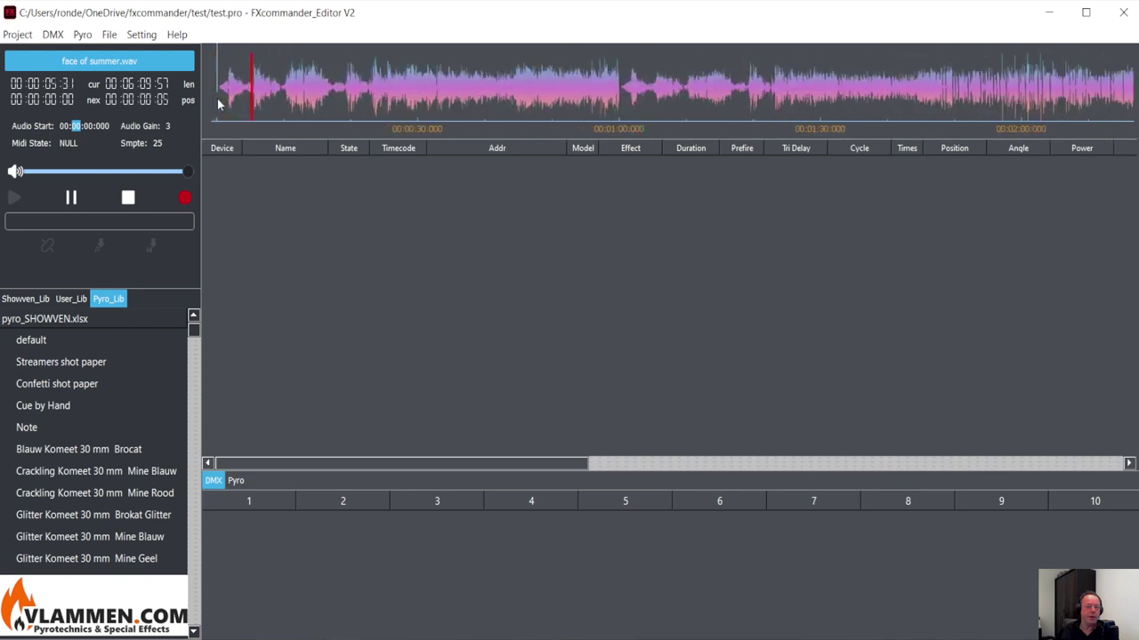
pyautogui.click(217, 99)
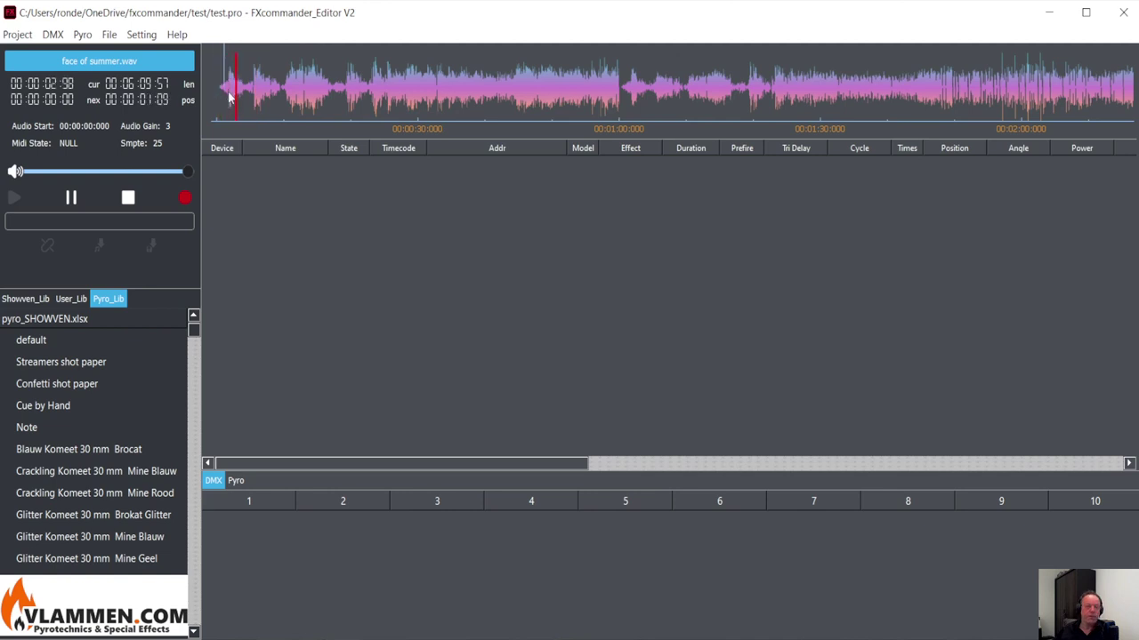
pyautogui.scroll(1, 228, 98)
pyautogui.click(217, 100)
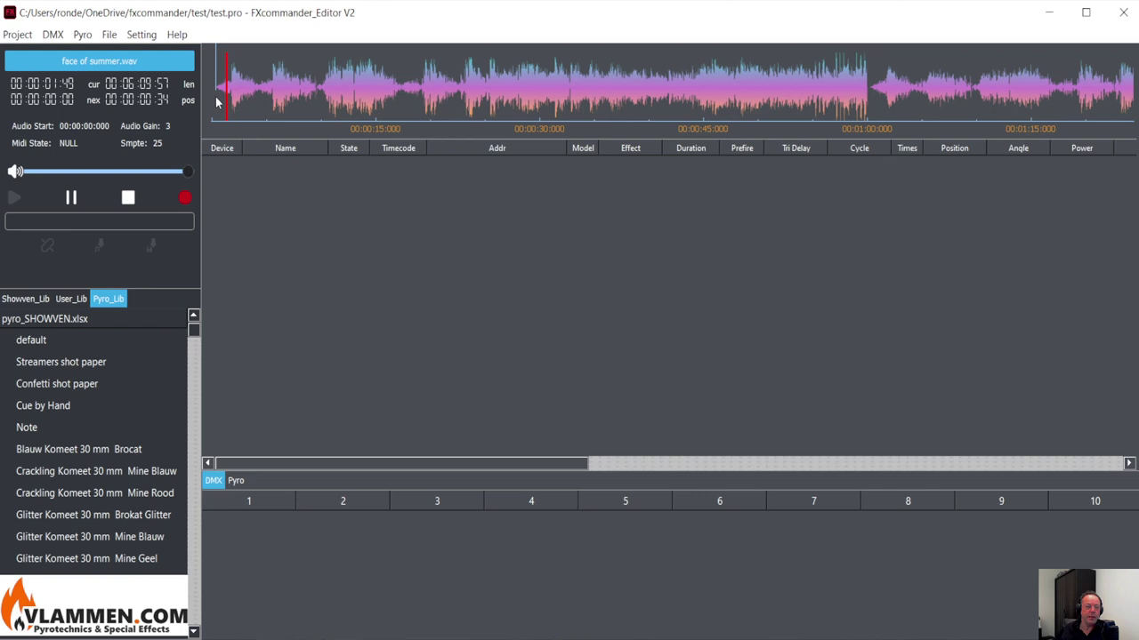
# Step: Insert empty cues at about 00:00:01:627, 00:00:05:554, 00:00:10:701 and 00:00:19:480 during playback, and stop with record mode switched off
pyautogui.press('space')
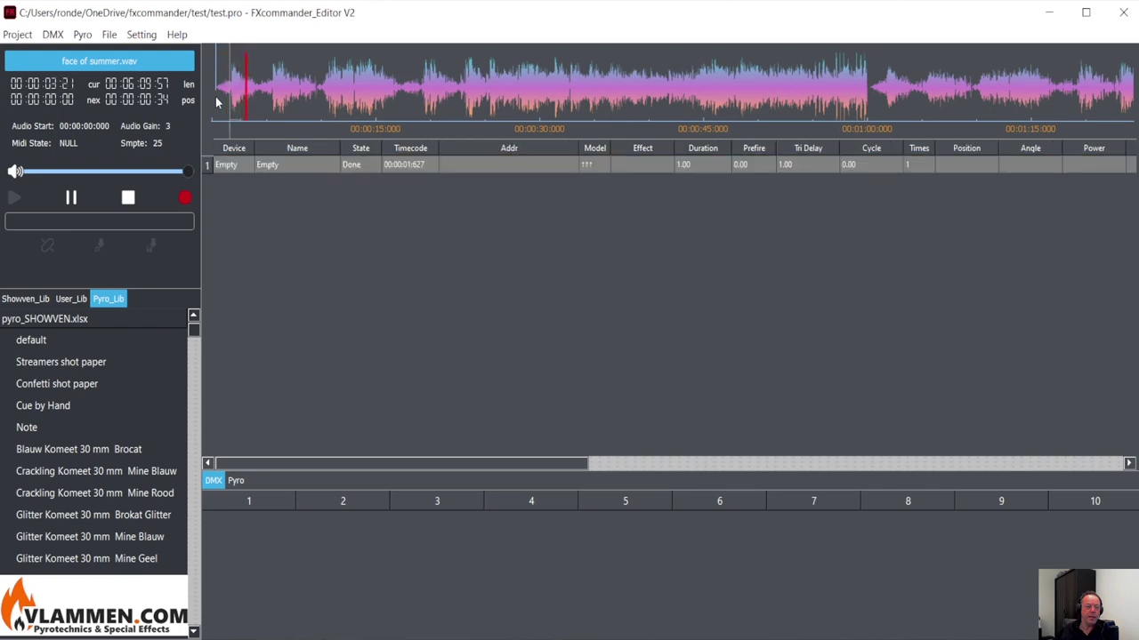
pyautogui.press('space')
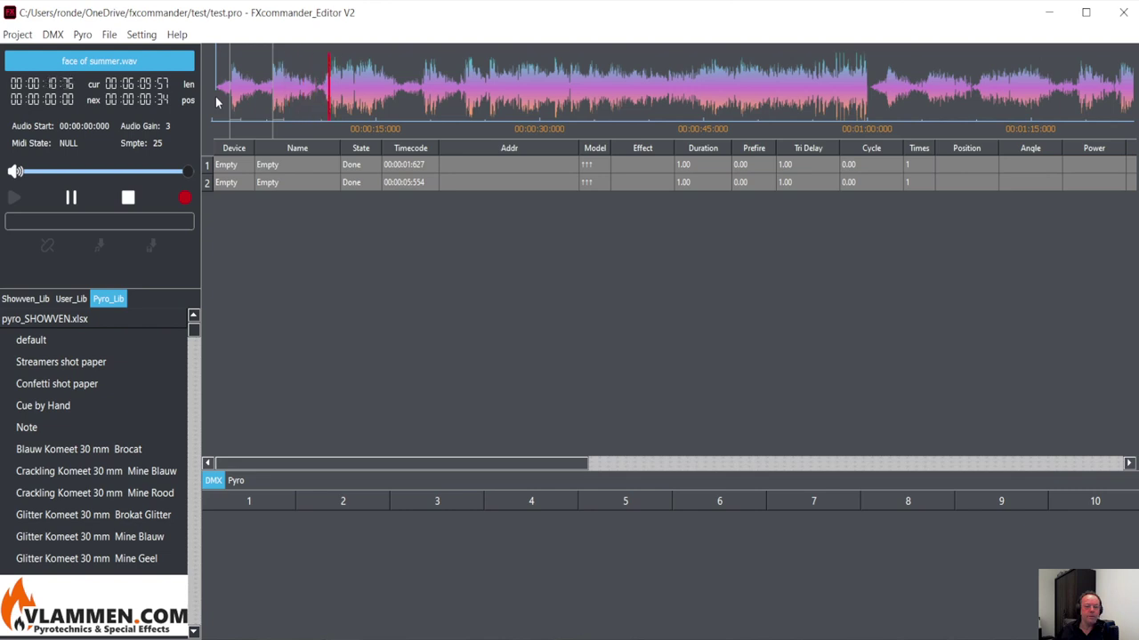
pyautogui.press('space')
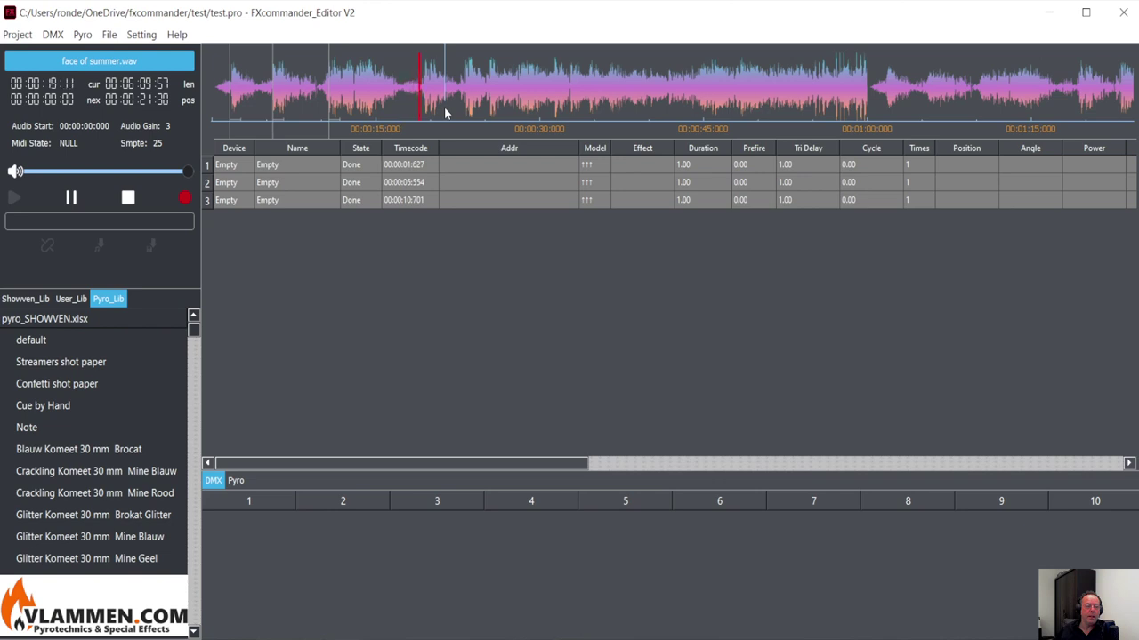
pyautogui.press('Return')
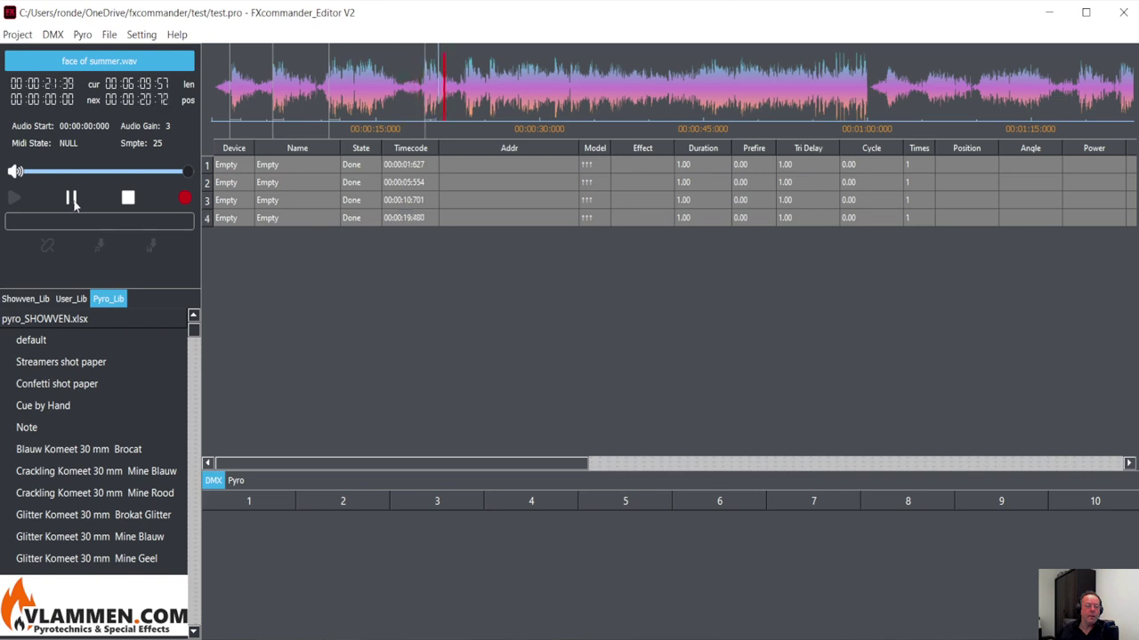
pyautogui.click(71, 198)
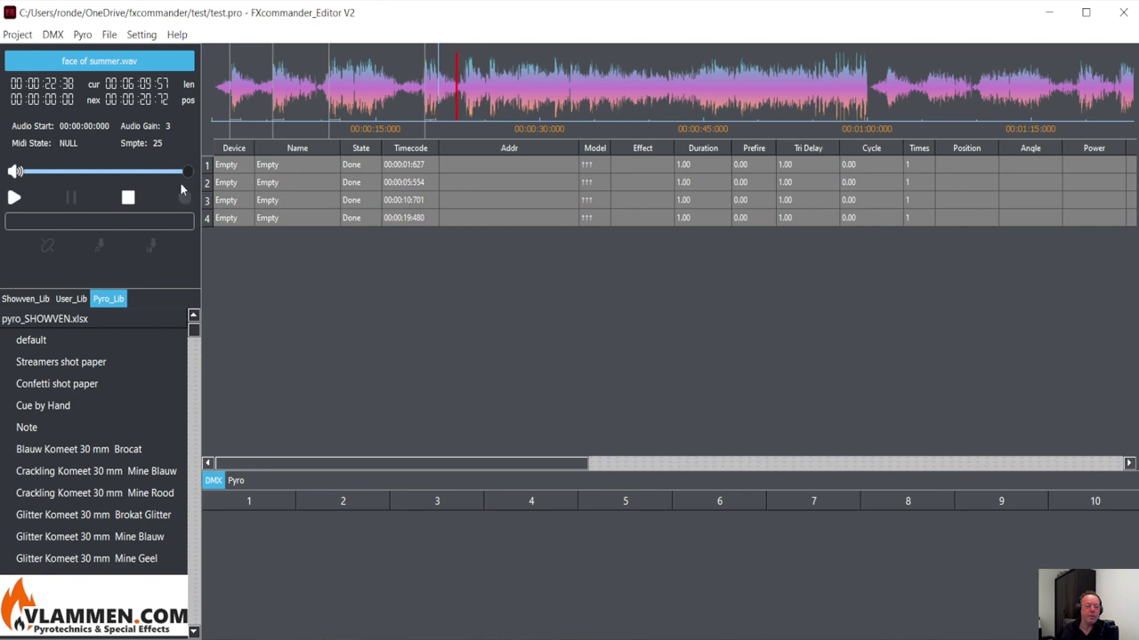
pyautogui.click(127, 199)
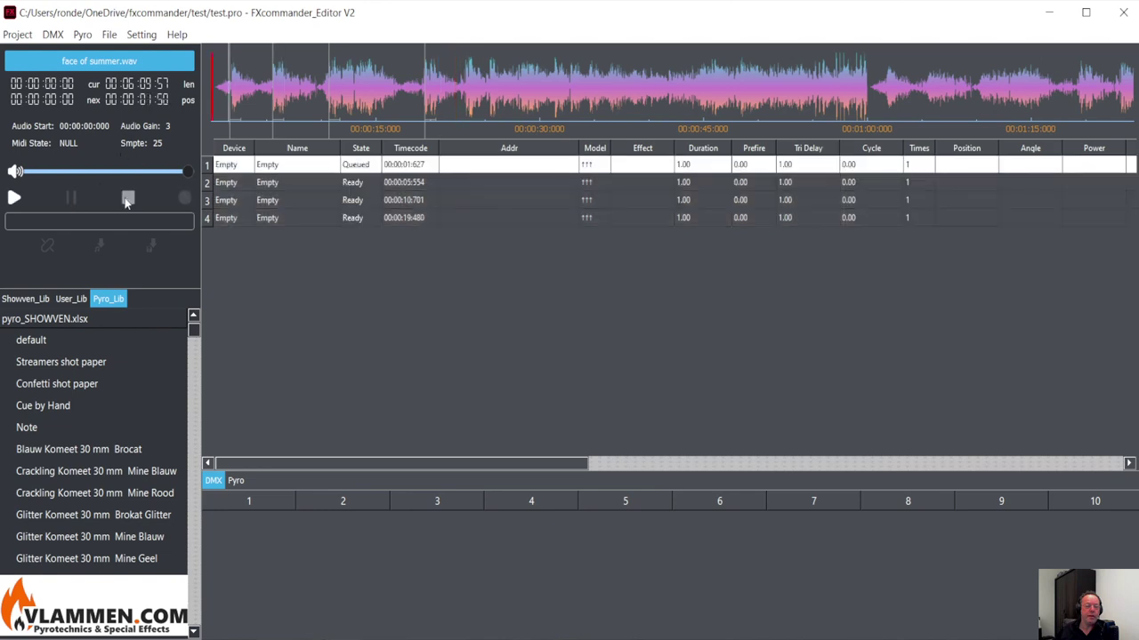
# Step: Play the cues back from the start, pause at about 00:00:12:30 and delete the cue at 00:00:19:480
pyautogui.click(17, 199)
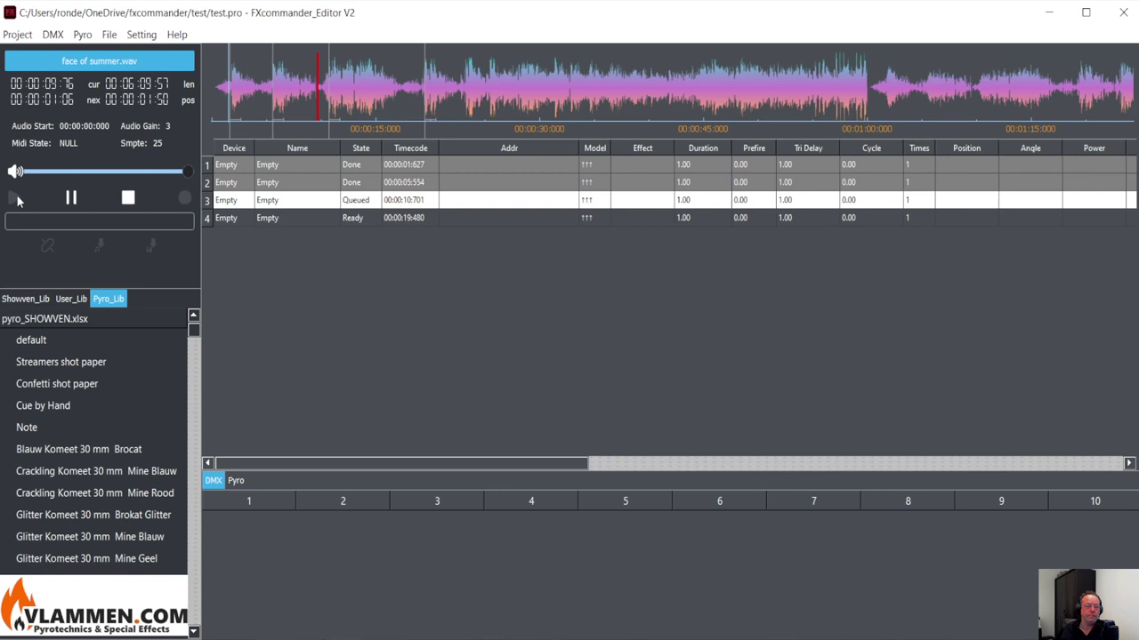
pyautogui.click(72, 196)
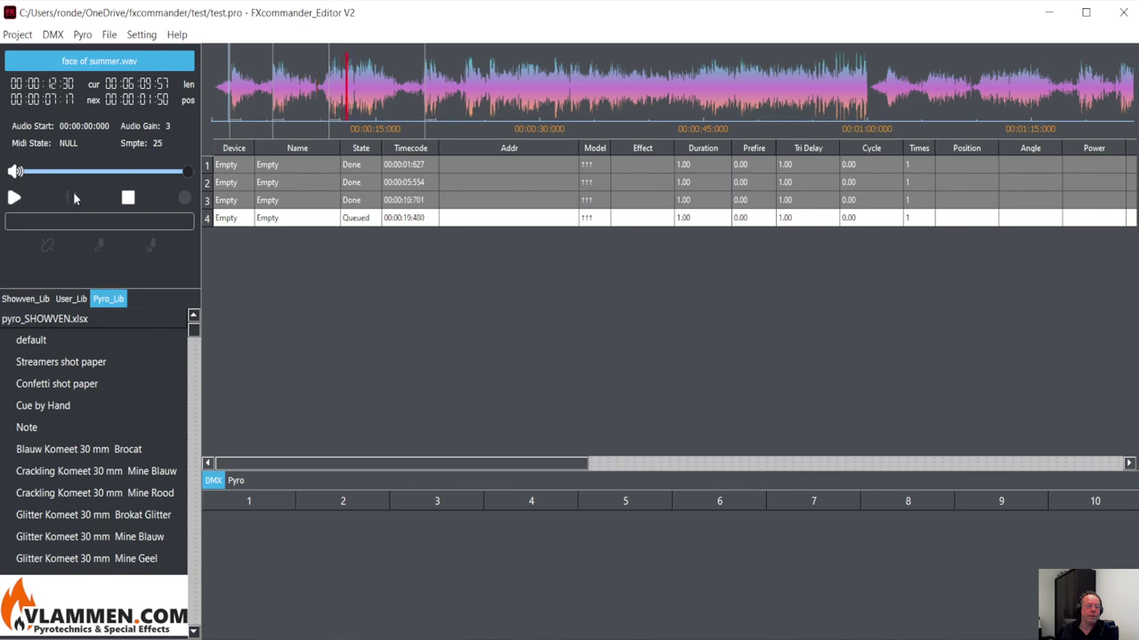
pyautogui.click(269, 223)
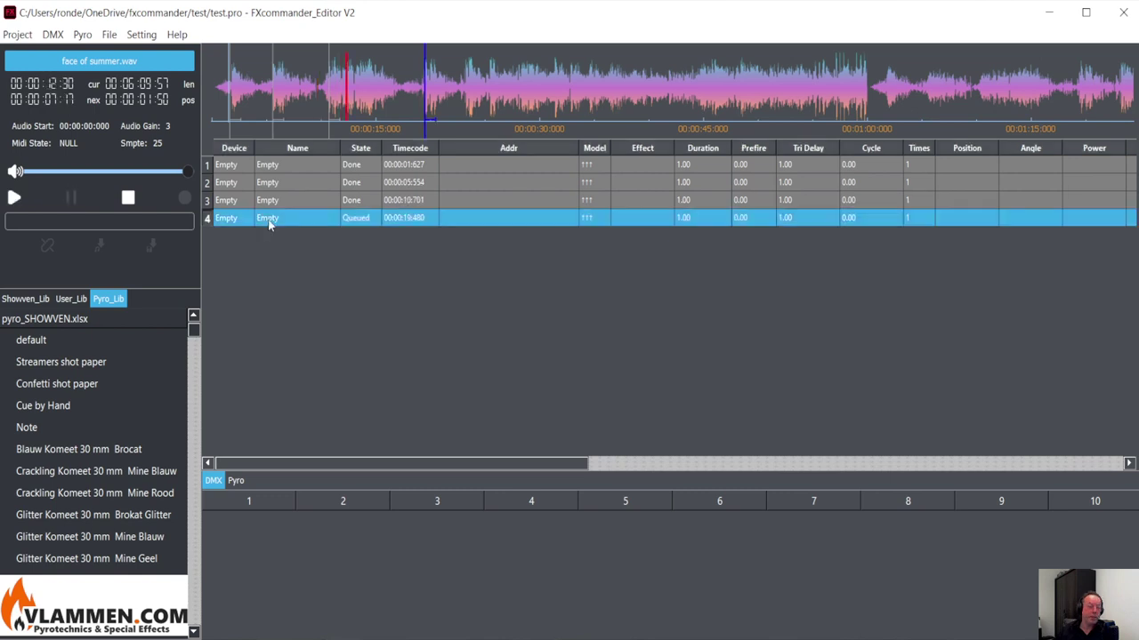
pyautogui.press('Delete')
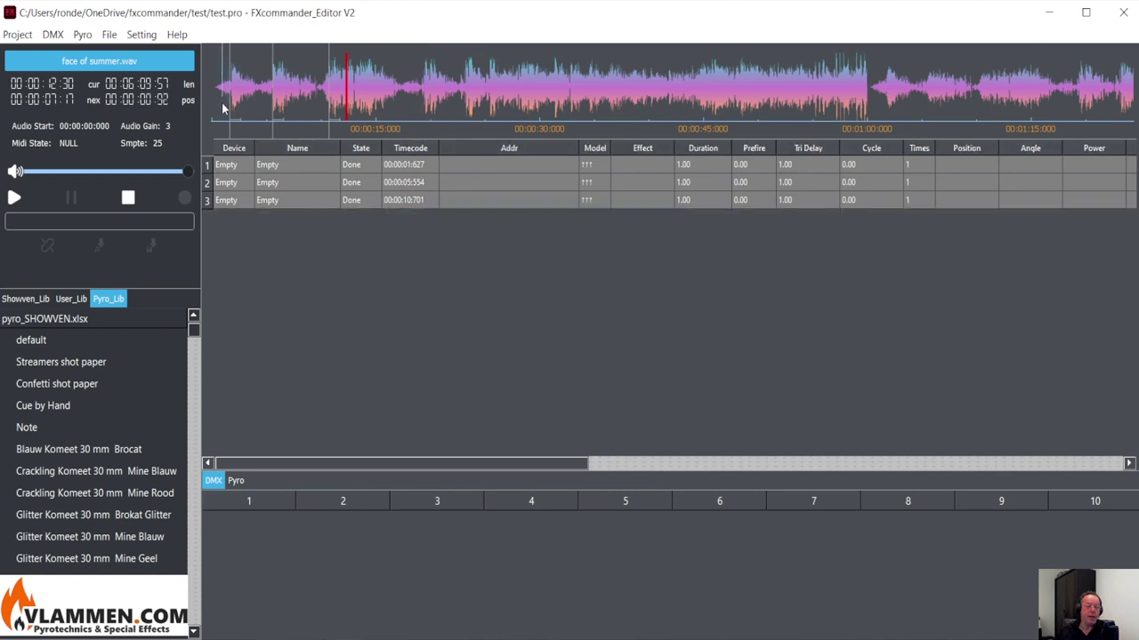
# Step: Switch the cue display to the Graph view, with the first beats of the waveform enlarged
pyautogui.scroll(1, 222, 107)
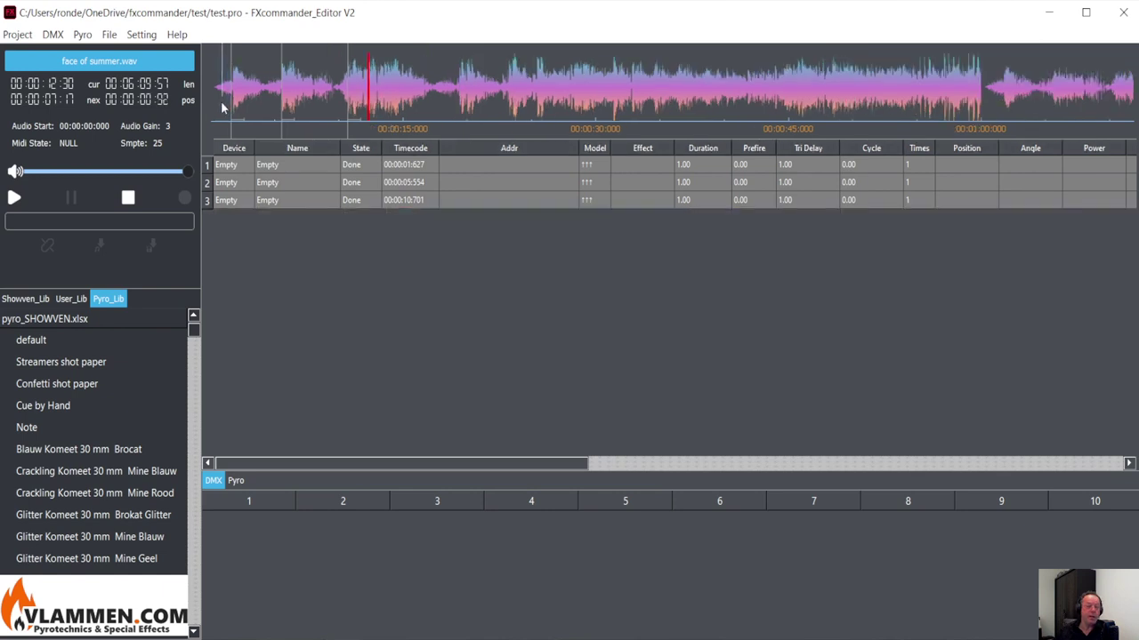
pyautogui.scroll(3, 228, 103)
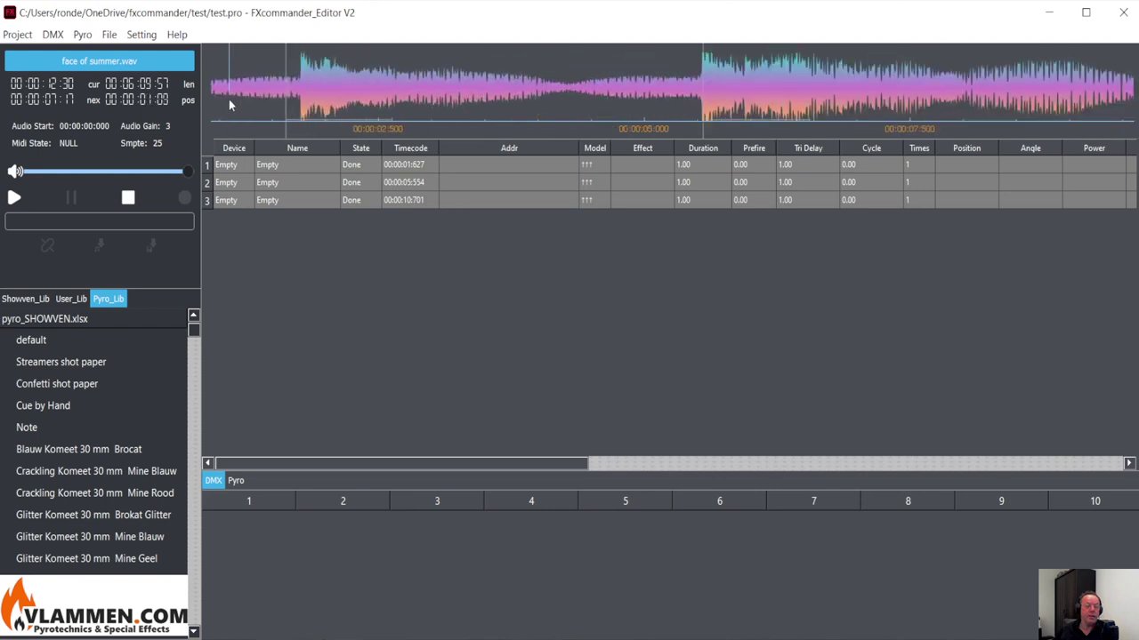
pyautogui.click(142, 36)
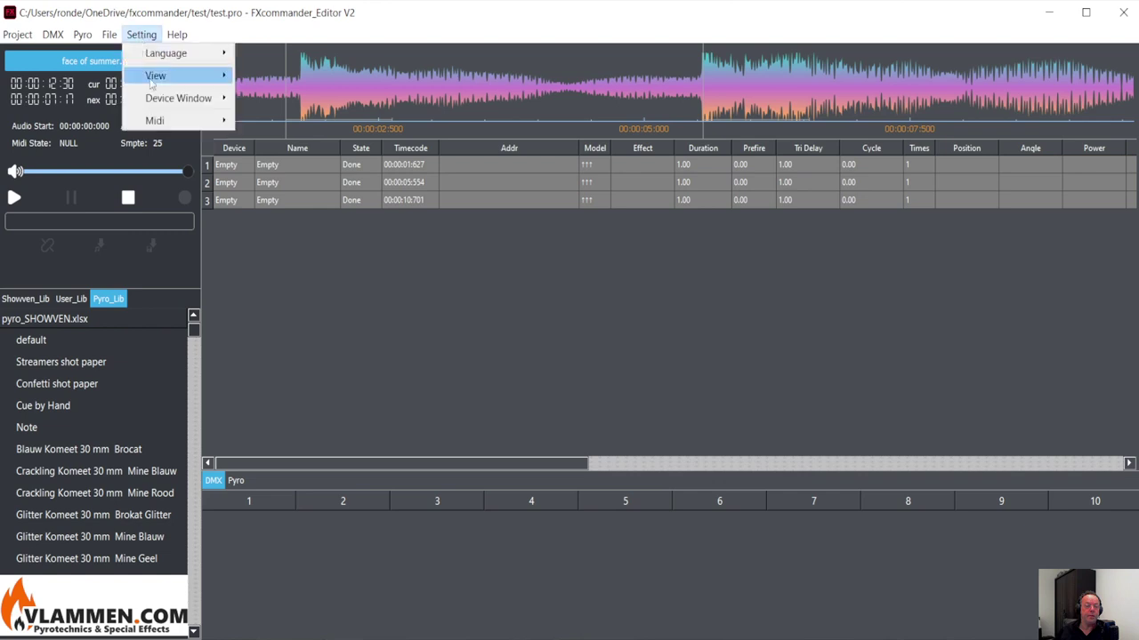
pyautogui.click(267, 98)
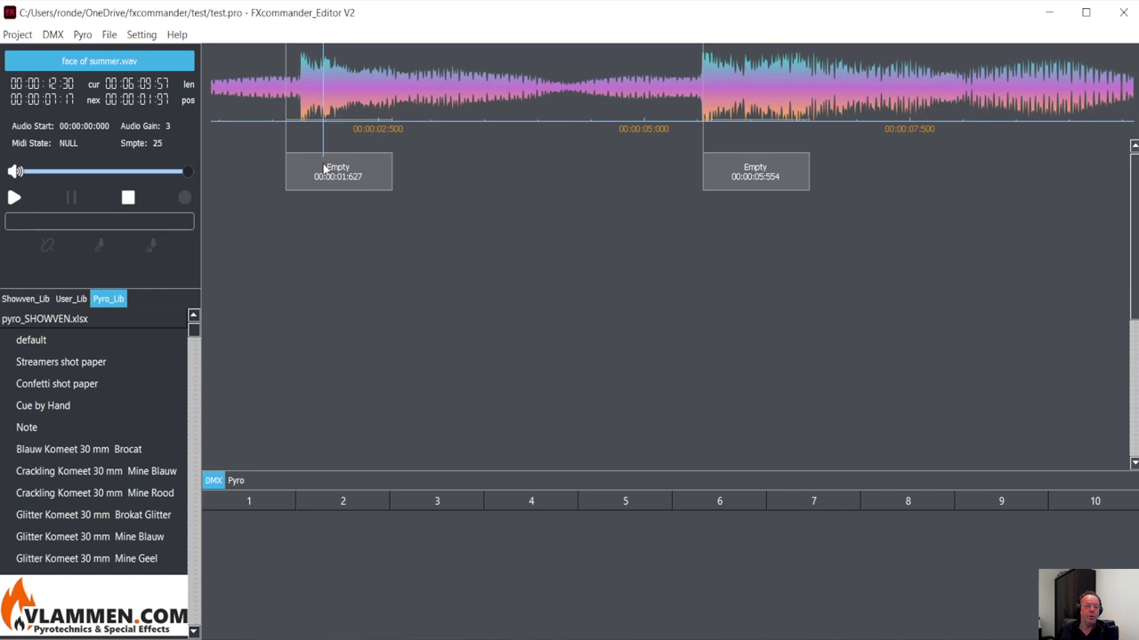
# Step: Switch the cue display to the Table view and return it to the Graph view
pyautogui.click(142, 35)
pyautogui.moveTo(231, 82)
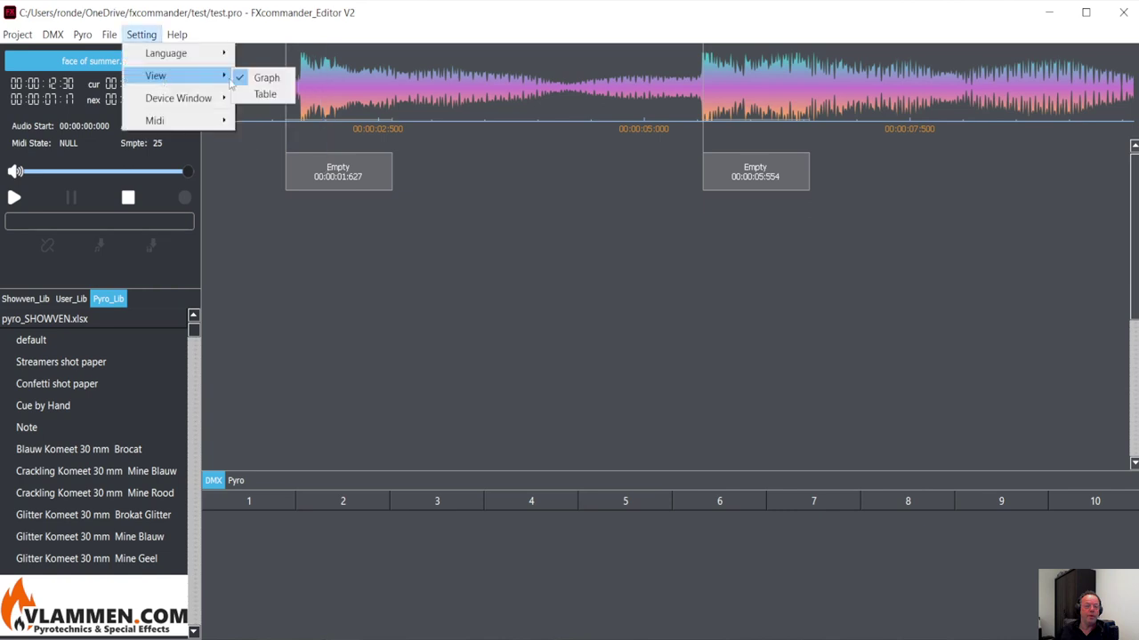
pyautogui.click(269, 101)
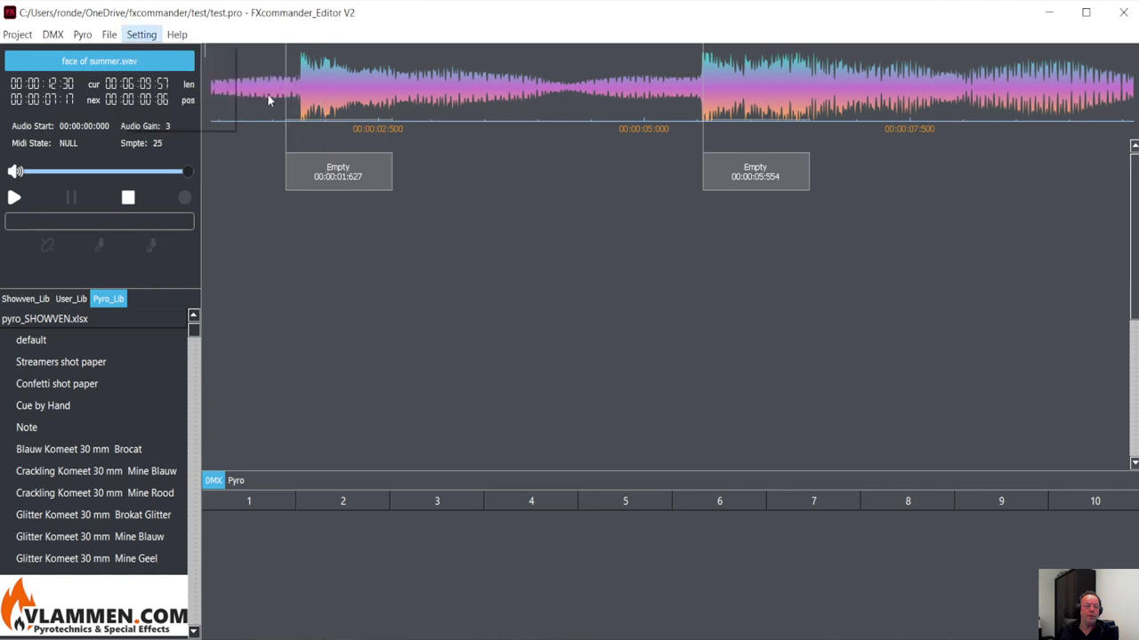
pyautogui.click(141, 35)
pyautogui.moveTo(221, 77)
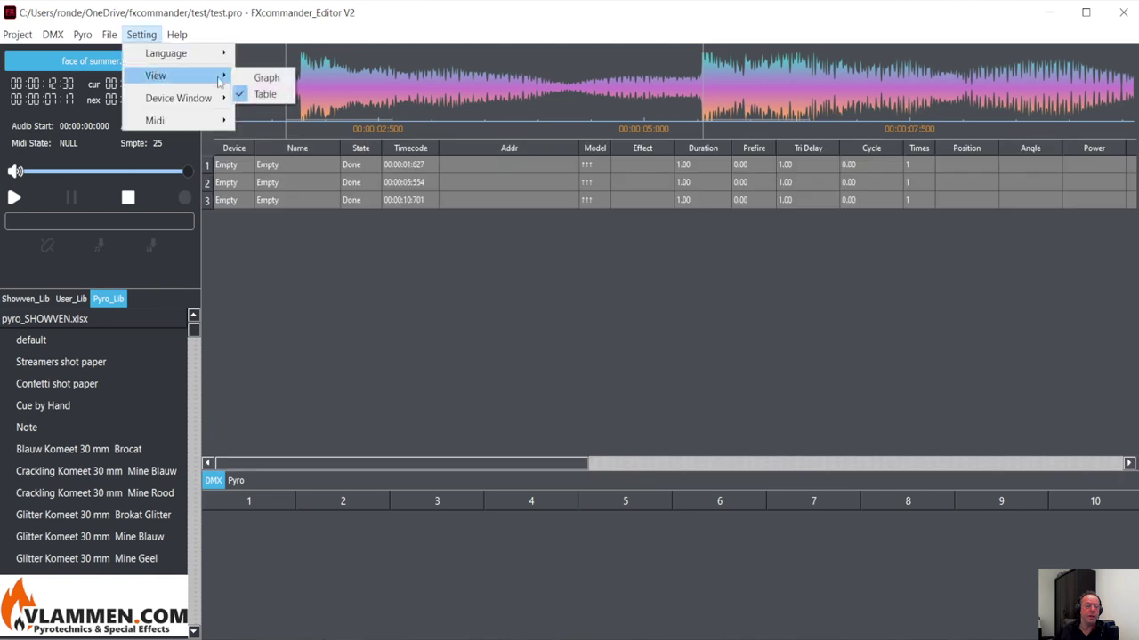
pyautogui.click(264, 78)
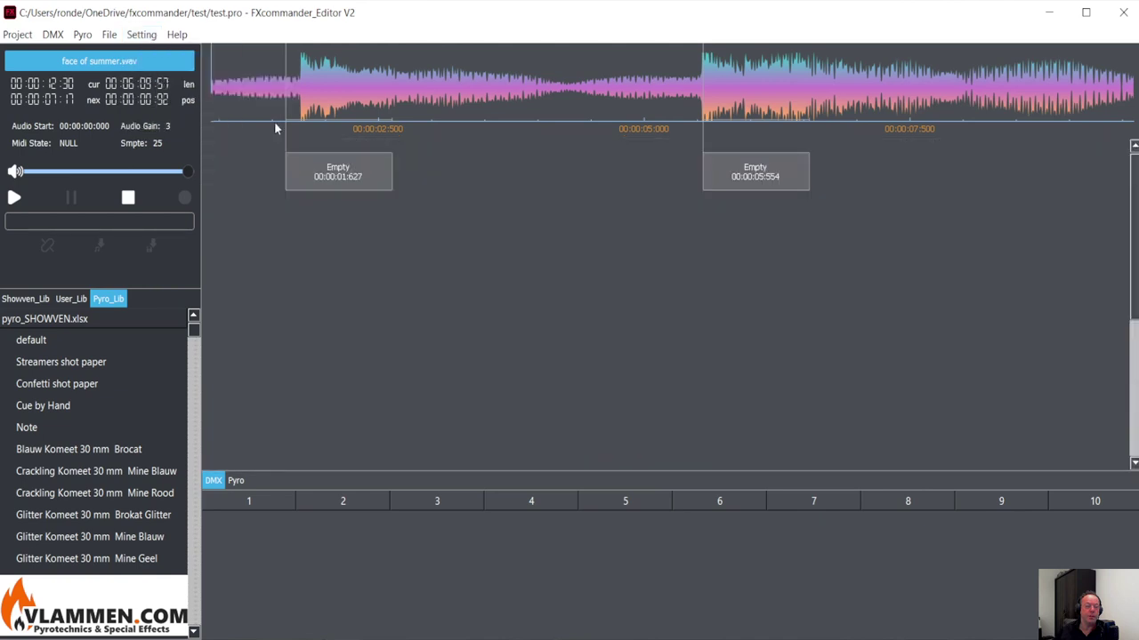
# Step: Nudge the first empty cue forward to 00:00:01:757 so it lines up with the first beat in the waveform
pyautogui.click(288, 183)
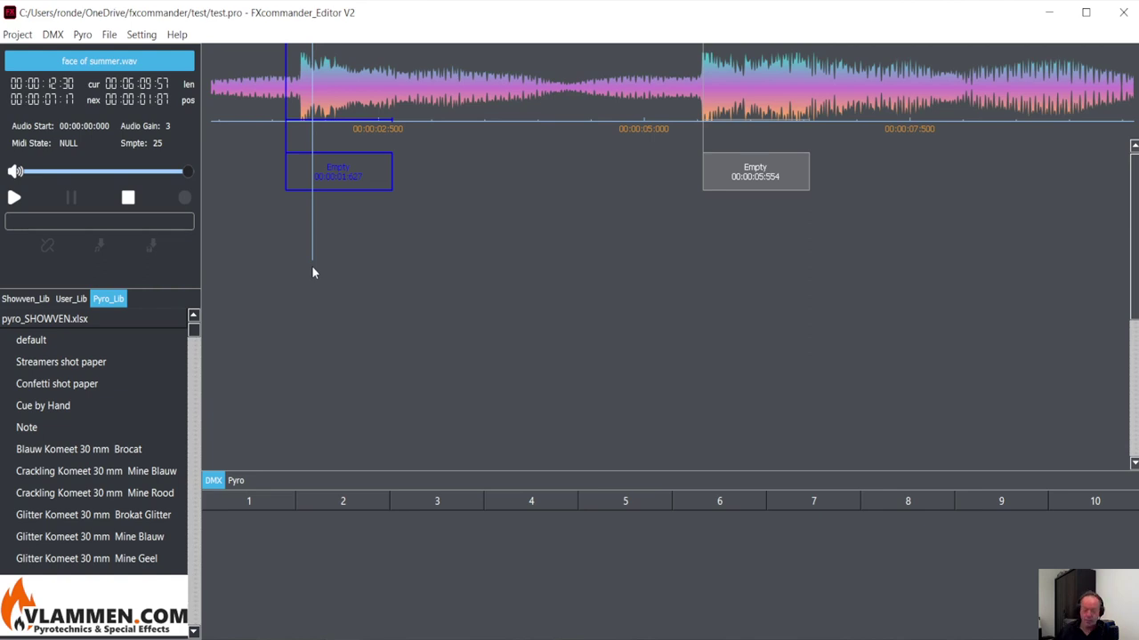
pyautogui.press('Right')
pyautogui.press('Right')
pyautogui.press('Right')
pyautogui.press('Right')
pyautogui.press('Right')
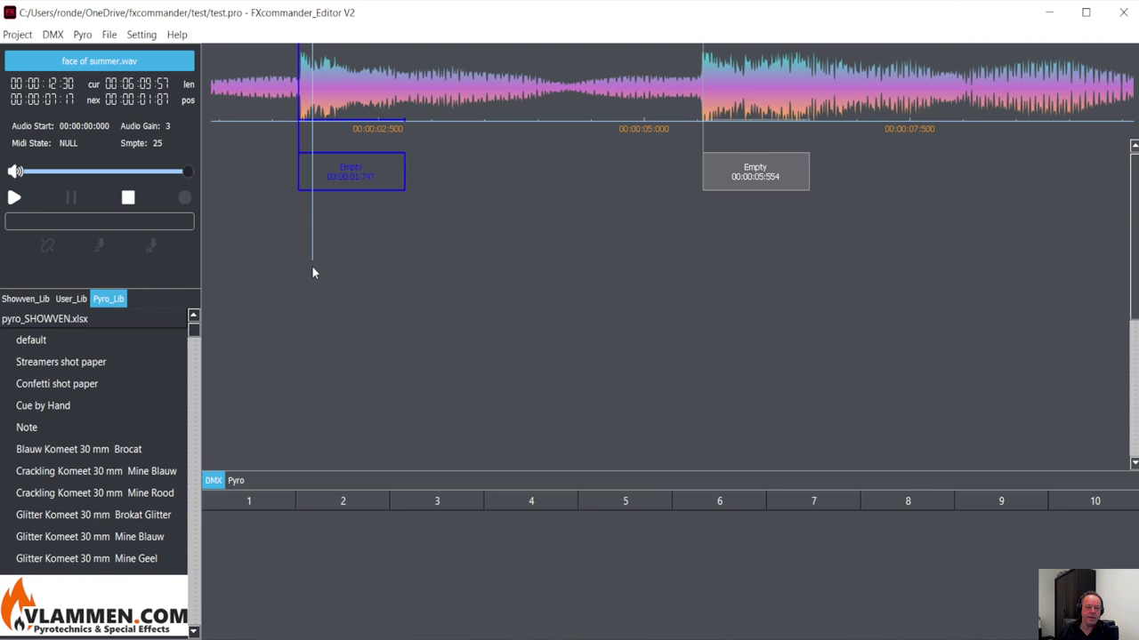
pyautogui.press('Right')
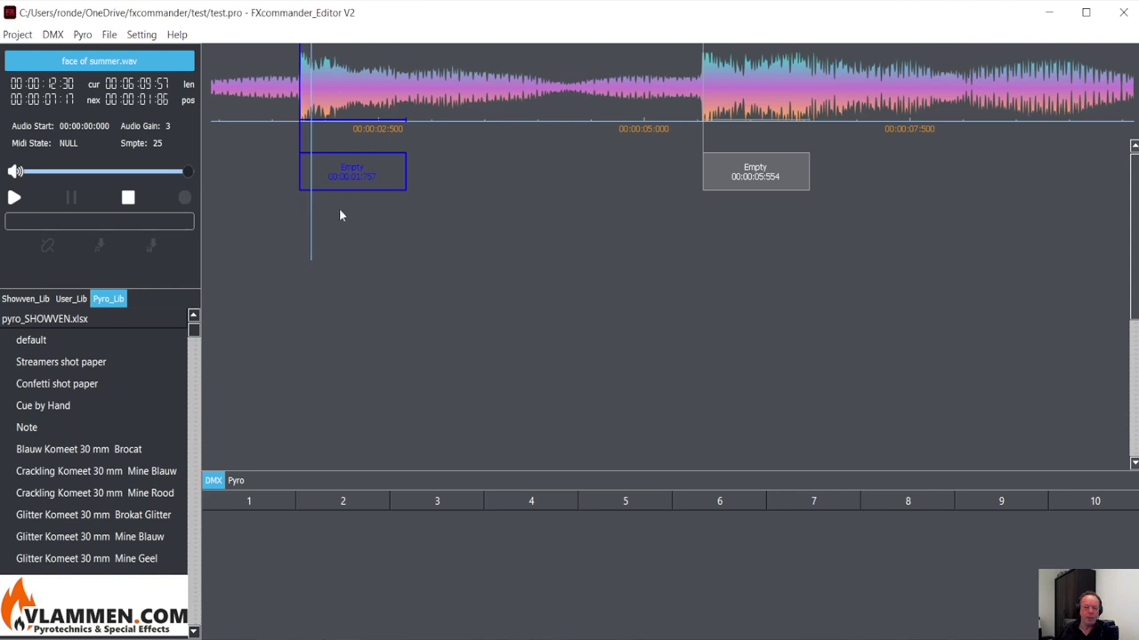
# Step: Nudge the second empty cue to 00:00:05:544 so it lines up with the second beat
pyautogui.click(699, 176)
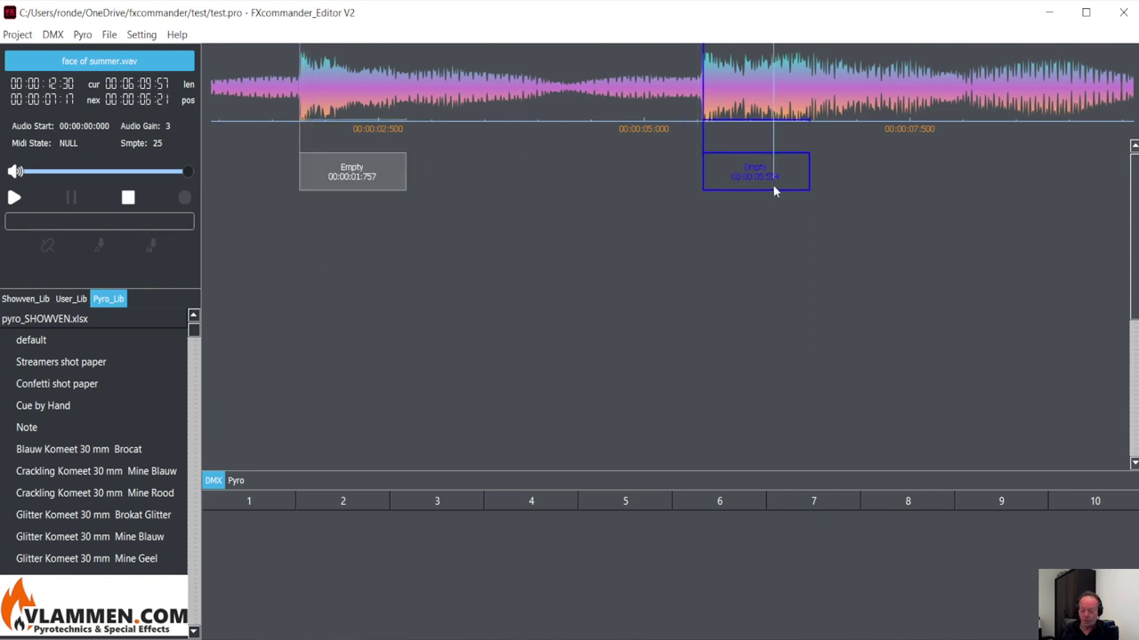
pyautogui.press('Left')
pyautogui.press('Left')
pyautogui.press('Right')
pyautogui.press('Right')
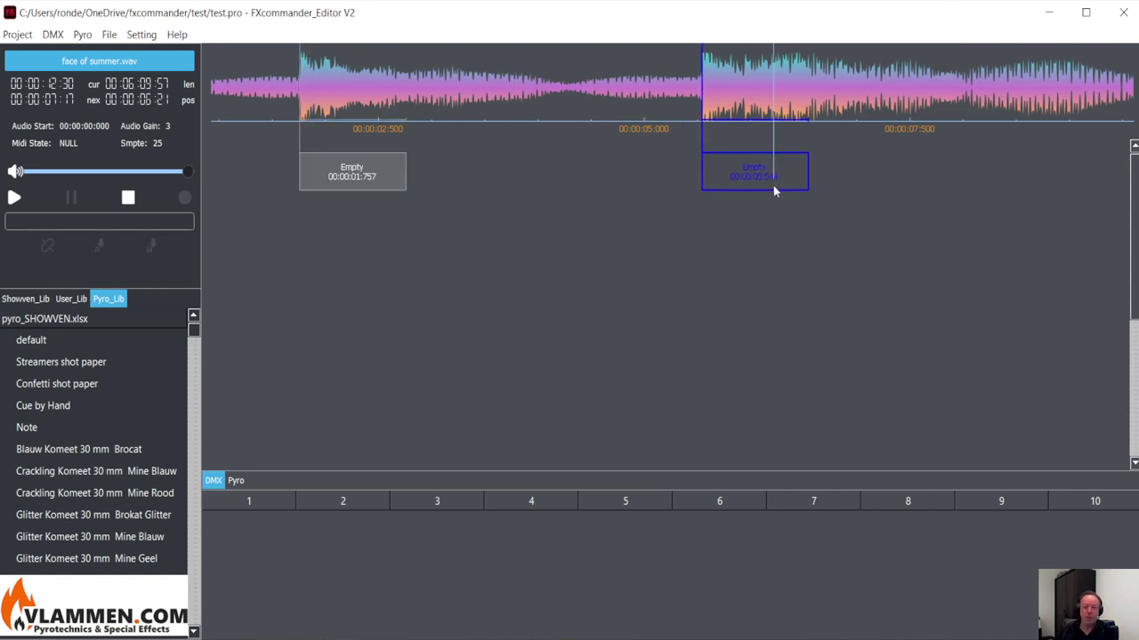
# Step: Review the list of shortcut keys in the program's About information and close it
pyautogui.click(178, 35)
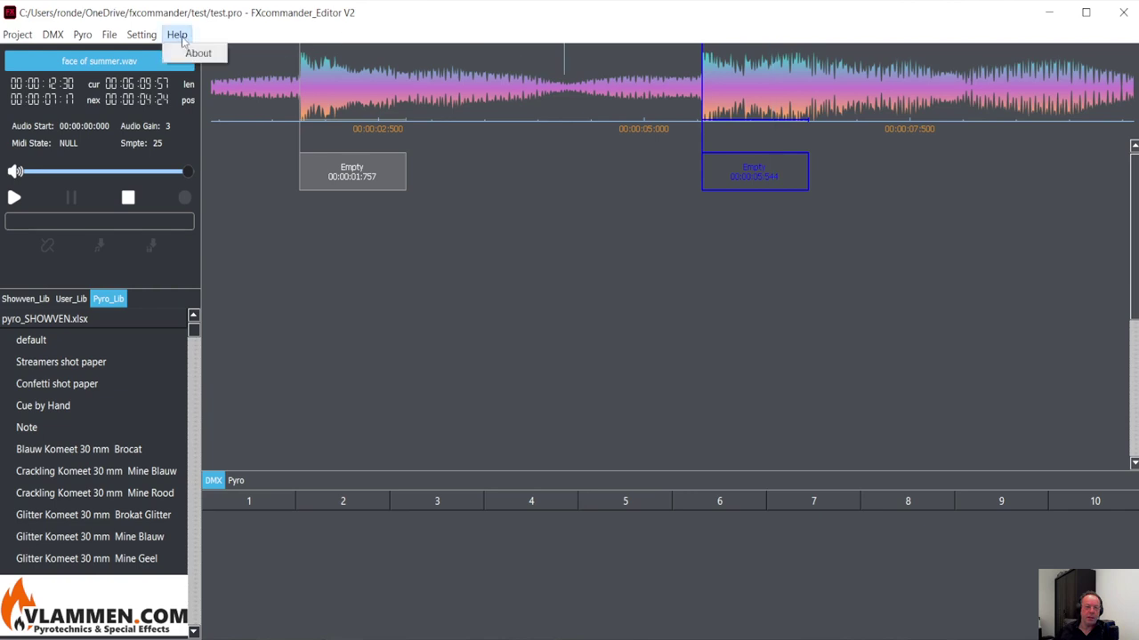
pyautogui.click(204, 57)
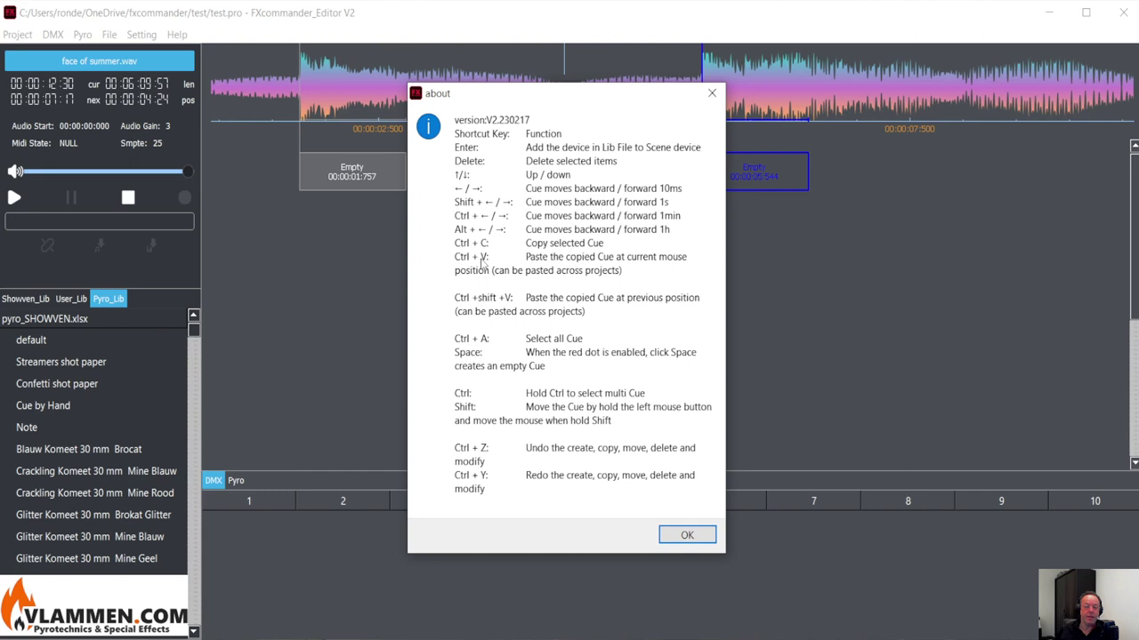
pyautogui.click(686, 534)
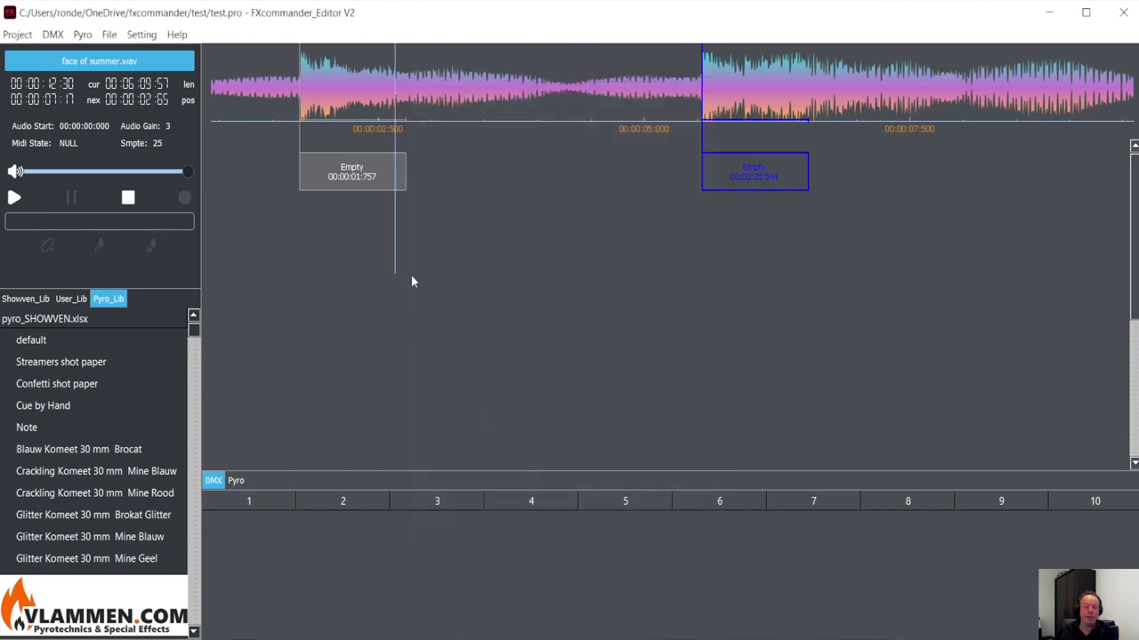
# Step: Insert an empty cue at about 00:00:19:272, at the start of the fourth beat section in the waveform
pyautogui.scroll(-1, 498, 266)
pyautogui.scroll(-1, 587, 186)
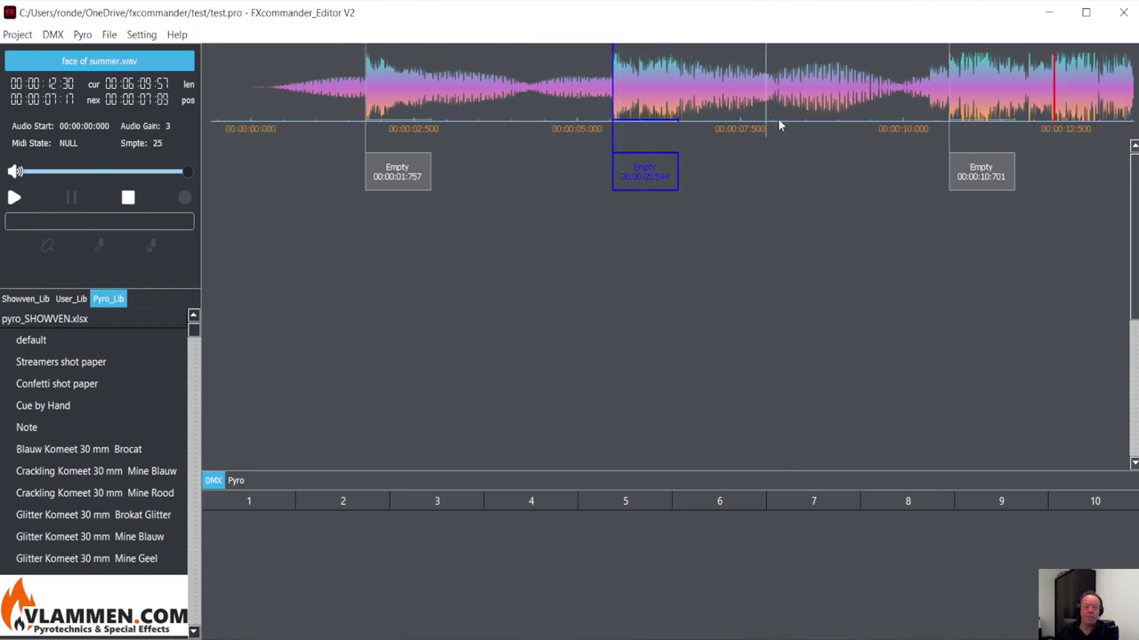
pyautogui.scroll(-1, 623, 169)
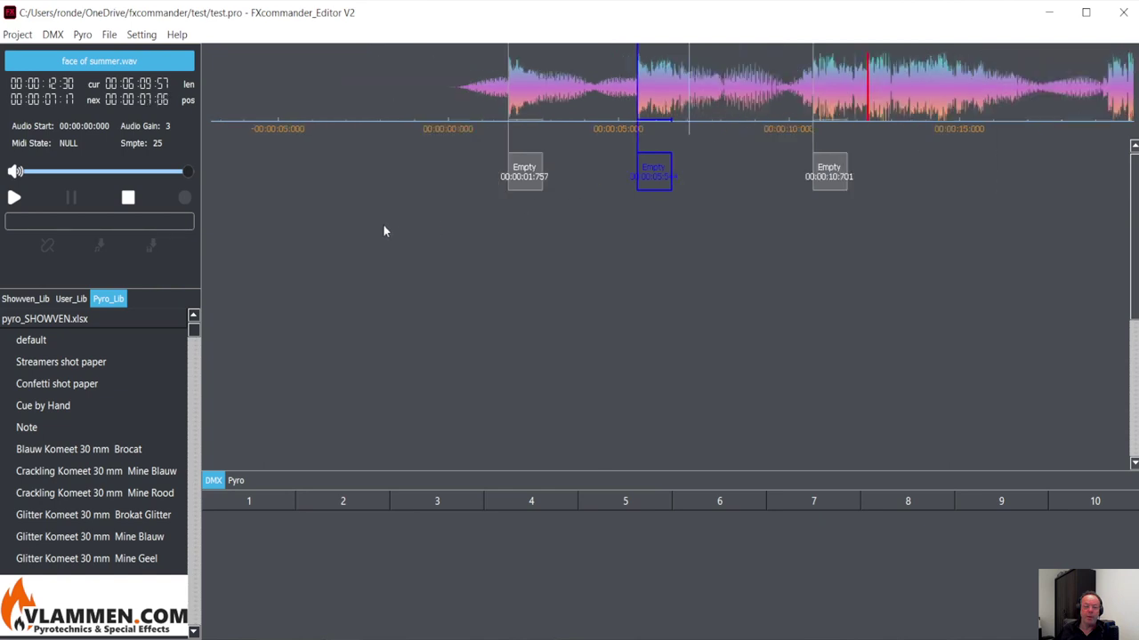
pyautogui.scroll(-1, 459, 209)
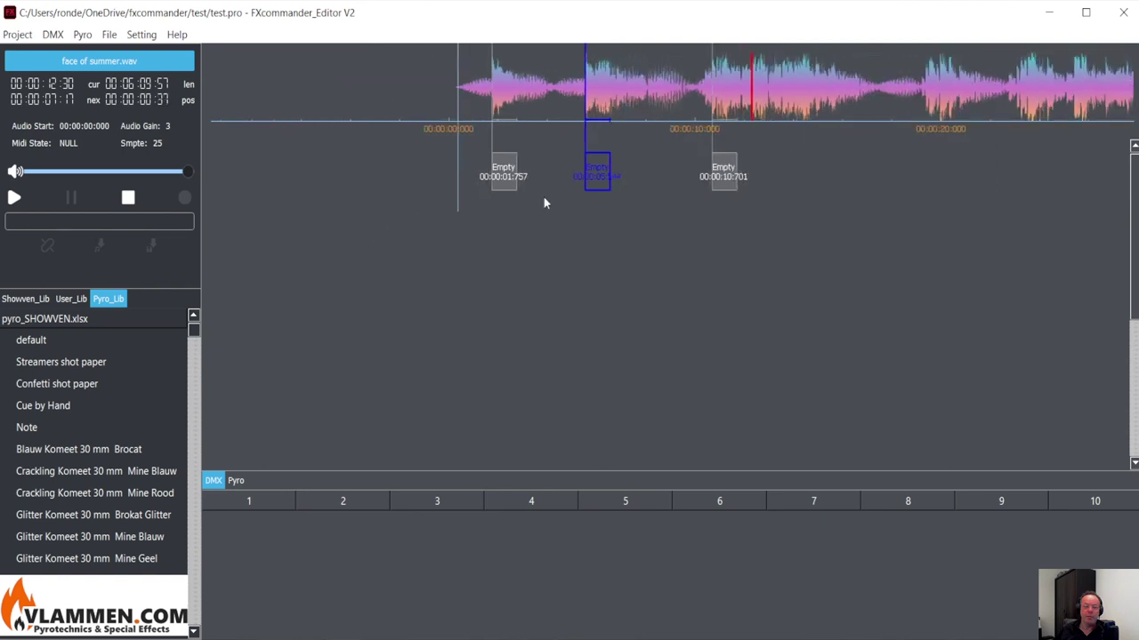
pyautogui.click(923, 111)
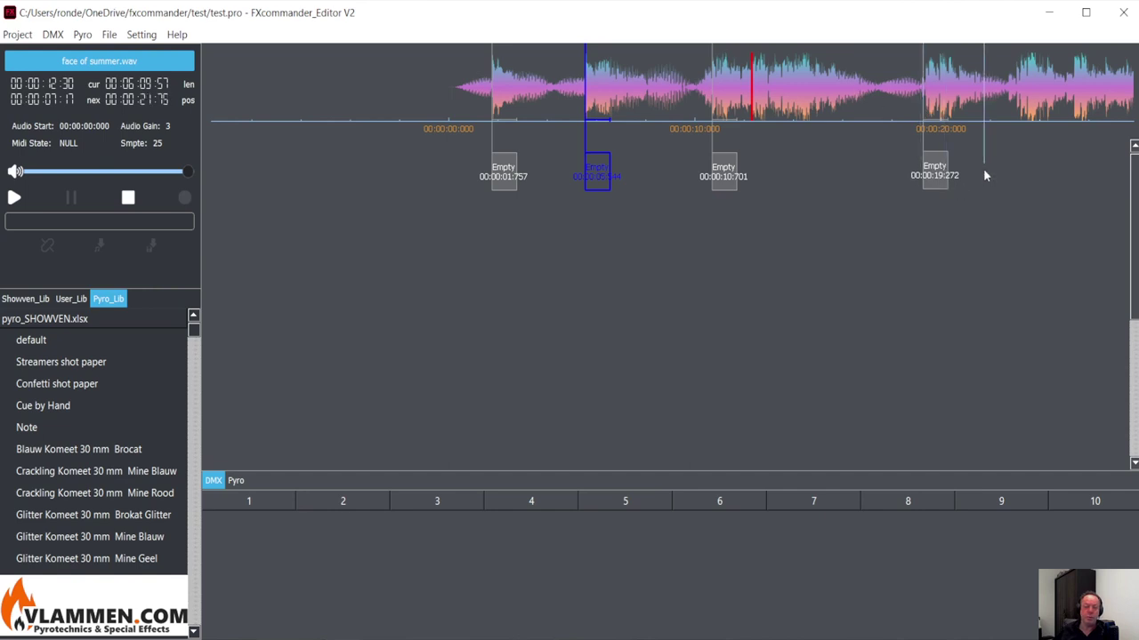
# Step: Nudge the fourth empty cue to 00:00:19:342 so it lines up with the beat in the waveform
pyautogui.scroll(5, 983, 173)
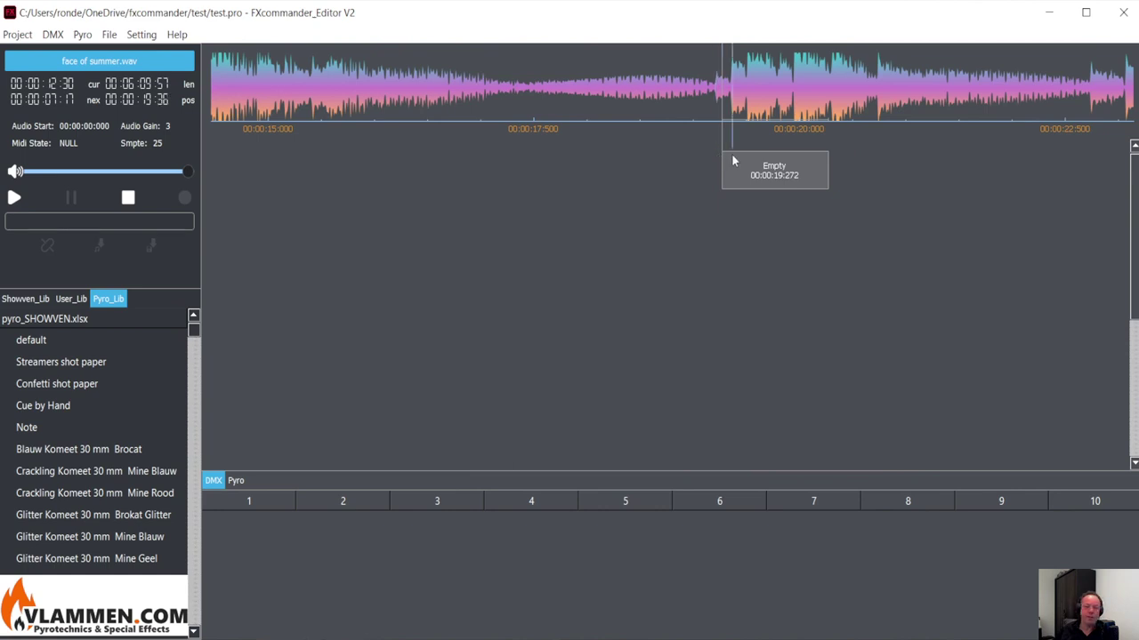
pyautogui.click(742, 160)
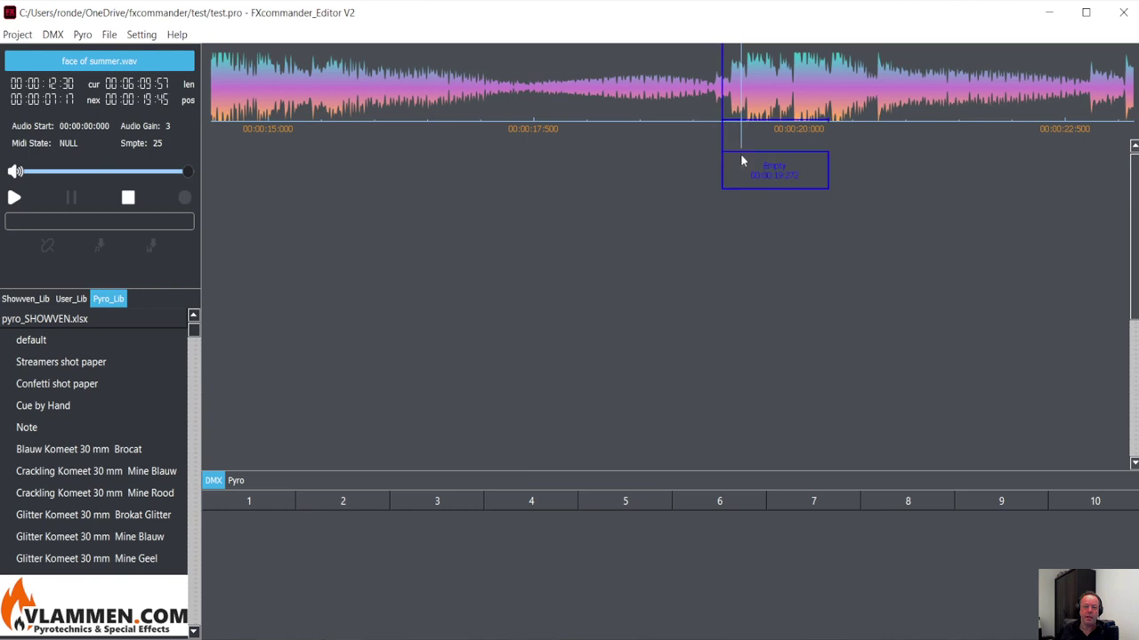
pyautogui.press('Right')
pyautogui.press('Right')
pyautogui.press('Right')
pyautogui.press('Right')
pyautogui.press('Right')
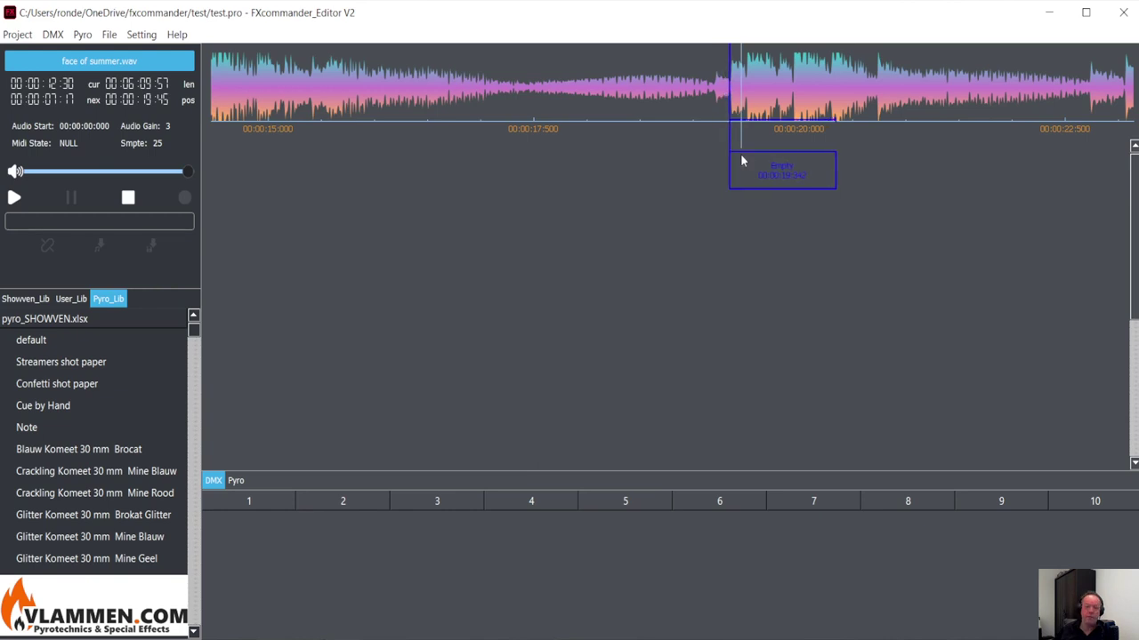
pyautogui.press('Left')
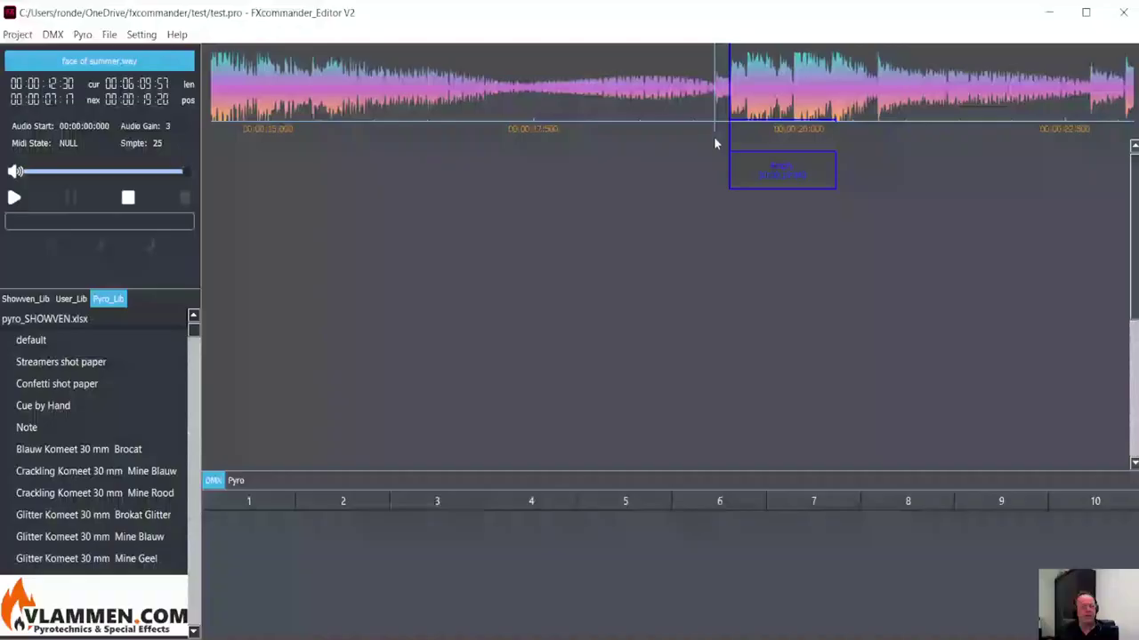
pyautogui.scroll(-4, 756, 191)
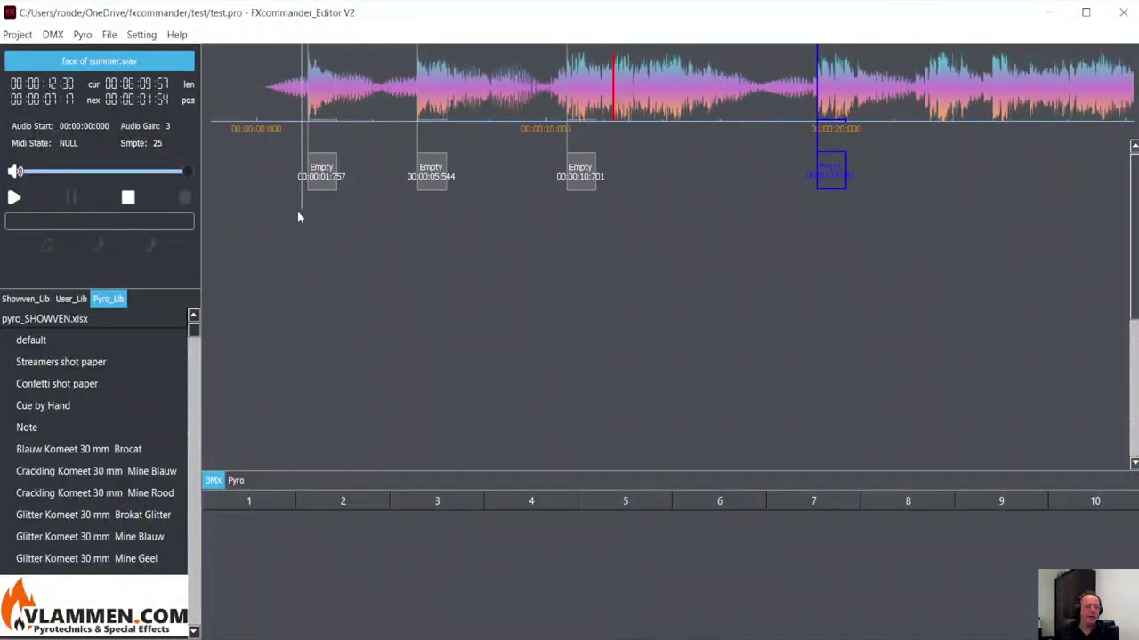
# Step: Show the Pyro device window, return to the DMX one and enlarge the device area below the timeline
pyautogui.scroll(2, 298, 210)
pyautogui.scroll(3, 296, 203)
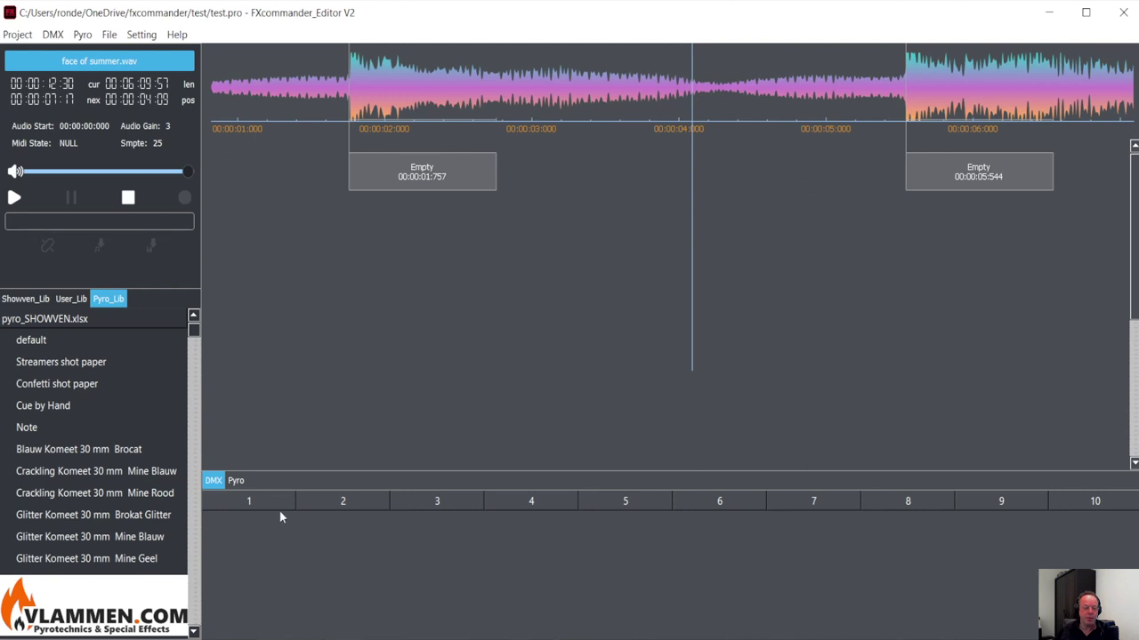
pyautogui.click(236, 482)
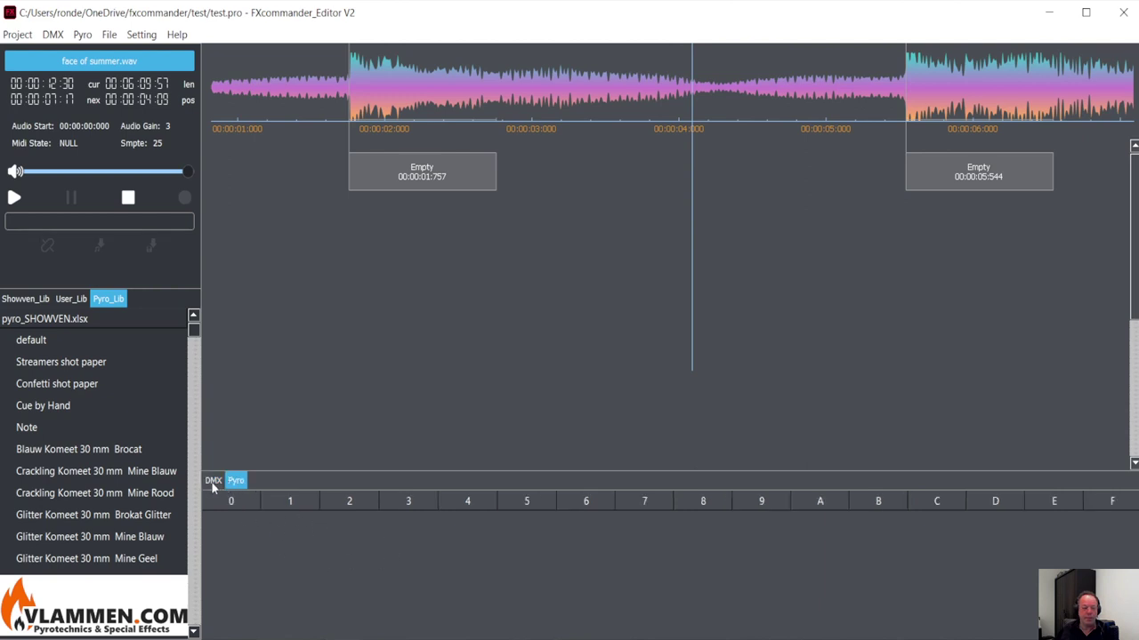
pyautogui.click(213, 481)
pyautogui.click(512, 467)
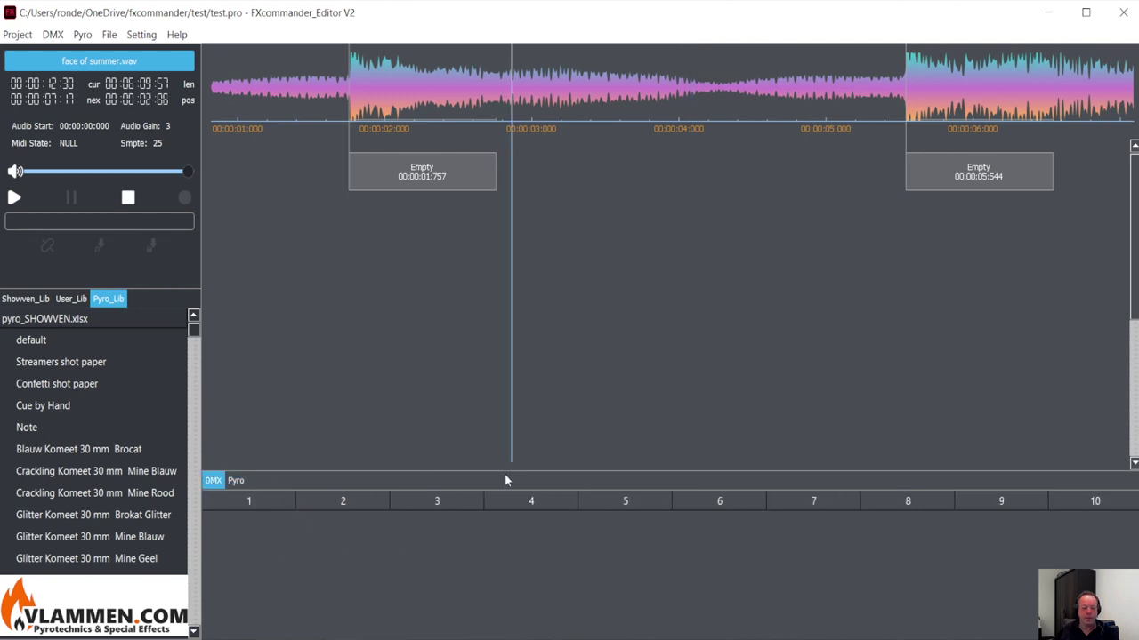
pyautogui.click(500, 473)
pyautogui.moveTo(495, 469); pyautogui.dragTo(474, 396)
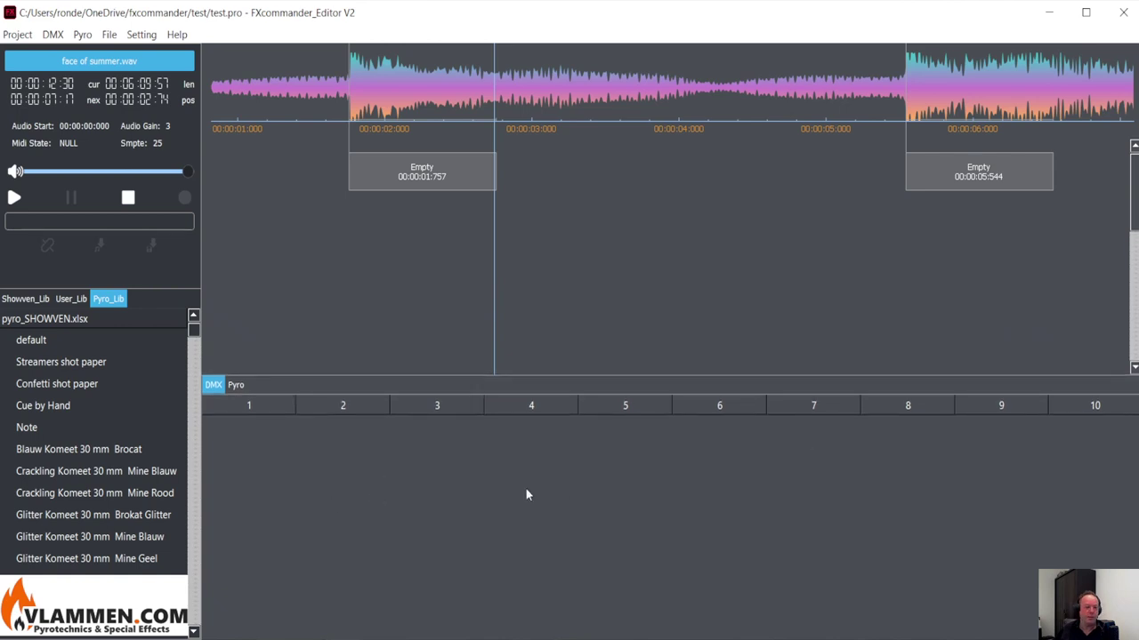
# Step: Add 10 SPARKULAR devices from the Showven library starting at DMX address 50, and compare the DMX and Pyro device windows
pyautogui.click(28, 299)
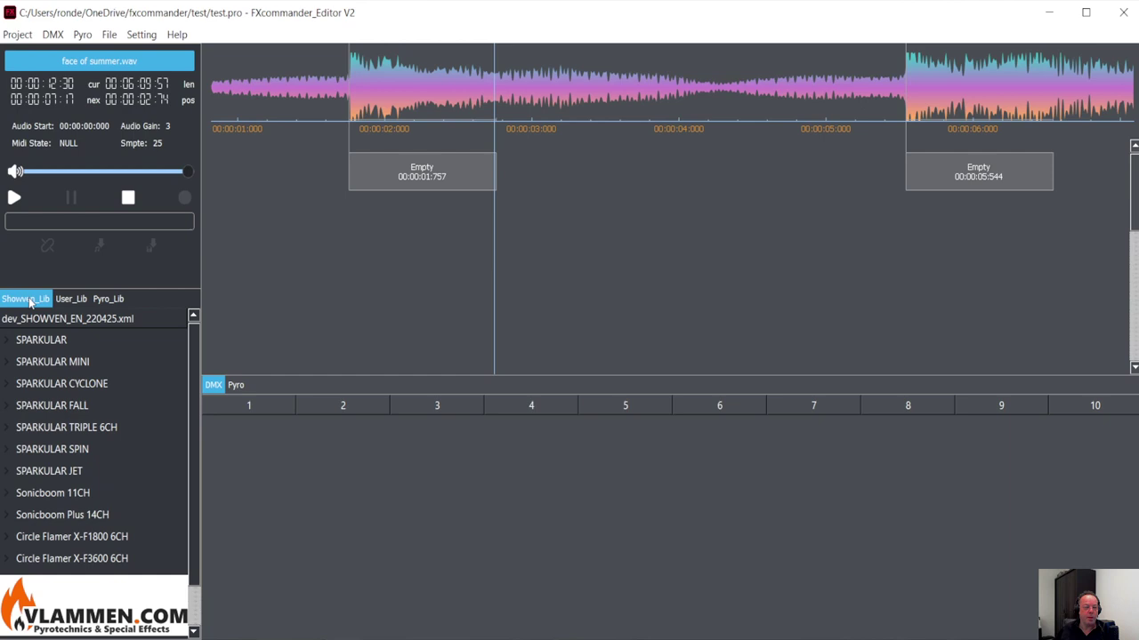
pyautogui.rightClick(47, 346)
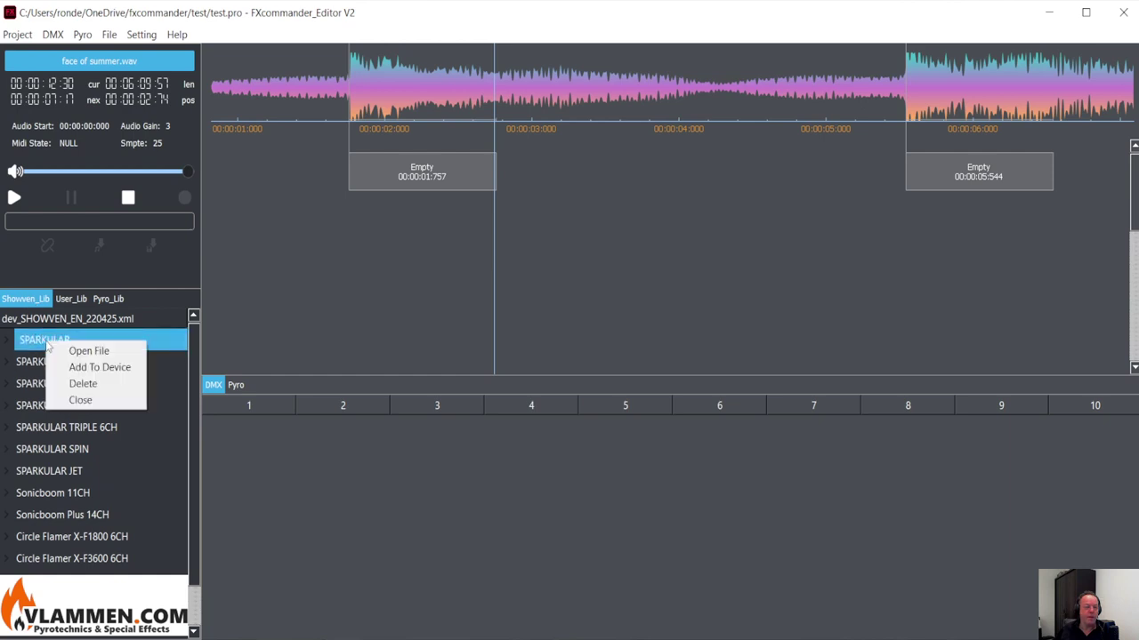
pyautogui.click(81, 368)
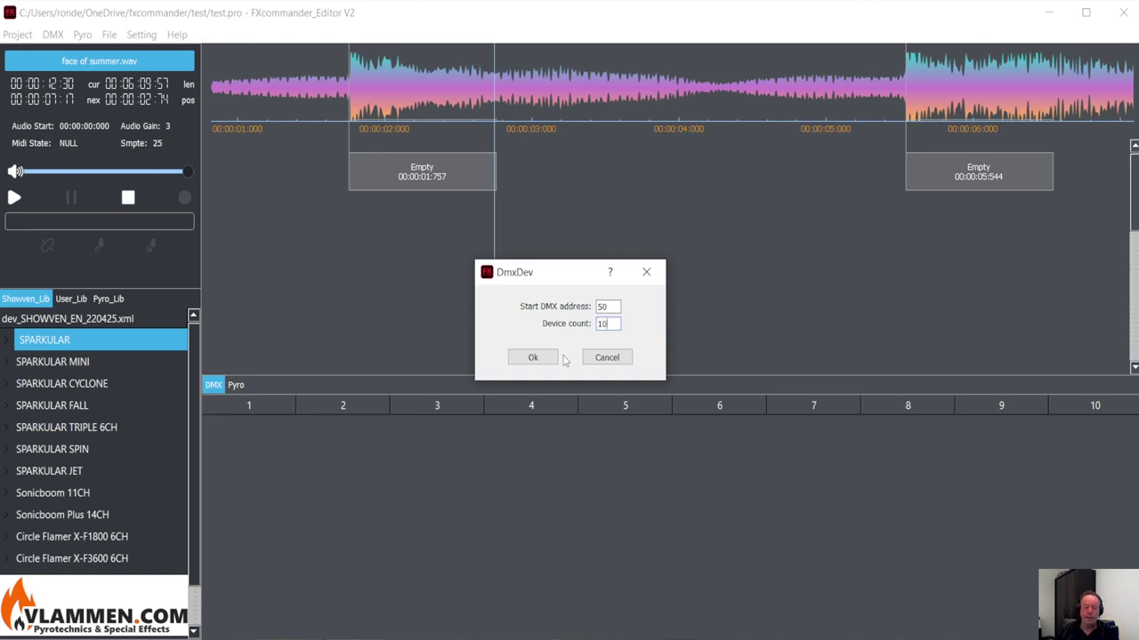
pyautogui.click(534, 360)
pyautogui.click(532, 358)
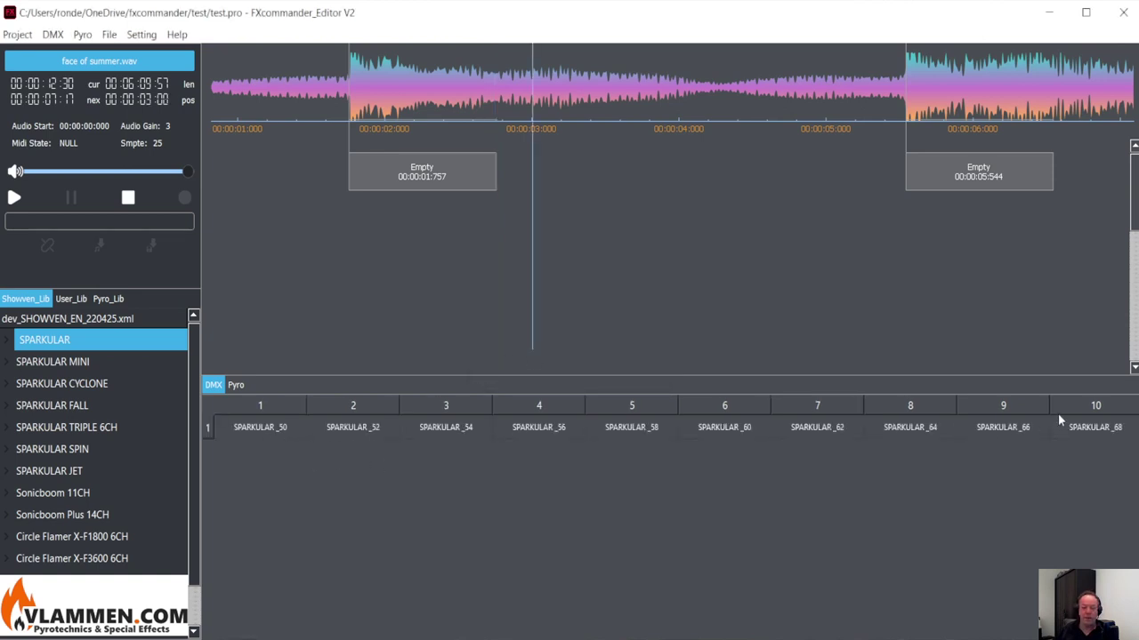
pyautogui.click(236, 386)
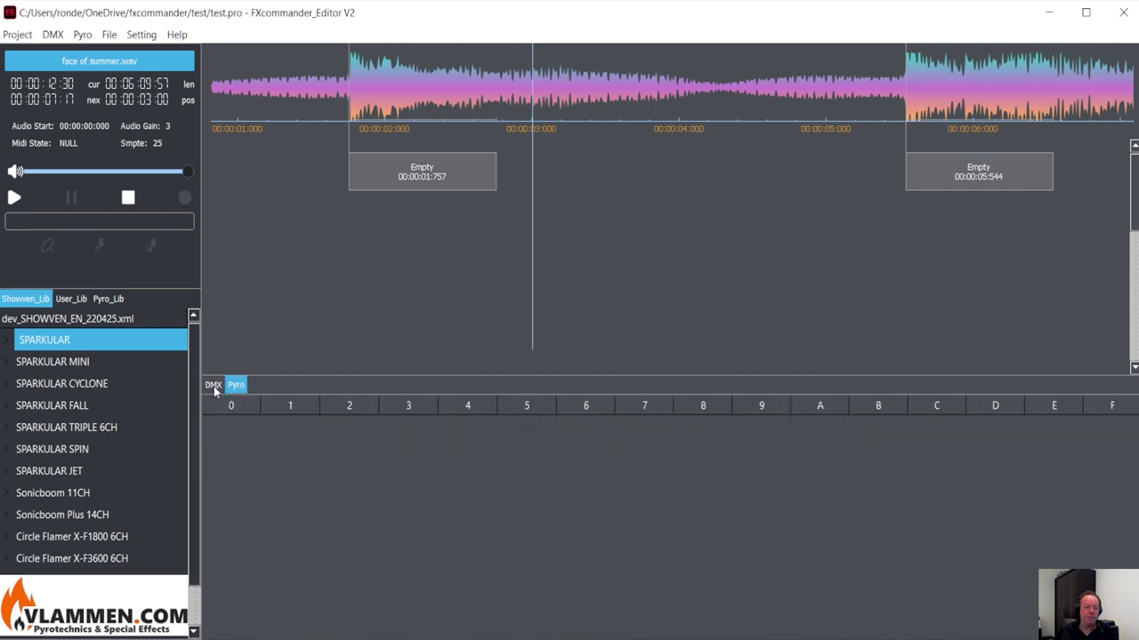
pyautogui.click(213, 385)
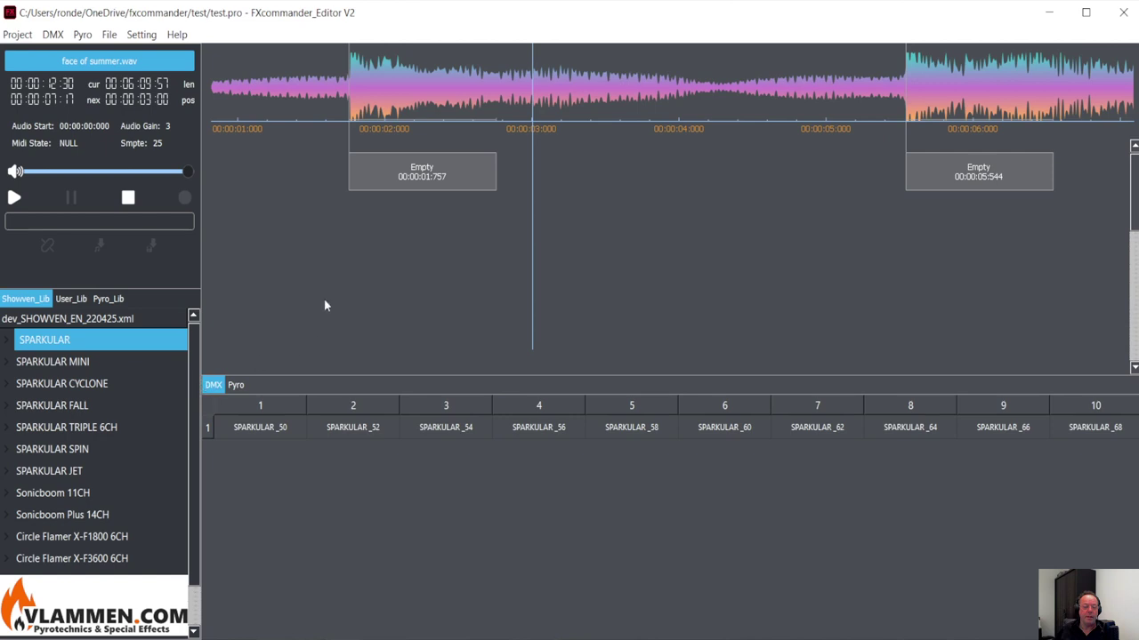
# Step: Change the first empty cue: try the odd and even device selections, then select all ten SPARKULAR devices
pyautogui.click(366, 179)
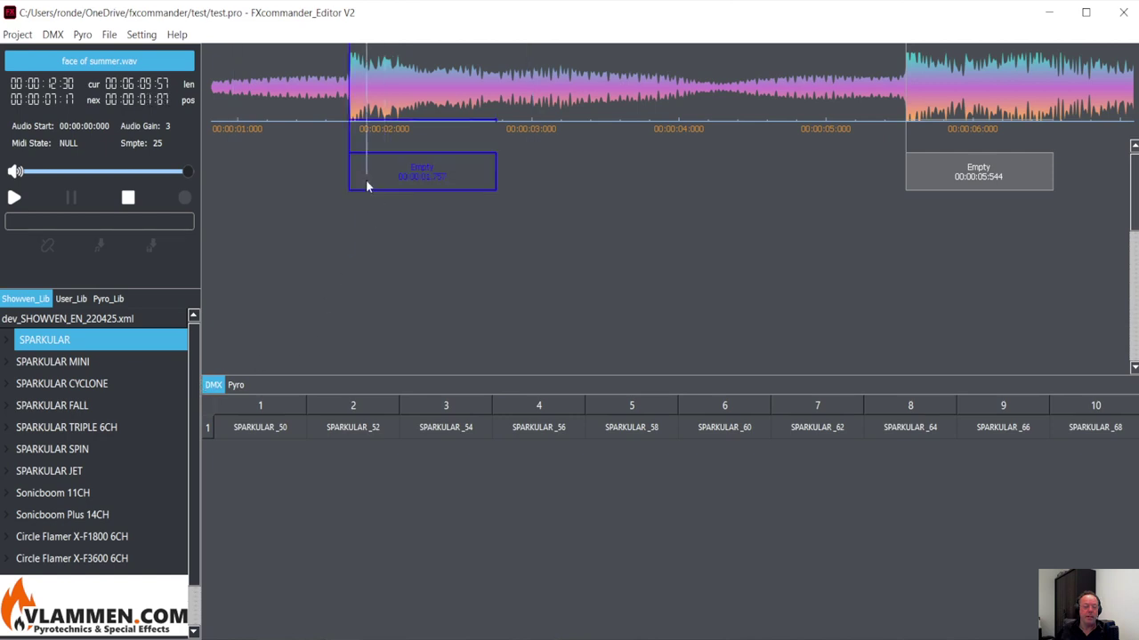
pyautogui.rightClick(366, 182)
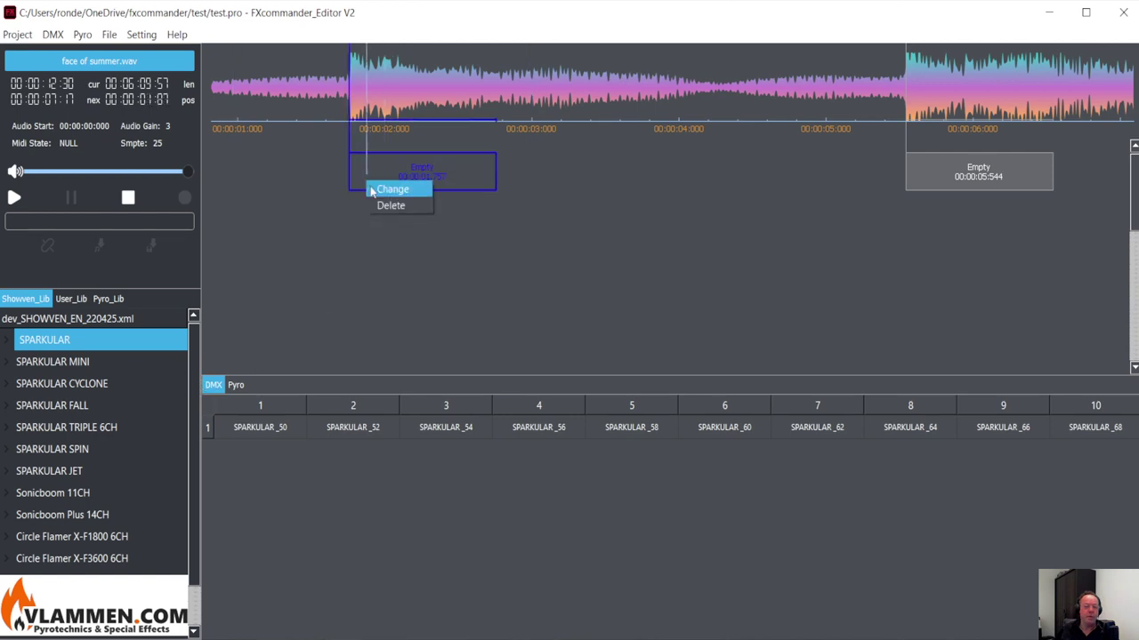
pyautogui.click(392, 190)
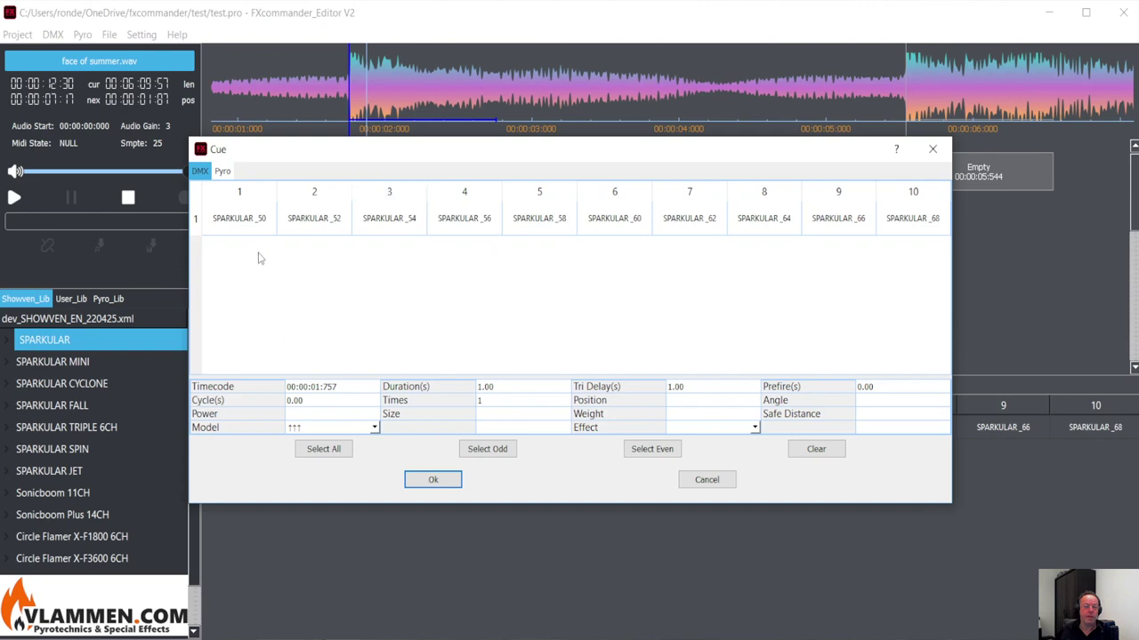
pyautogui.moveTo(249, 228); pyautogui.dragTo(889, 216)
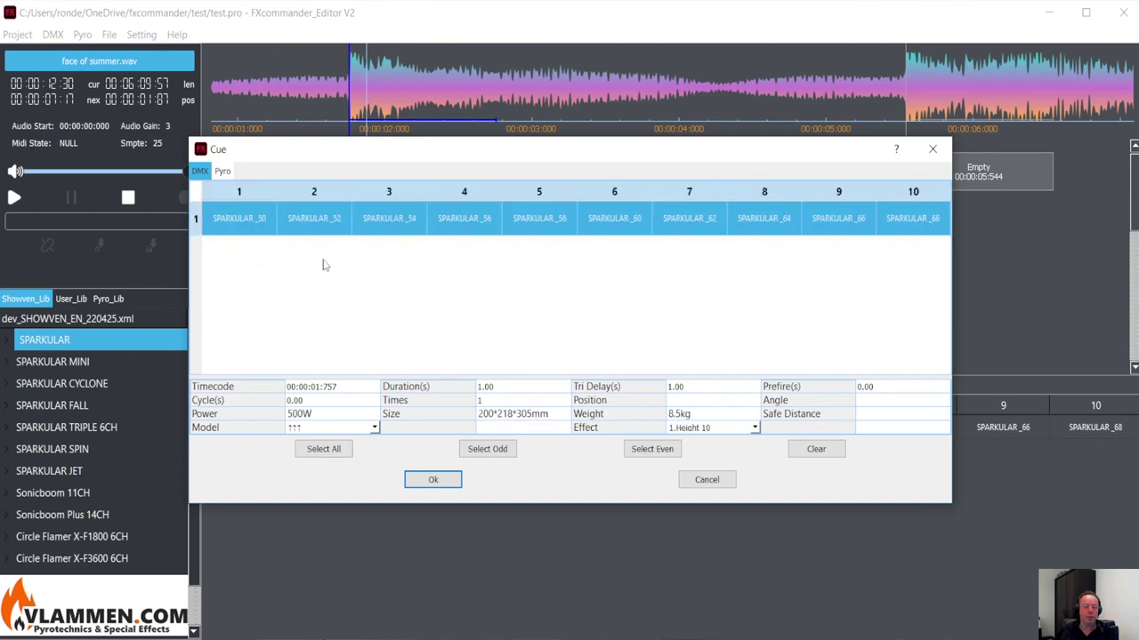
pyautogui.click(345, 222)
pyautogui.click(323, 449)
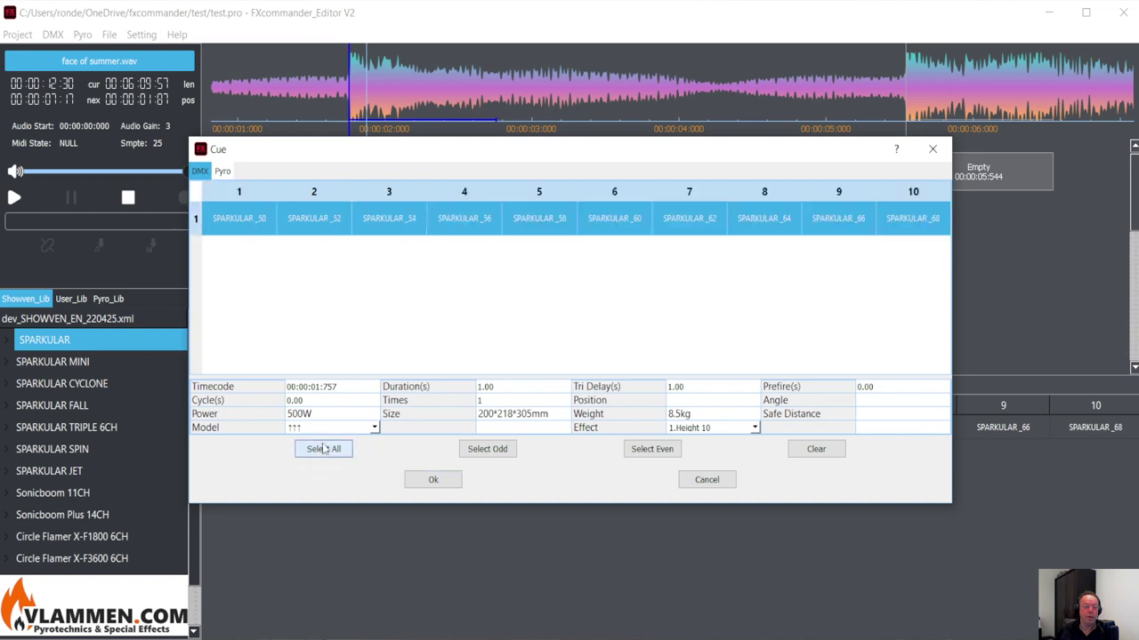
pyautogui.click(486, 449)
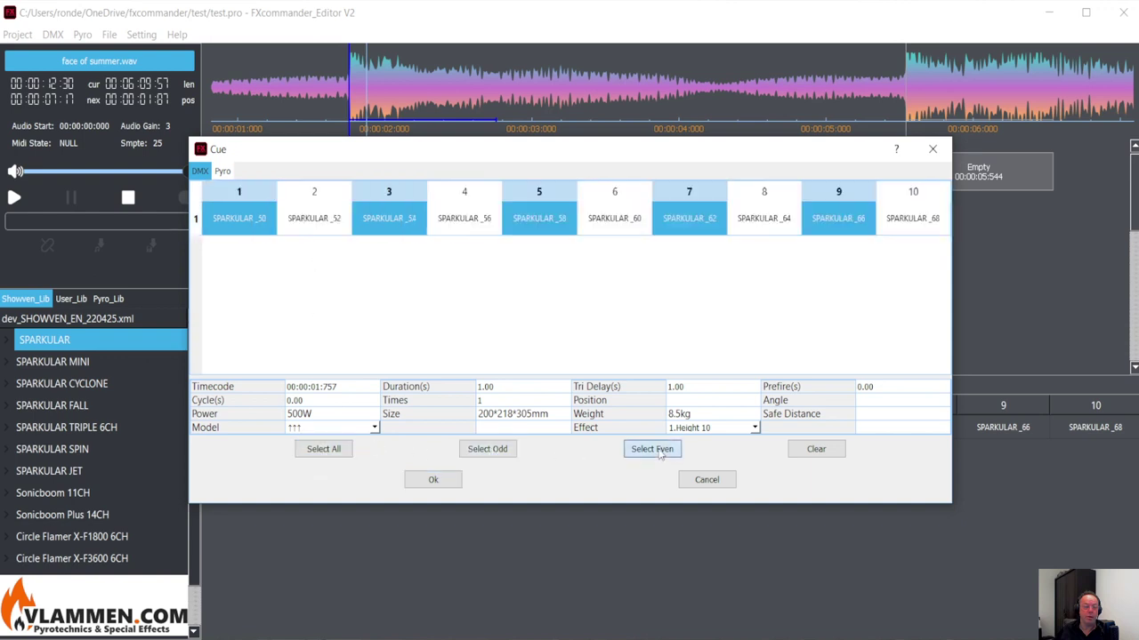
pyautogui.click(660, 454)
pyautogui.click(329, 456)
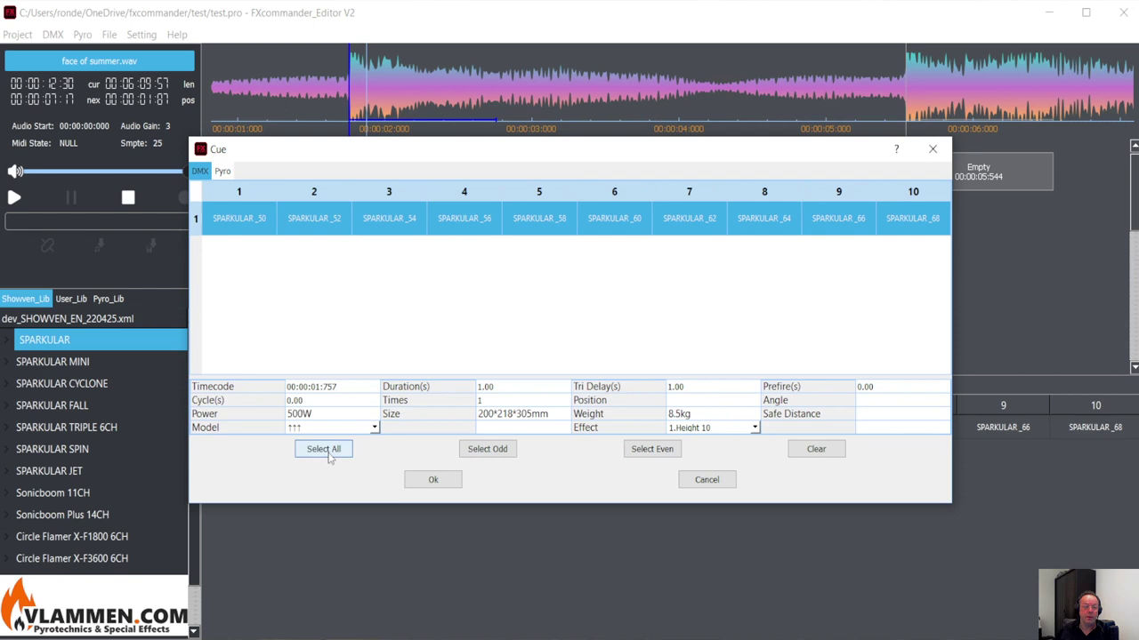
# Step: Set the SPARKULAR cue's duration to 5.00 seconds and apply the change
pyautogui.doubleClick(518, 386)
pyautogui.write('5')
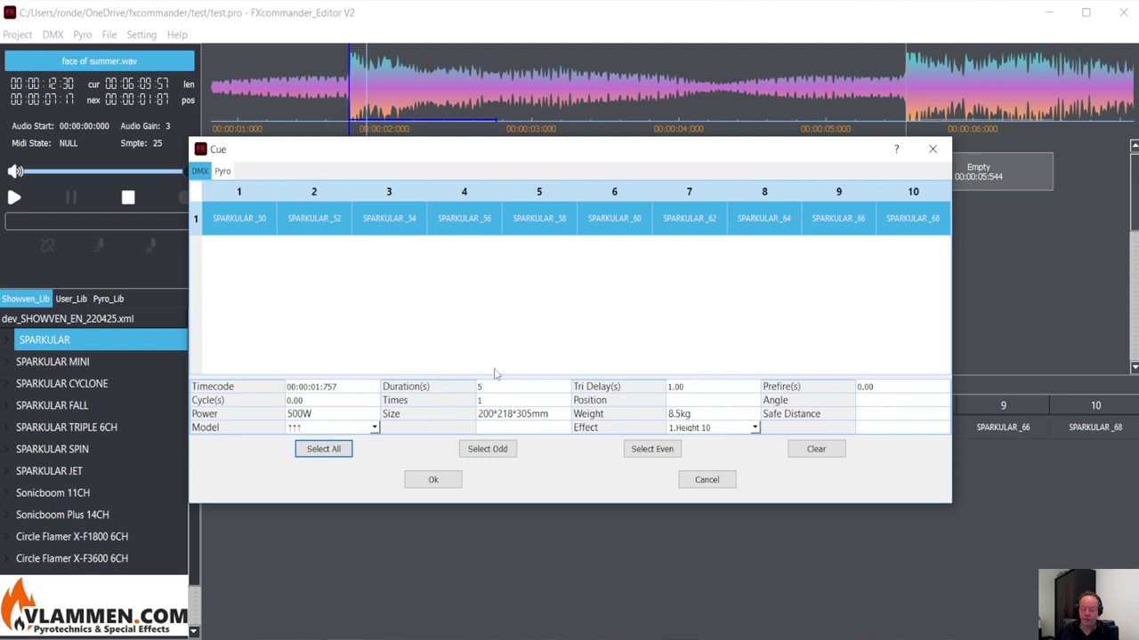
pyautogui.write('.00')
pyautogui.click(433, 480)
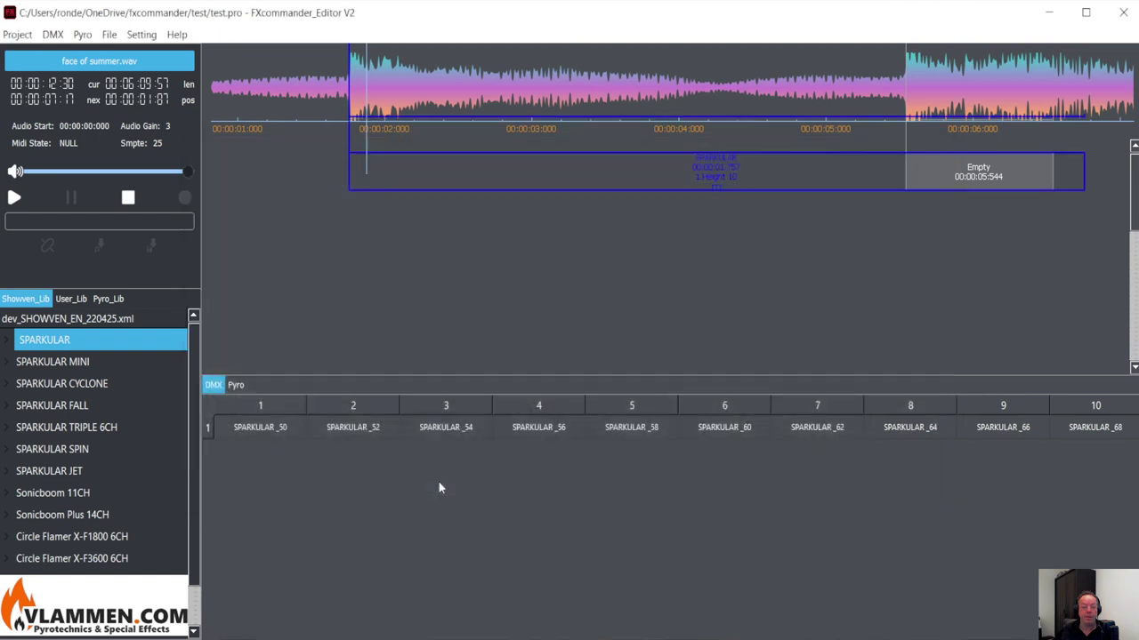
# Step: Move the SPARKULAR cue vertically below the empty cues so that they no longer overlap, keeping its timecode
pyautogui.scroll(-1, 300, 189)
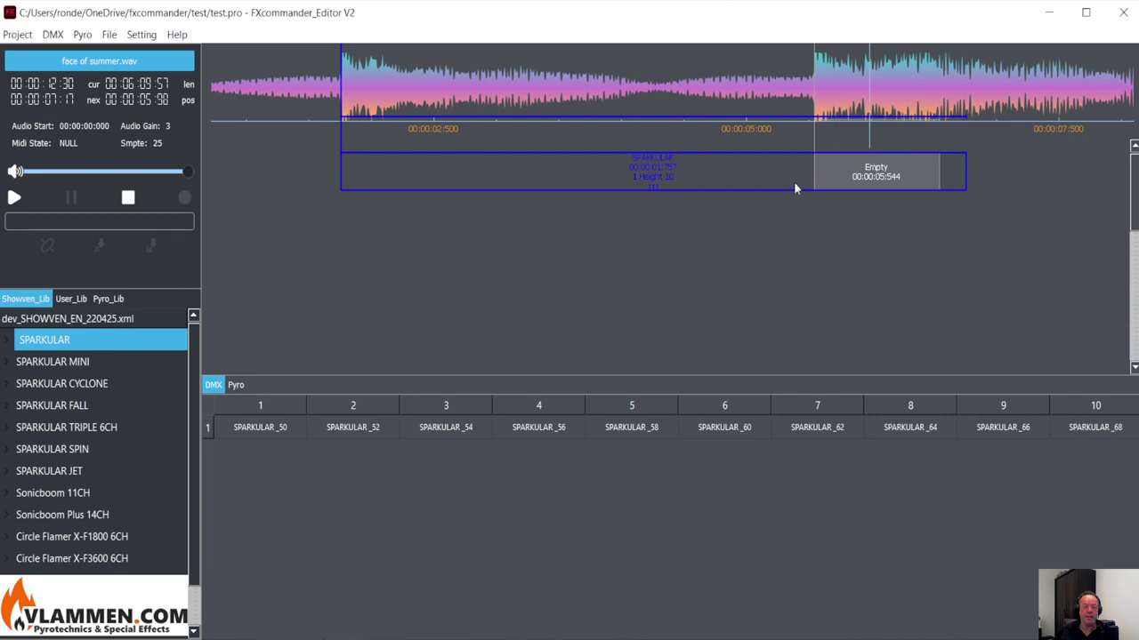
pyautogui.click(395, 235)
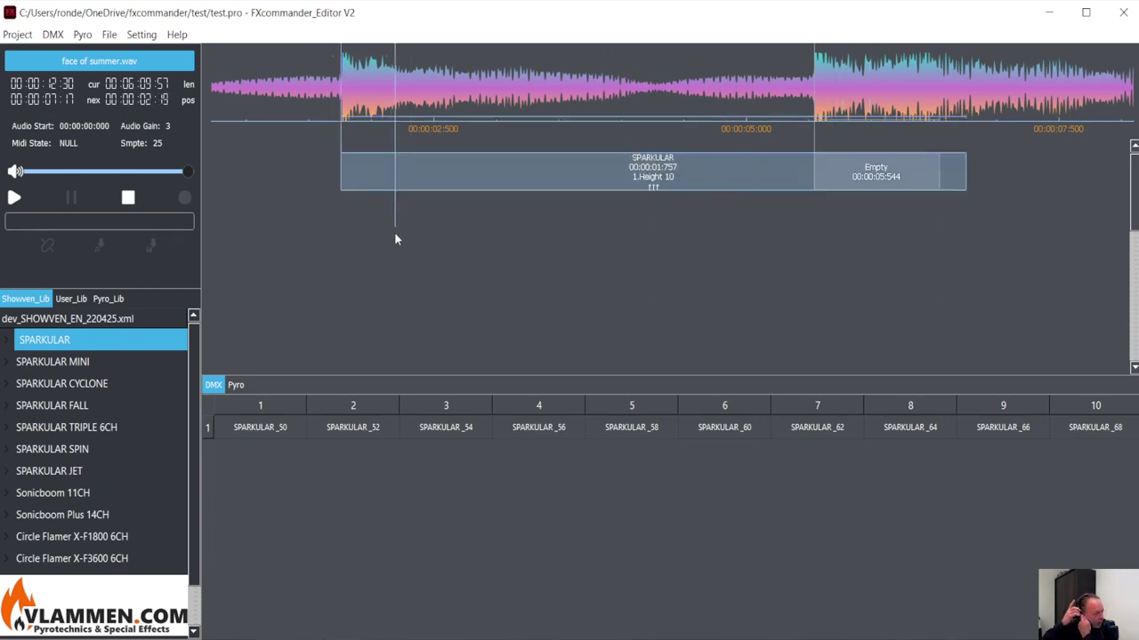
pyautogui.click(346, 187)
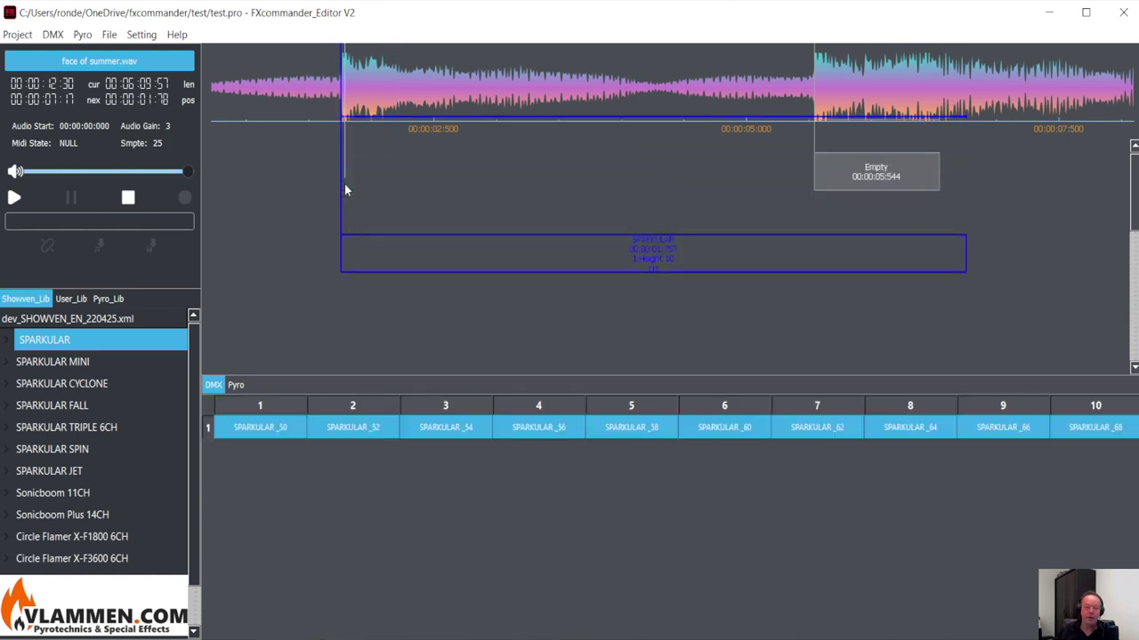
pyautogui.click(628, 150)
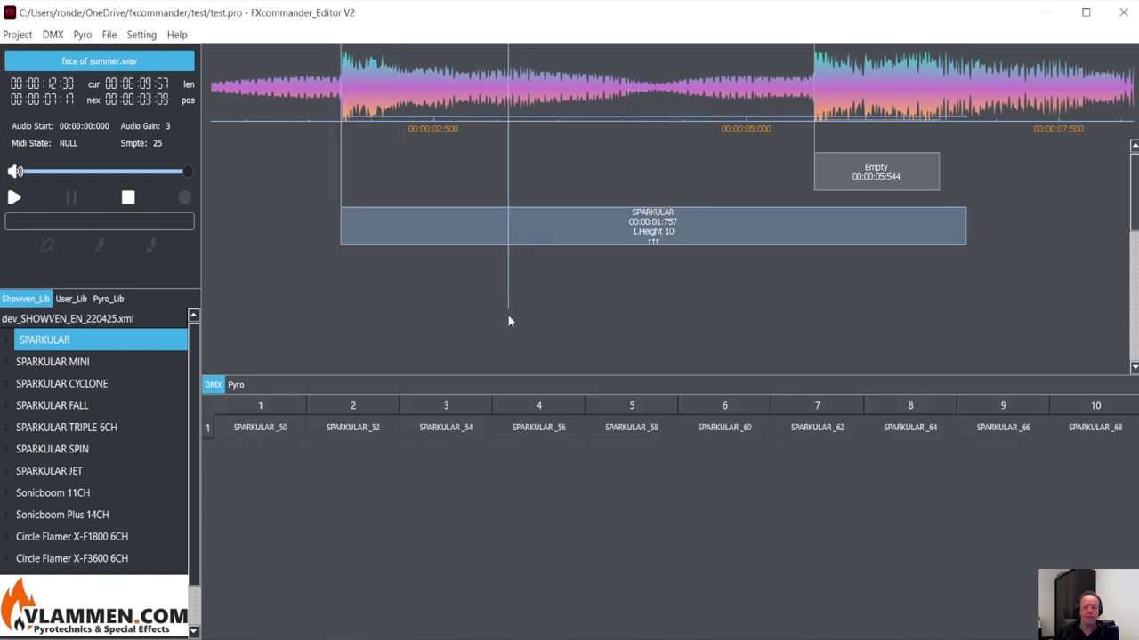
# Step: Switch the cue display from Graph to Table view and select the SPARKULAR cue's row
pyautogui.click(141, 34)
pyautogui.moveTo(157, 76)
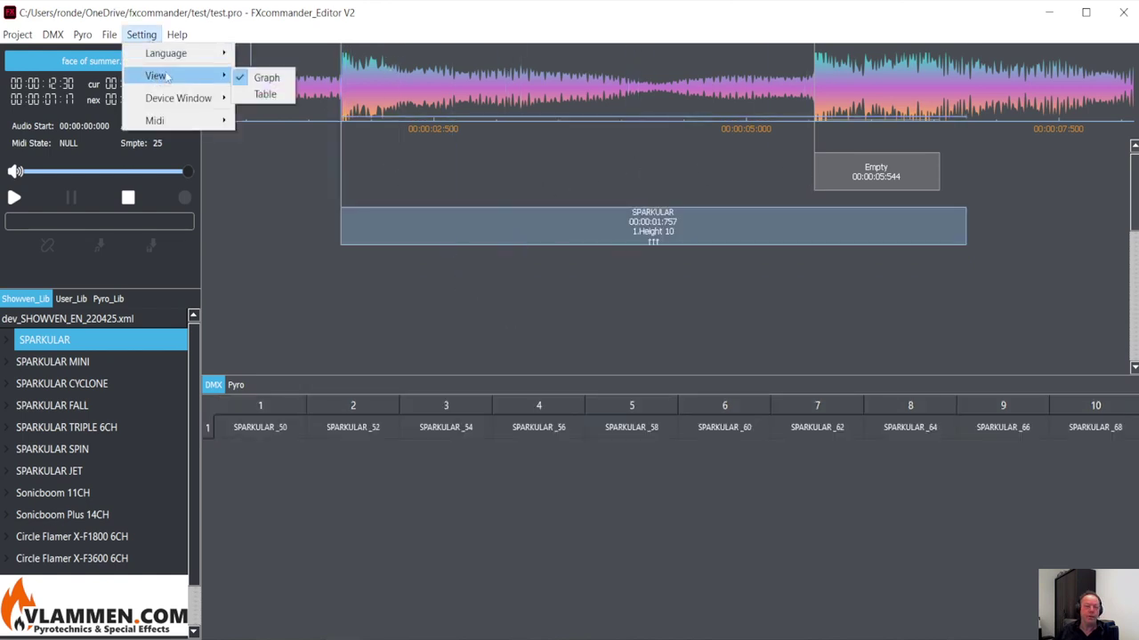
pyautogui.click(265, 96)
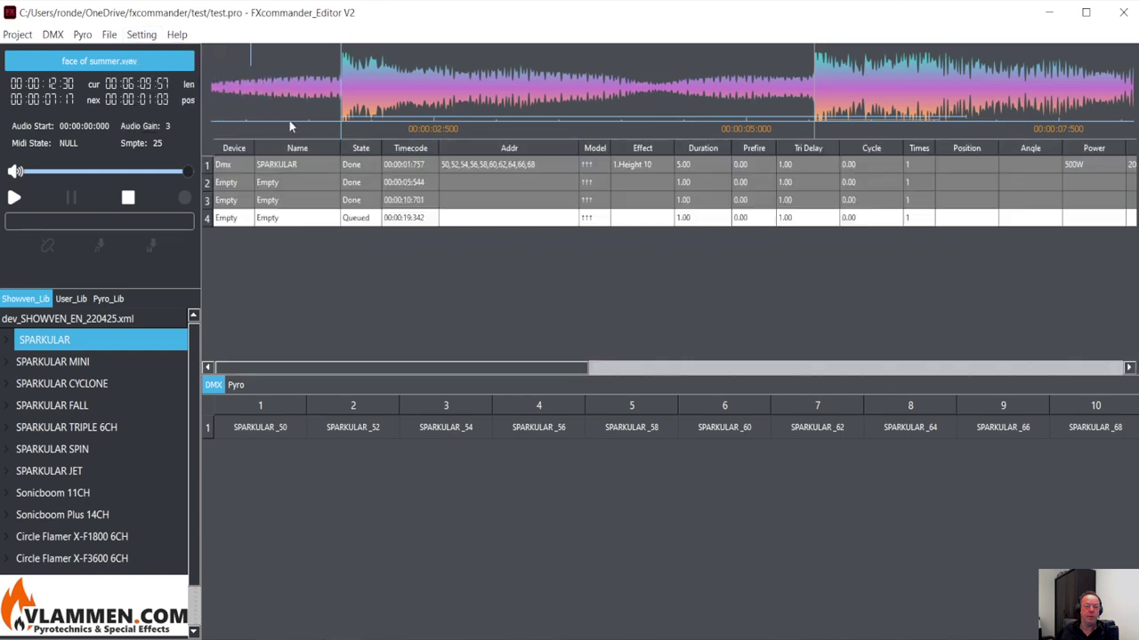
pyautogui.click(447, 171)
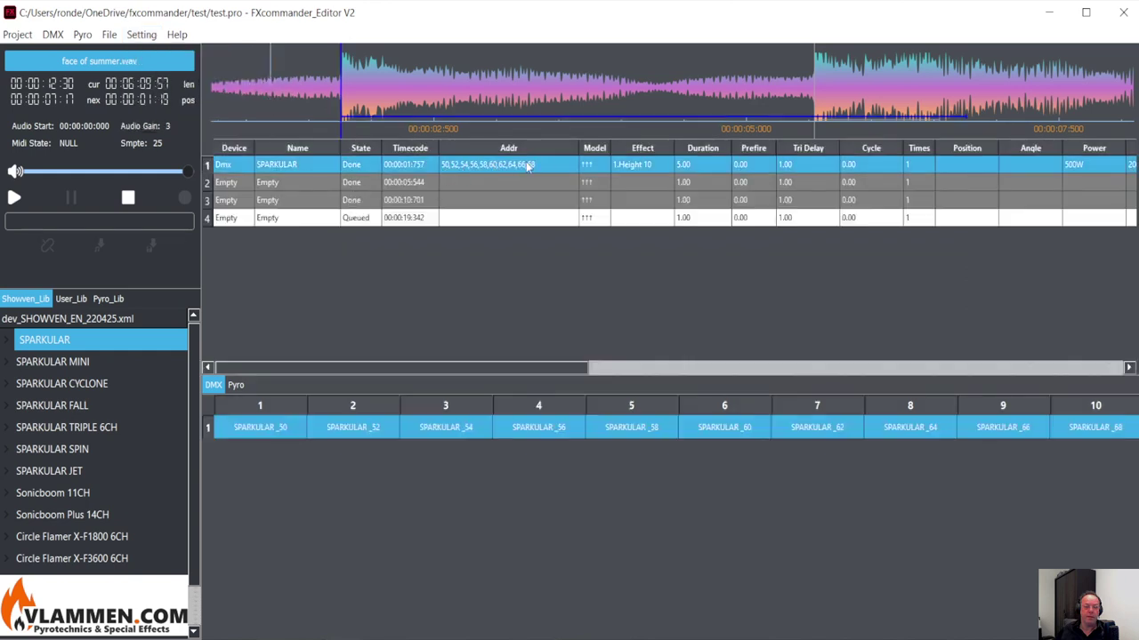
# Step: Set the playback position to about 00:00:01:45, just before the SPARKULAR cue, then play the show and pause it
pyautogui.click(315, 94)
pyautogui.moveTo(296, 103)
pyautogui.mouseDown()
pyautogui.moveTo(282, 105)
pyautogui.moveTo(302, 104)
pyautogui.mouseUp()
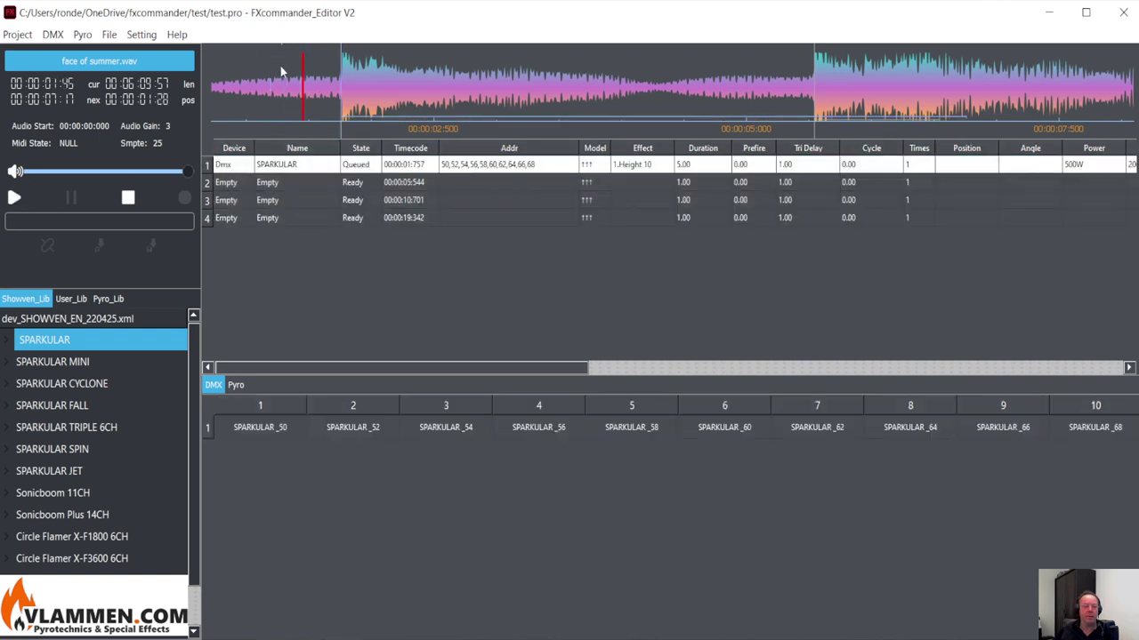
pyautogui.click(22, 203)
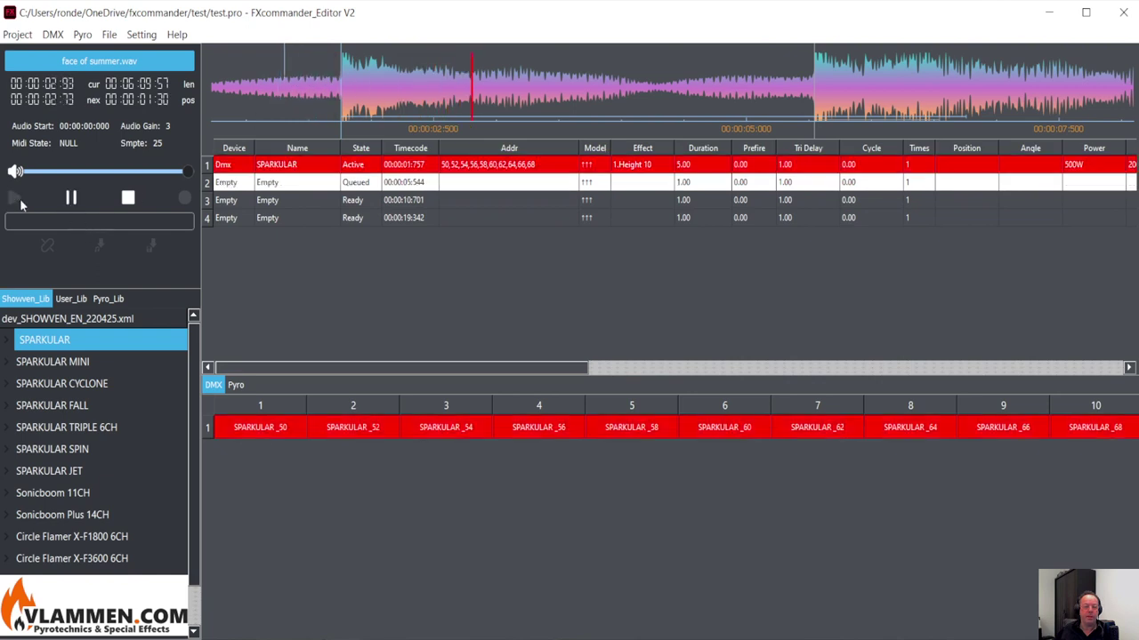
pyautogui.click(72, 202)
pyautogui.click(182, 196)
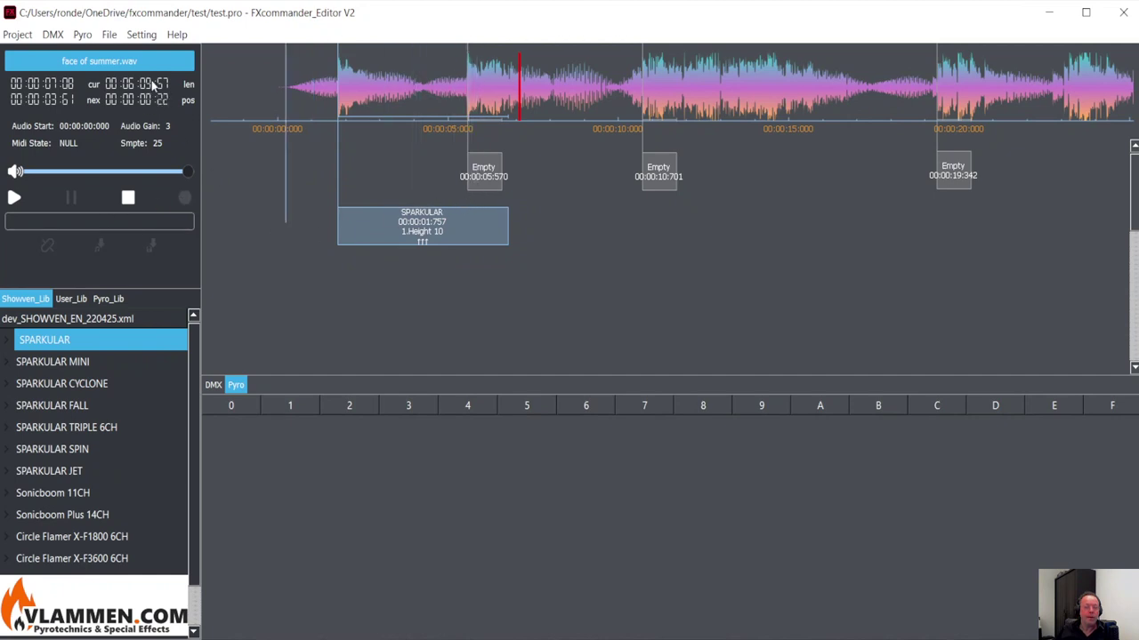
# Step: Turn the empty cue at 00:00:05:570 into a pyro cue on row 01, channel 0, and display the DMX devices
pyautogui.rightClick(471, 175)
pyautogui.click(495, 177)
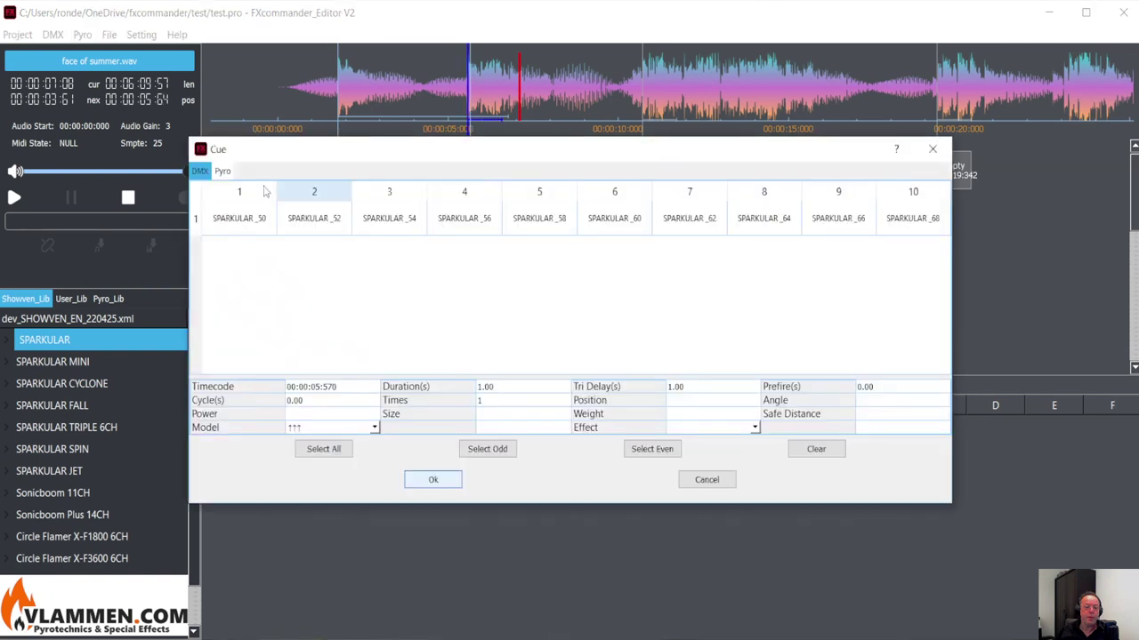
pyautogui.click(223, 172)
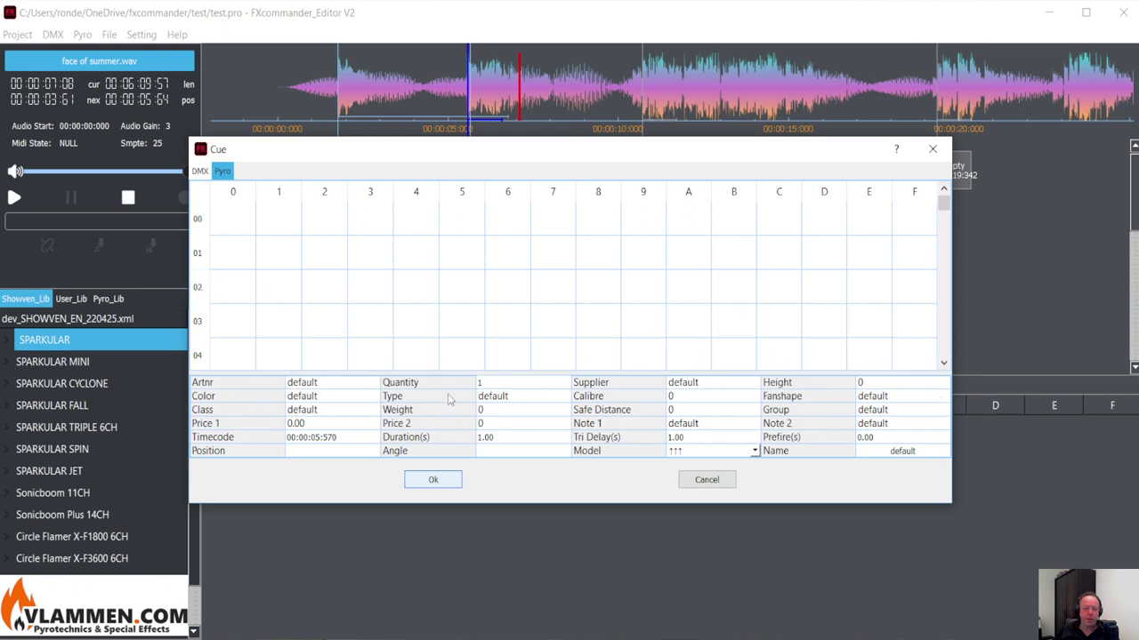
pyautogui.click(432, 481)
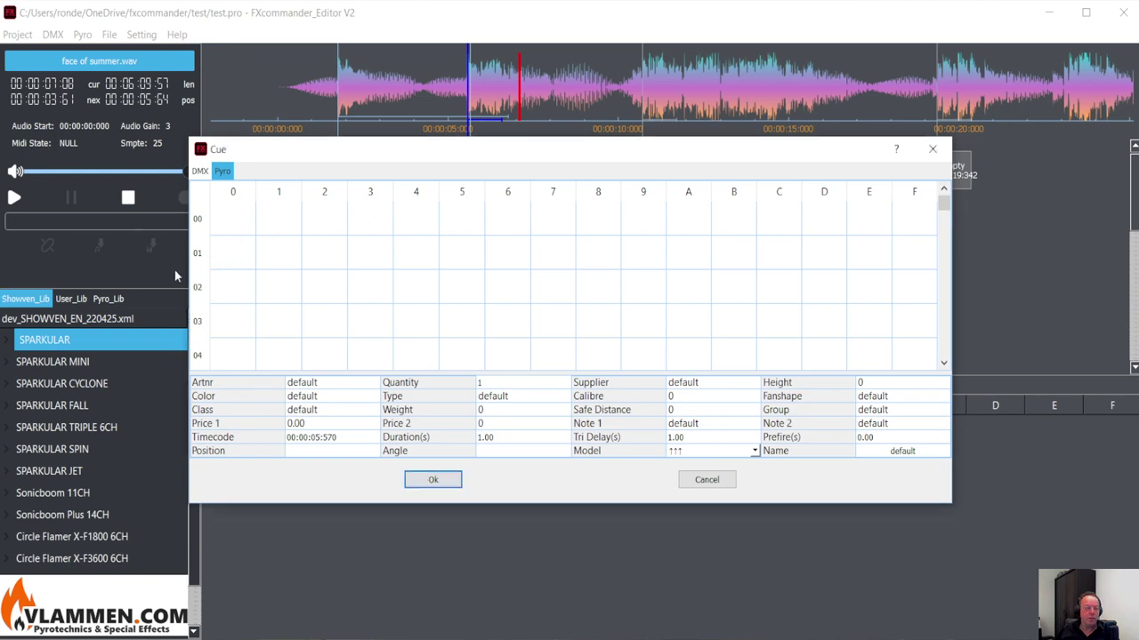
pyautogui.click(234, 263)
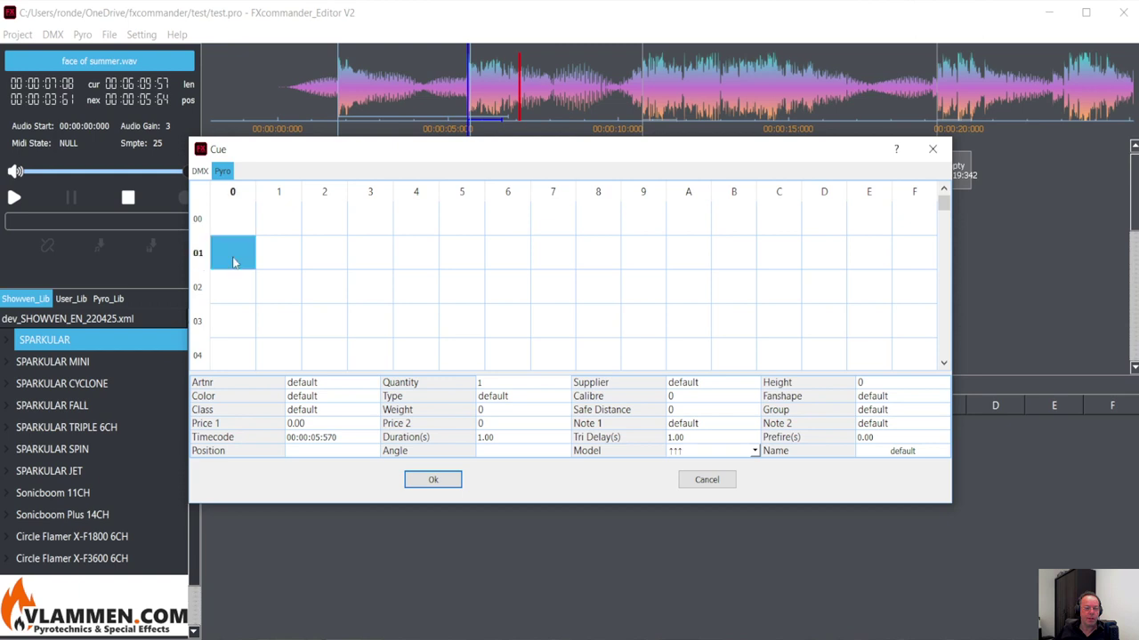
pyautogui.click(442, 481)
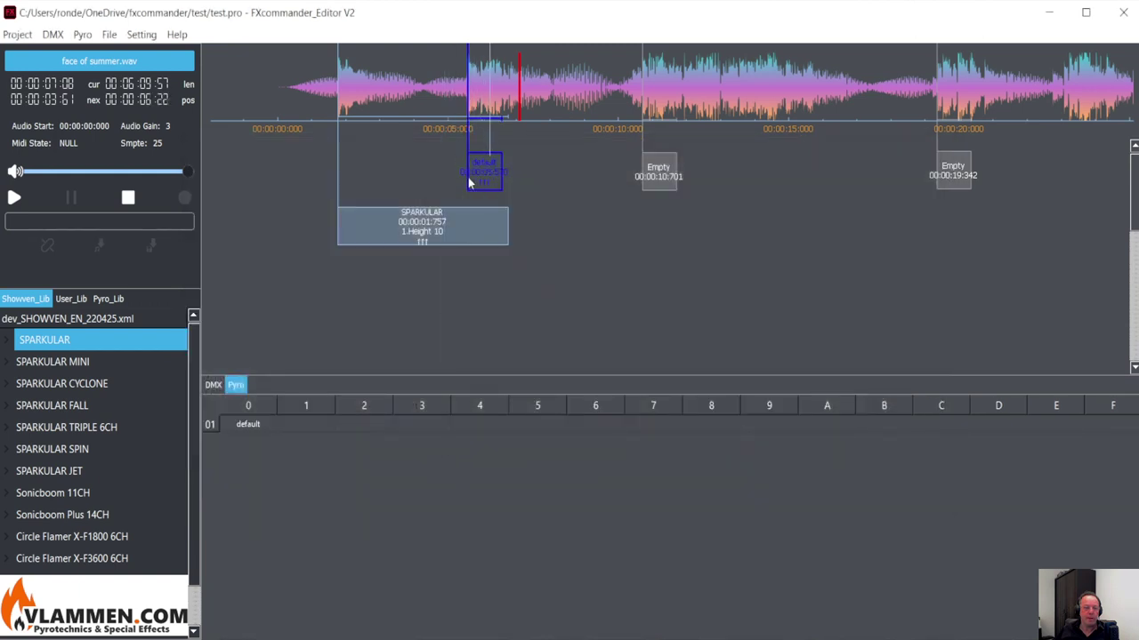
pyautogui.click(213, 385)
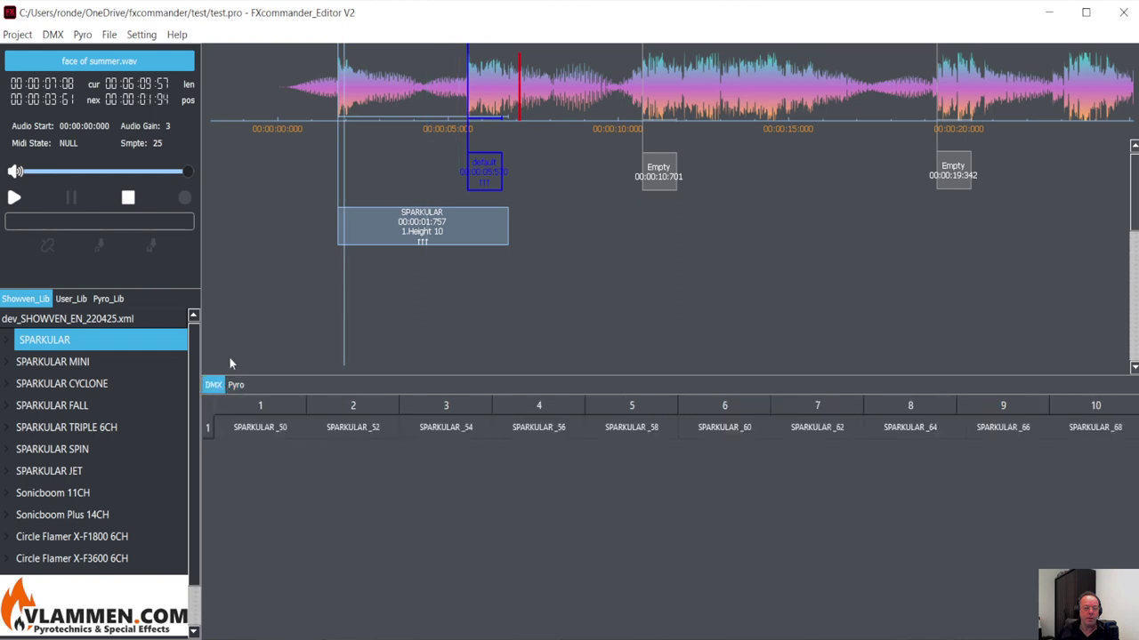
# Step: Open the effect library for the pyro cue at 00:00:05:570 and filter it by supplier ricasa
pyautogui.rightClick(476, 161)
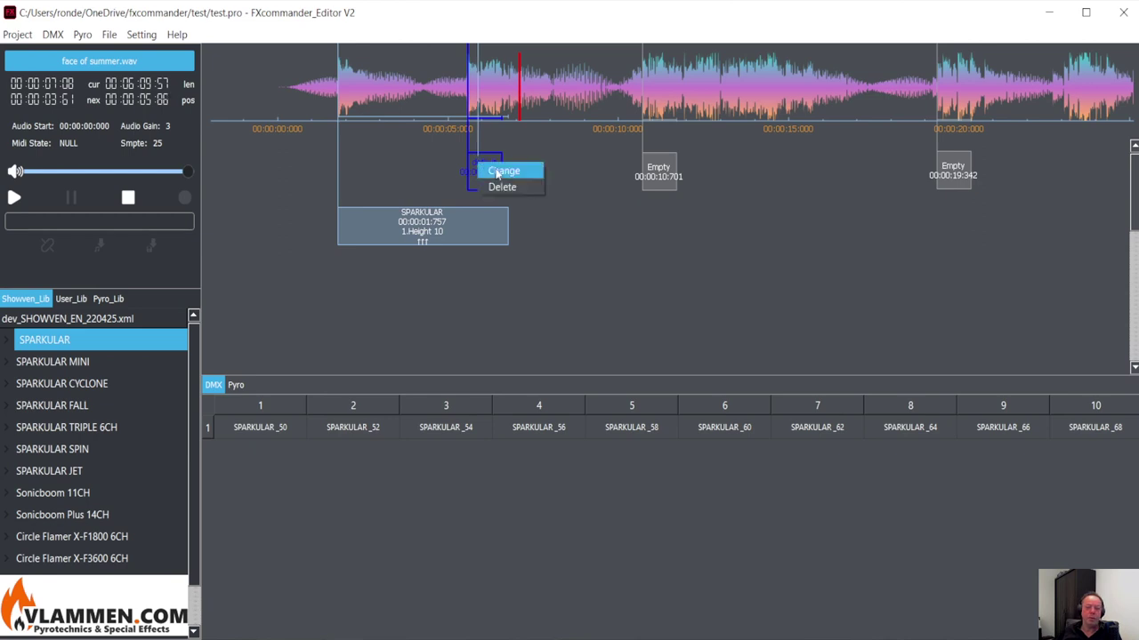
pyautogui.click(497, 172)
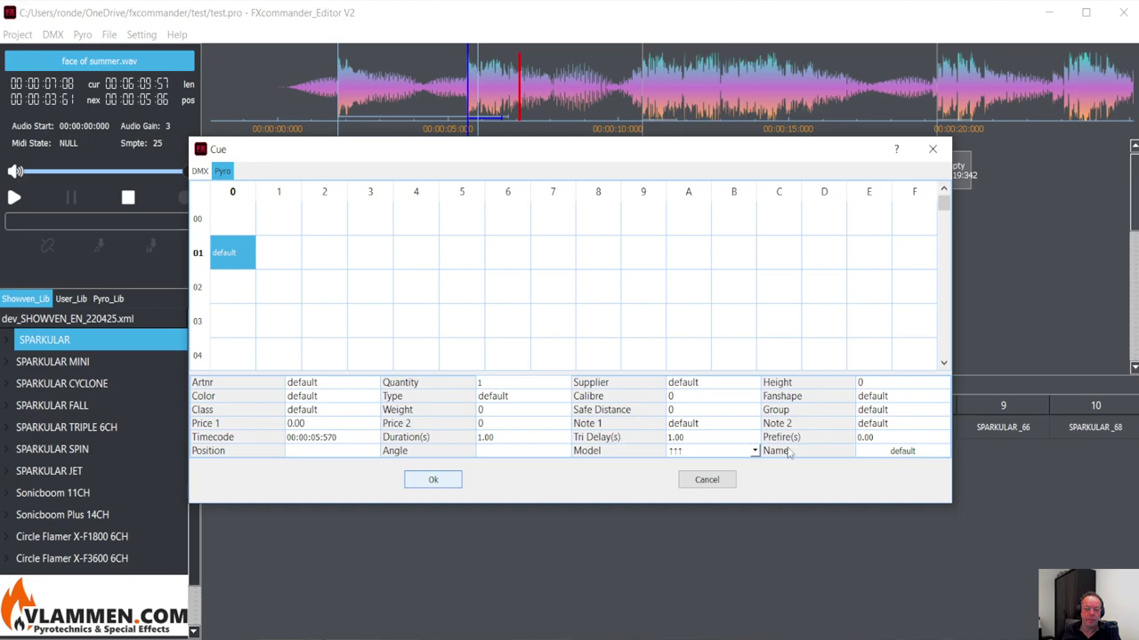
pyautogui.click(896, 454)
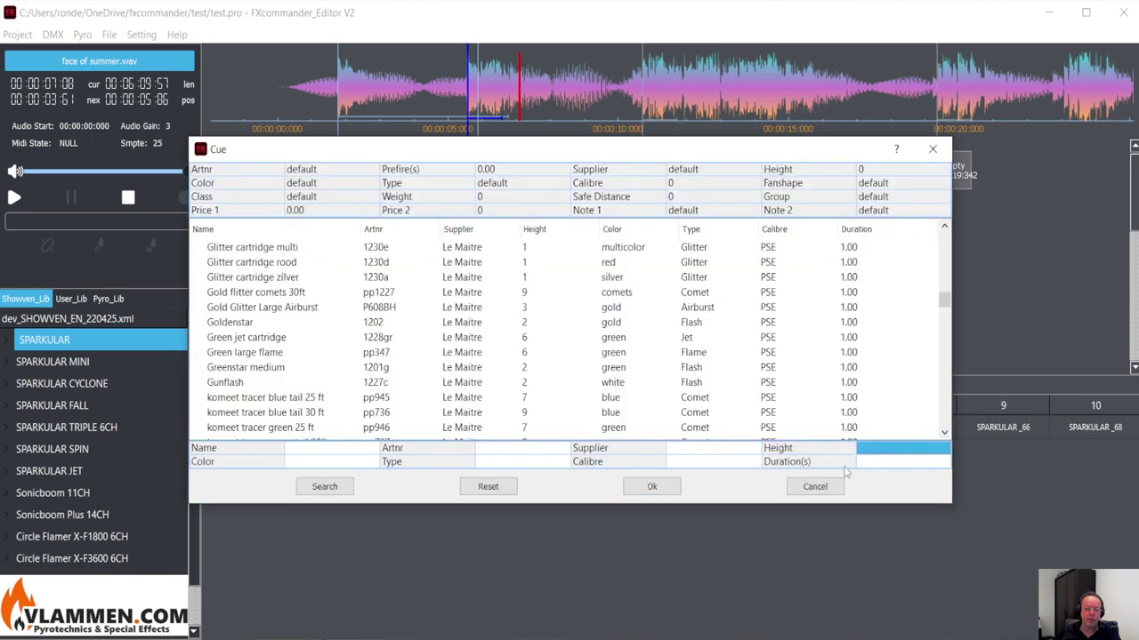
pyautogui.scroll(-15, 285, 294)
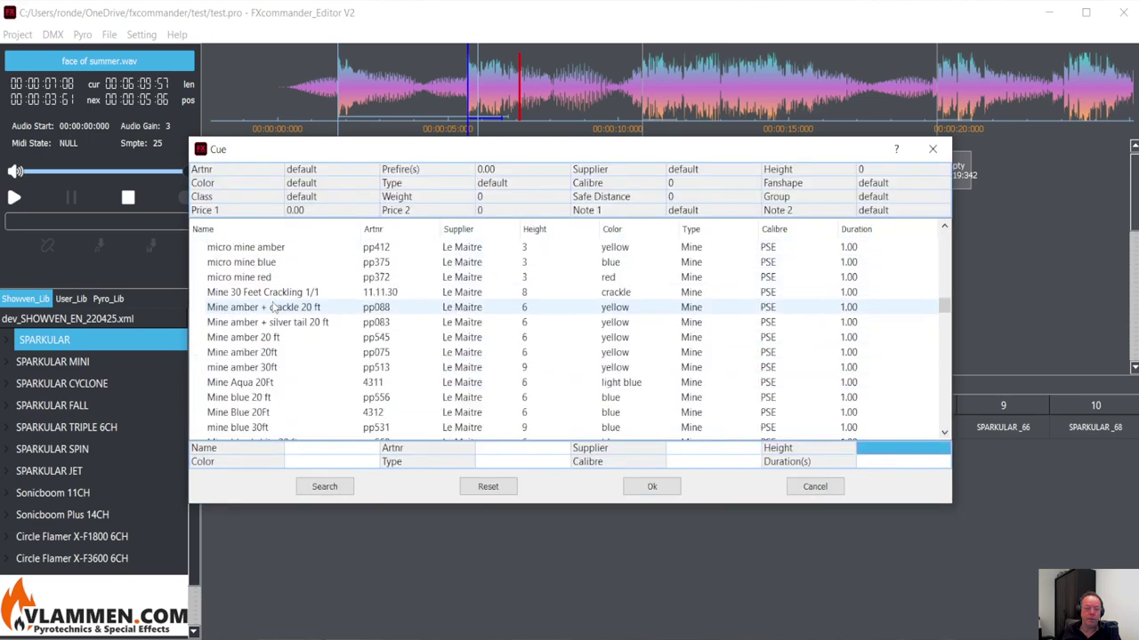
pyautogui.scroll(15, 275, 310)
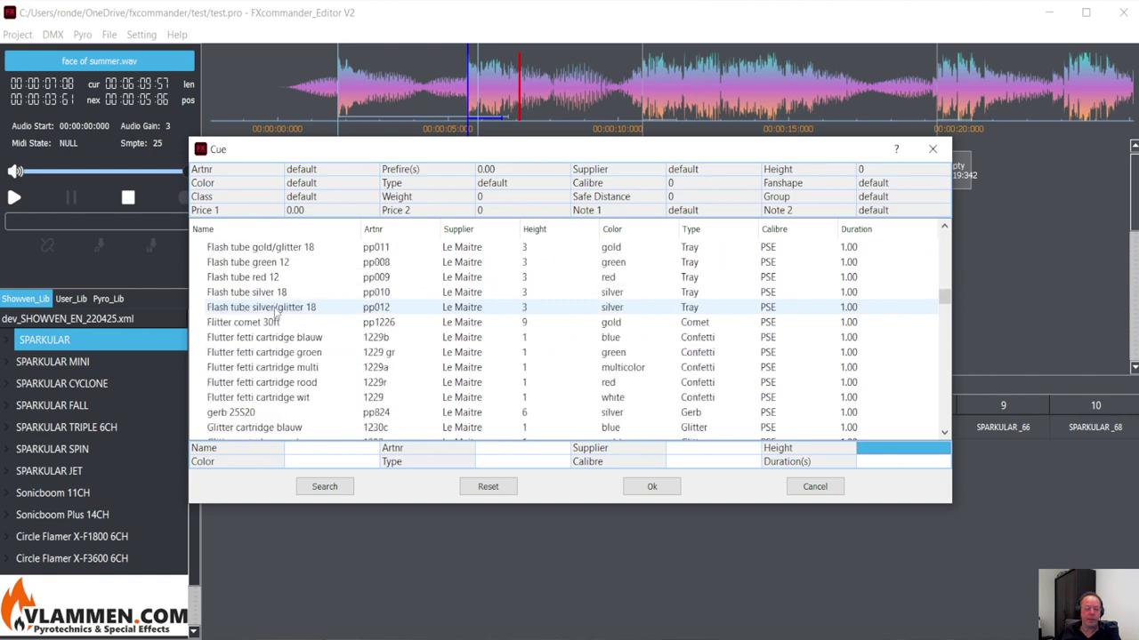
pyautogui.scroll(5, 276, 310)
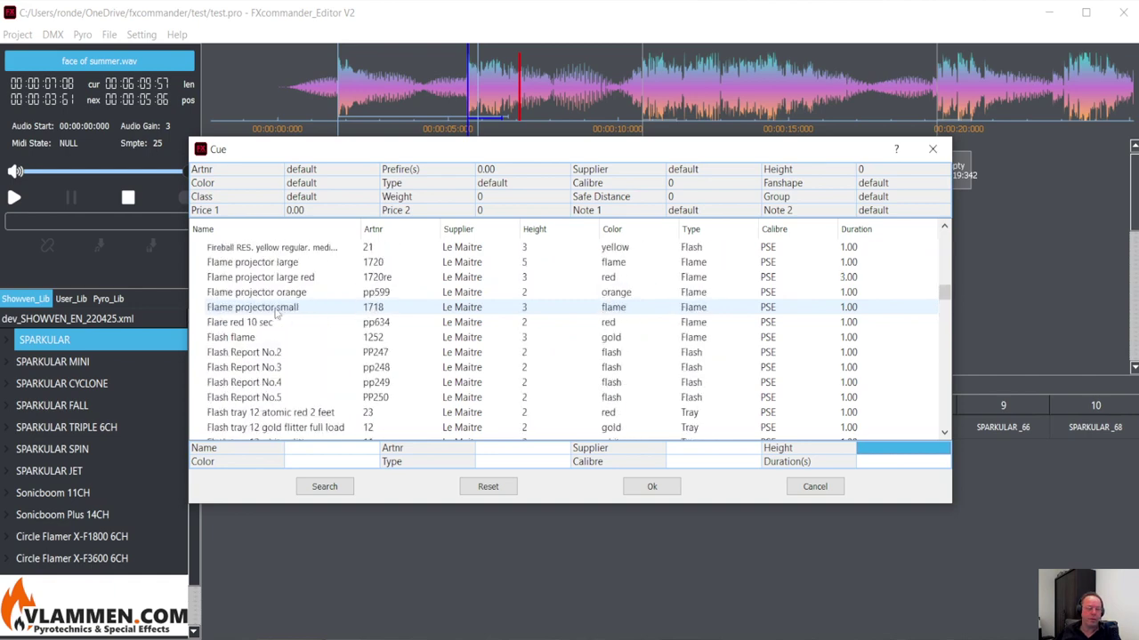
pyautogui.click(696, 451)
pyautogui.write('r')
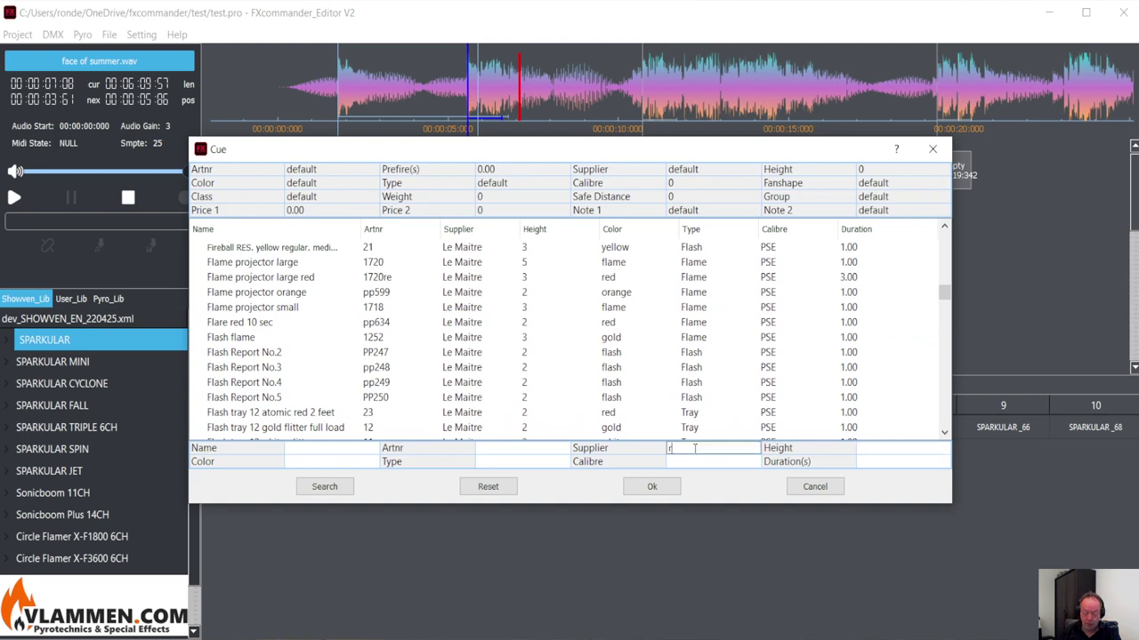
pyautogui.write('icasa')
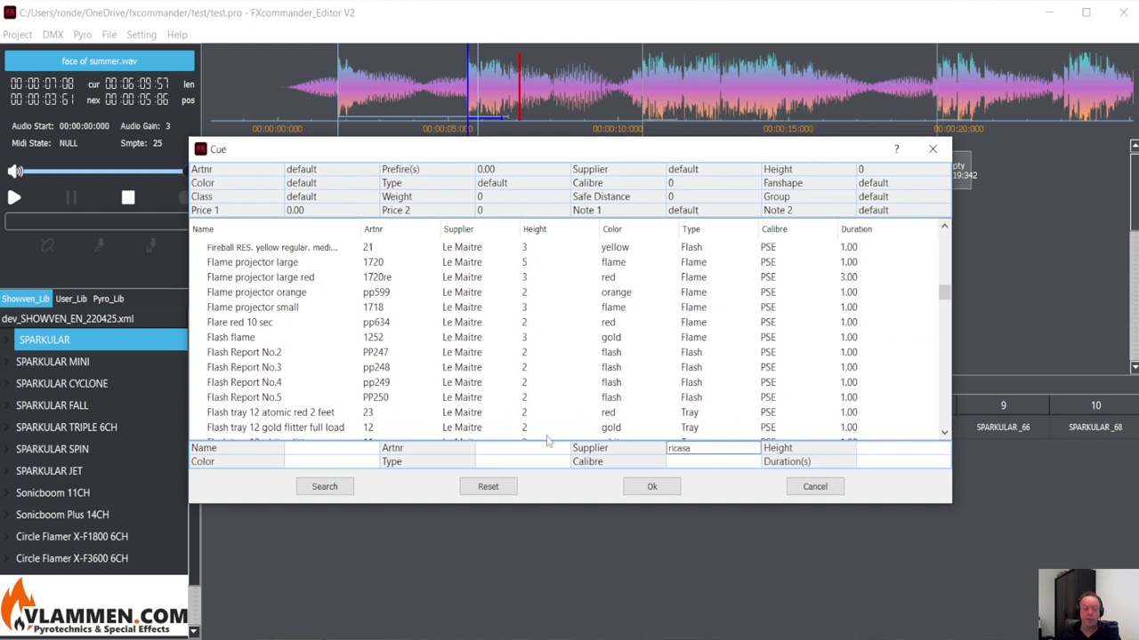
pyautogui.click(333, 494)
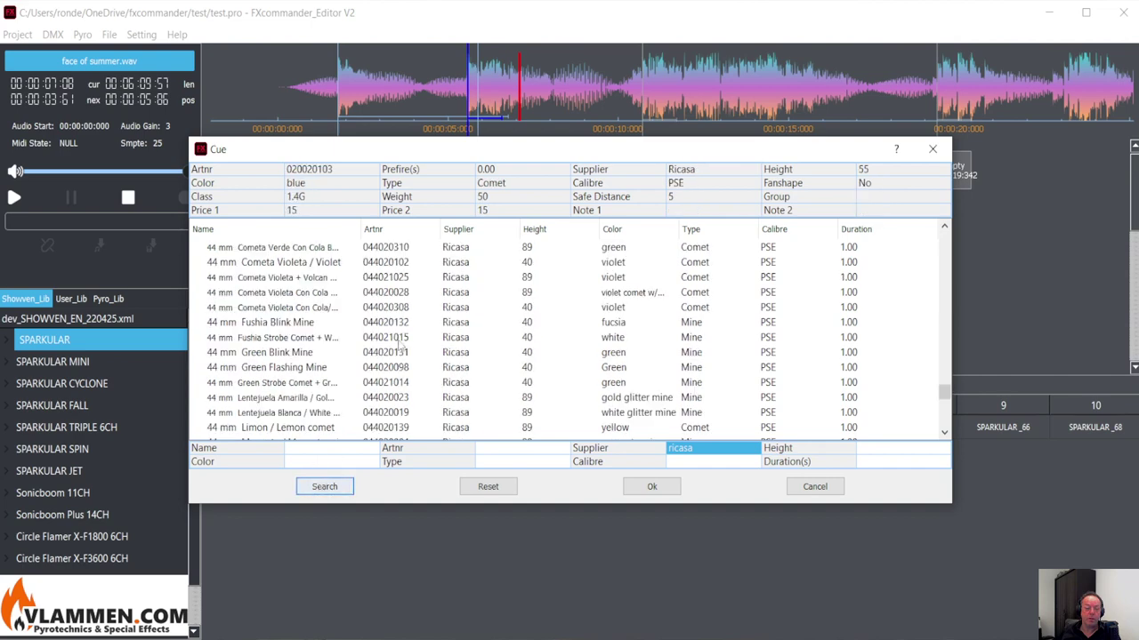
# Step: Assign the Ricasa 50 mm Peonia Blanca / White Peony effect, article 050020332, to the pyro cue and deselect it
pyautogui.scroll(-10, 374, 321)
pyautogui.scroll(2, 276, 343)
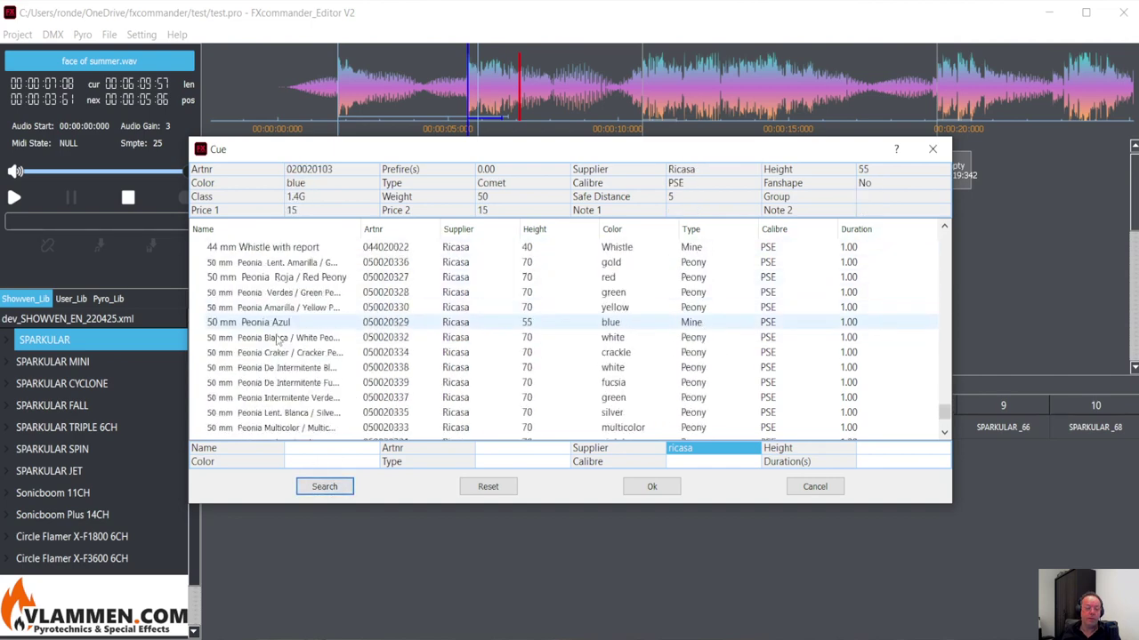
pyautogui.click(262, 340)
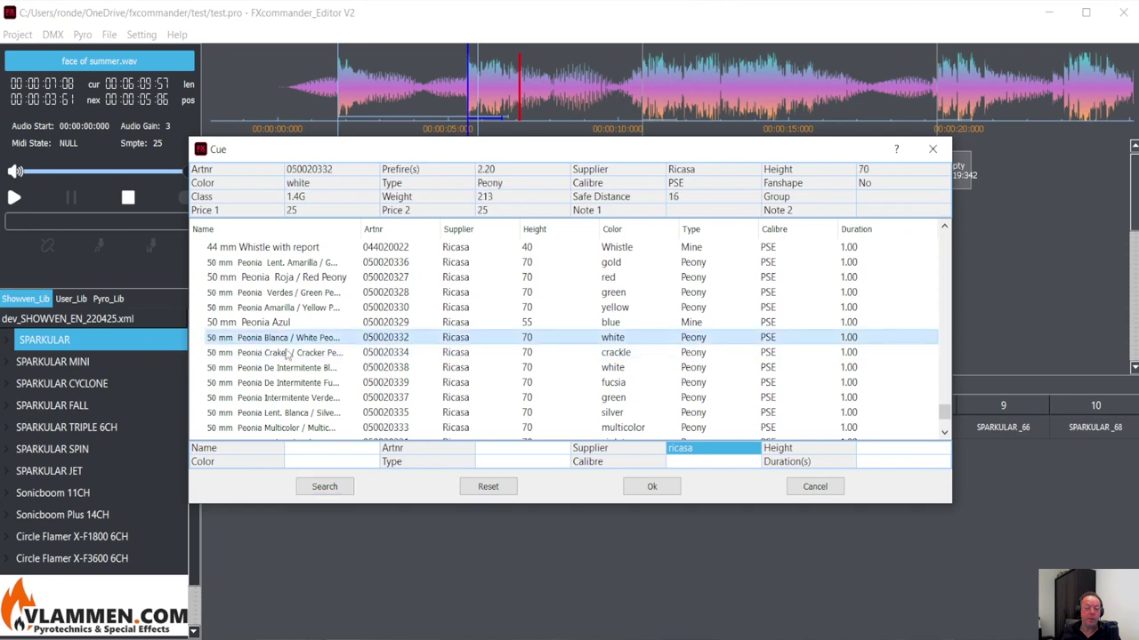
pyautogui.click(646, 491)
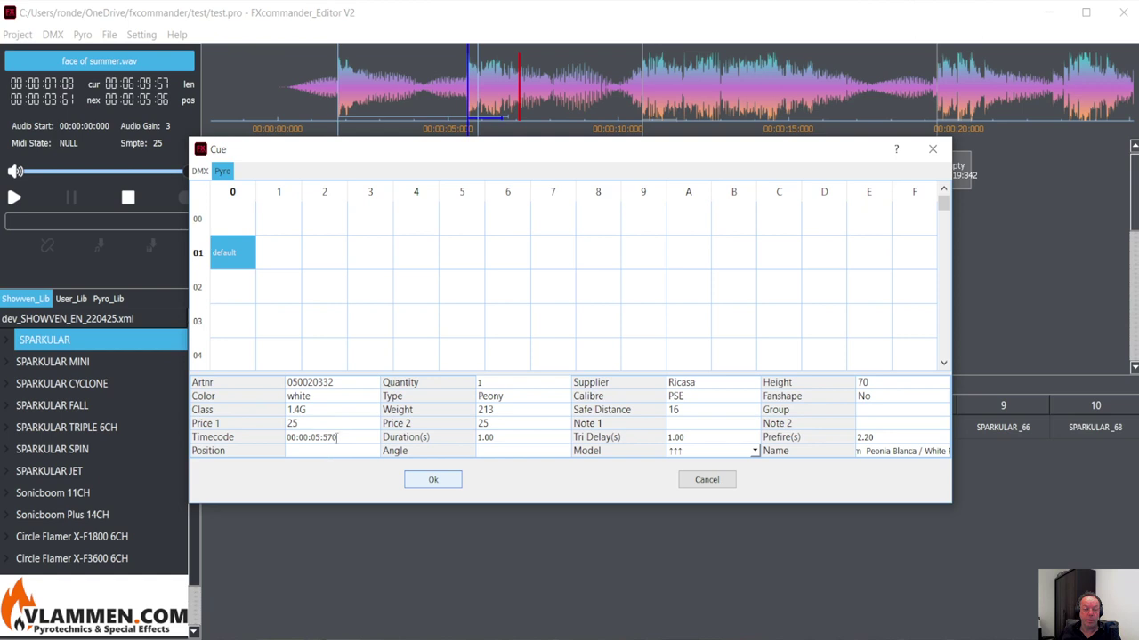
pyautogui.press('Up')
pyautogui.click(432, 480)
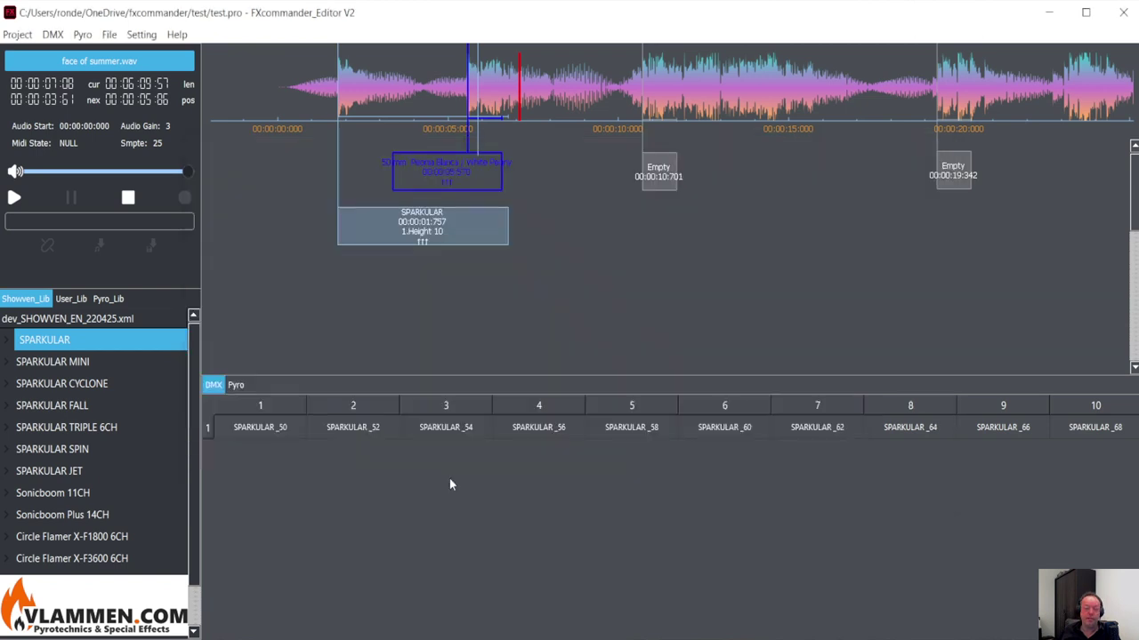
pyautogui.click(571, 203)
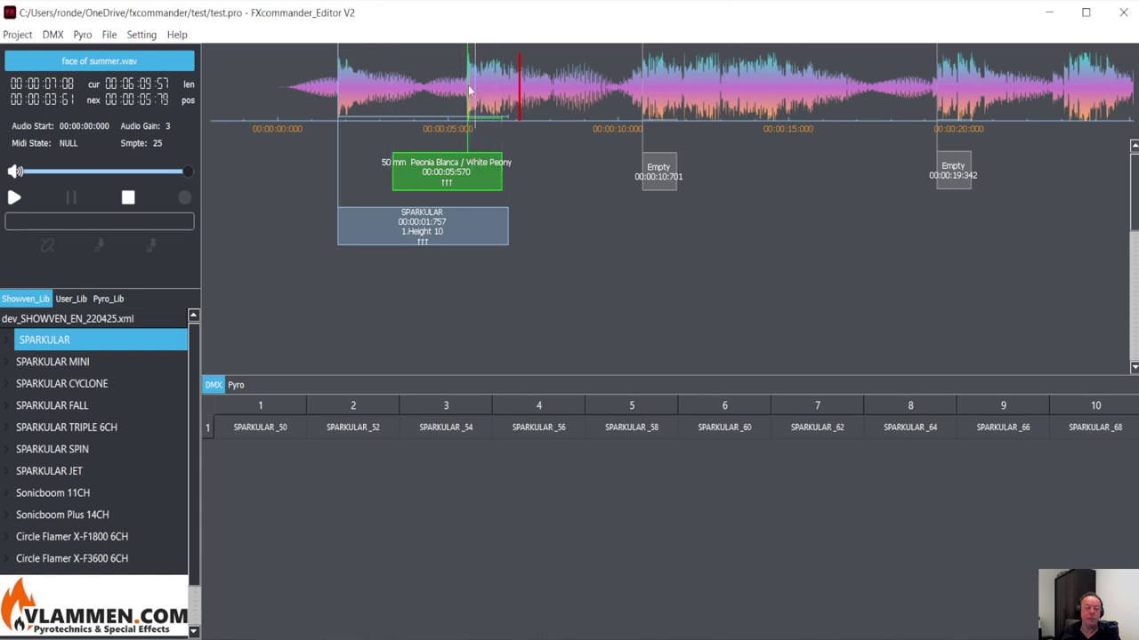
# Step: Play the show from about 00:00:02:50 with the DMX devices displayed and pause it after the peony cue fires
pyautogui.click(363, 101)
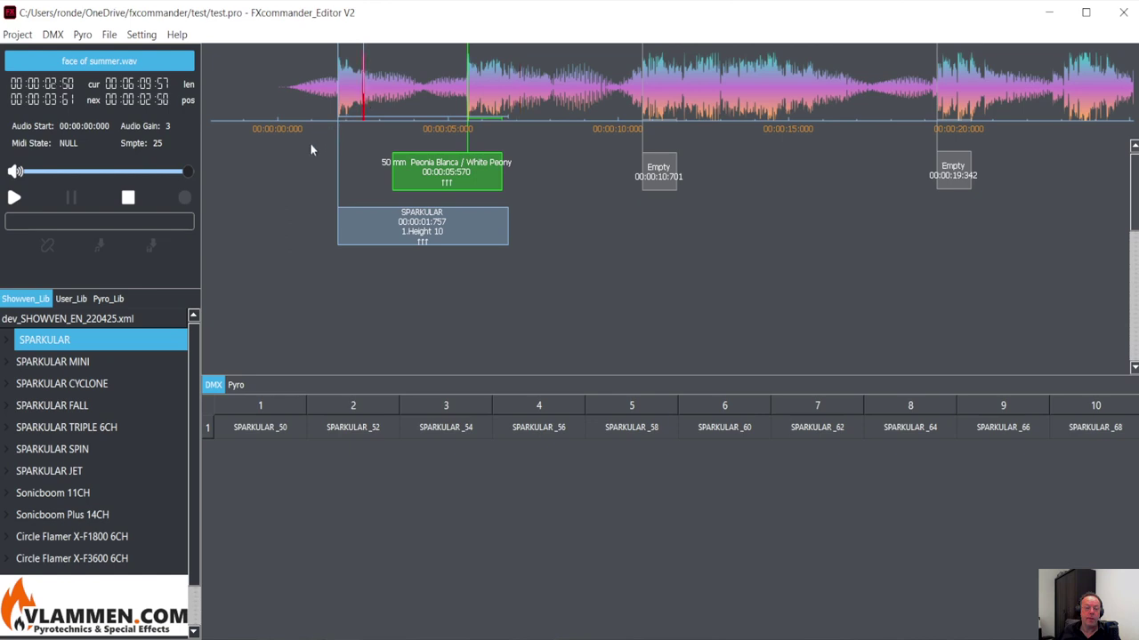
pyautogui.click(13, 198)
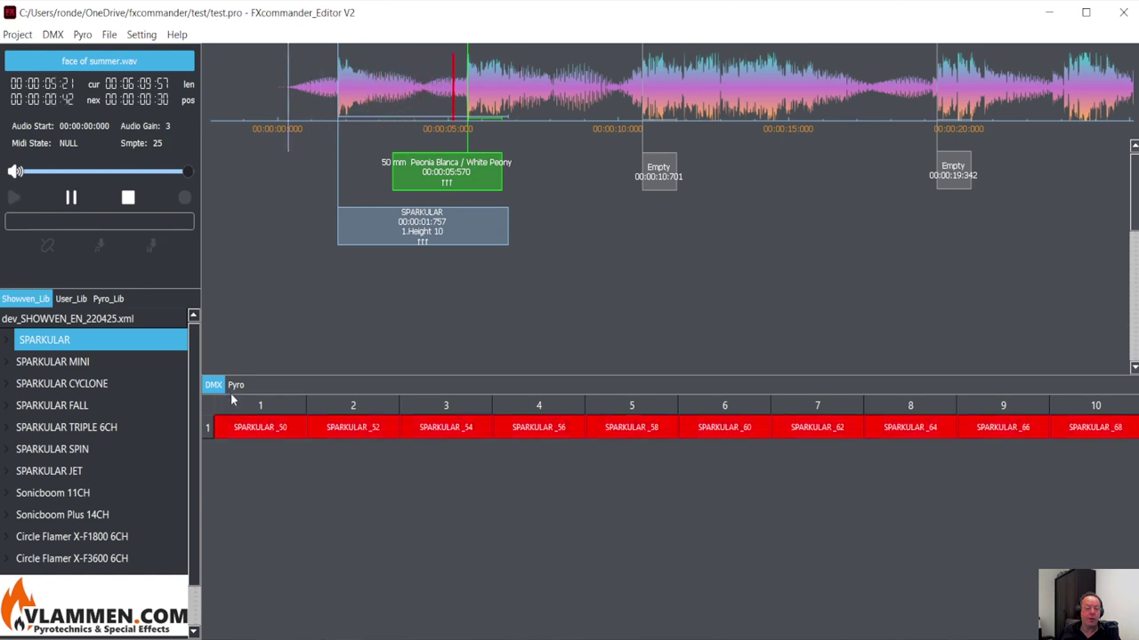
pyautogui.click(72, 199)
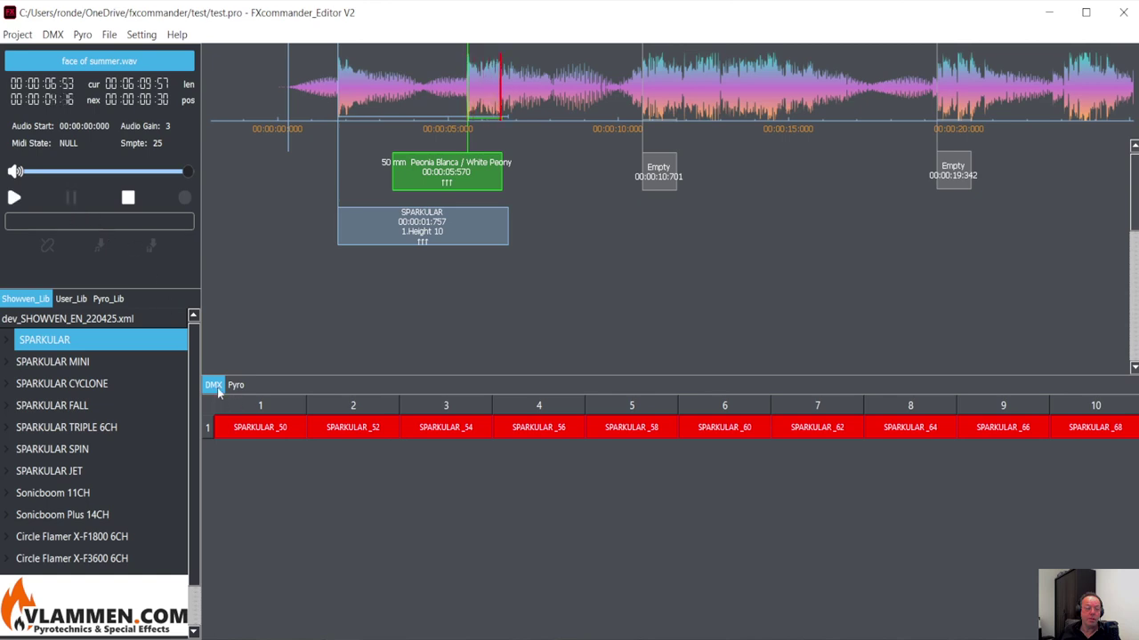
# Step: Set the device window to Auto, then play the show from just after the SPARKULAR cue's start and pause it
pyautogui.click(142, 35)
pyautogui.moveTo(156, 78)
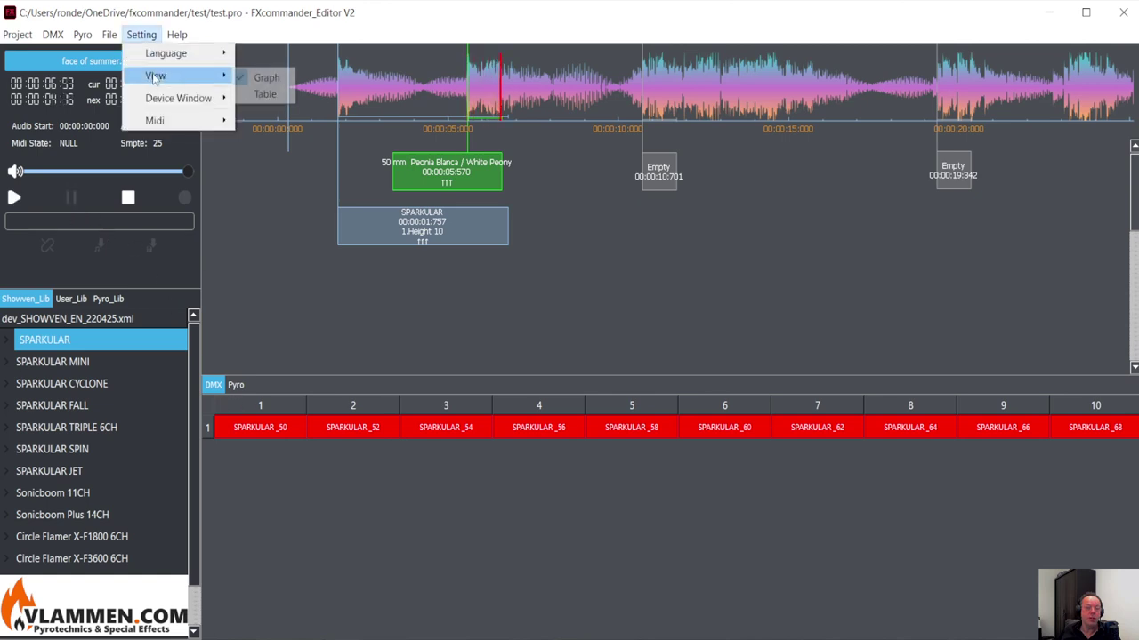
pyautogui.moveTo(160, 97)
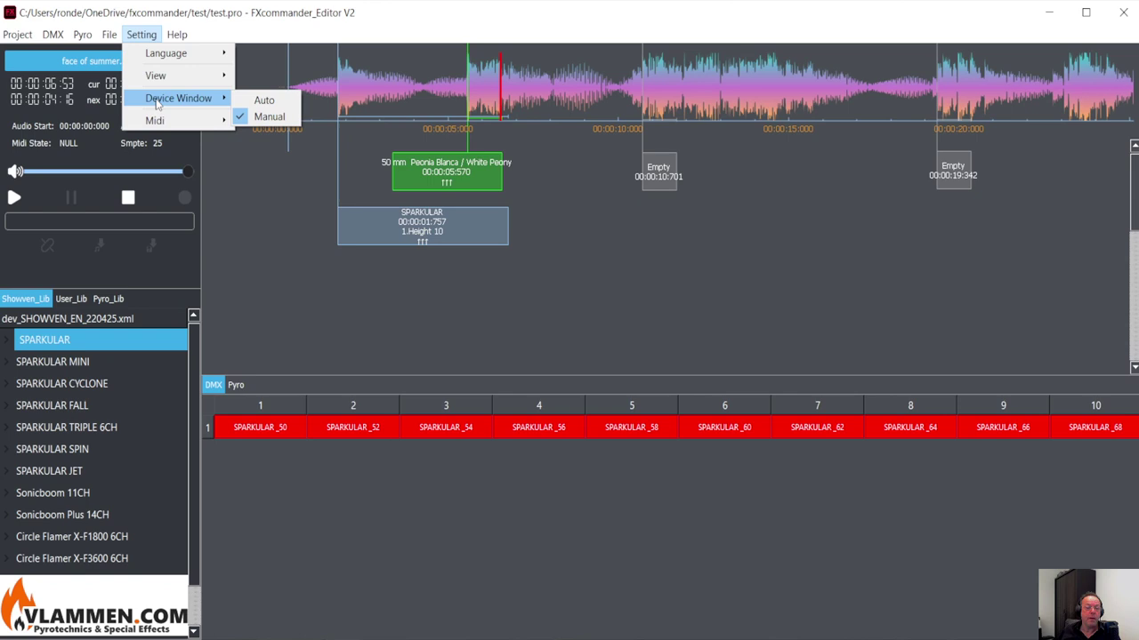
pyautogui.click(271, 100)
pyautogui.click(374, 99)
pyautogui.click(14, 197)
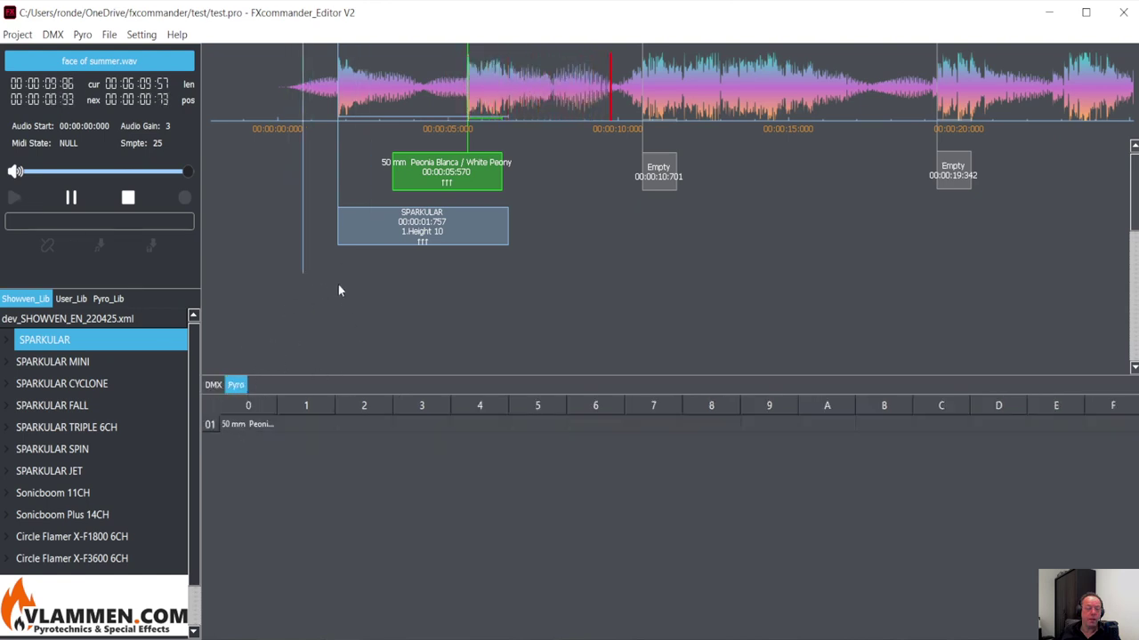
pyautogui.click(72, 199)
# Step: Set the device window to Manual, view the DMX devices and switch back to the pyro devices
pyautogui.click(142, 35)
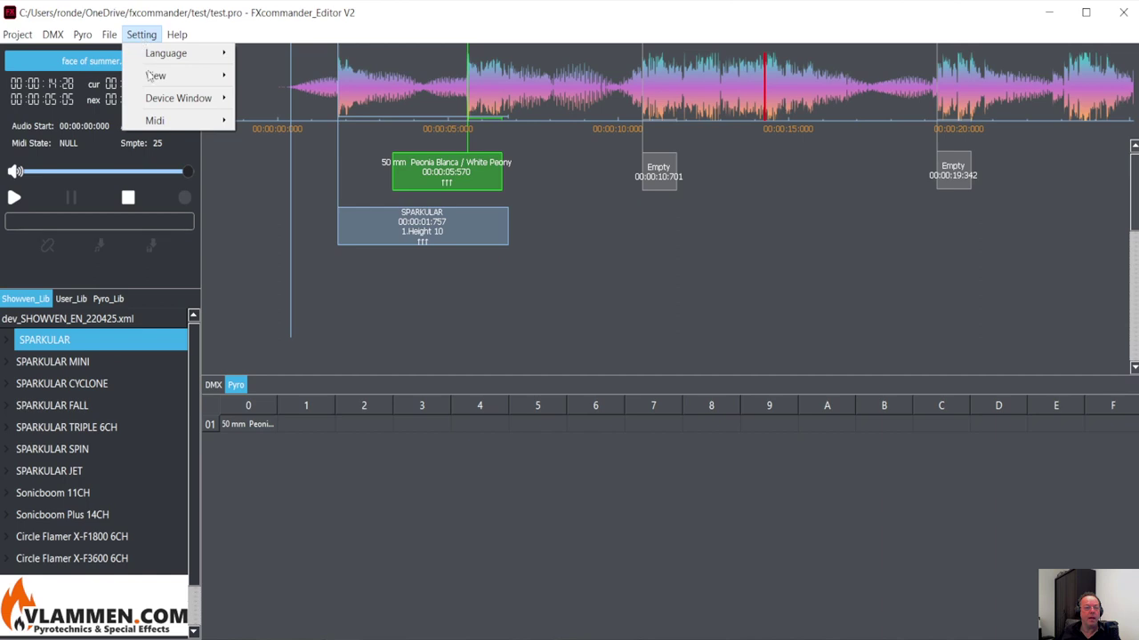
pyautogui.moveTo(151, 100)
pyautogui.click(269, 117)
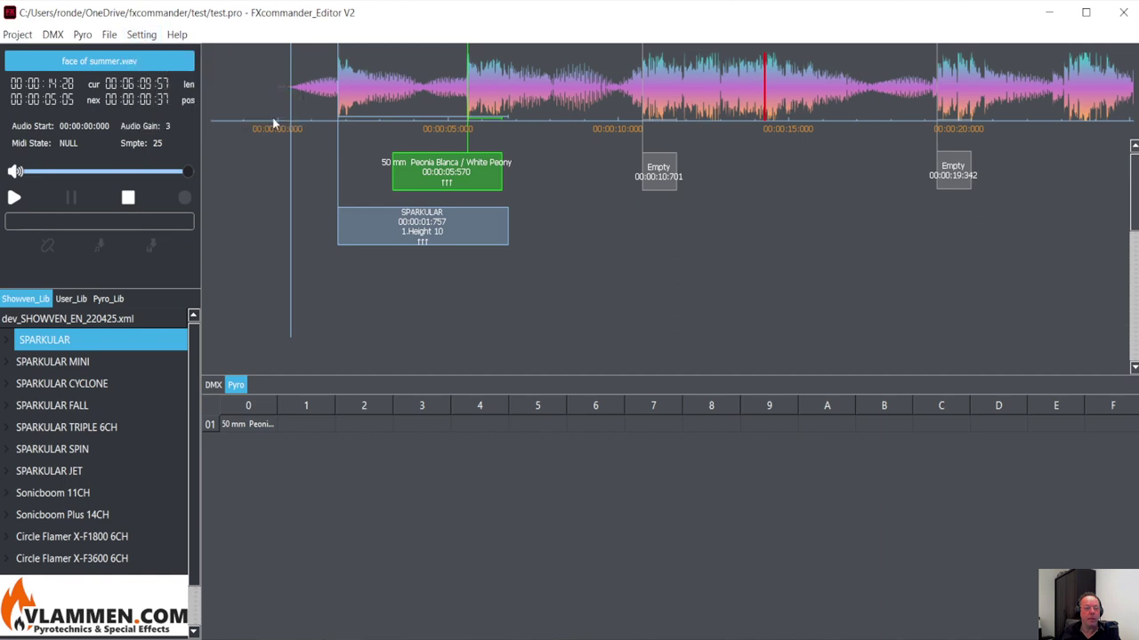
pyautogui.click(214, 387)
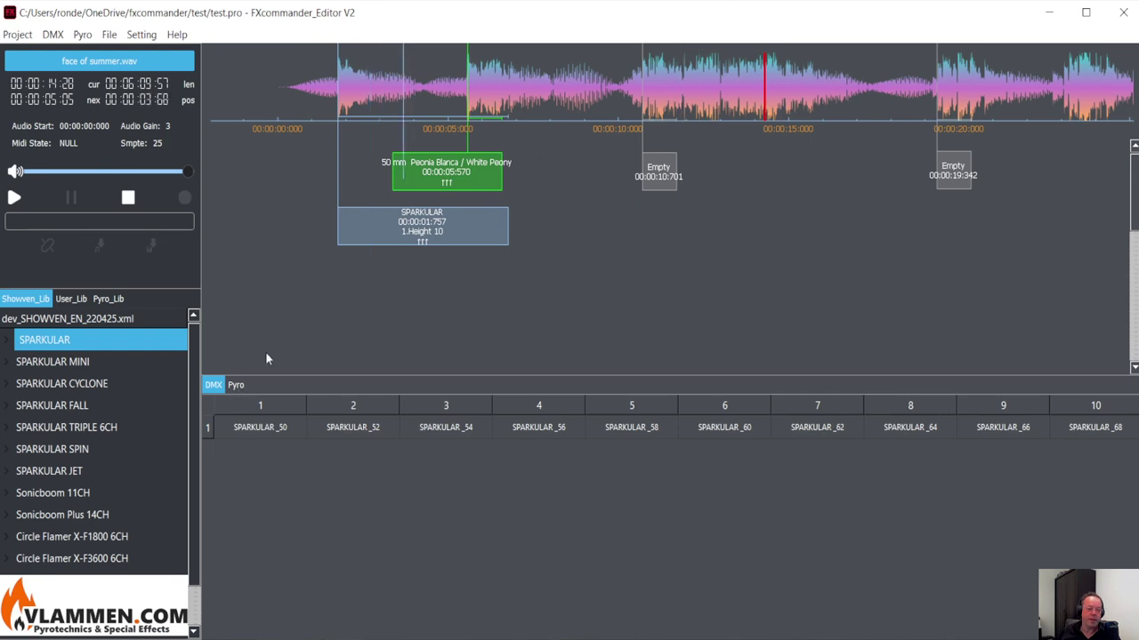
pyautogui.click(235, 385)
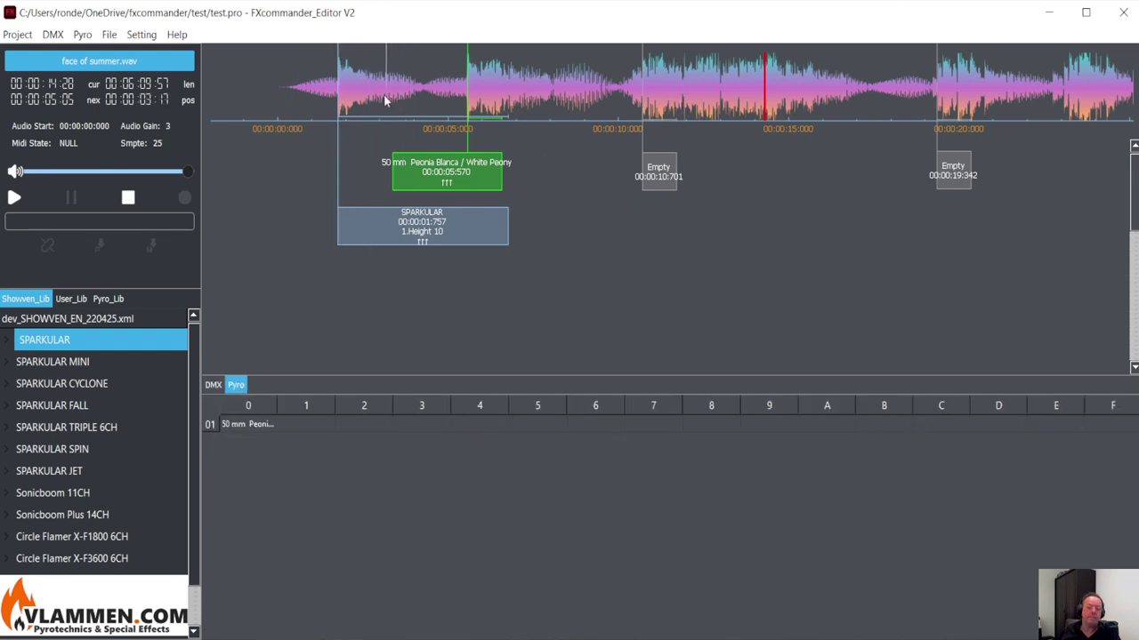
# Step: Play the show from just after the SPARKULAR cue's start with the pyro devices displayed, pausing before the 00:00:10:701 cue
pyautogui.click(372, 104)
pyautogui.click(20, 198)
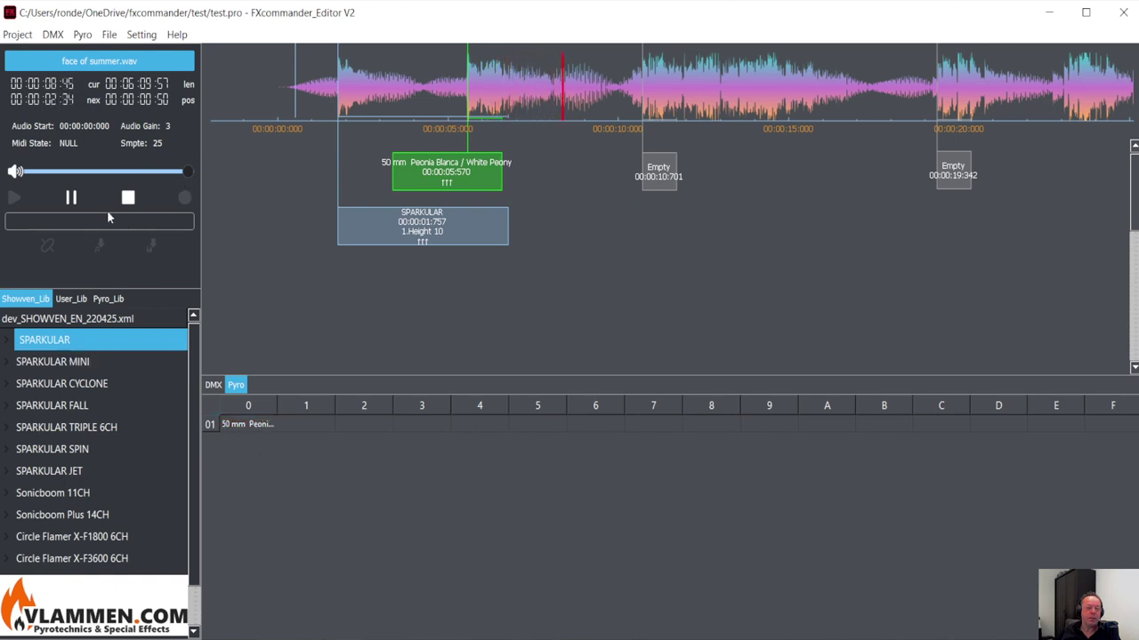
pyautogui.click(74, 201)
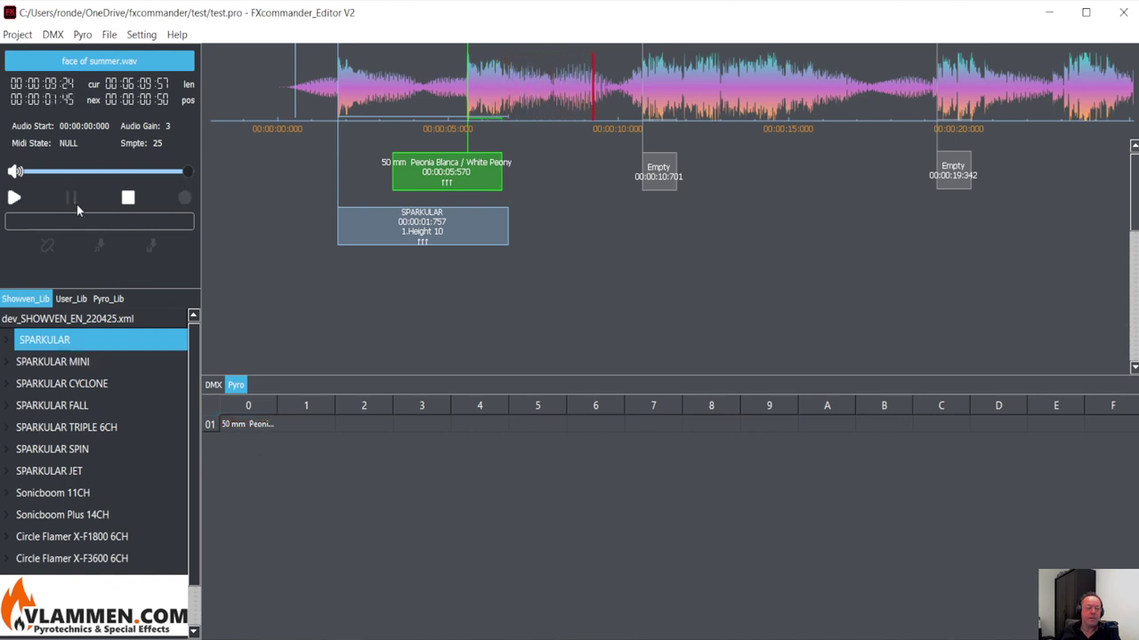
# Step: Switch the cue display to Table view and play the show from about 00:00:02:74
pyautogui.click(142, 34)
pyautogui.moveTo(158, 76)
pyautogui.click(264, 95)
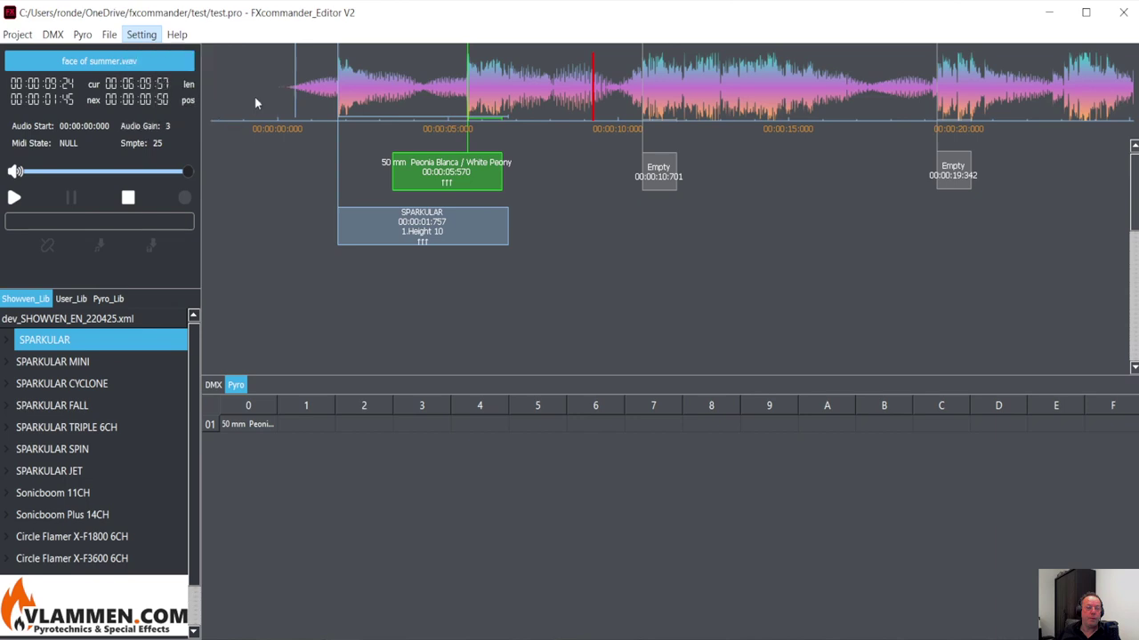
pyautogui.click(373, 102)
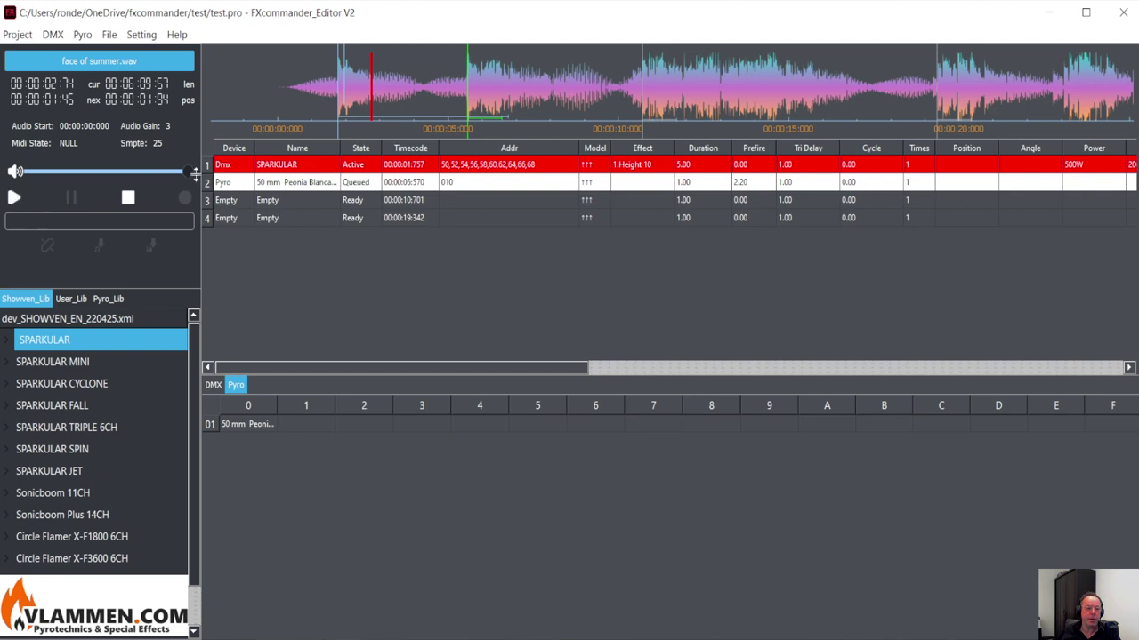
pyautogui.click(17, 204)
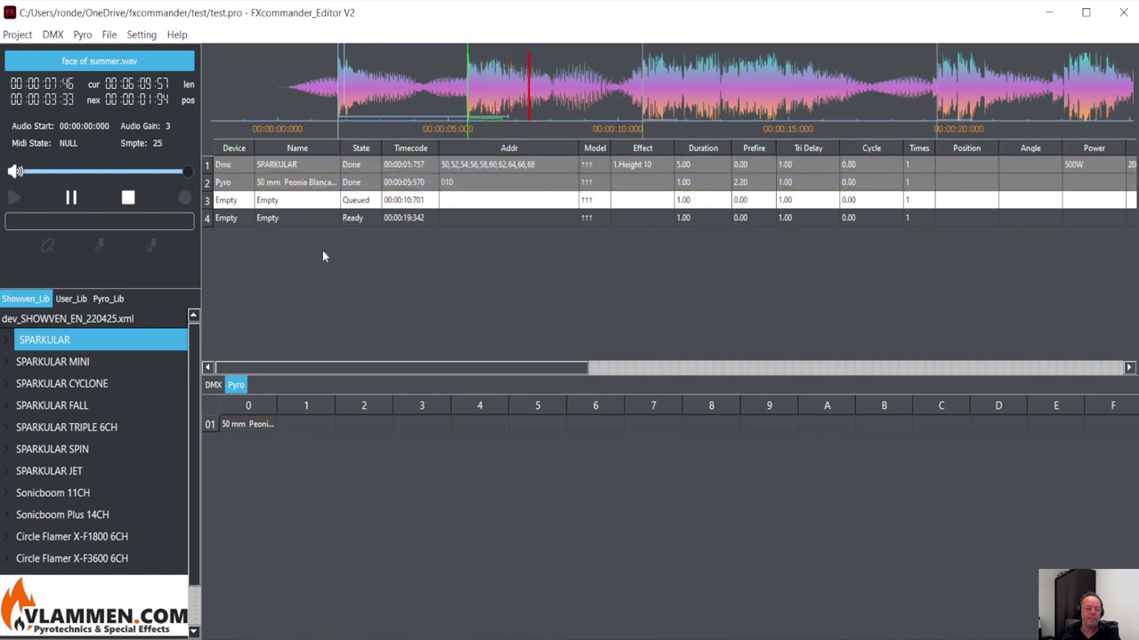
# Step: Pause the show and reassign the 50 mm Peonia Blanca cue to row 03, column 2 of the pyro grid
pyautogui.click(75, 201)
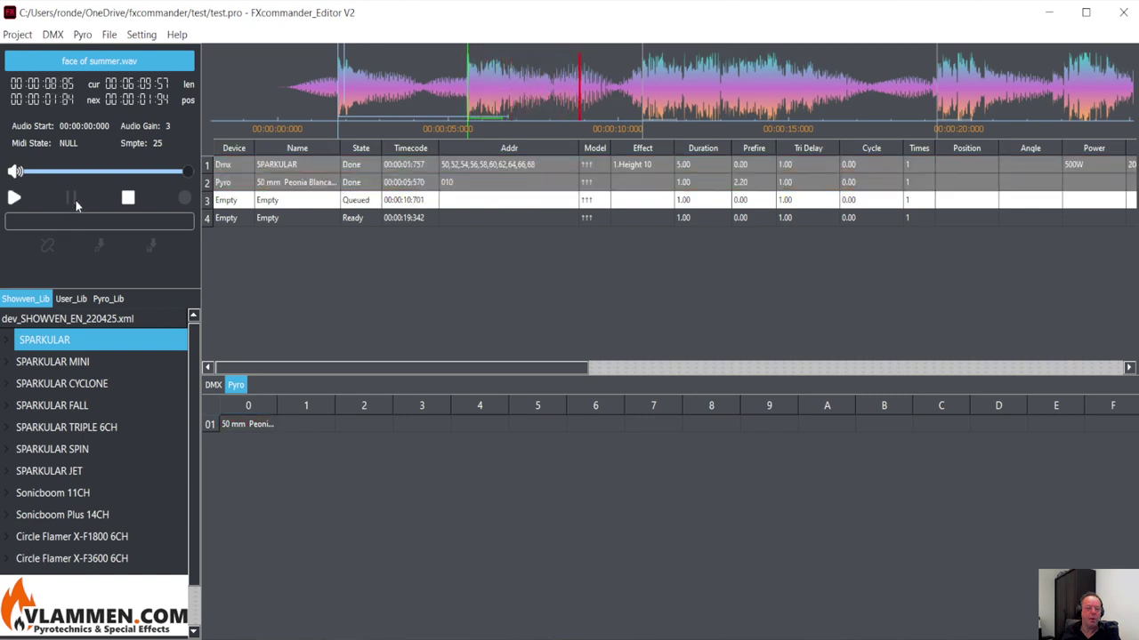
pyautogui.click(367, 184)
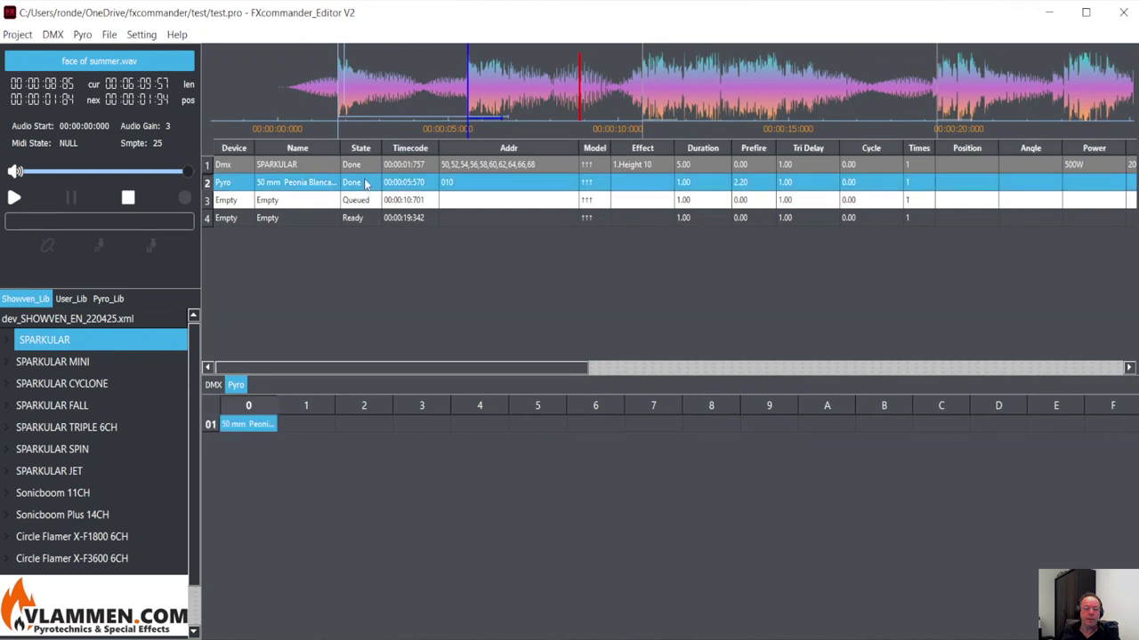
pyautogui.rightClick(446, 184)
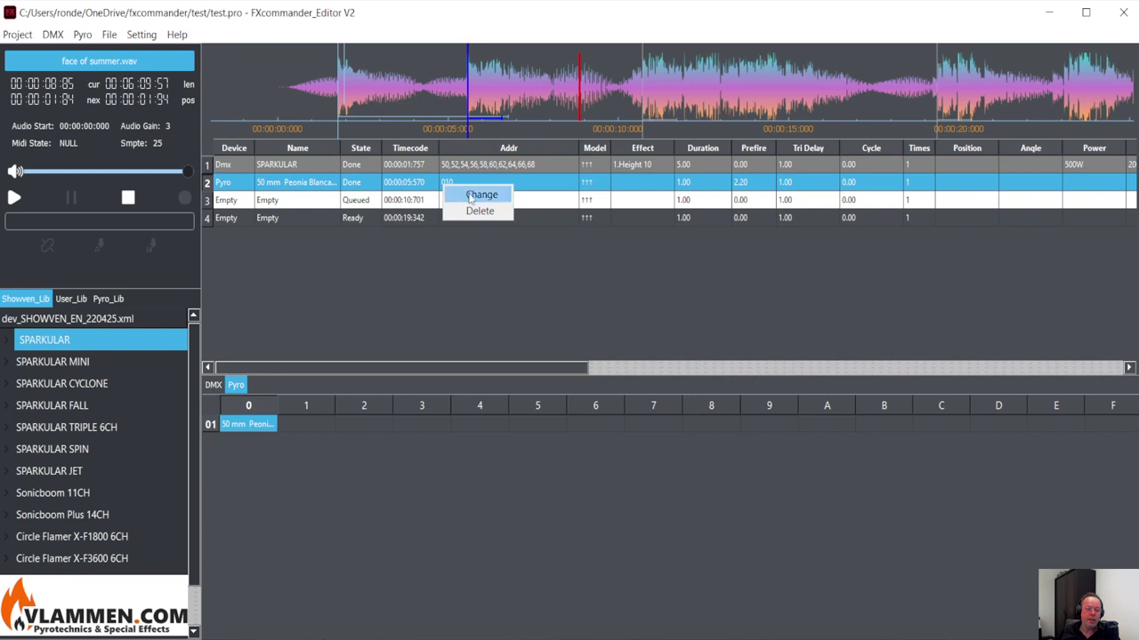
pyautogui.click(478, 203)
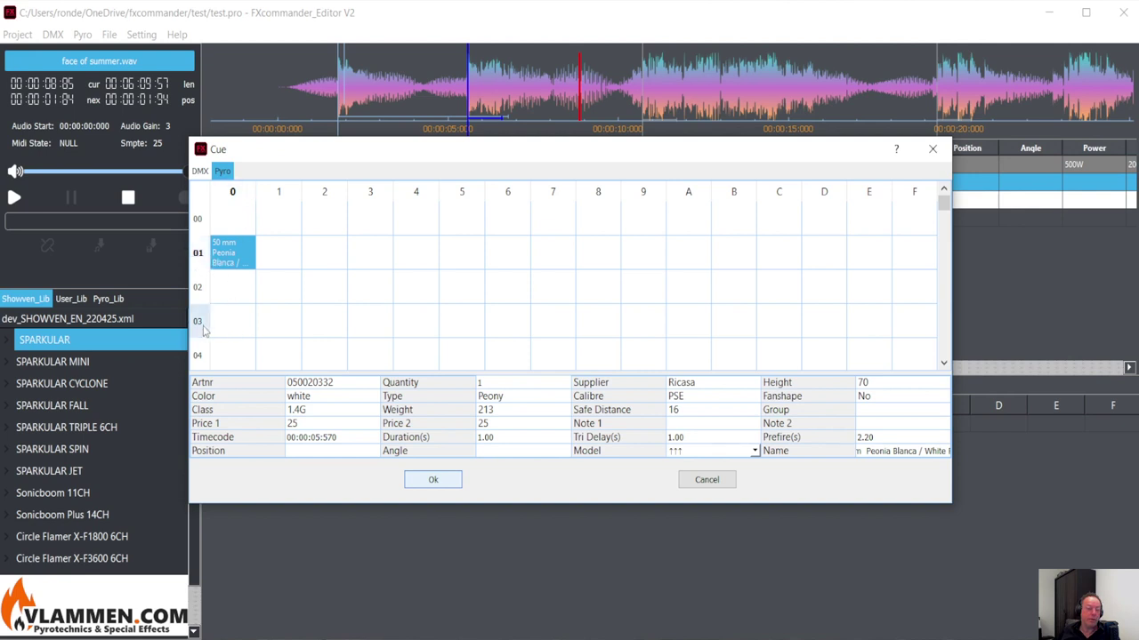
pyautogui.click(316, 322)
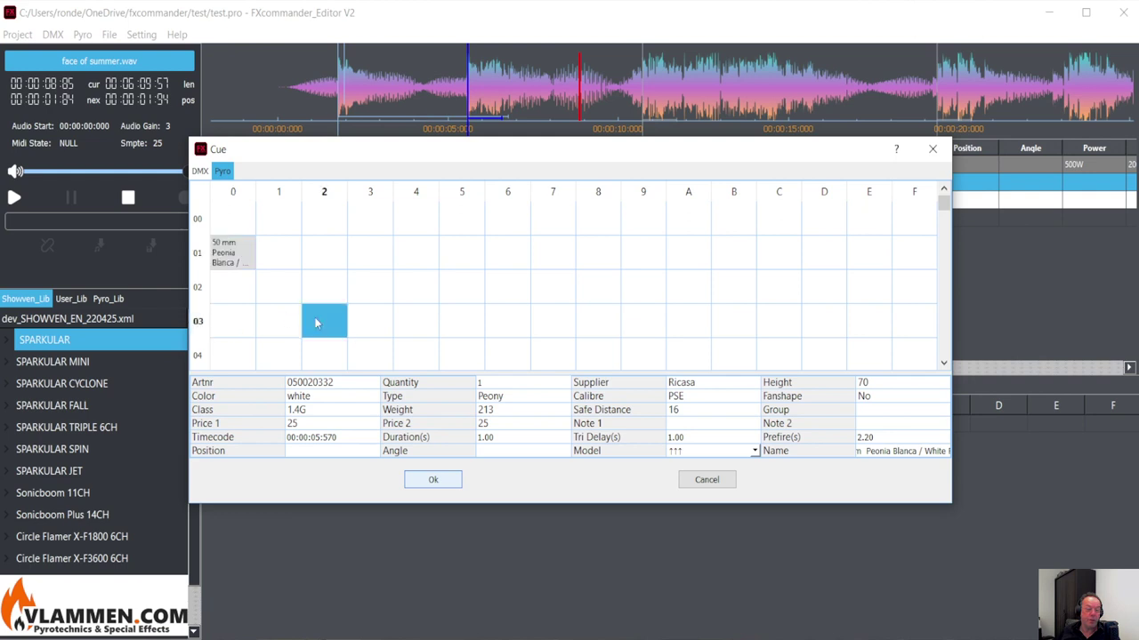
pyautogui.click(433, 480)
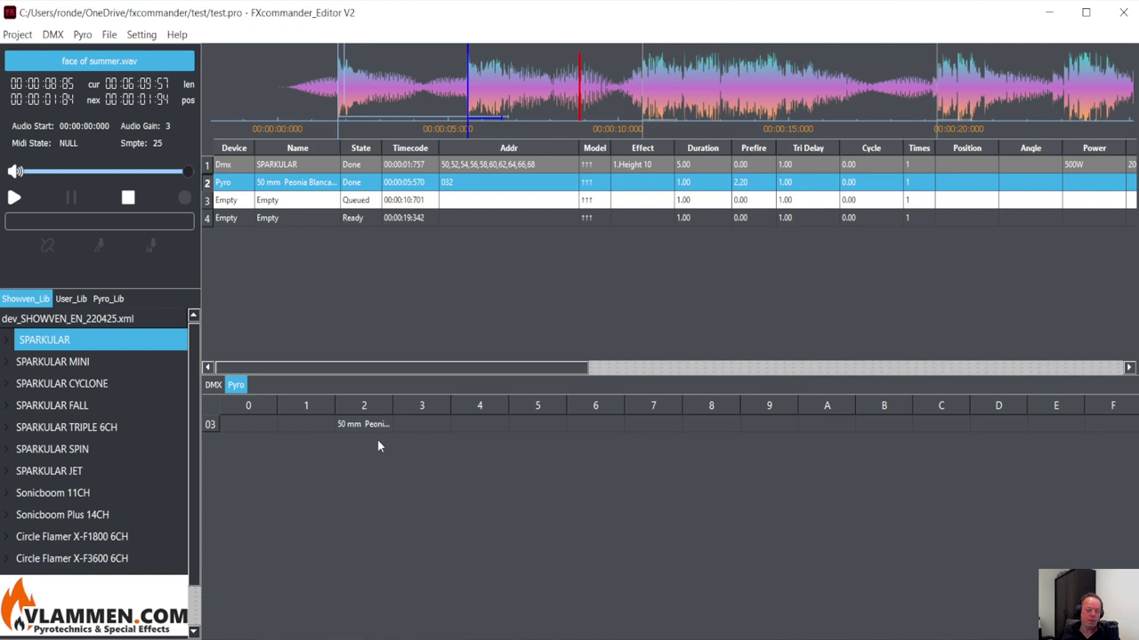
# Step: Assign the 50 mm Peonia Blanca cue to column 0 of both rows 01 and 03 in the pyro grid
pyautogui.rightClick(460, 185)
pyautogui.click(487, 193)
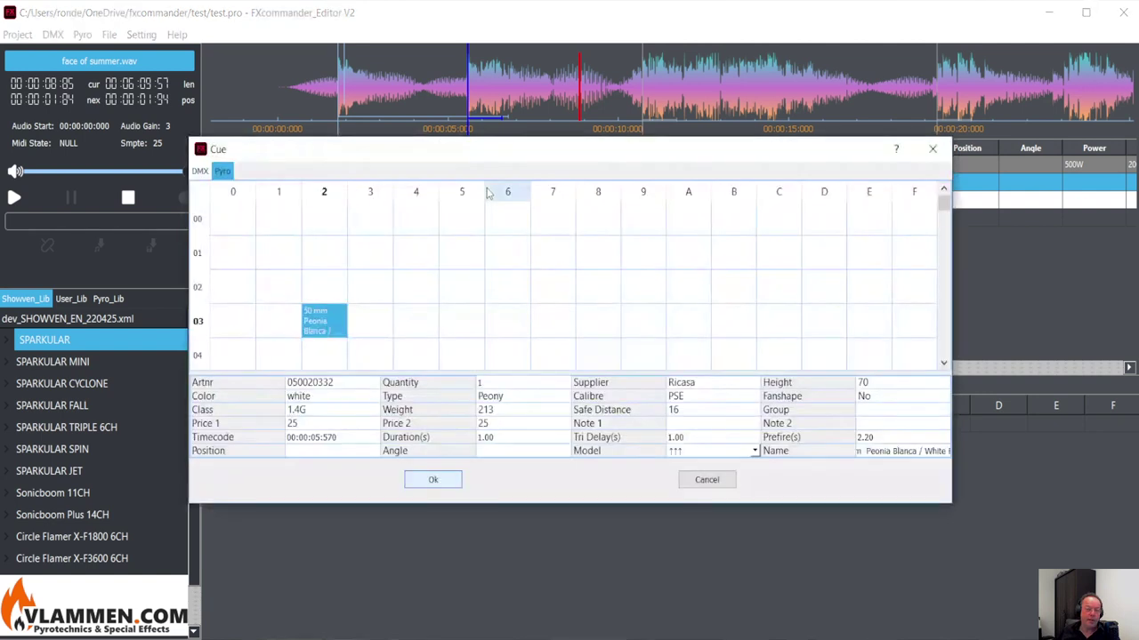
pyautogui.click(220, 257)
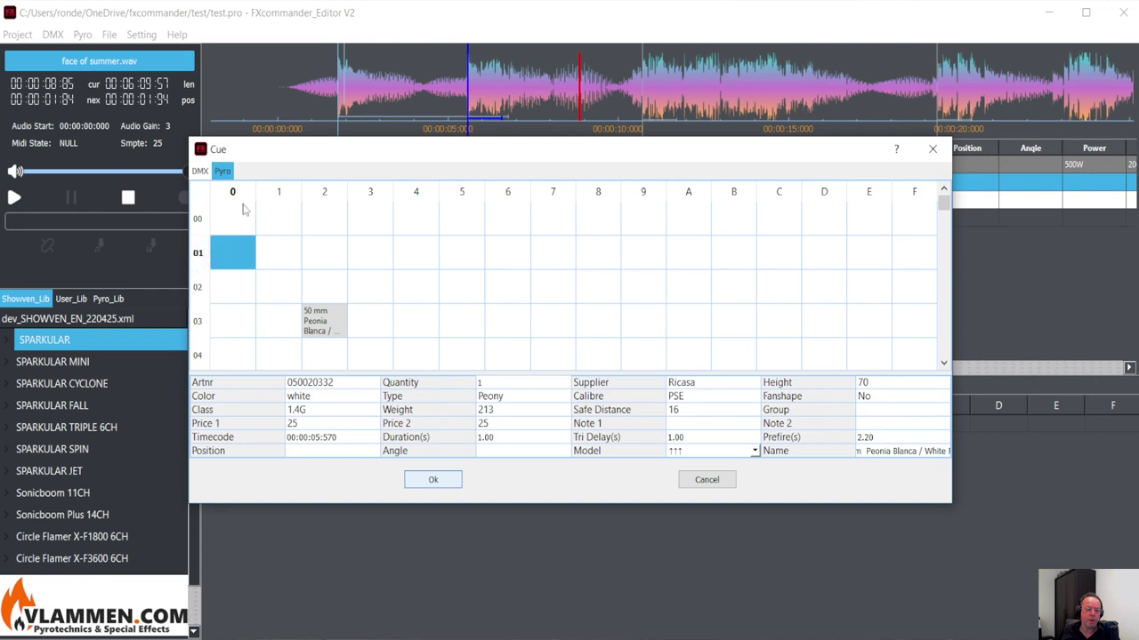
pyautogui.click(229, 326)
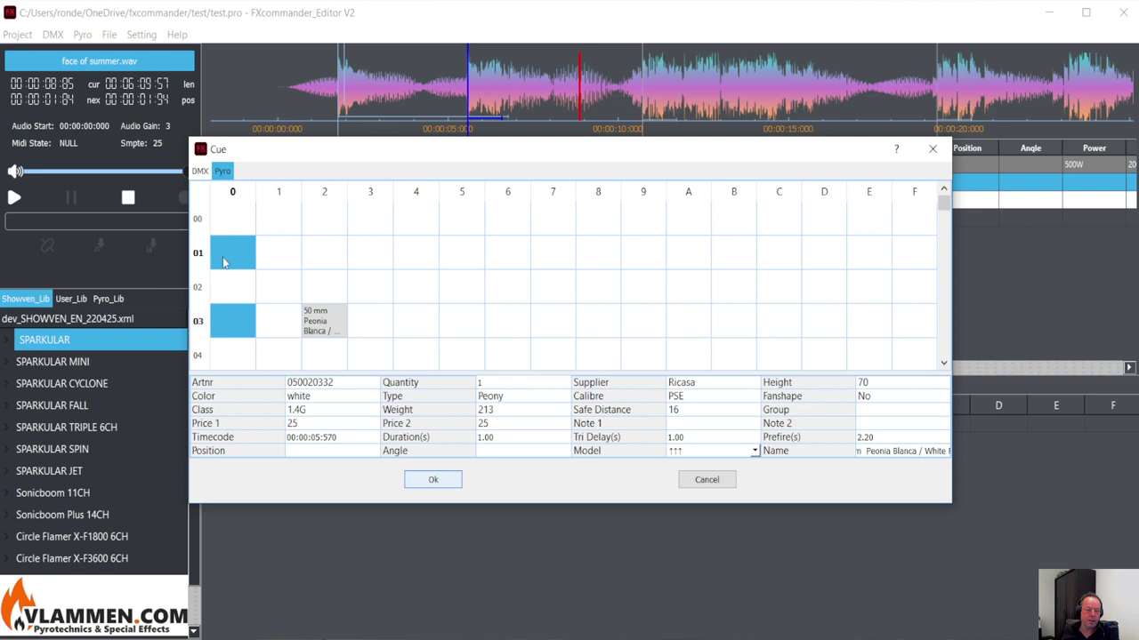
pyautogui.click(433, 481)
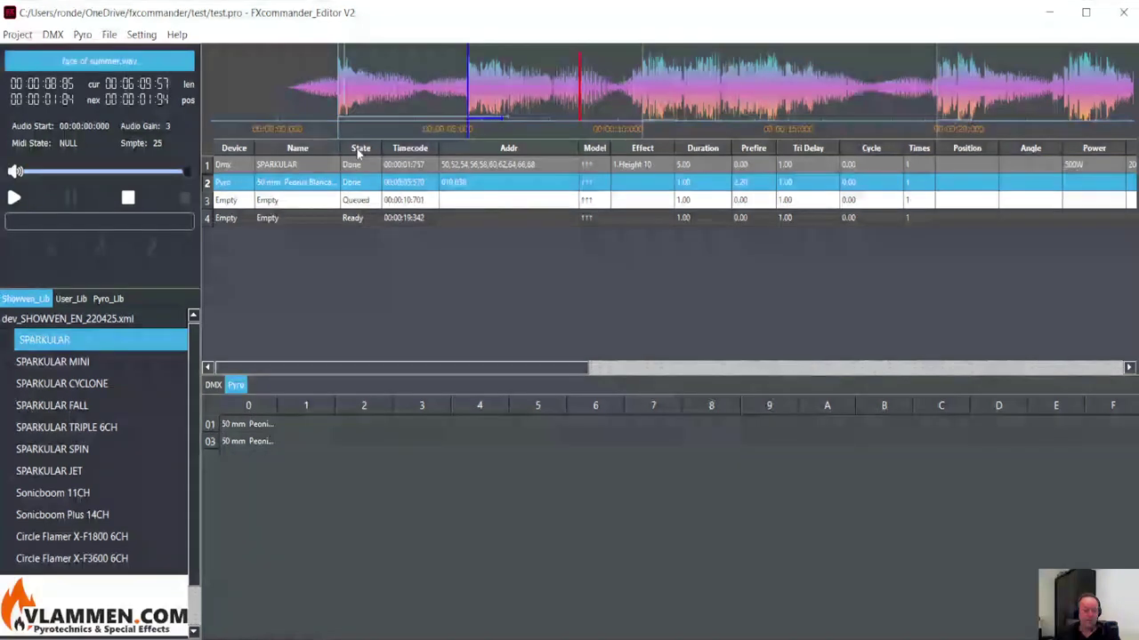
# Step: Move the playhead to about 00:00:00:80, ahead of the SPARKULAR cue
pyautogui.scroll(-2, 411, 275)
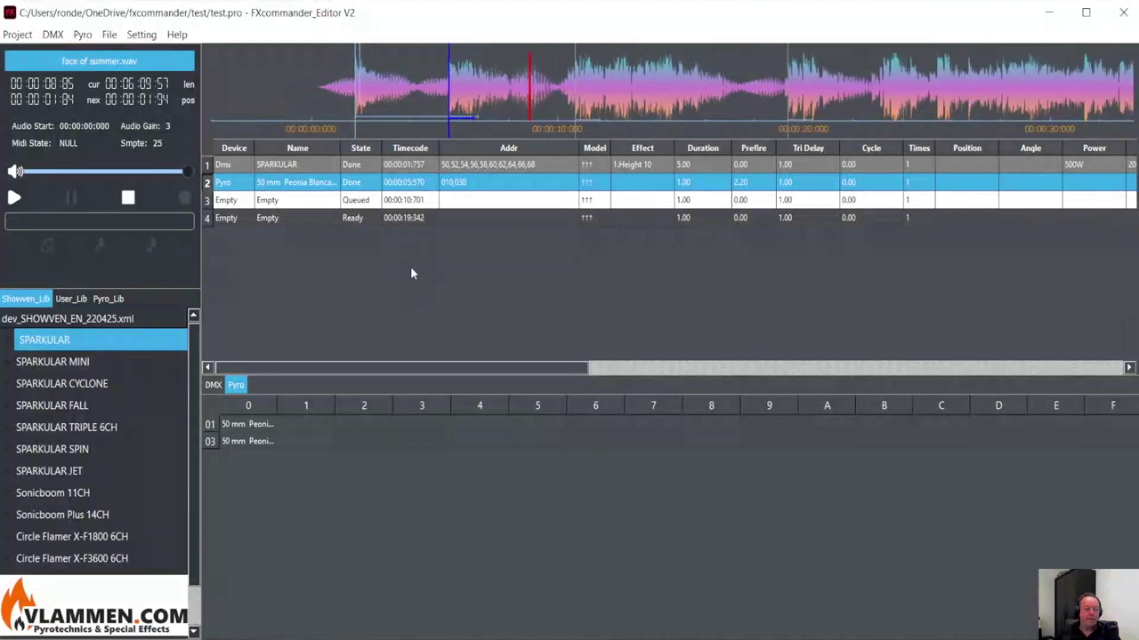
pyautogui.click(368, 108)
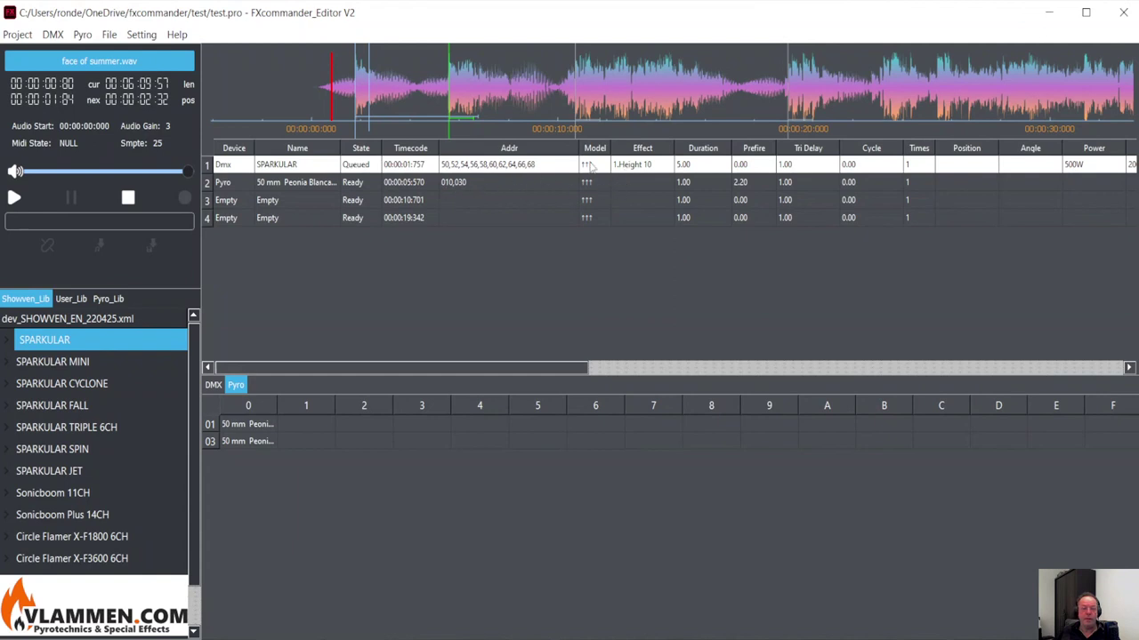
pyautogui.rightClick(448, 170)
pyautogui.click(485, 174)
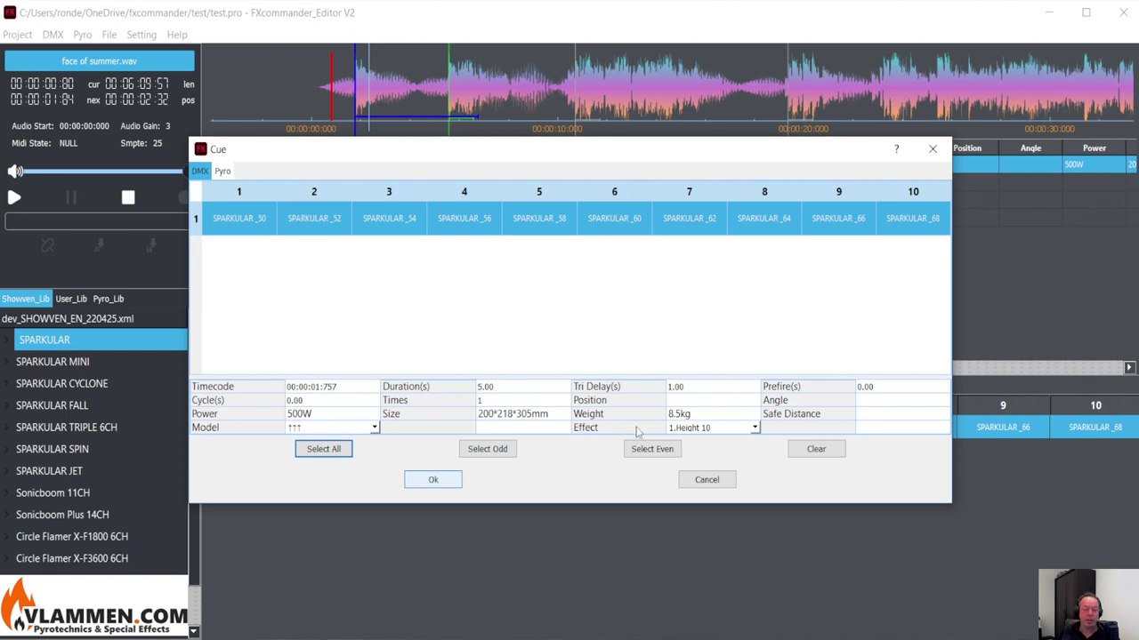
pyautogui.click(755, 428)
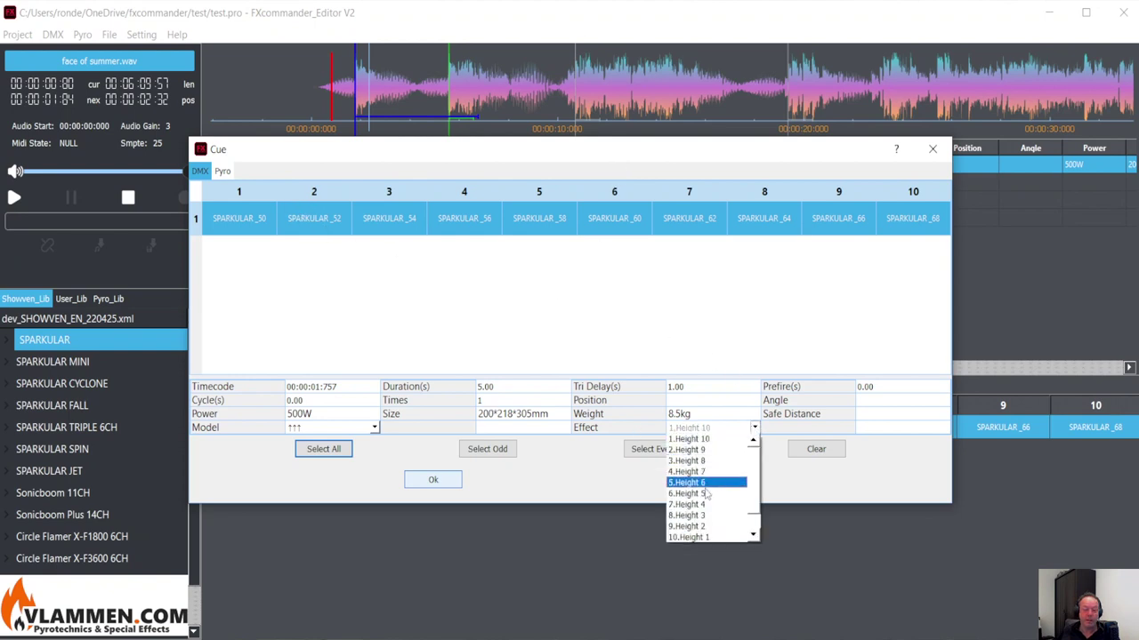
pyautogui.click(703, 494)
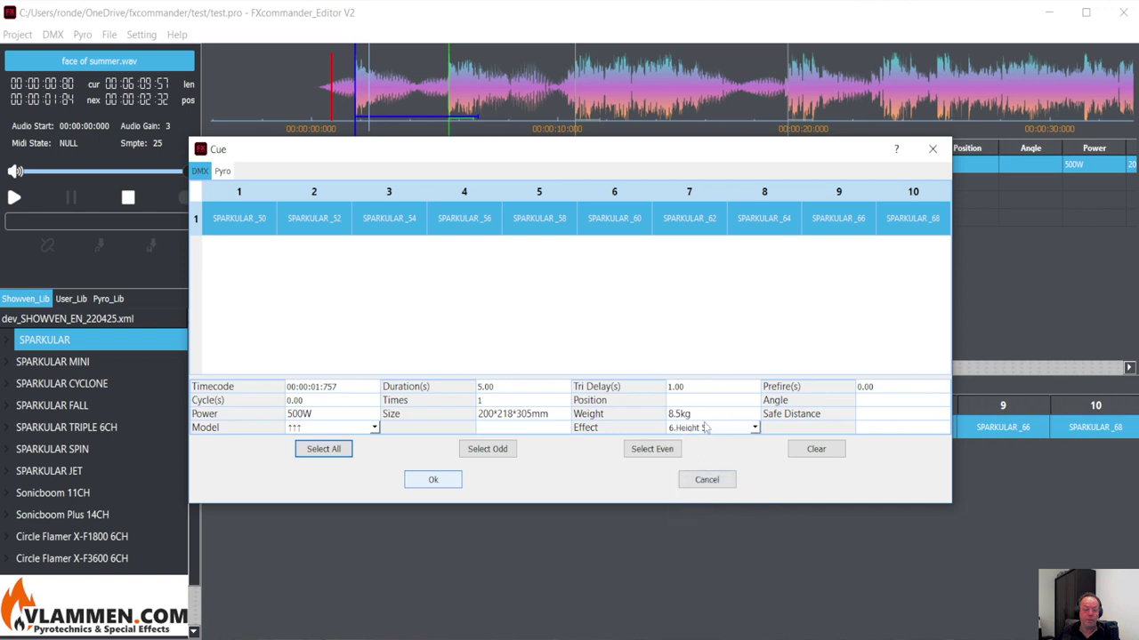
pyautogui.click(690, 482)
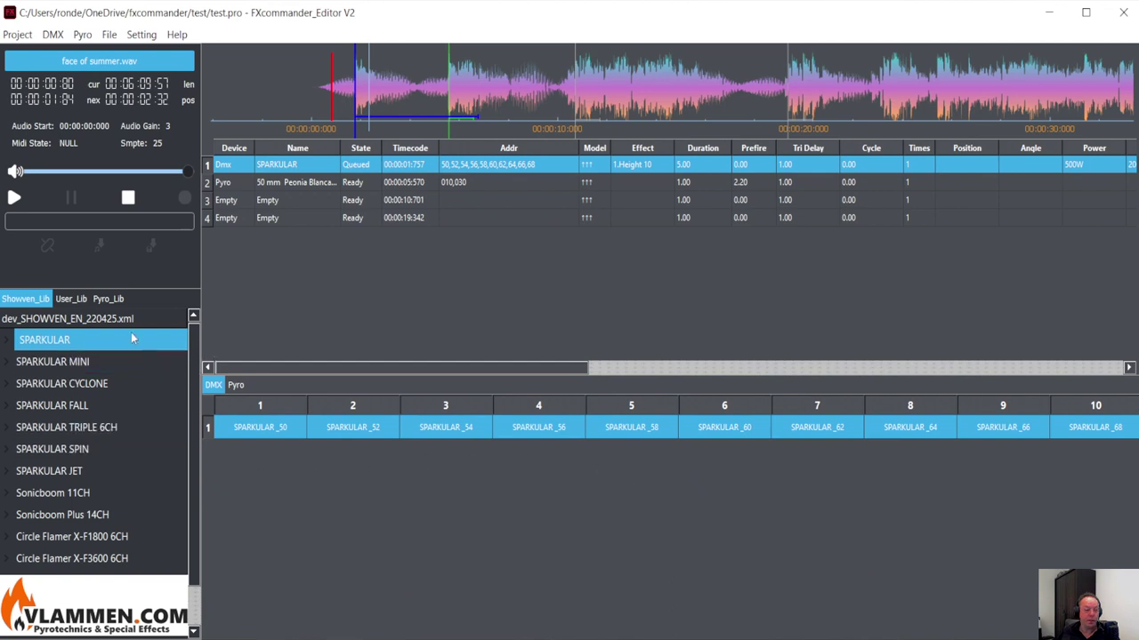
# Step: Add one Circle Flamer X-F1800 6CH from the Showven library to the DMX devices at start address 100
pyautogui.scroll(-1, 178, 480)
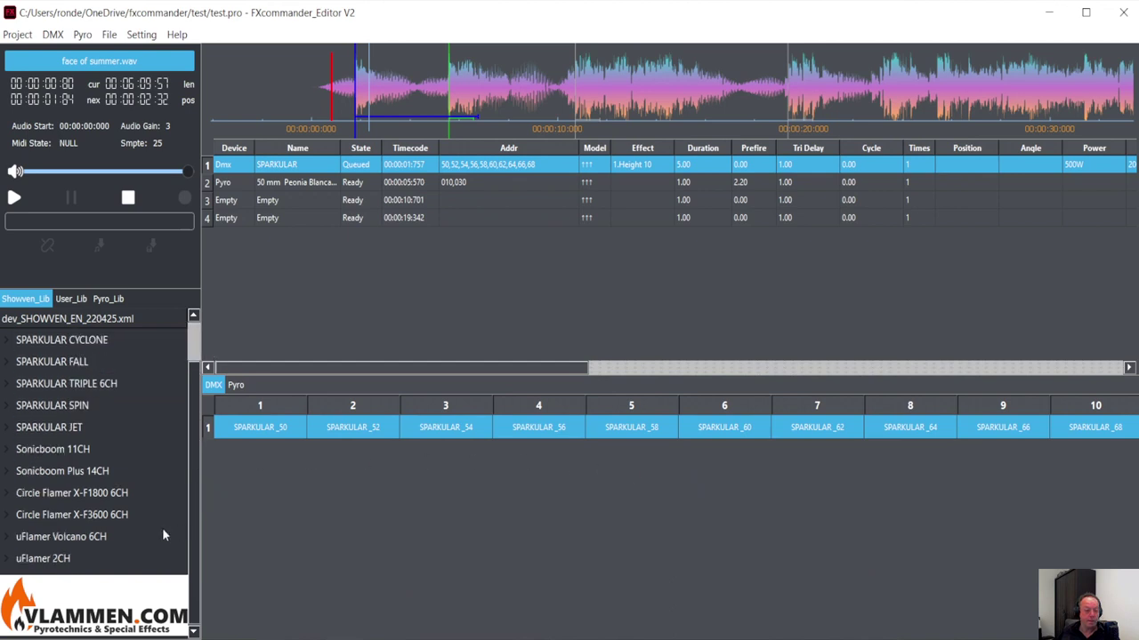
pyautogui.rightClick(104, 497)
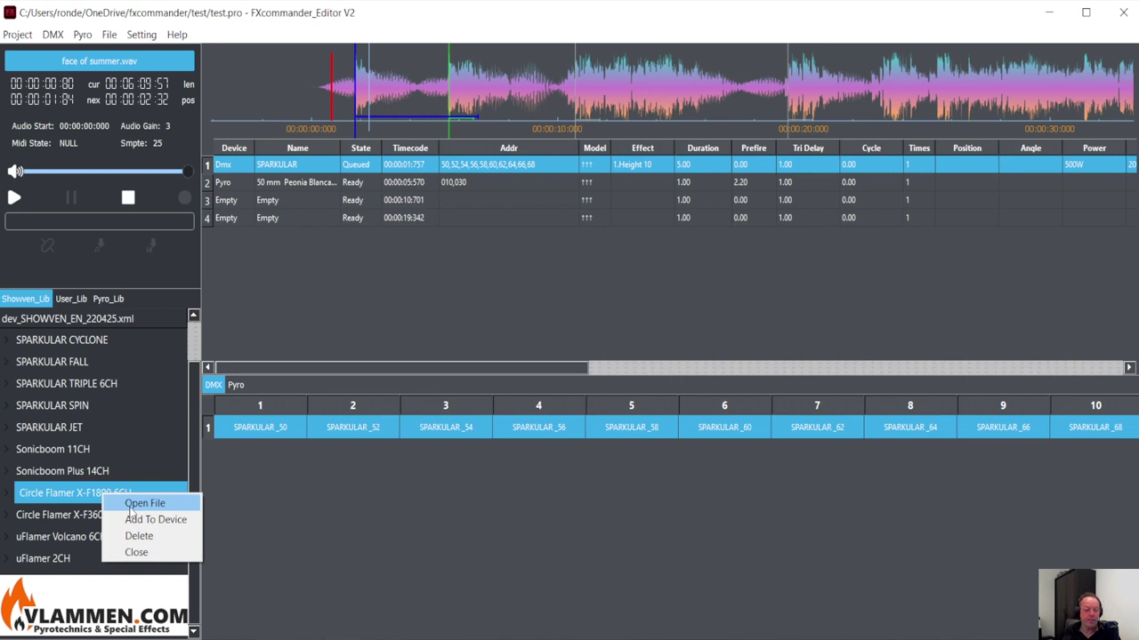
pyautogui.click(140, 518)
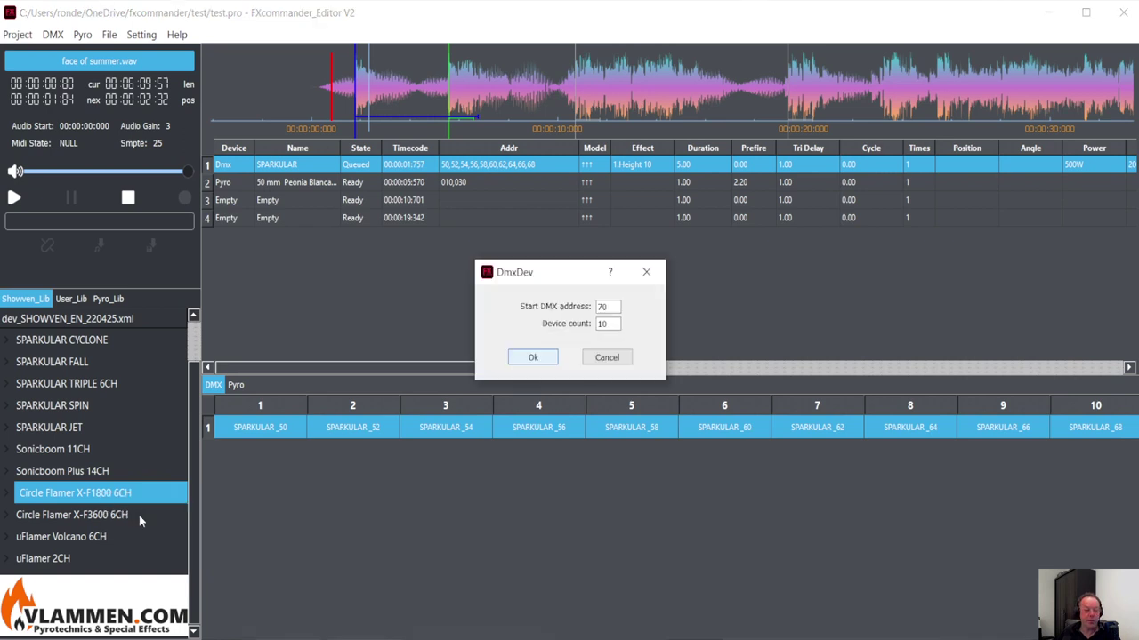
pyautogui.doubleClick(606, 307)
pyautogui.write('100')
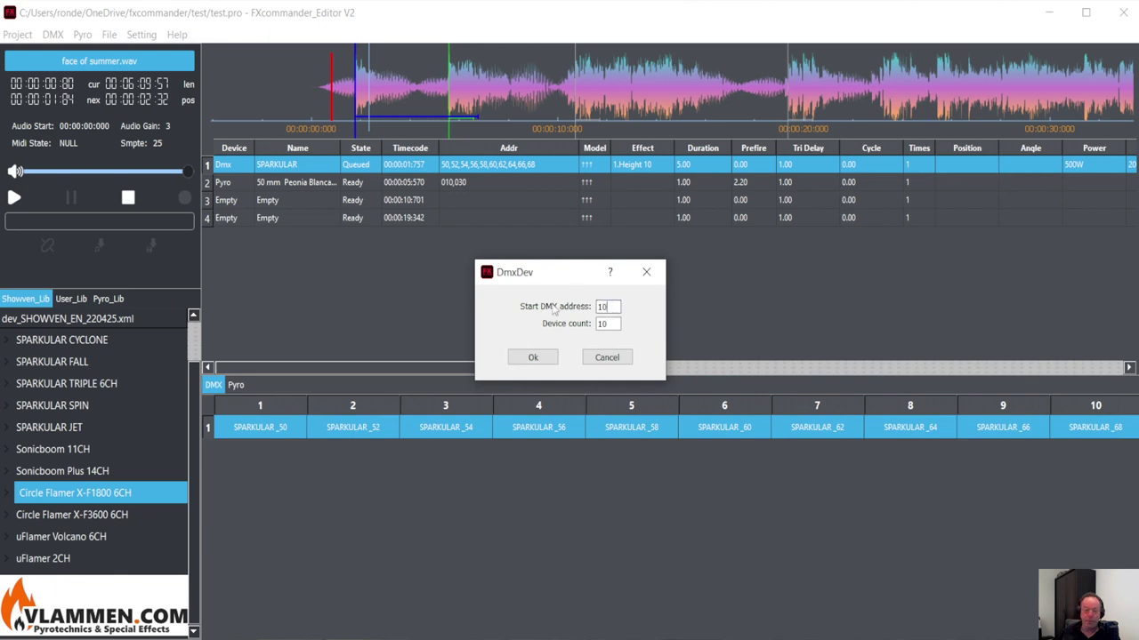
pyautogui.press('Tab')
pyautogui.write('1')
pyautogui.click(549, 358)
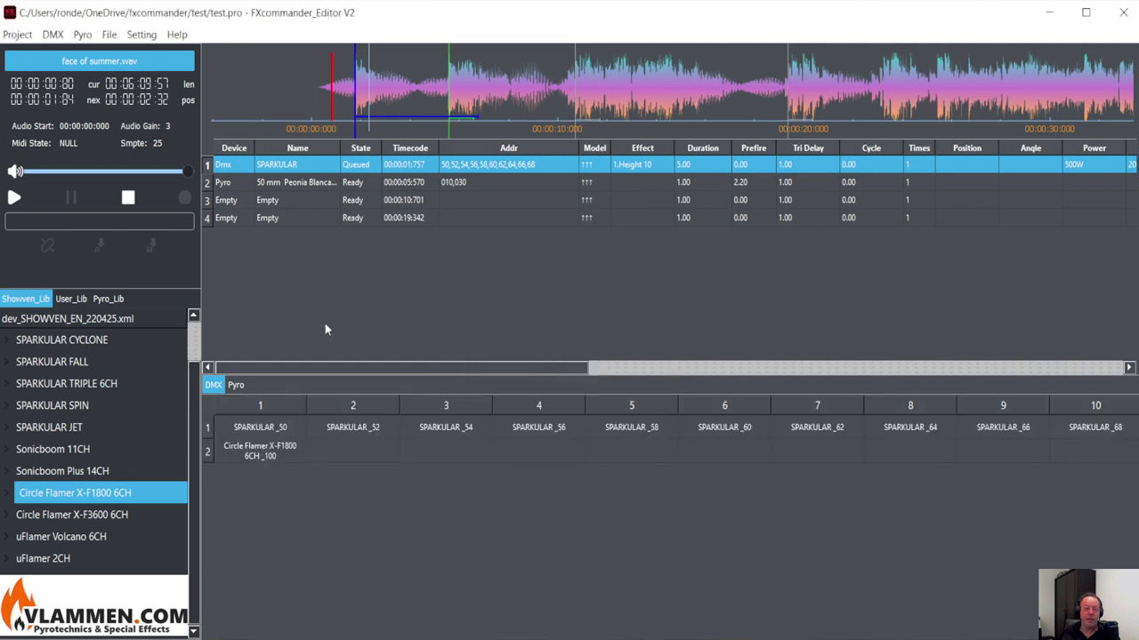
# Step: Switch the cue display from Table view back to the graphical timeline view
pyautogui.scroll(-2, 322, 129)
pyautogui.click(141, 35)
pyautogui.moveTo(155, 76)
pyautogui.click(266, 81)
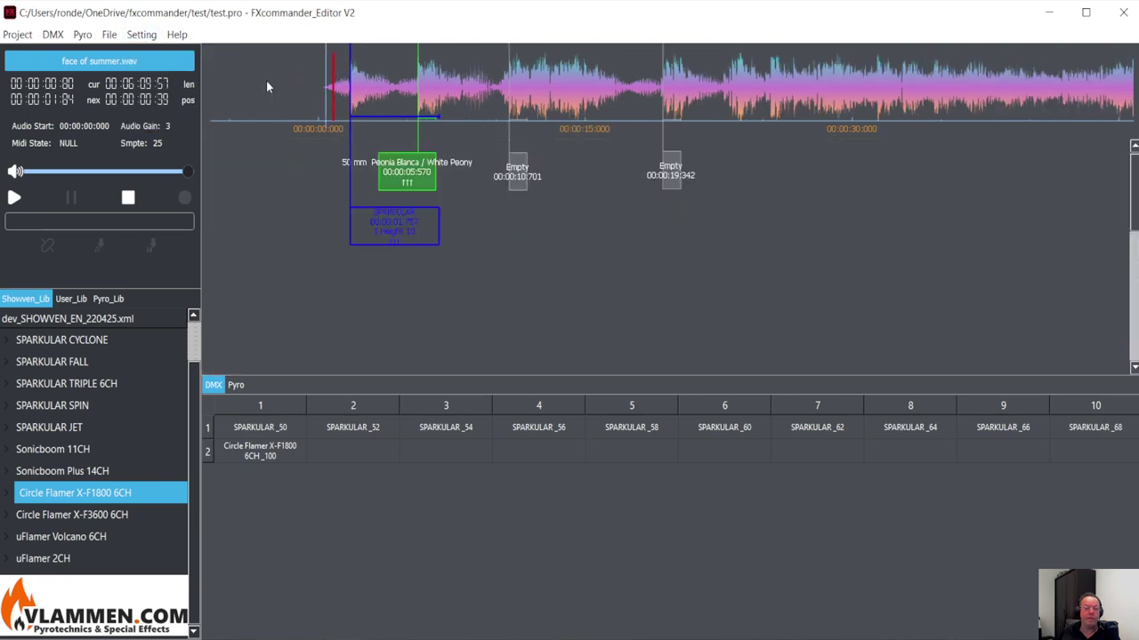
# Step: Assign the Circle Flamer X-F1800 at address 100 to the empty 00:00:19:342 cue with the effect *55.Wave 8-->1
pyautogui.click(673, 181)
pyautogui.rightClick(672, 180)
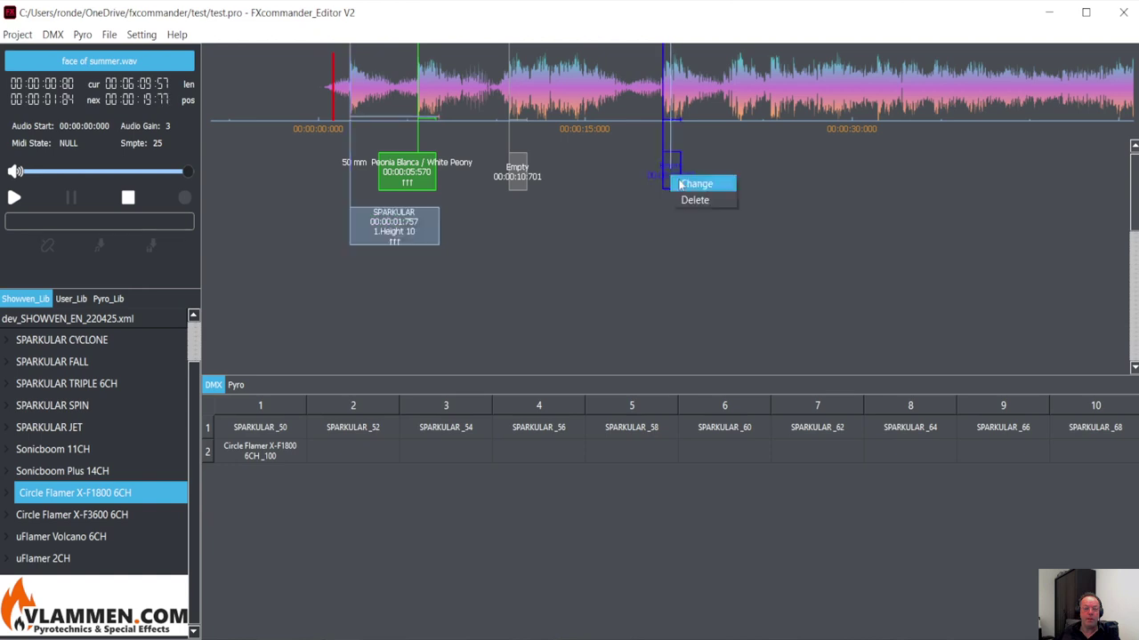
pyautogui.click(694, 184)
pyautogui.click(240, 257)
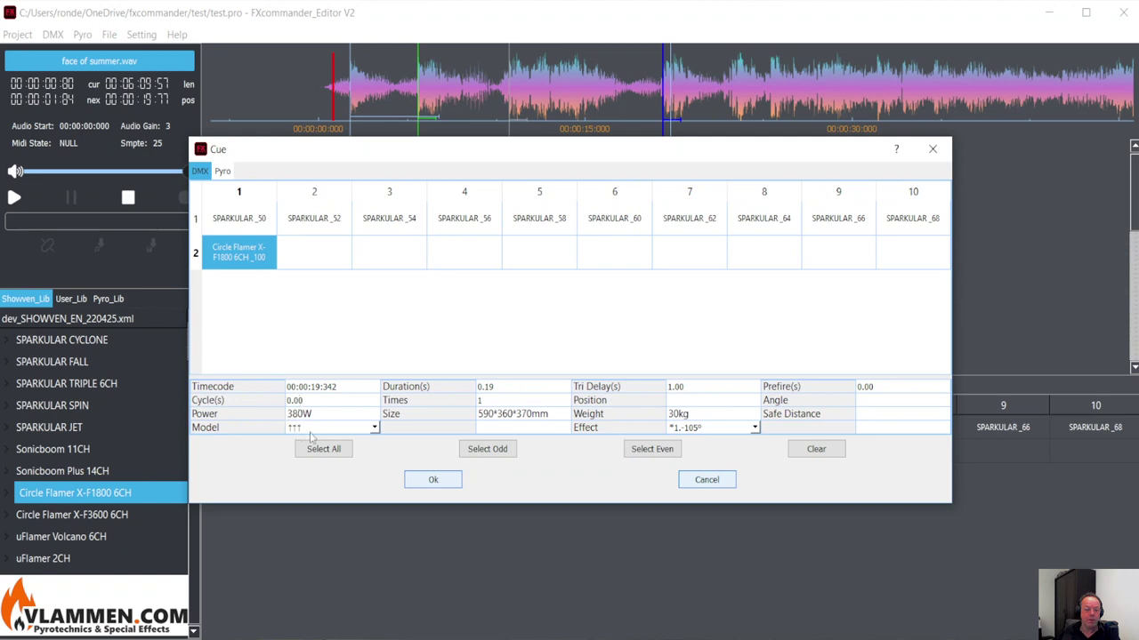
pyautogui.click(375, 428)
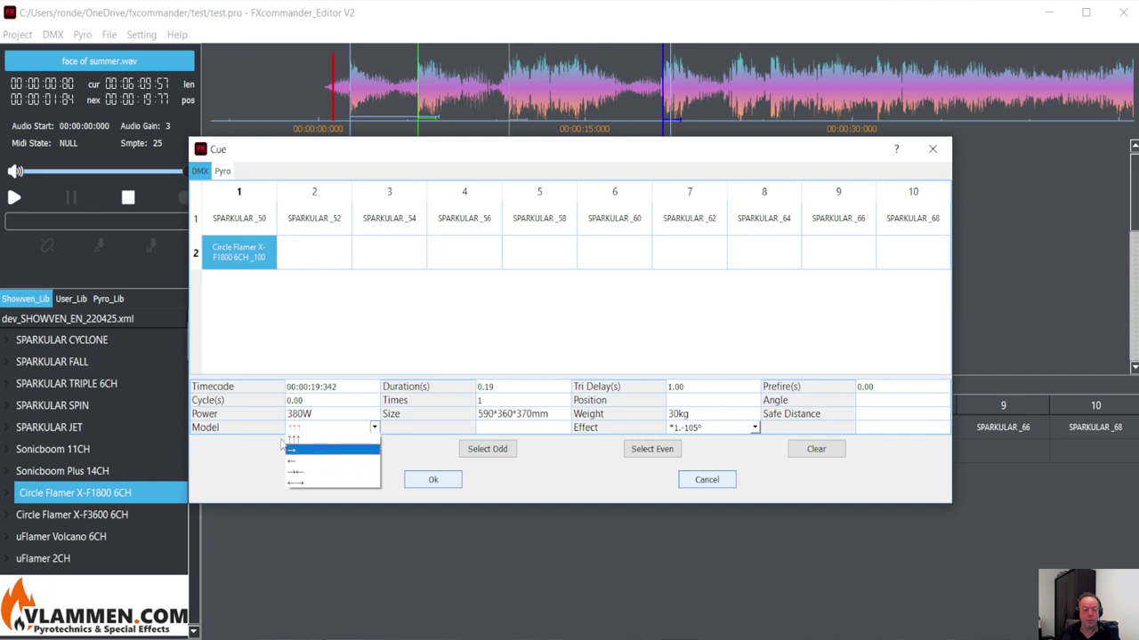
pyautogui.click(415, 464)
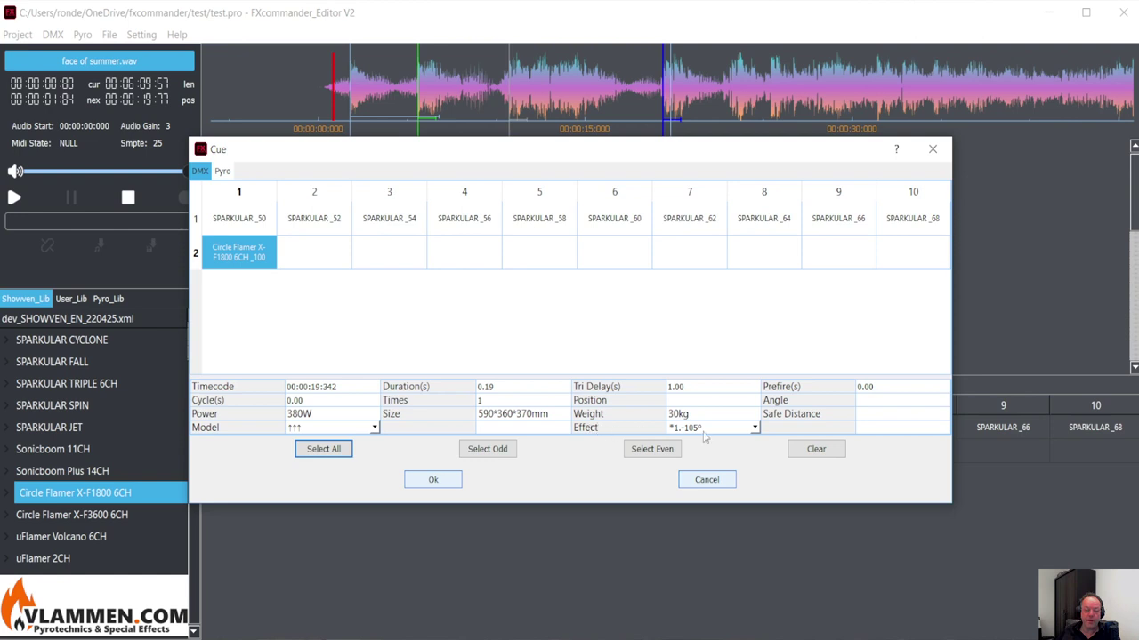
pyautogui.click(754, 428)
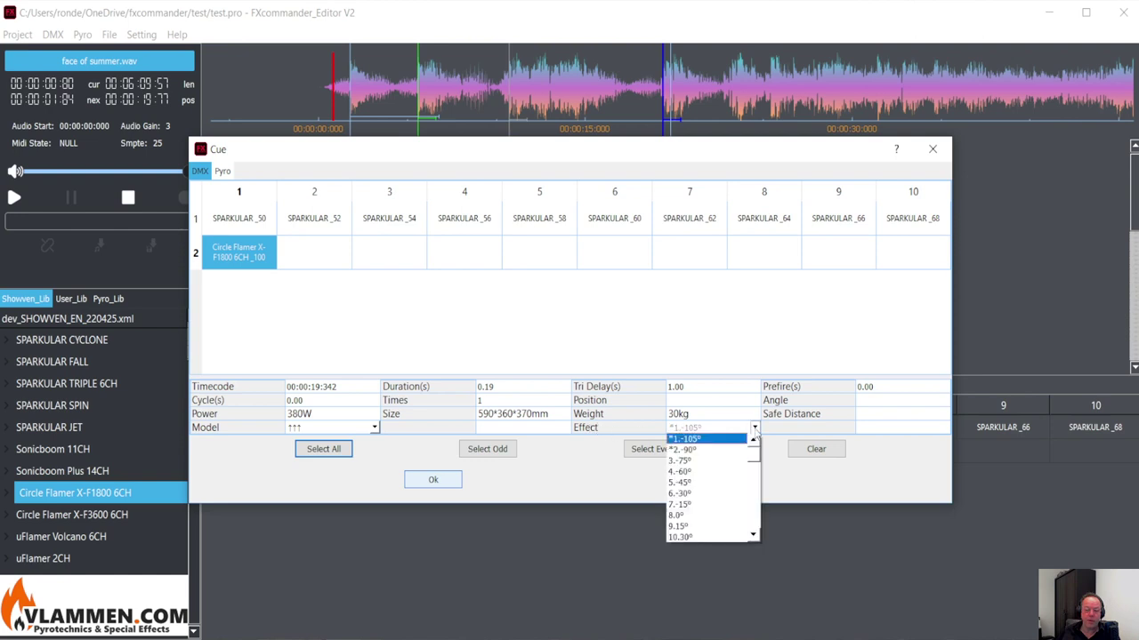
pyautogui.scroll(-8, 730, 472)
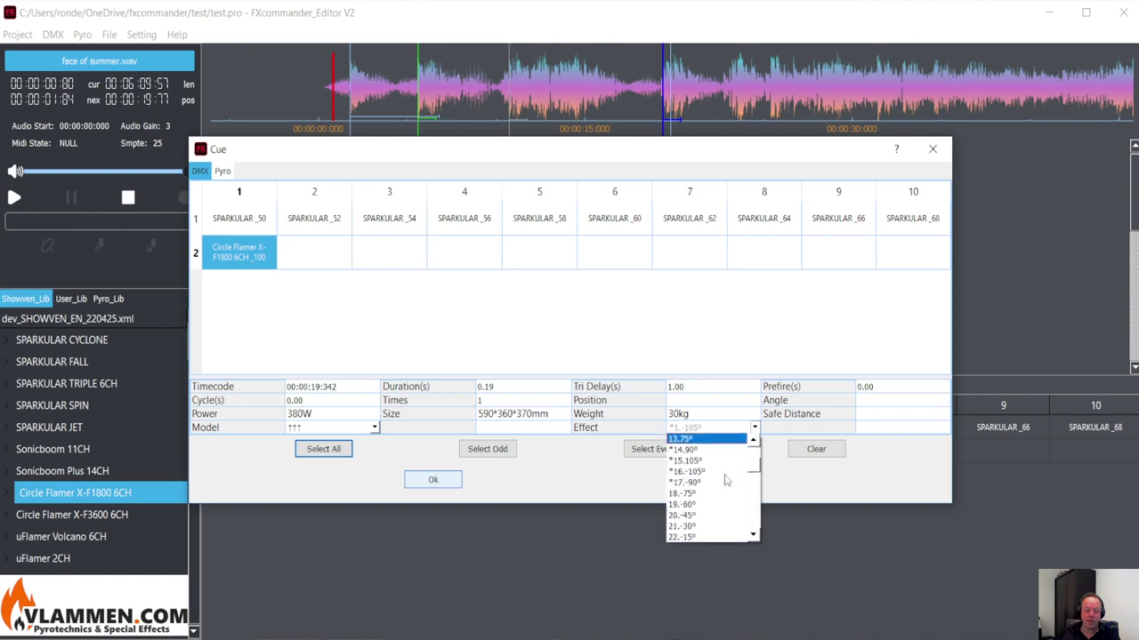
pyautogui.scroll(-5, 716, 483)
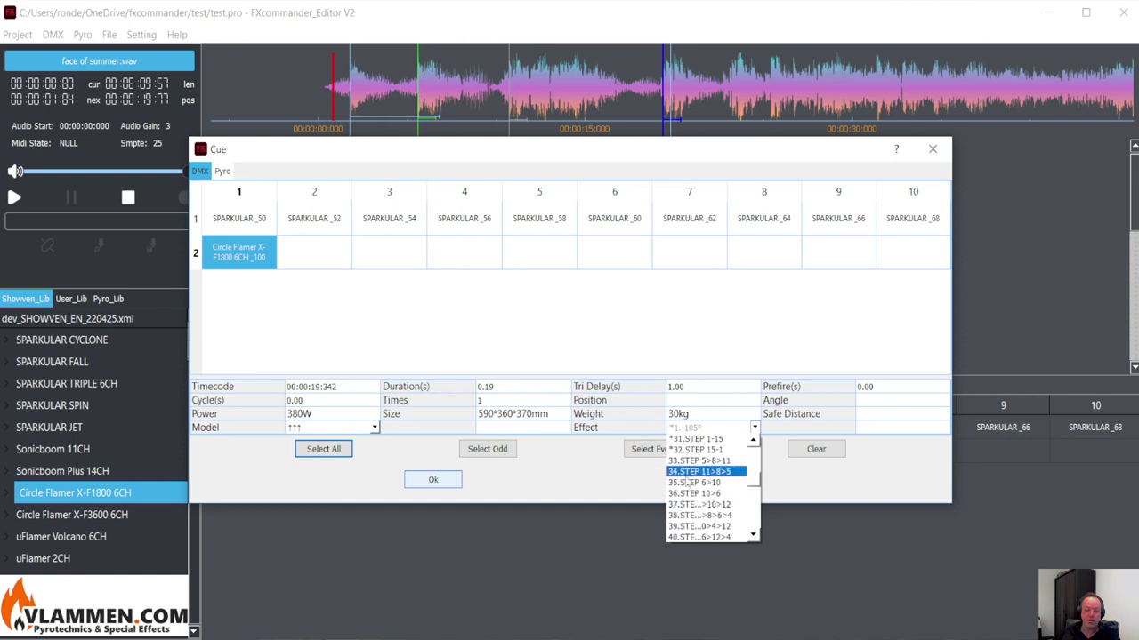
pyautogui.scroll(-4, 703, 478)
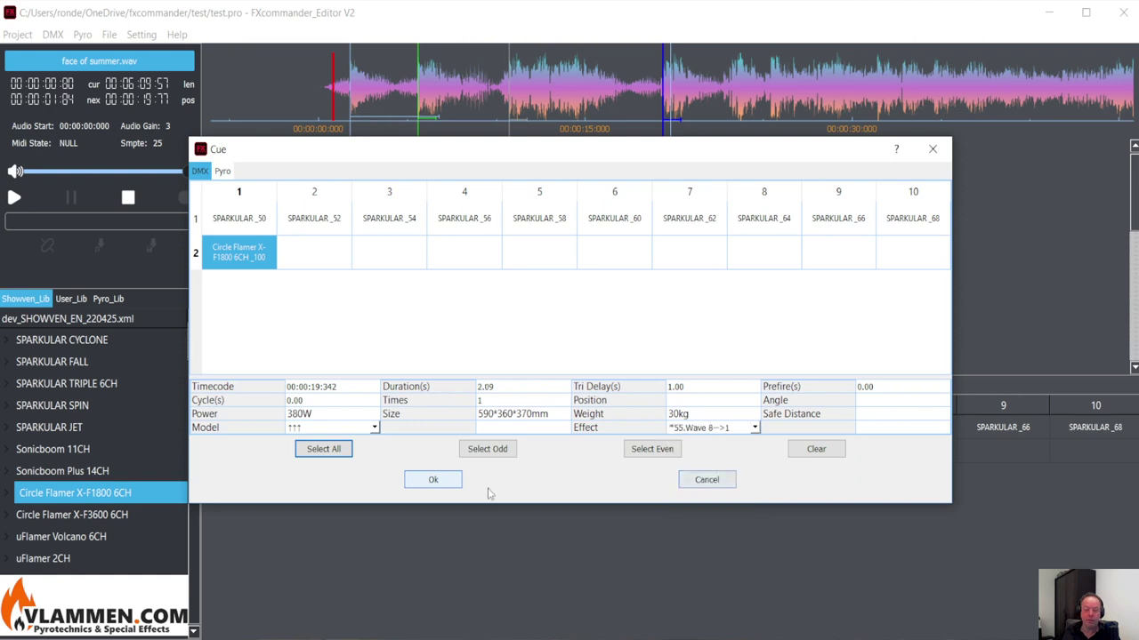
pyautogui.click(432, 481)
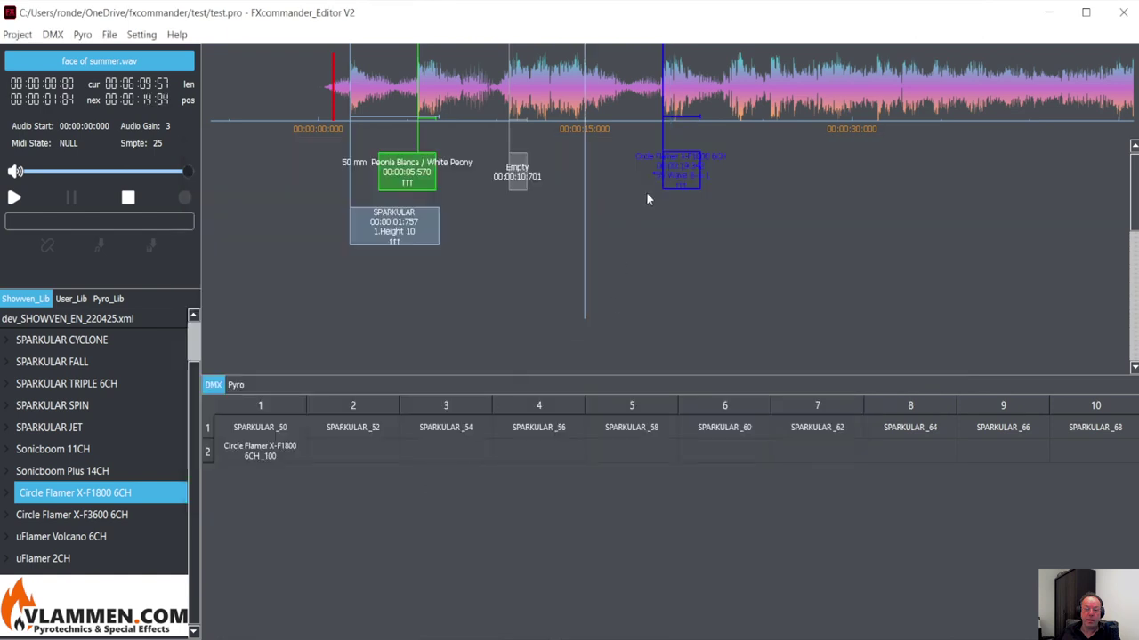
pyautogui.click(709, 211)
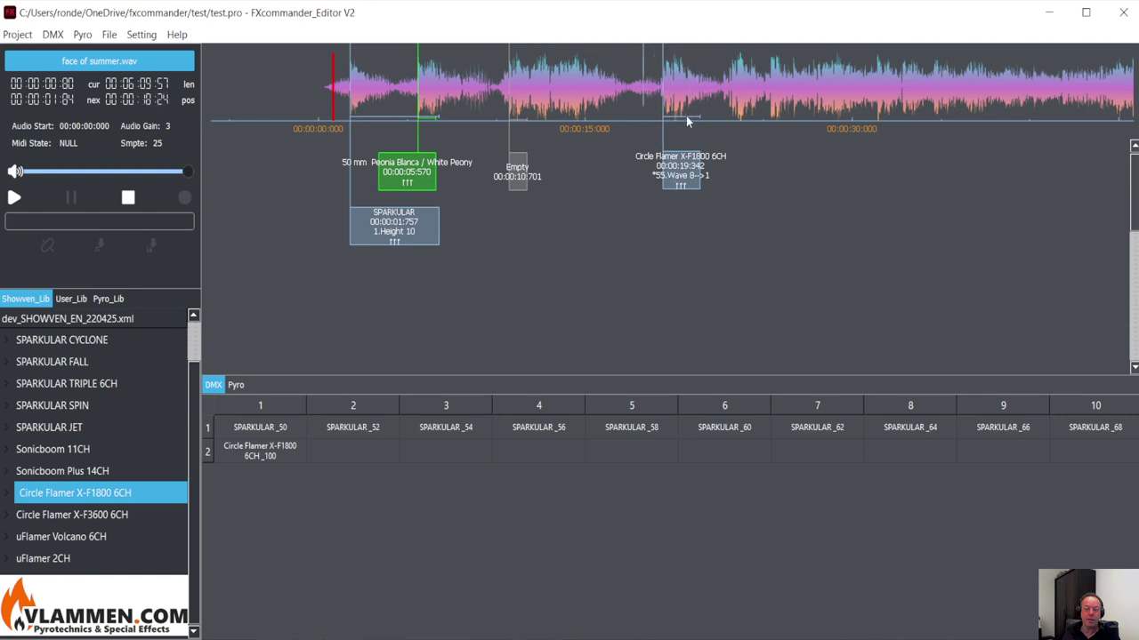
# Step: Change the Circle Flamer cue's effect to 65.STEP 3>13
pyautogui.click(684, 174)
pyautogui.rightClick(685, 175)
pyautogui.click(707, 178)
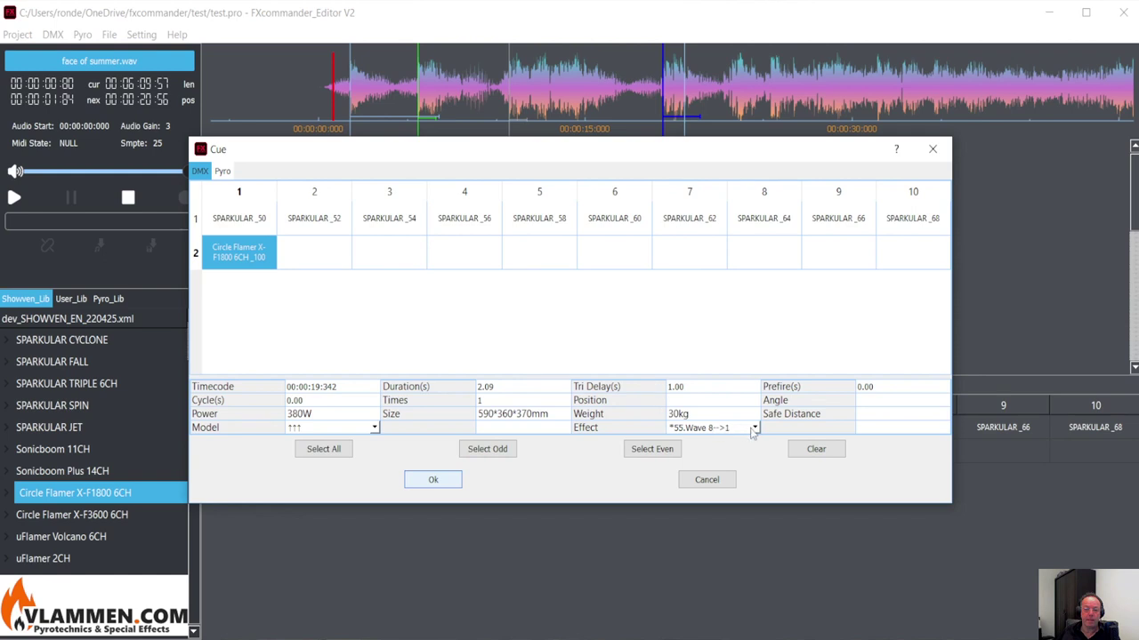
pyautogui.click(753, 428)
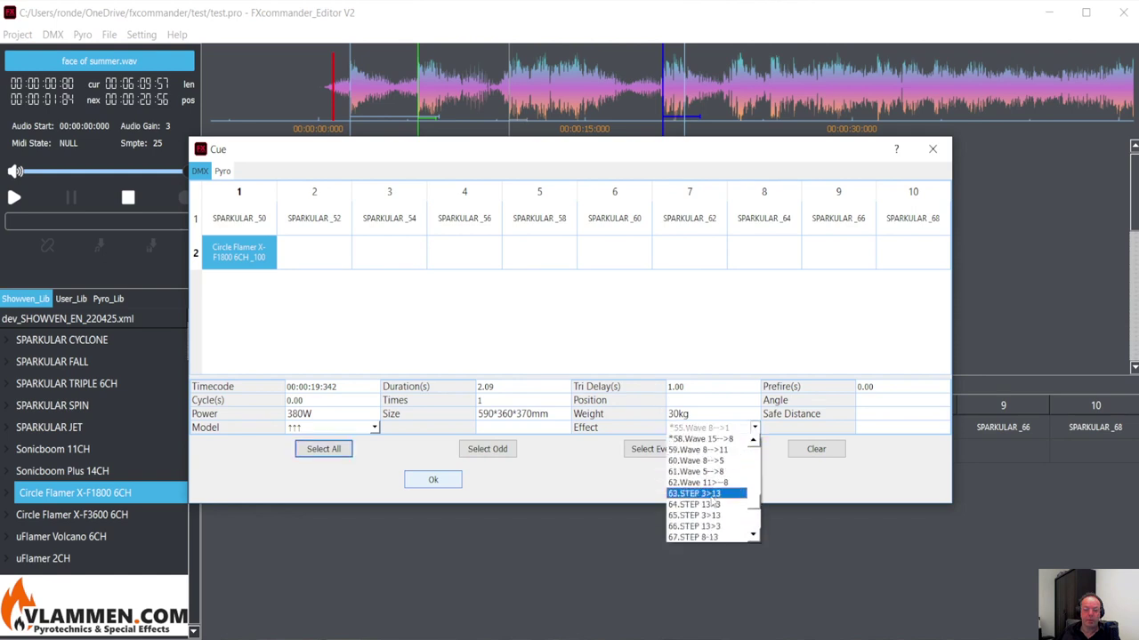
pyautogui.click(715, 516)
pyautogui.click(433, 481)
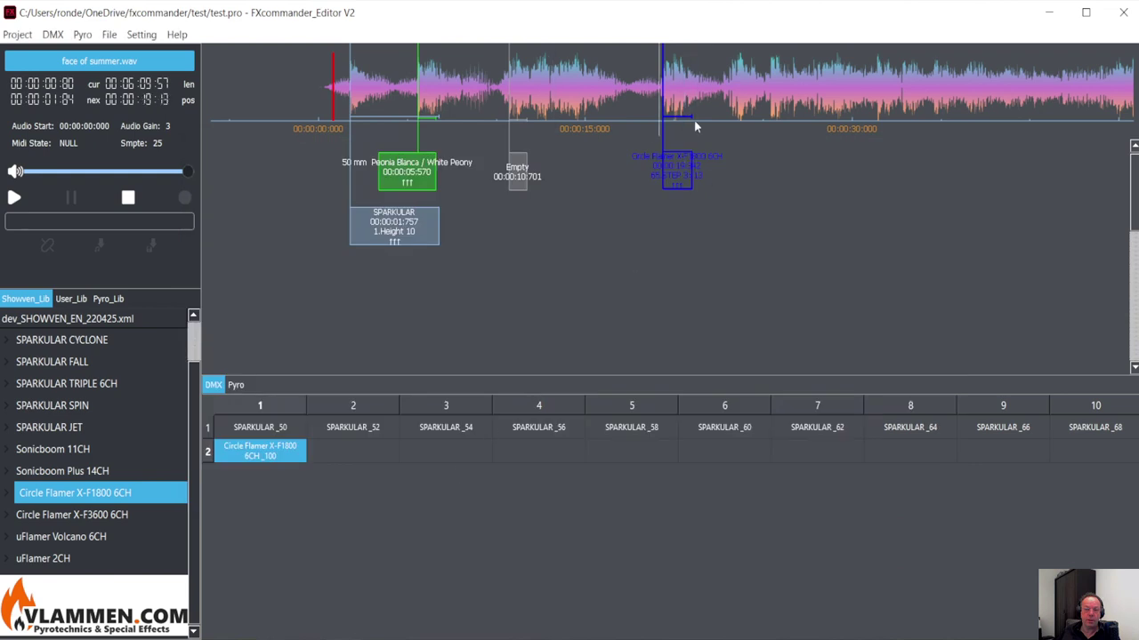
# Step: Look through the Circle Flamer cue's effect options and reapply the effect 65.STEP 3>13
pyautogui.rightClick(682, 170)
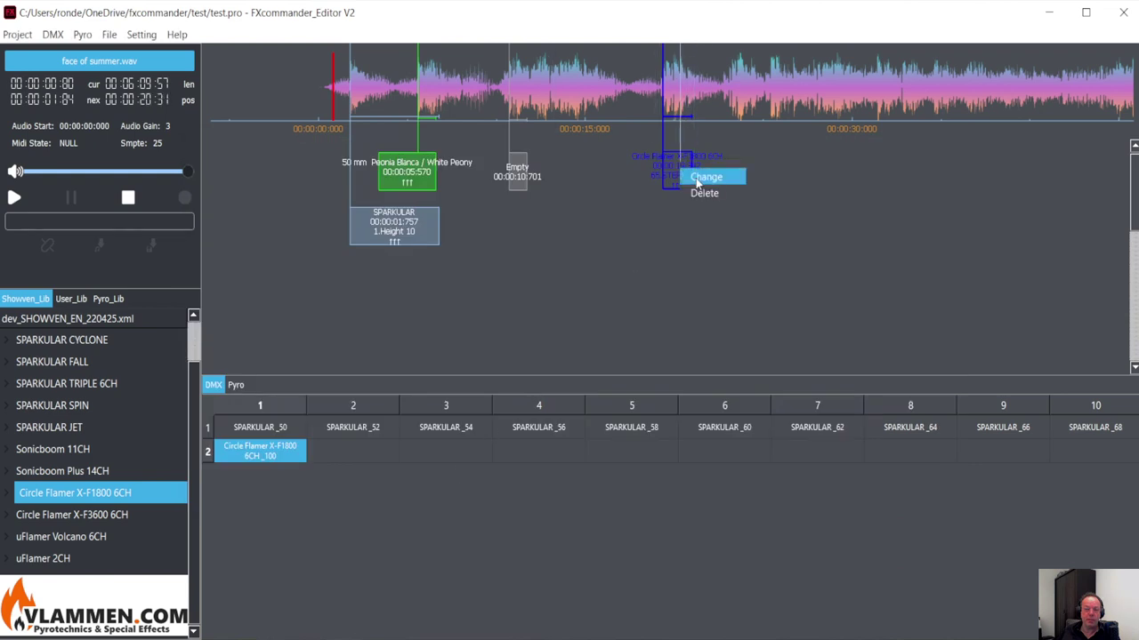
pyautogui.click(696, 178)
pyautogui.click(732, 430)
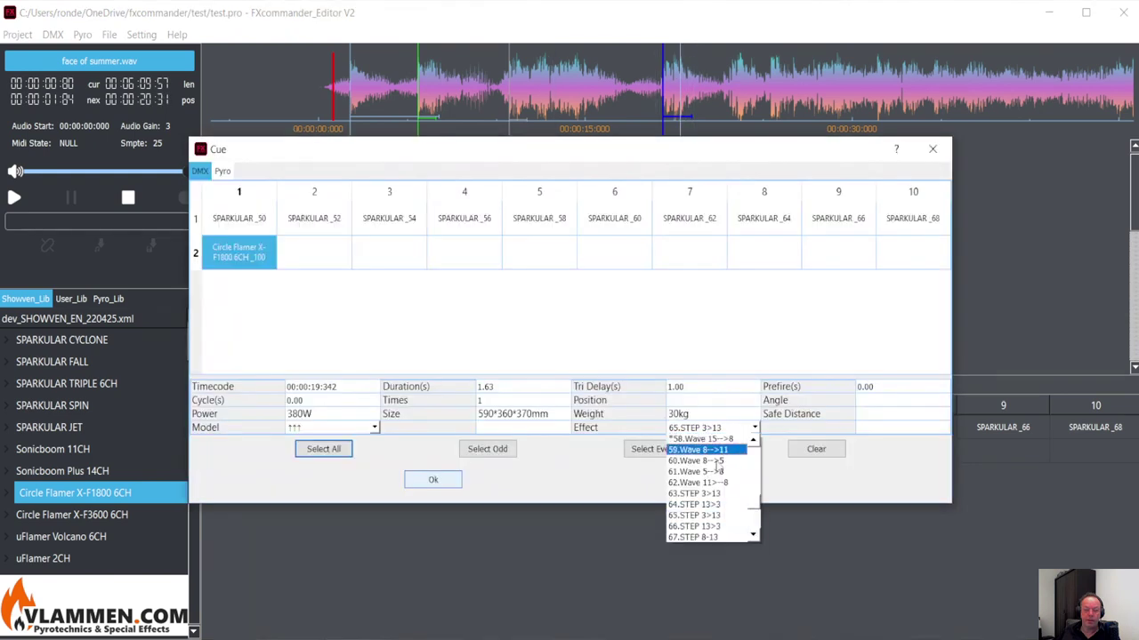
pyautogui.scroll(-7, 699, 464)
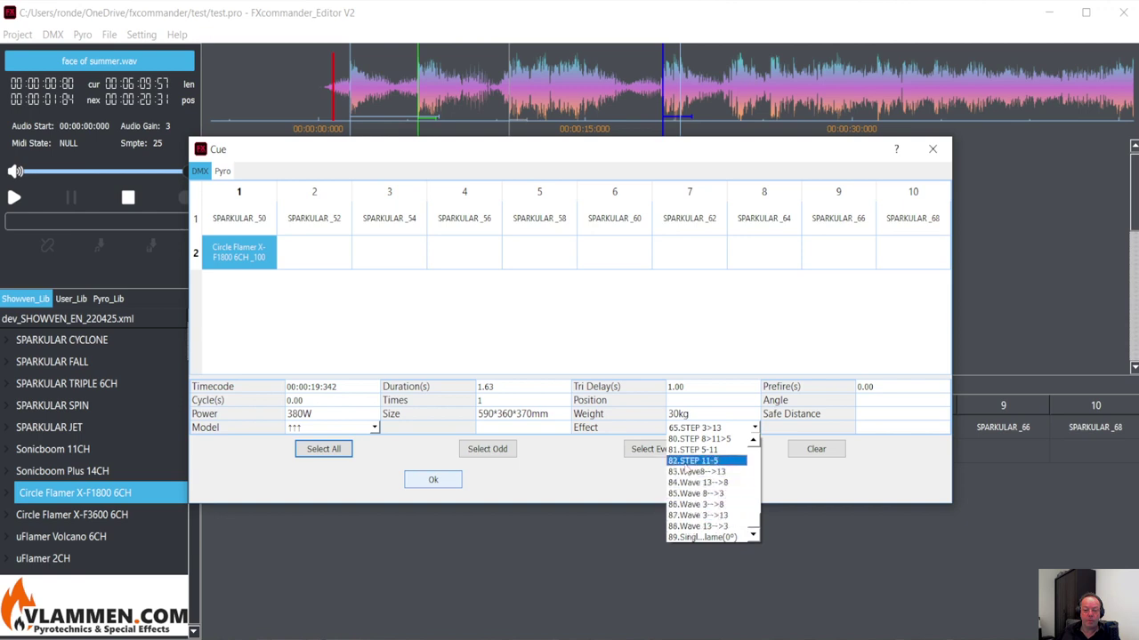
pyautogui.scroll(4, 692, 459)
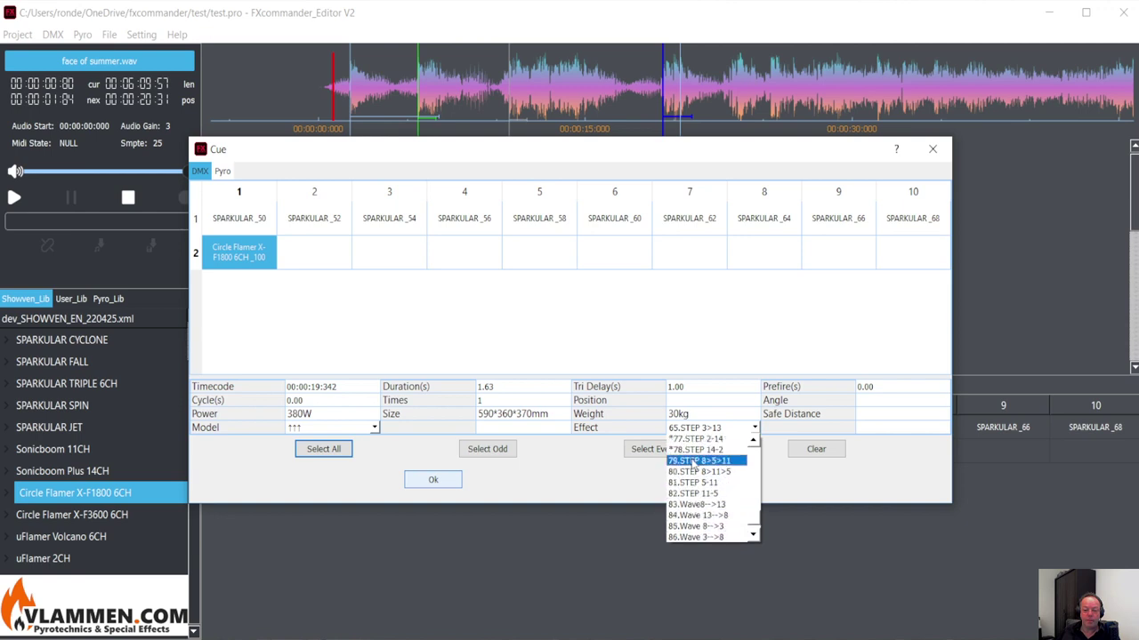
pyautogui.scroll(1, 690, 471)
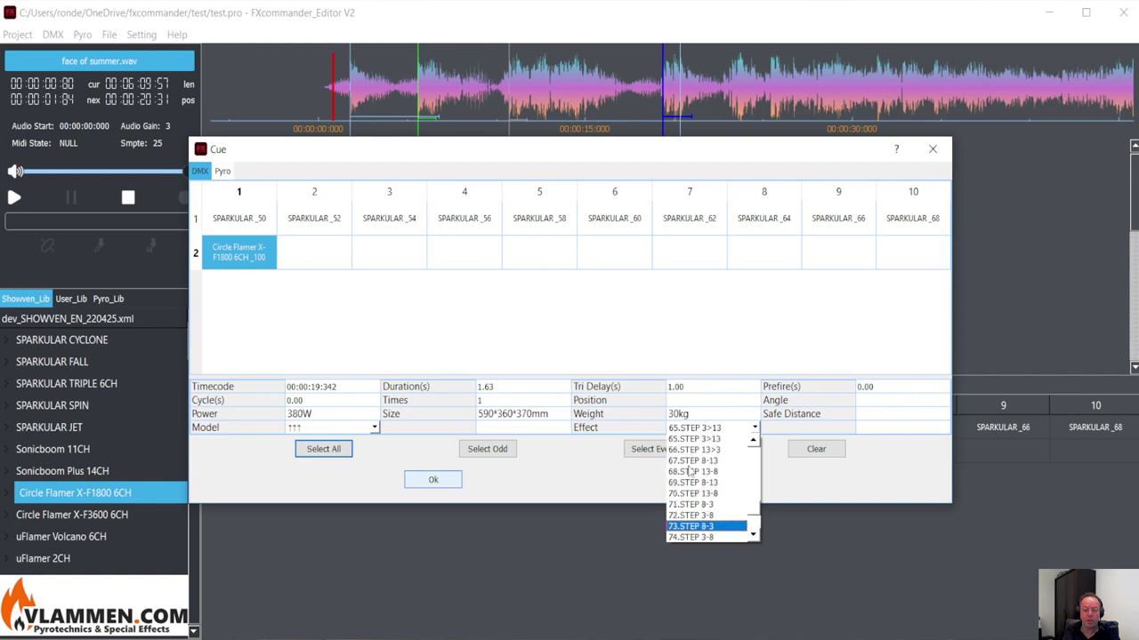
pyautogui.click(695, 441)
pyautogui.click(451, 482)
# Step: Change the Circle Flamer cue's effect to *32.STEP 15-1 and deselect the cue
pyautogui.rightClick(684, 168)
pyautogui.click(729, 177)
pyautogui.click(683, 430)
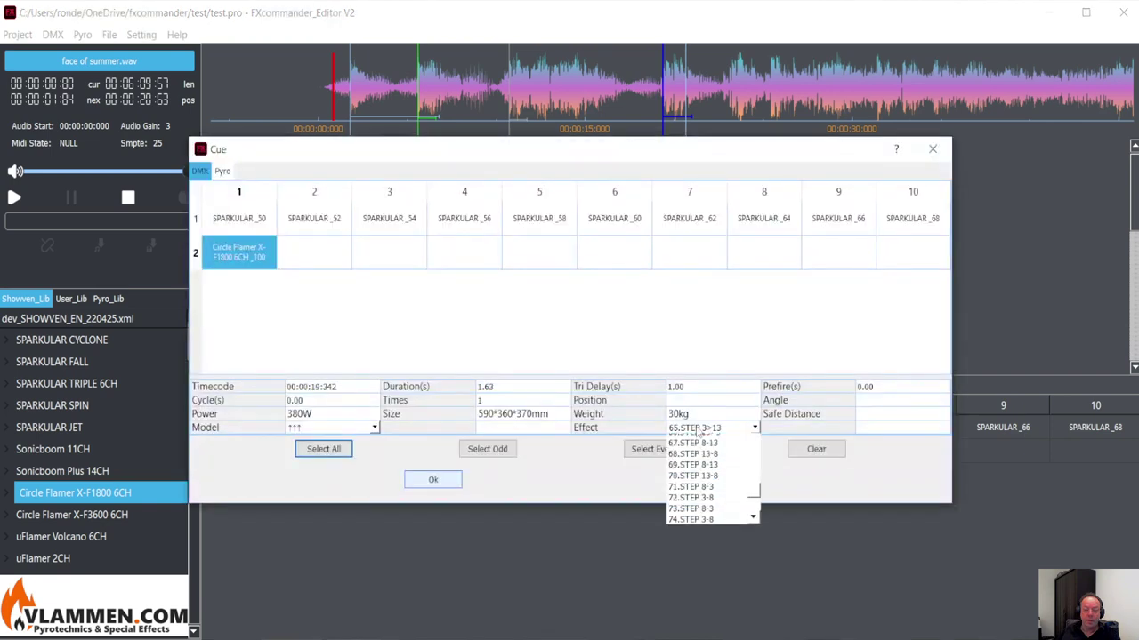
pyautogui.scroll(5, 704, 458)
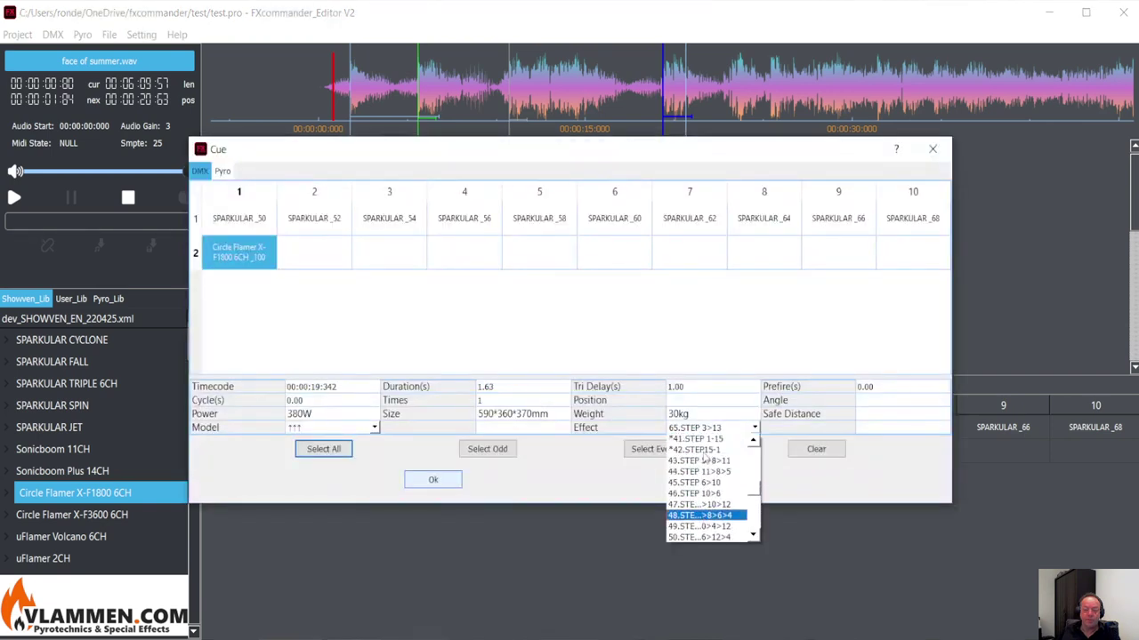
pyautogui.click(698, 439)
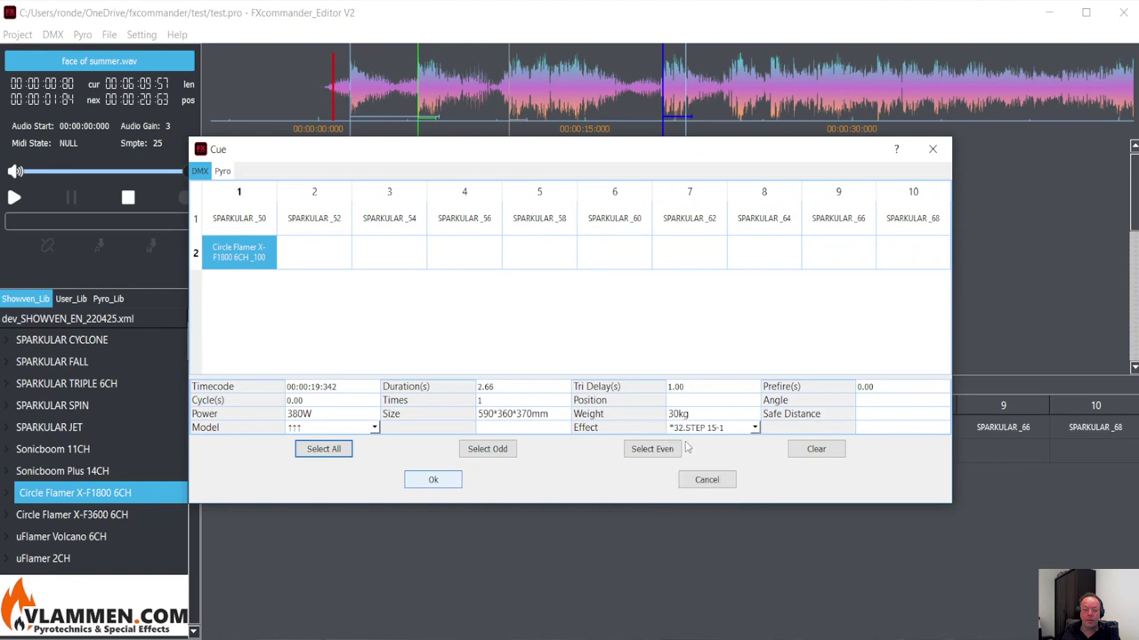
pyautogui.click(433, 480)
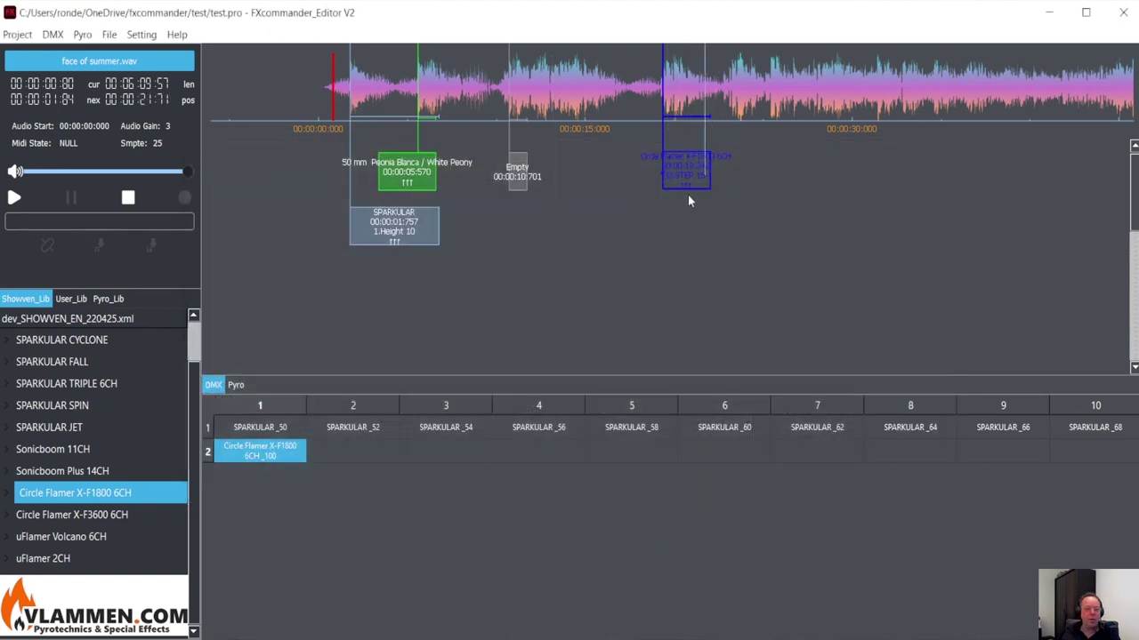
pyautogui.click(632, 181)
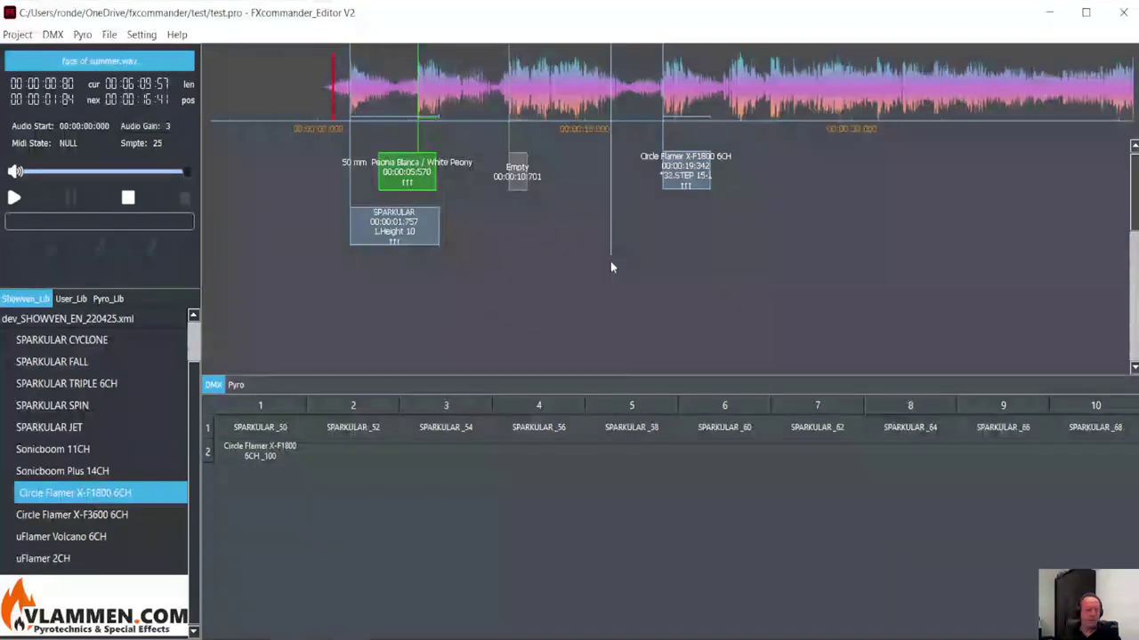
# Step: Delete all four cues from the timeline: SPARKULAR, White Peony, the empty cue and Circle Flamer
pyautogui.click(385, 230)
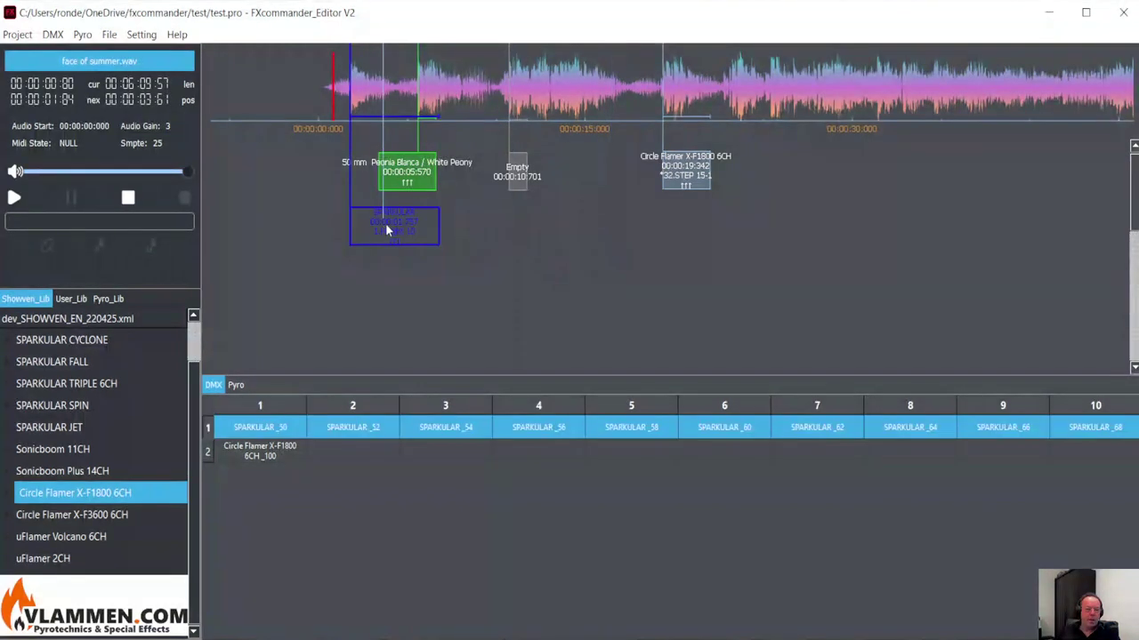
pyautogui.press('Delete')
pyautogui.click(394, 187)
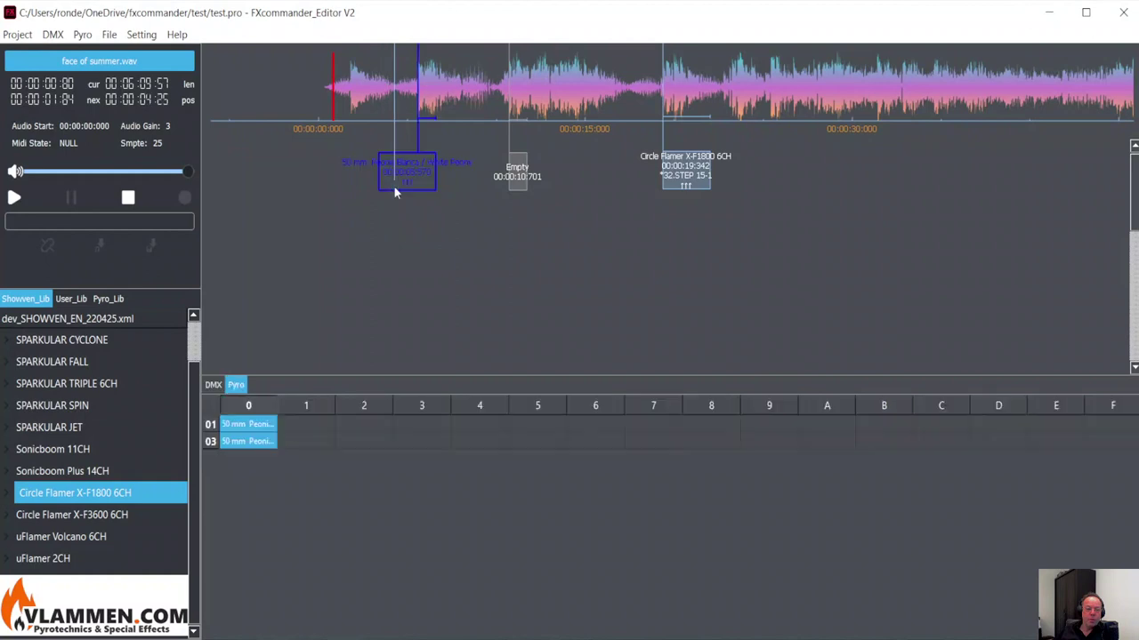
pyautogui.press('Delete')
pyautogui.click(517, 173)
pyautogui.press('Delete')
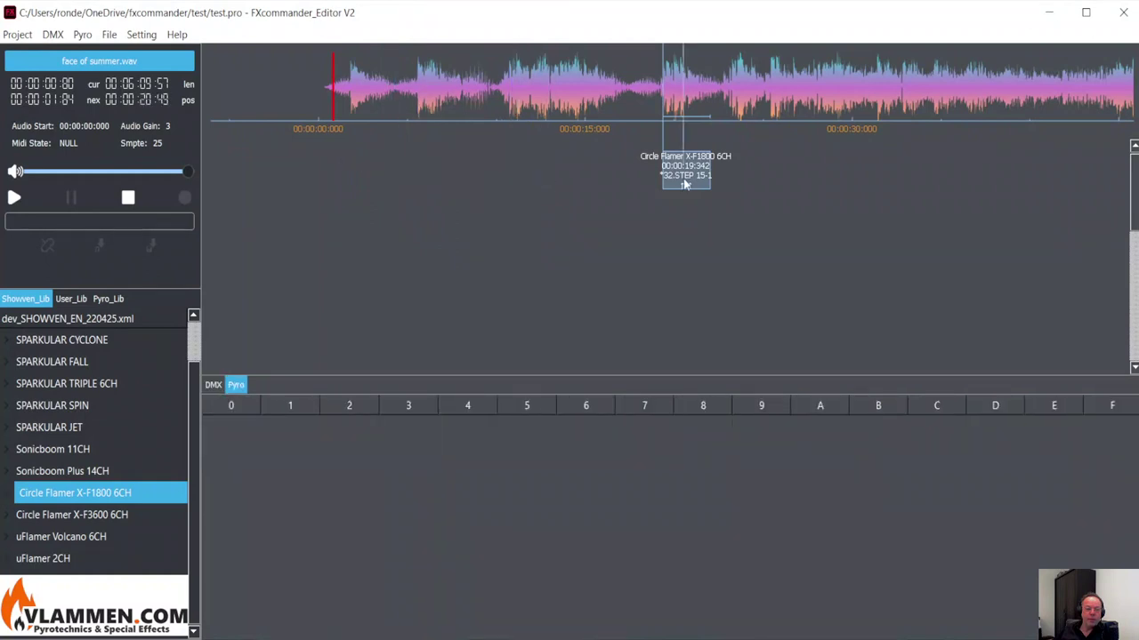
pyautogui.click(685, 178)
pyautogui.press('Delete')
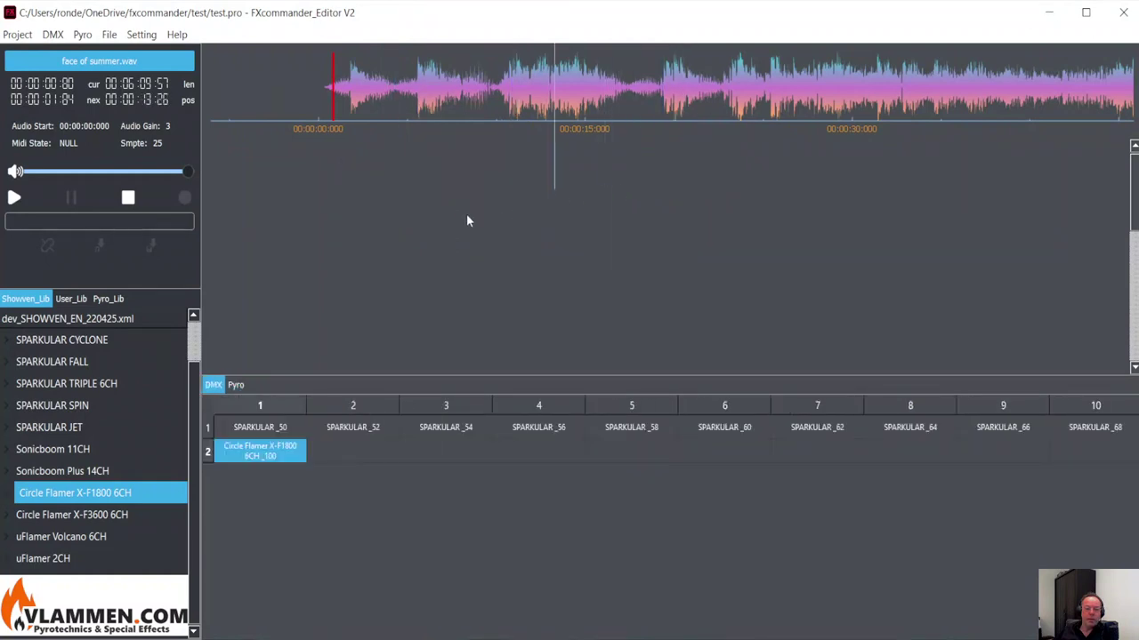
# Step: Play the music from about 00:01:15, add an empty cue at 00:01:17:340 during playback, and pause
pyautogui.scroll(-5, 437, 213)
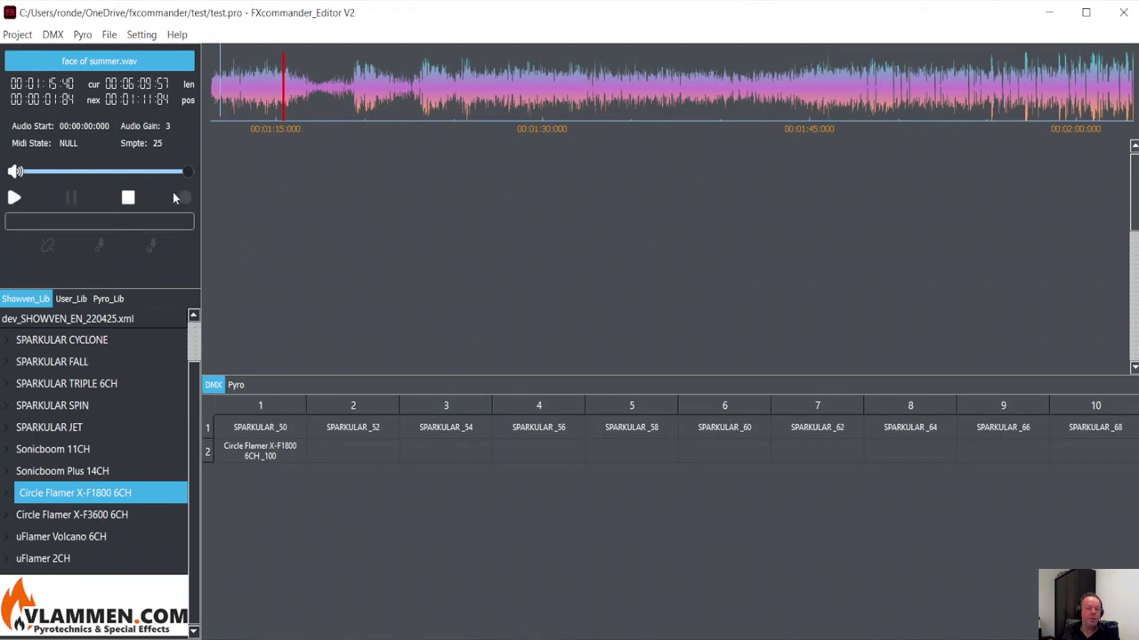
pyautogui.click(14, 204)
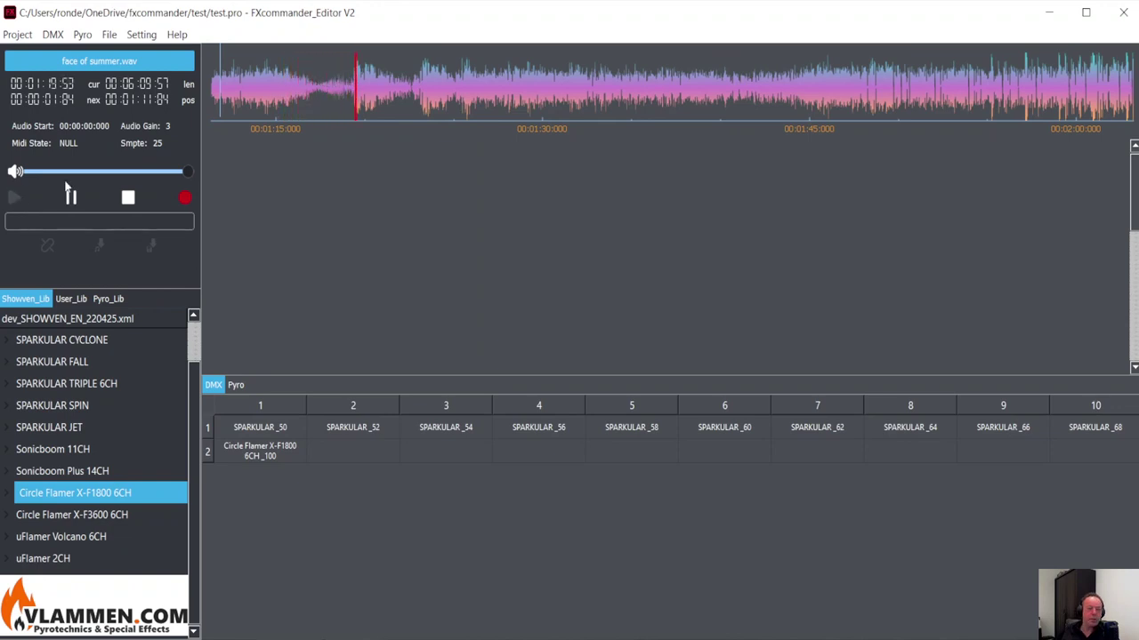
pyautogui.click(275, 107)
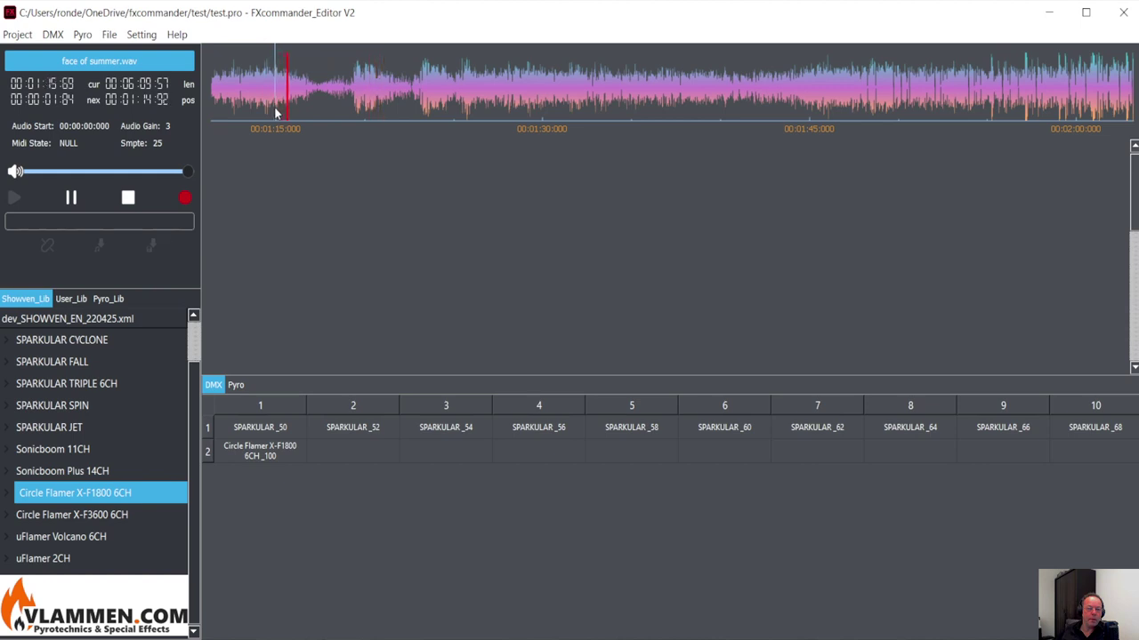
pyautogui.press('m')
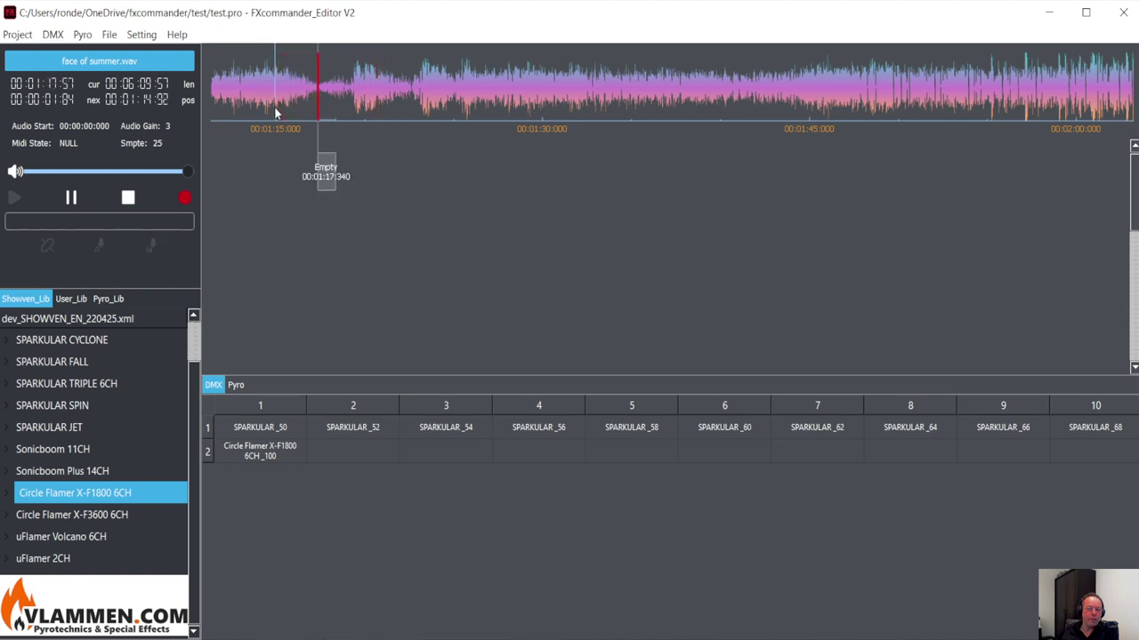
pyautogui.click(79, 203)
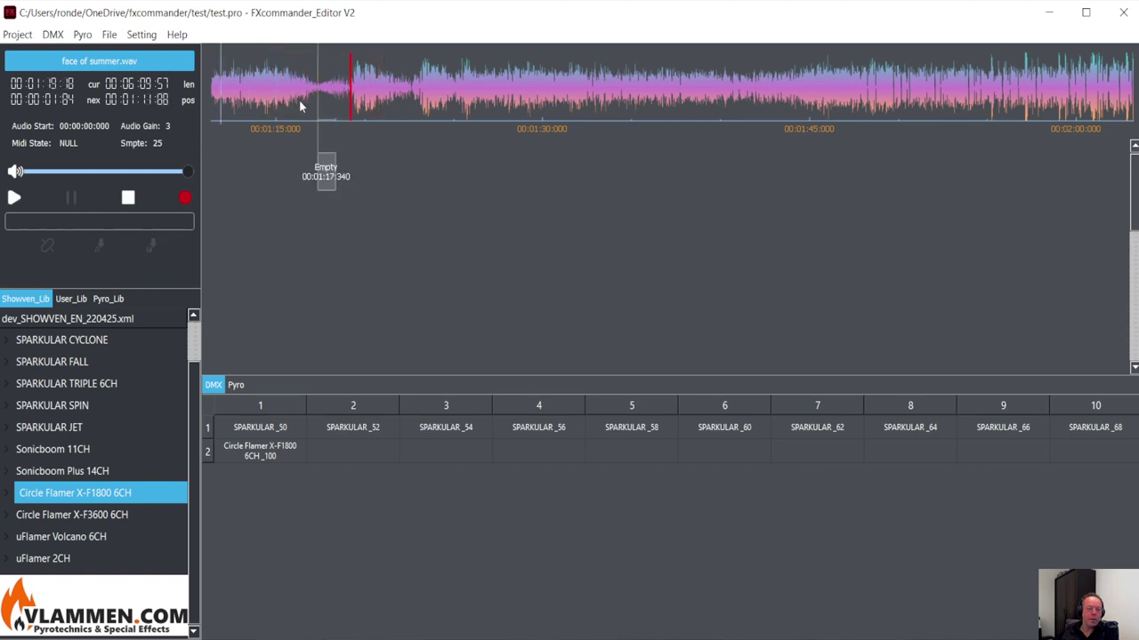
# Step: Replay the music from just before the empty 00:01:17:340 cue to check its timing, and pause after it
pyautogui.click(299, 100)
pyautogui.click(22, 199)
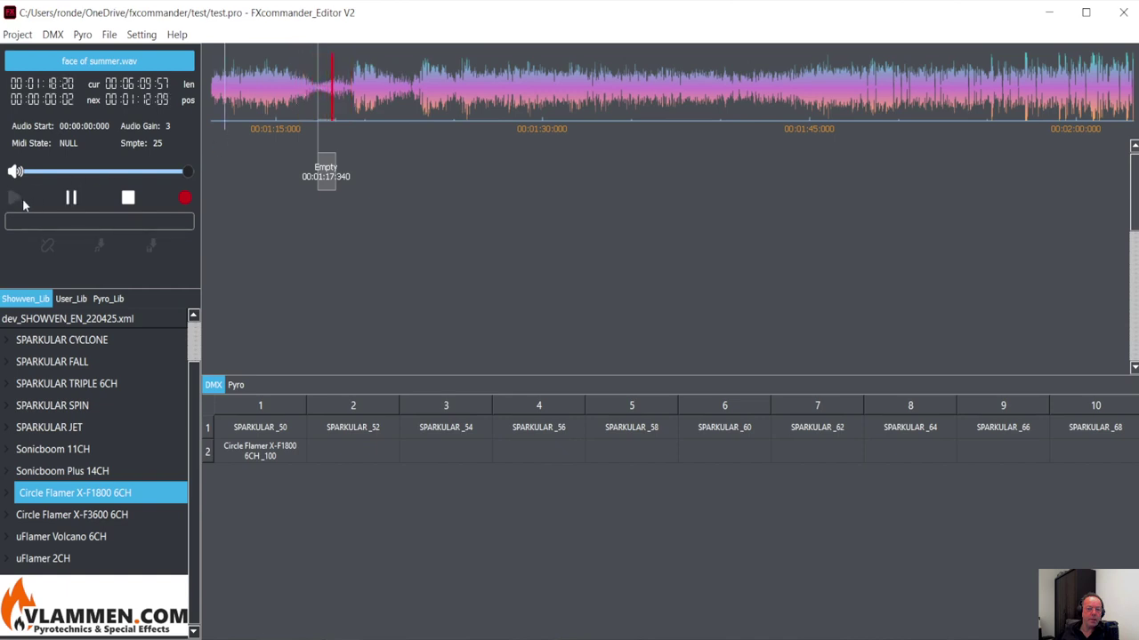
pyautogui.click(72, 197)
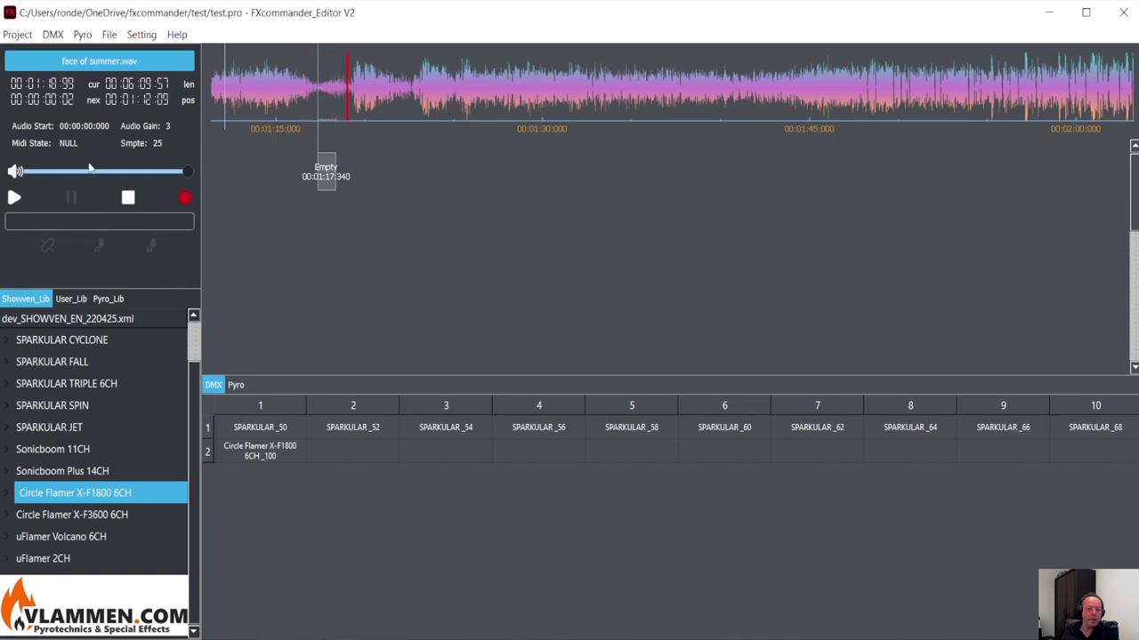
# Step: Switch the cue display from timeline blocks to a table listing each cue's properties
pyautogui.click(140, 34)
pyautogui.moveTo(178, 76)
pyautogui.click(264, 94)
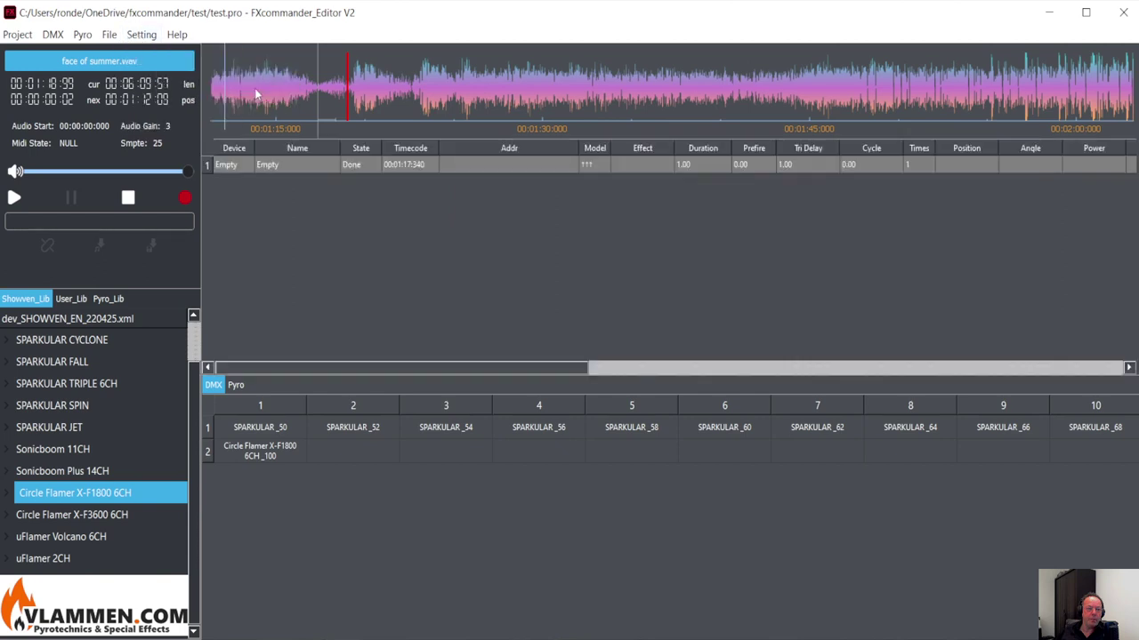
# Step: Play the music twice from just before the Empty cue to check its timing, and pause playback
pyautogui.click(310, 89)
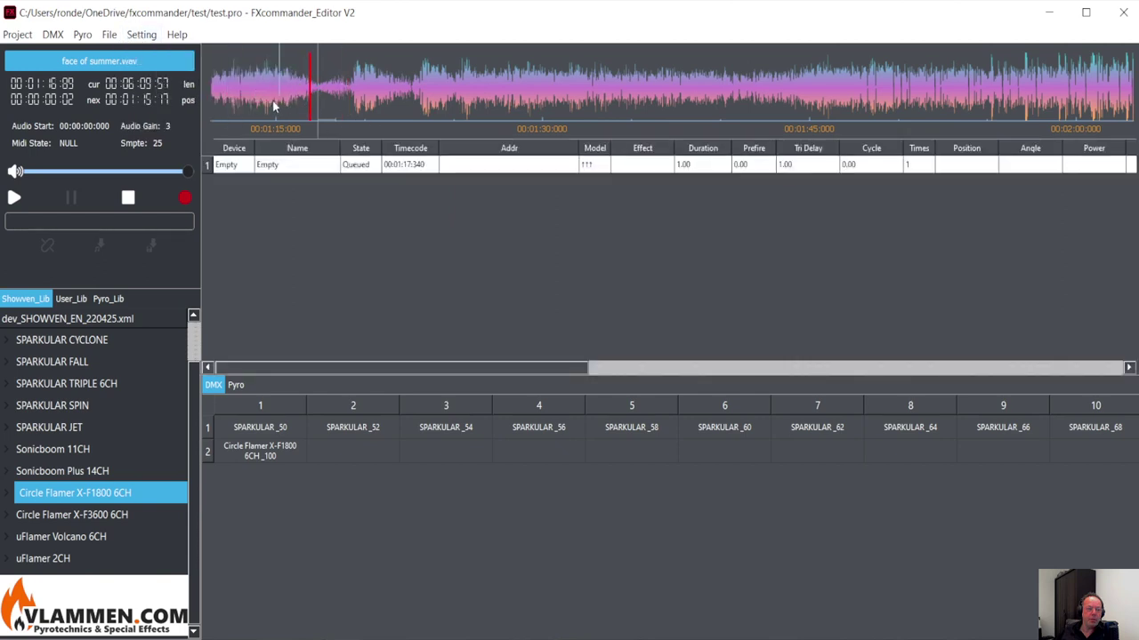
pyautogui.click(14, 199)
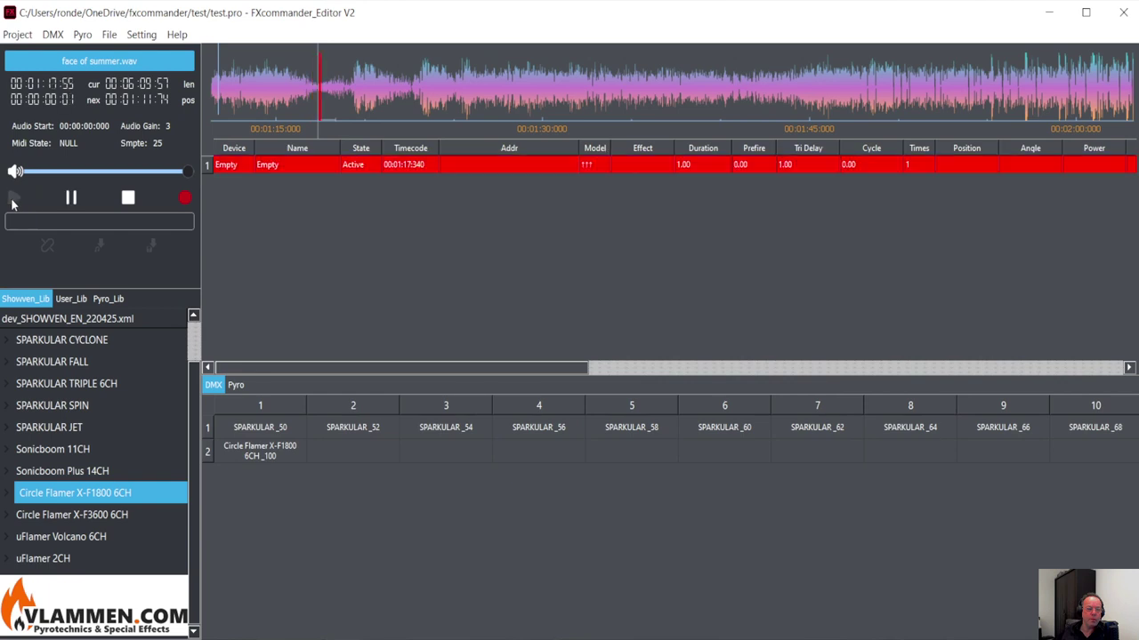
pyautogui.click(276, 102)
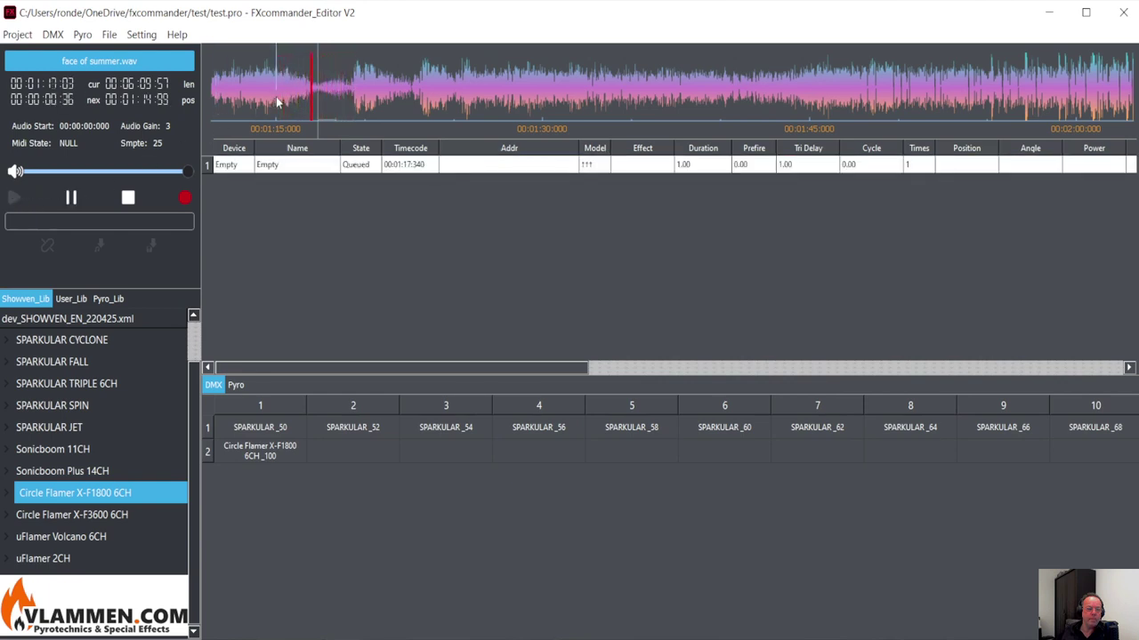
pyautogui.click(71, 197)
# Step: Shift the Empty cue's timecode to 00:01:17:490 and play the music from just before it to check the timing
pyautogui.click(410, 167)
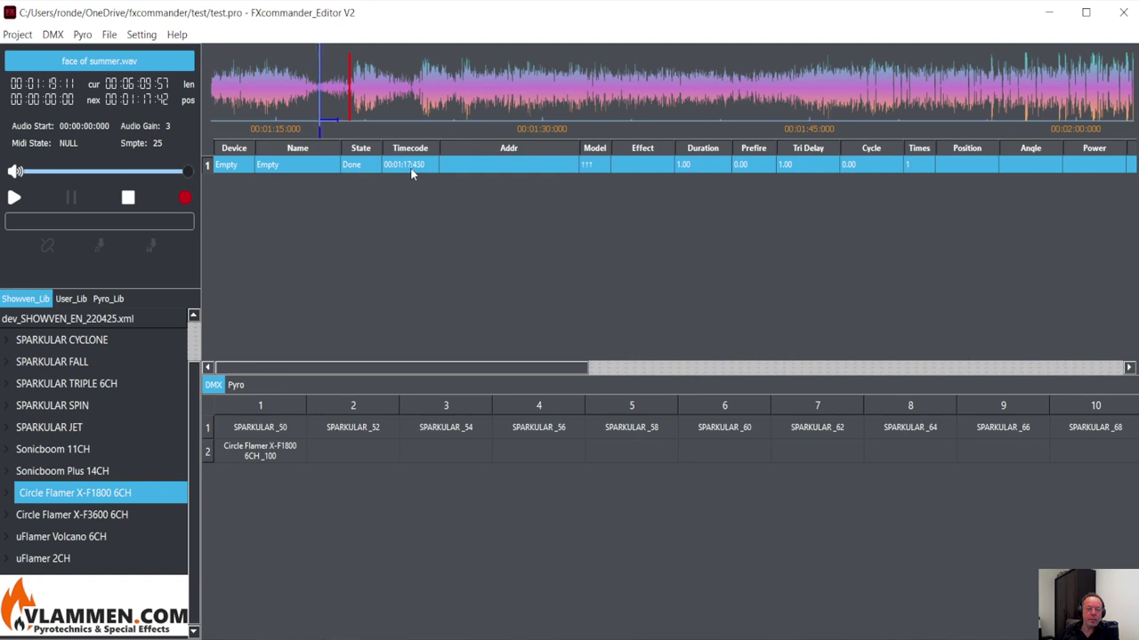
pyautogui.click(301, 89)
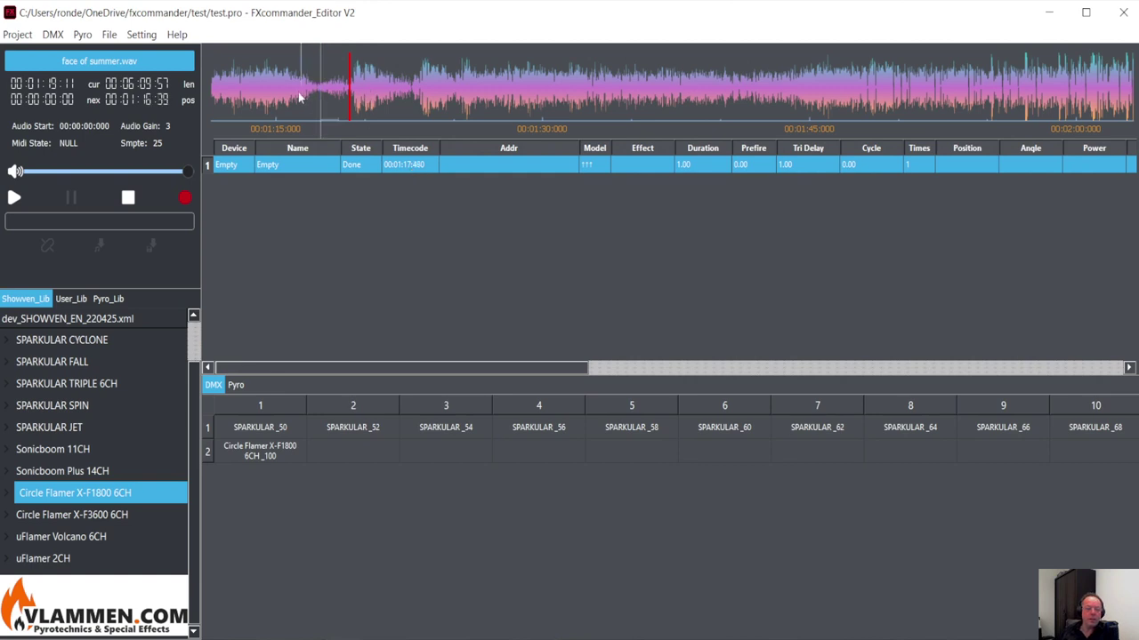
pyautogui.click(16, 198)
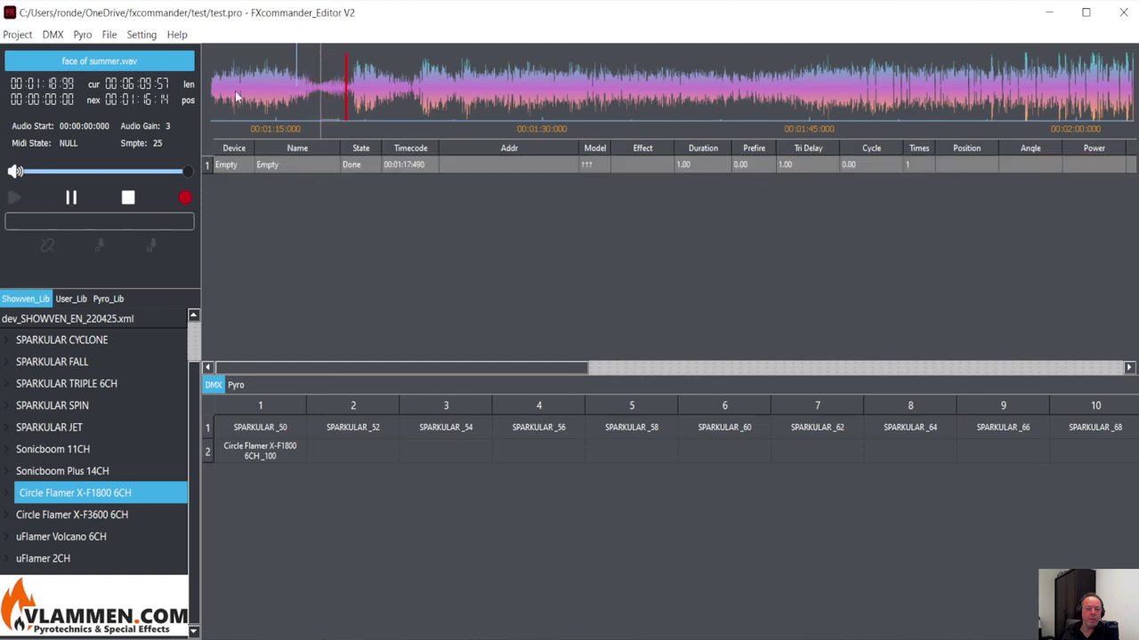
pyautogui.click(297, 97)
pyautogui.click(70, 199)
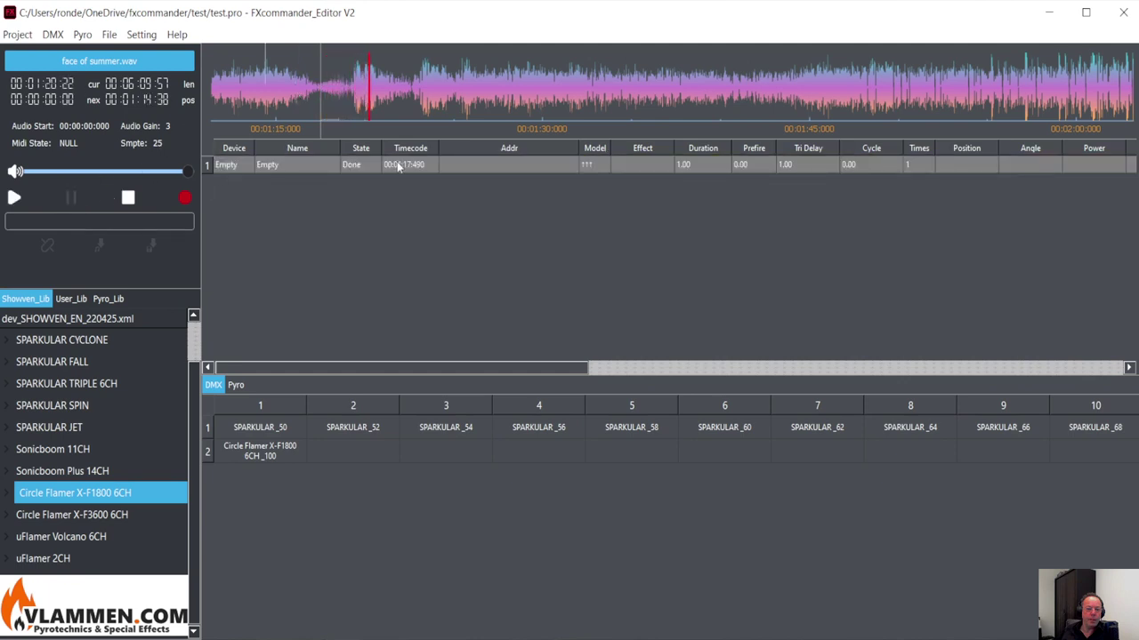
# Step: Shift the Empty cue's timecode to 00:01:17:610 and check it by playing the music from just before the cue
pyautogui.click(398, 167)
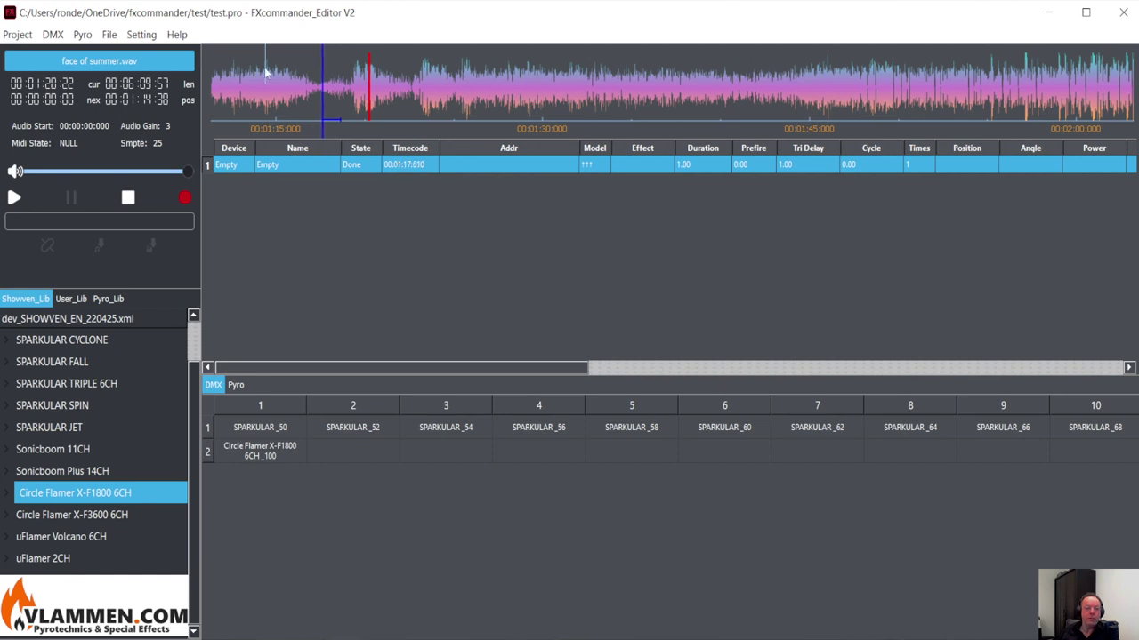
pyautogui.click(297, 95)
pyautogui.click(20, 197)
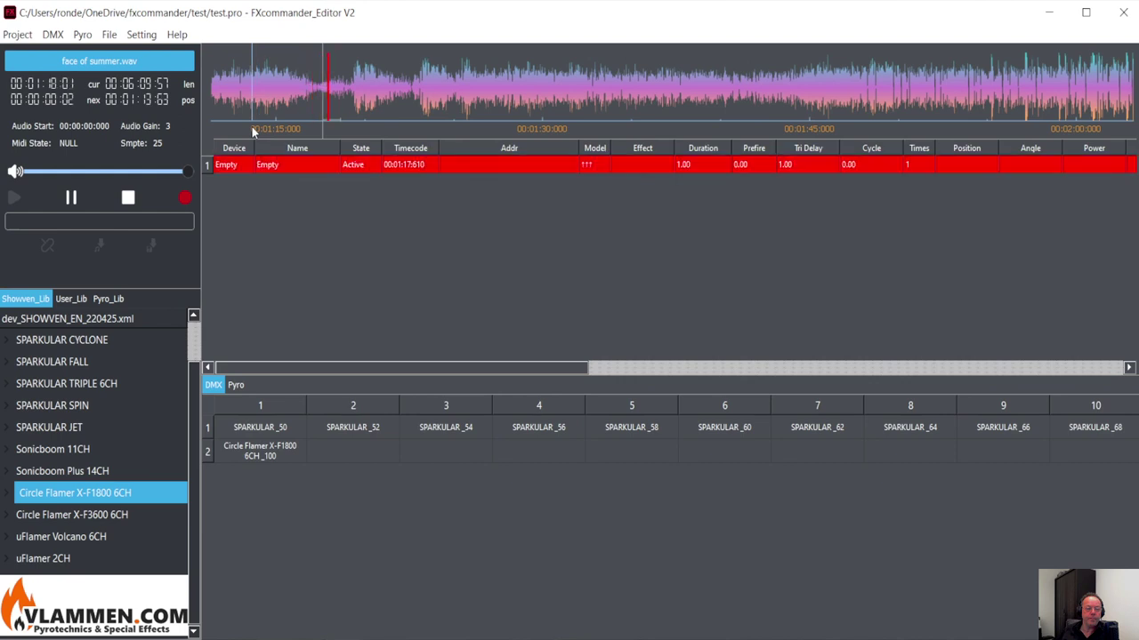
pyautogui.click(71, 198)
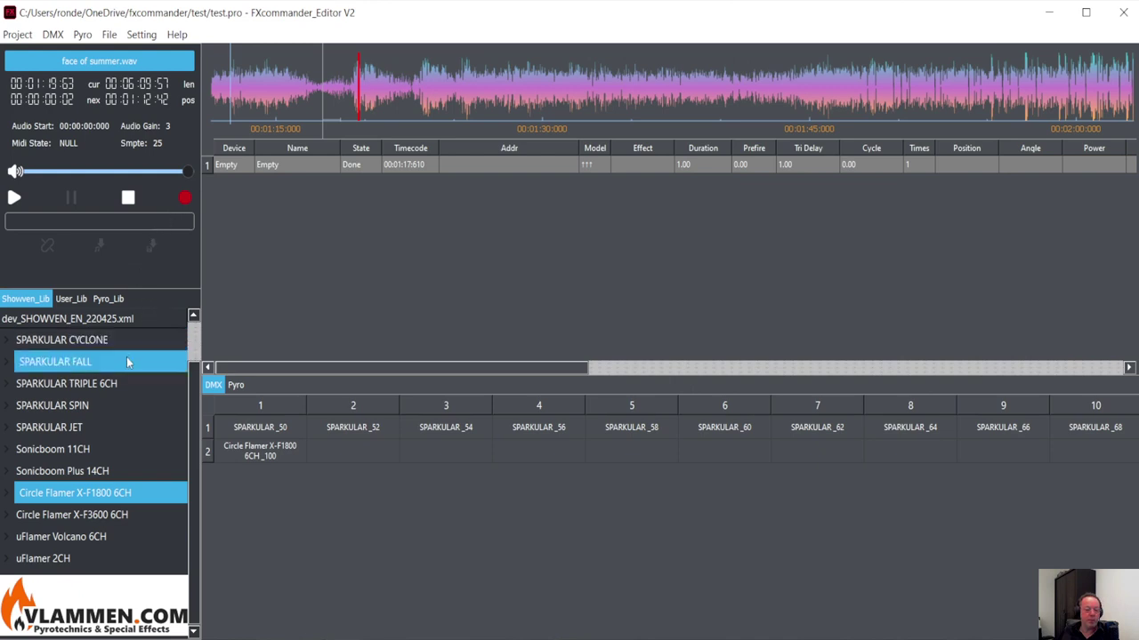
# Step: Show the pyro effects library in place of the Showven device library
pyautogui.scroll(1, 126, 358)
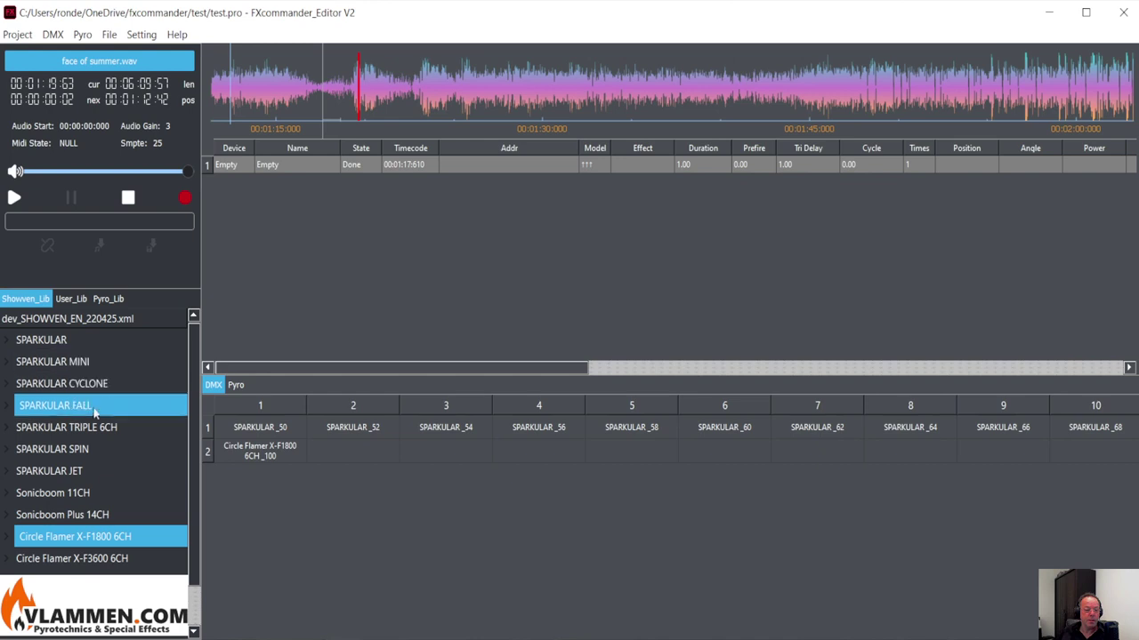
pyautogui.click(110, 300)
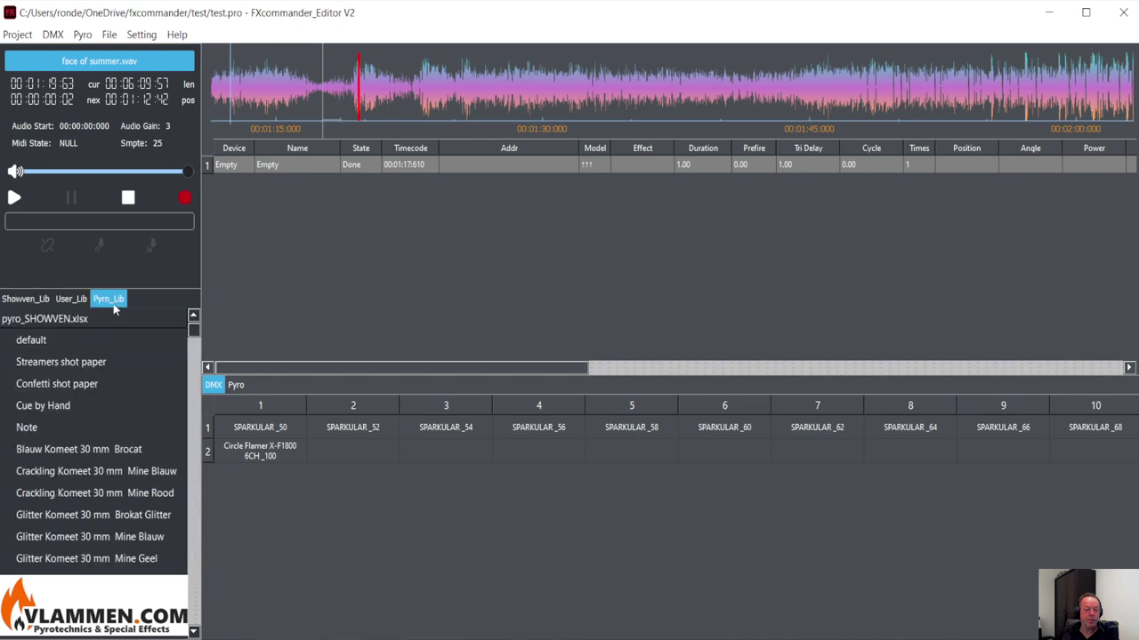
pyautogui.rightClick(337, 165)
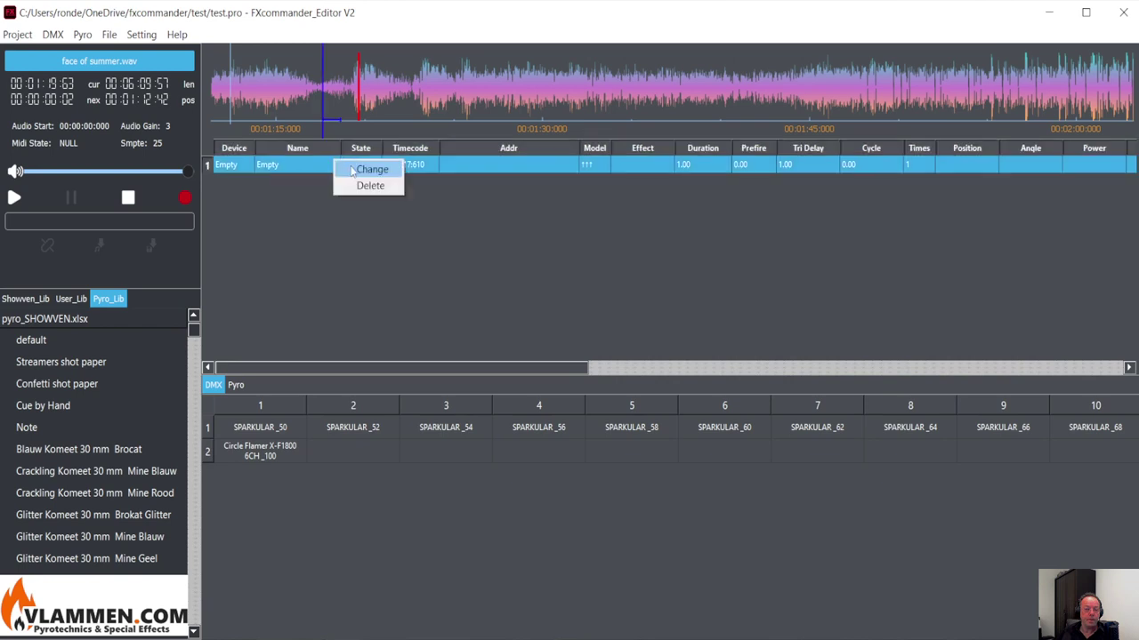
pyautogui.click(355, 169)
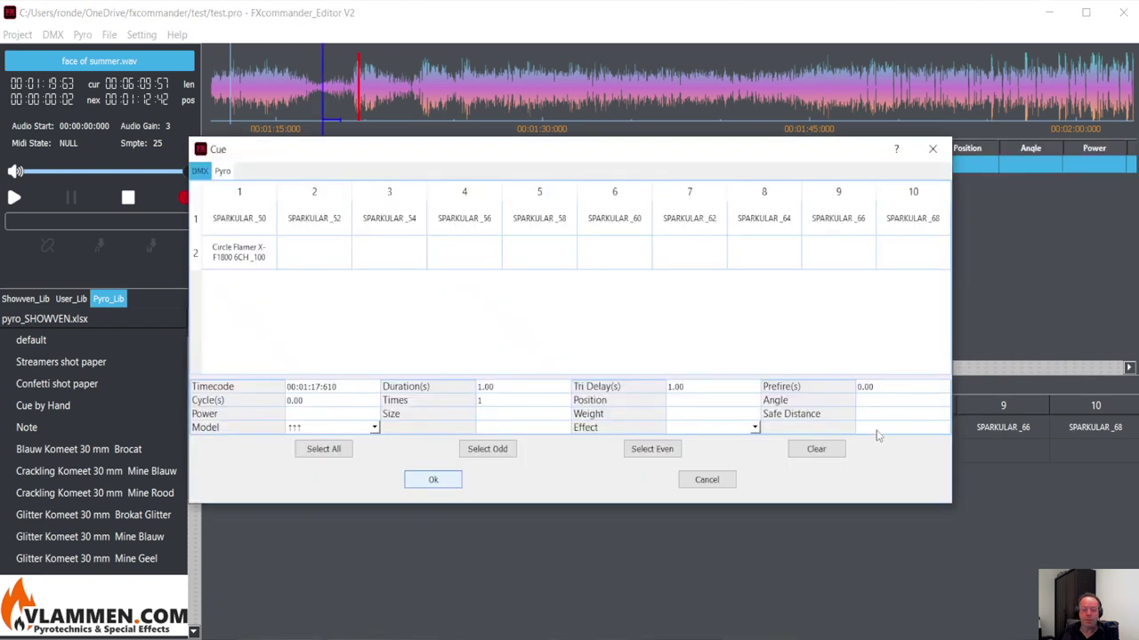
pyautogui.click(700, 480)
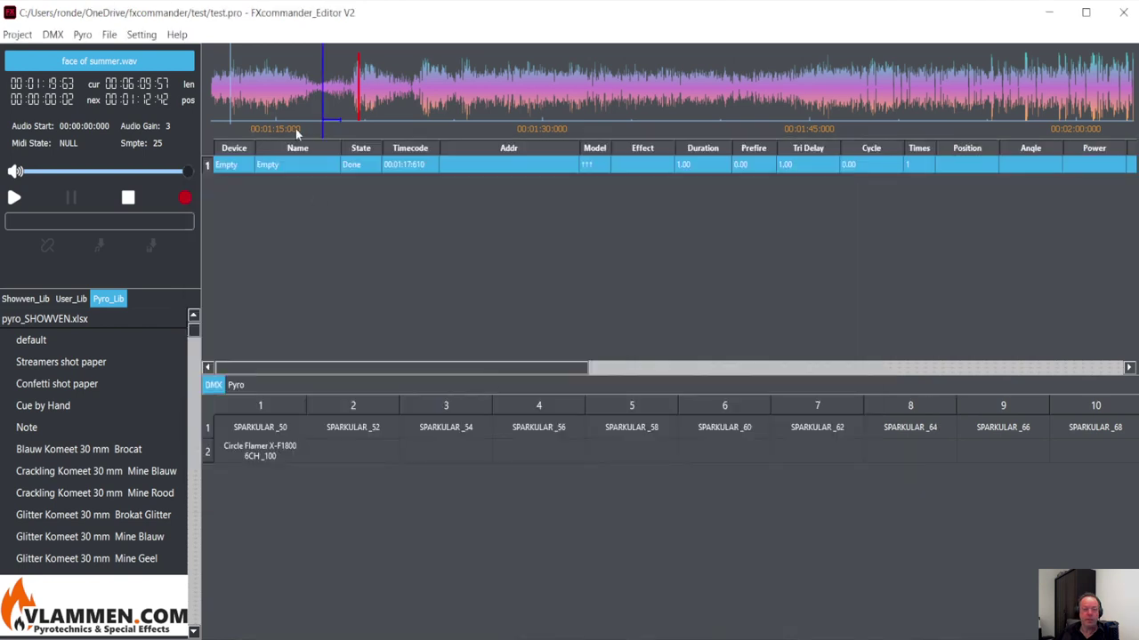
# Step: Open the Empty cue for changing and search its pyro product list for the supplier "le maitre"
pyautogui.rightClick(393, 169)
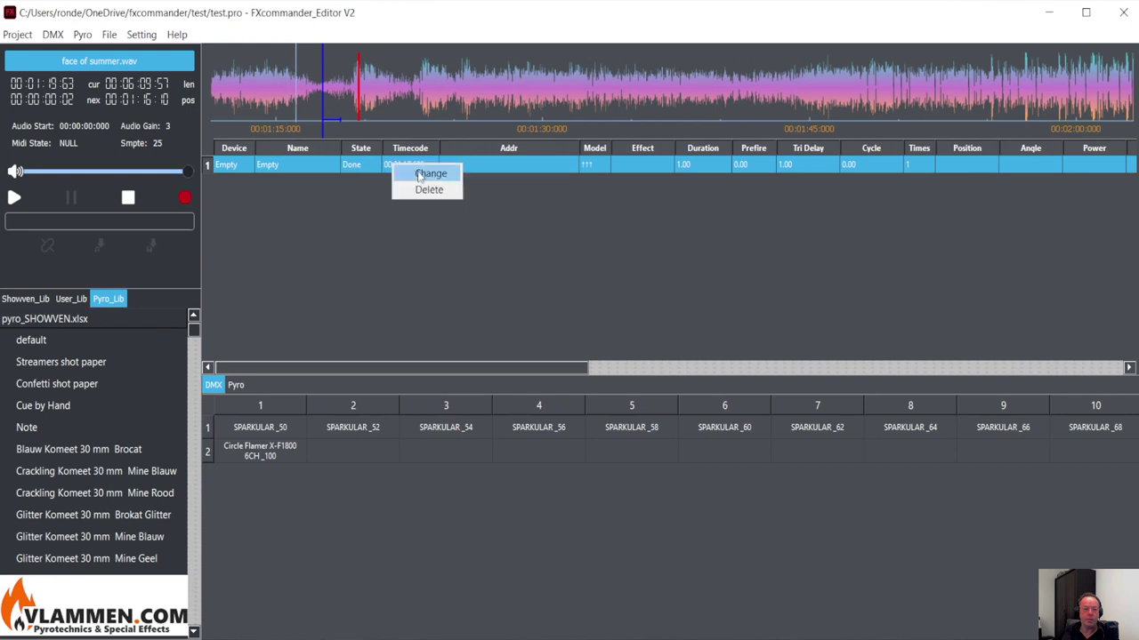
pyautogui.click(418, 174)
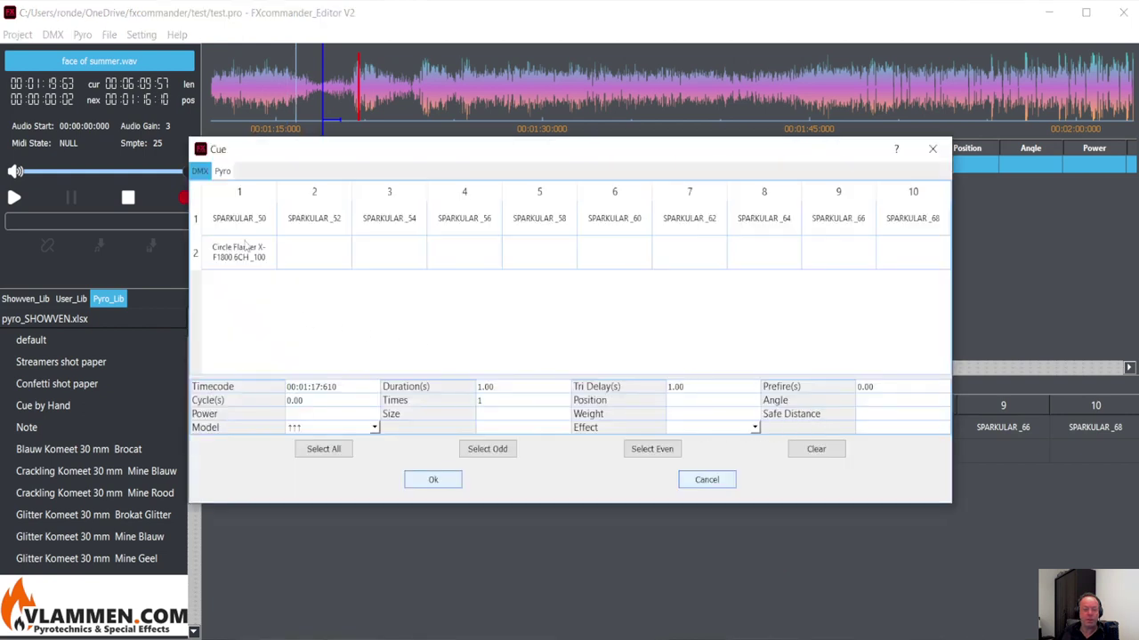
pyautogui.click(222, 171)
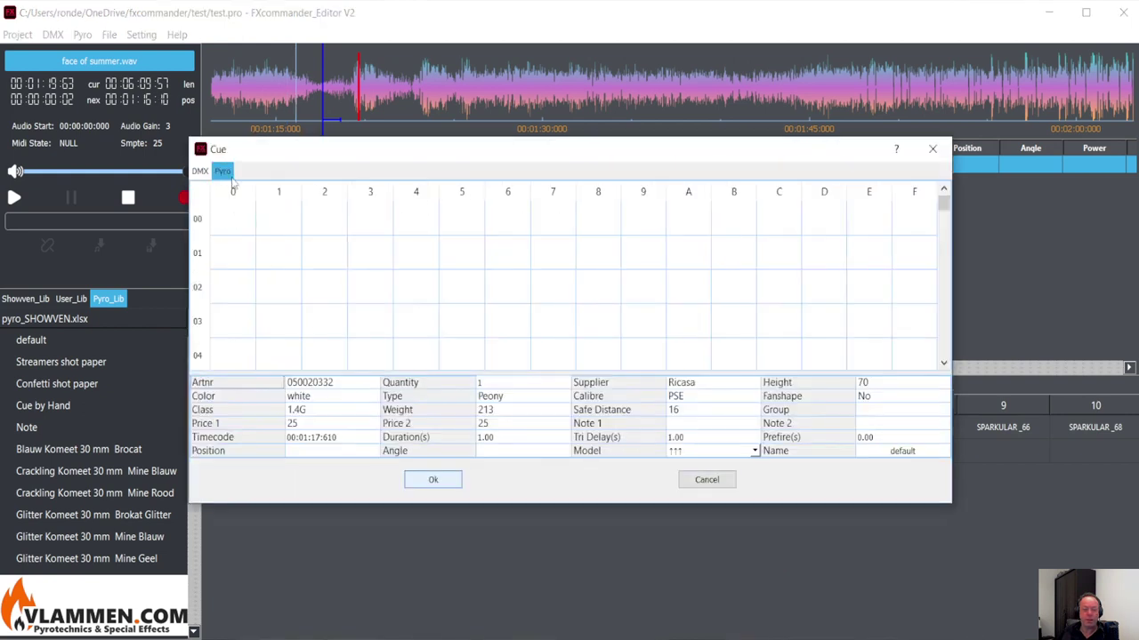
pyautogui.doubleClick(903, 452)
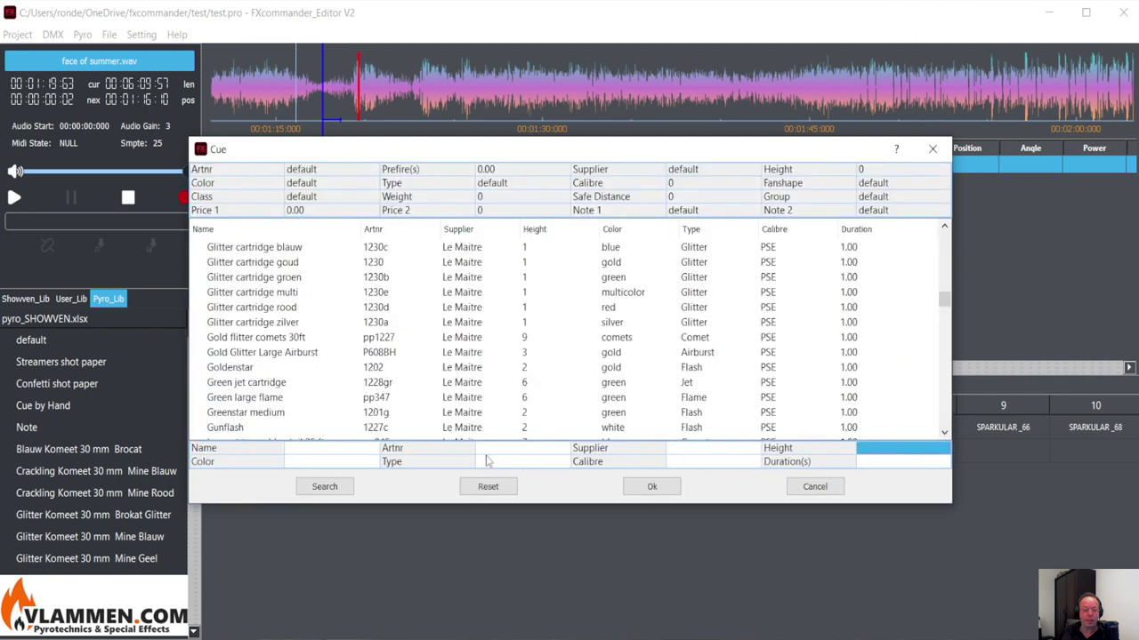
pyautogui.click(700, 450)
pyautogui.click(700, 451)
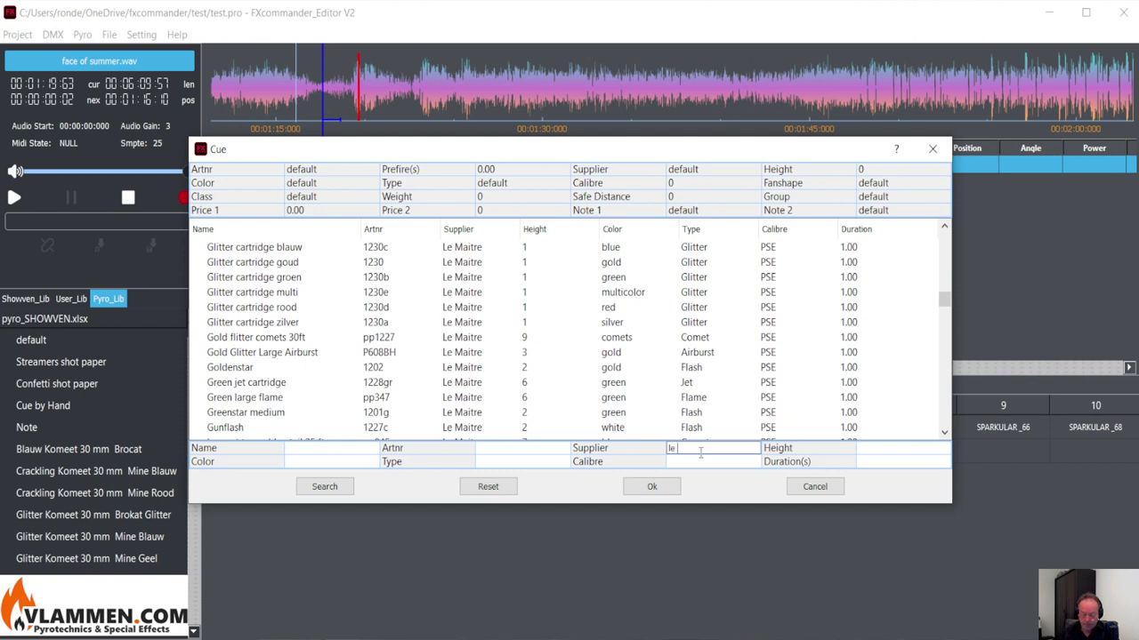
pyautogui.write('le maitre')
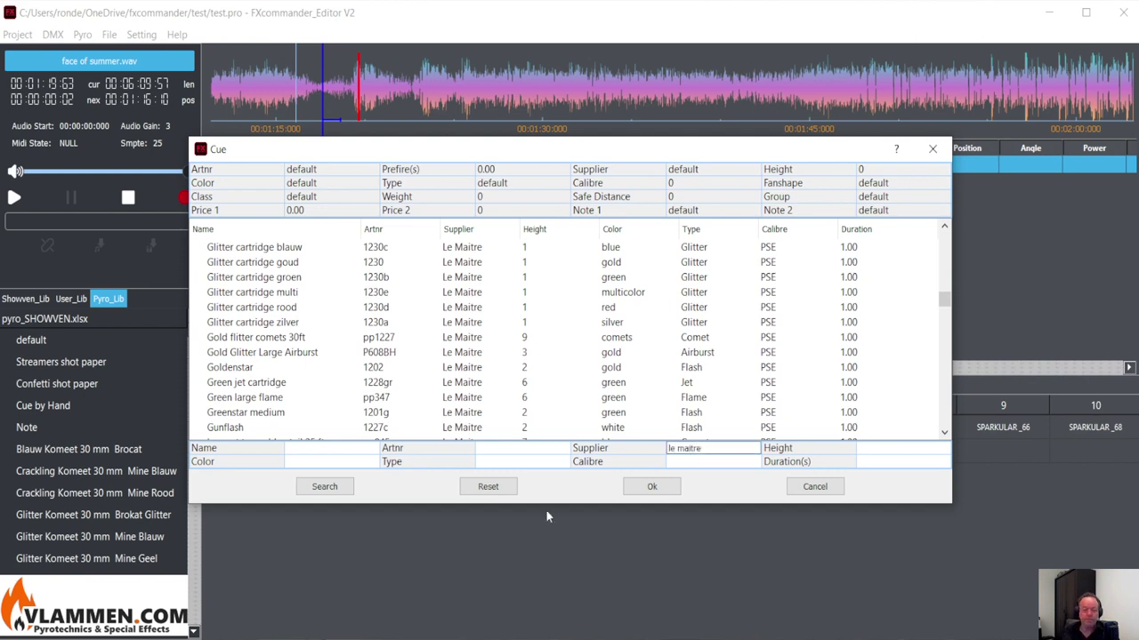
pyautogui.click(334, 487)
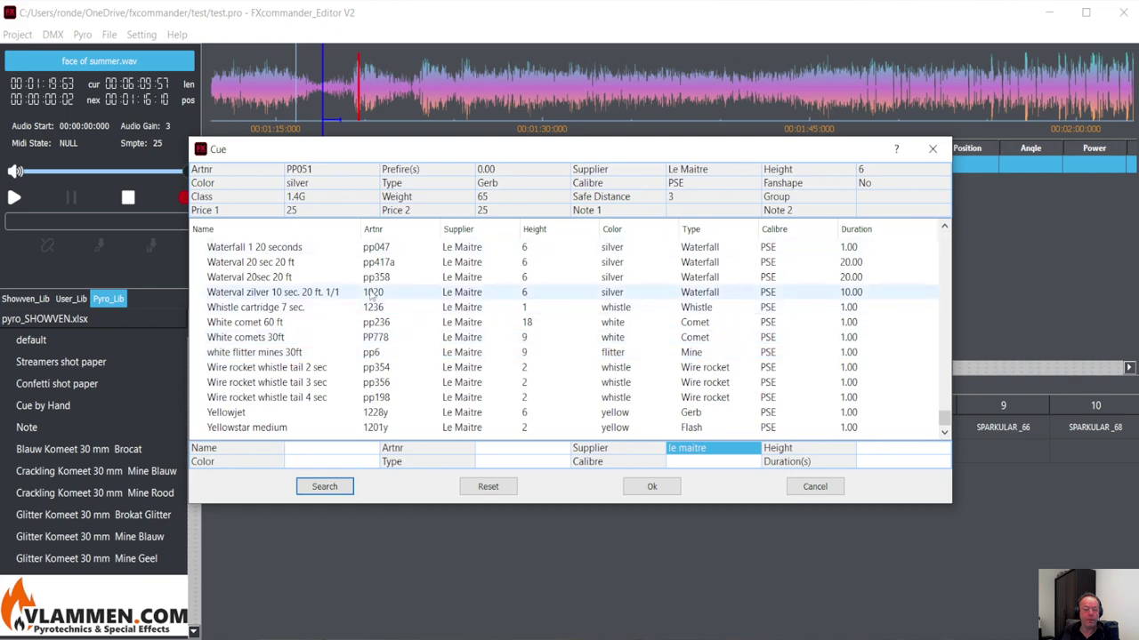
# Step: Choose the product Stage gerb 1 x 25 for the cue and assign it to row 01, column 0 of the pyro address grid
pyautogui.scroll(8, 356, 342)
pyautogui.scroll(2, 352, 349)
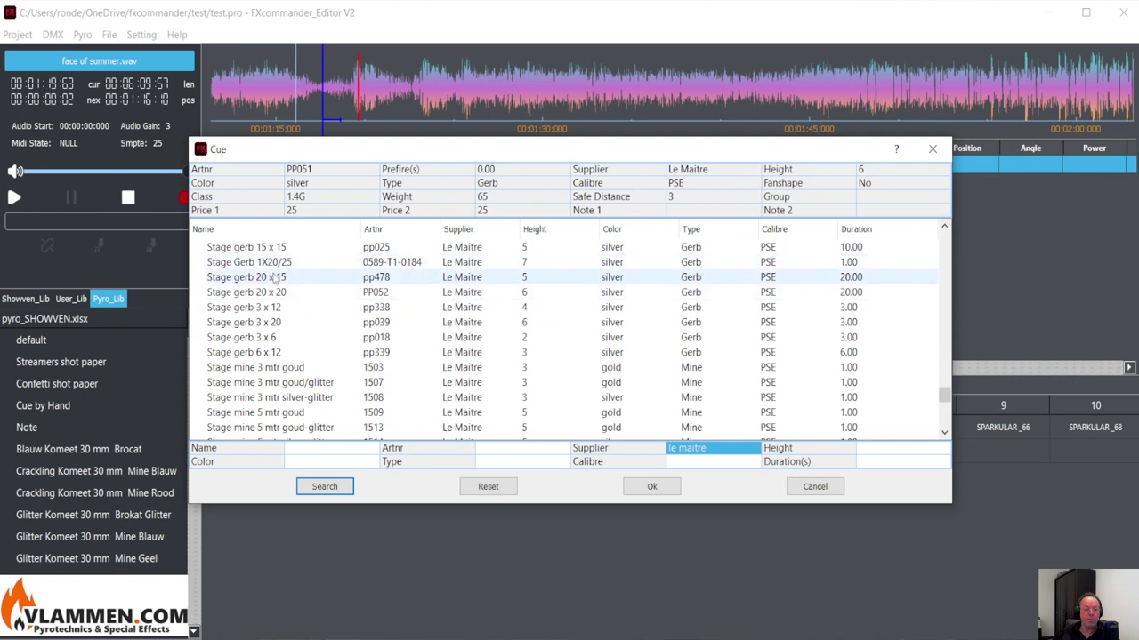
pyautogui.scroll(3, 267, 343)
pyautogui.scroll(2, 266, 346)
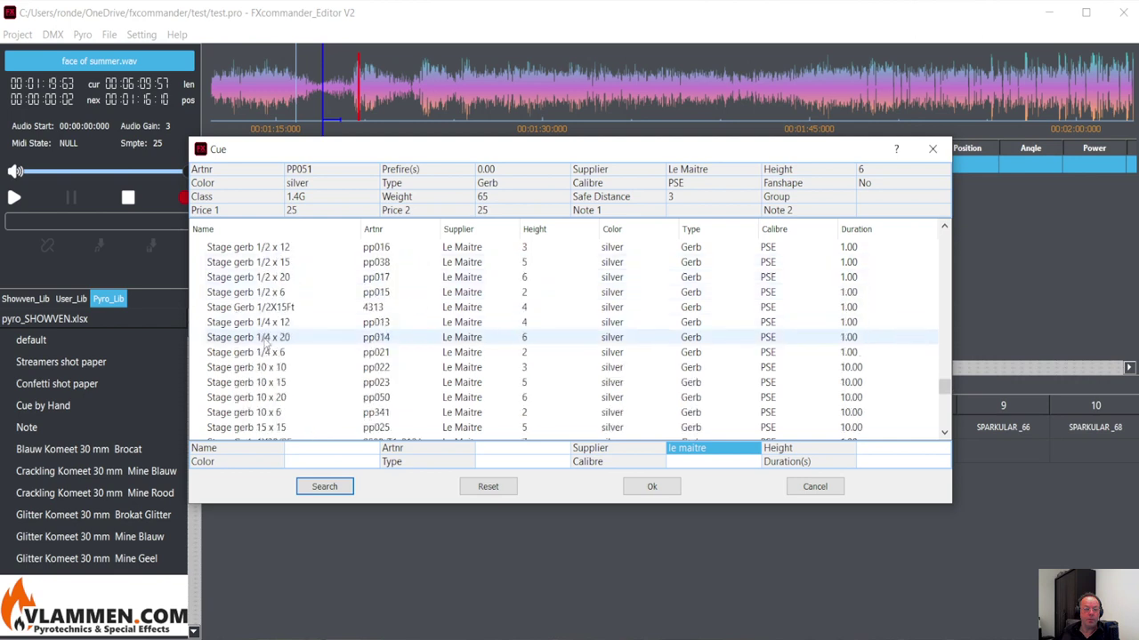
pyautogui.click(273, 248)
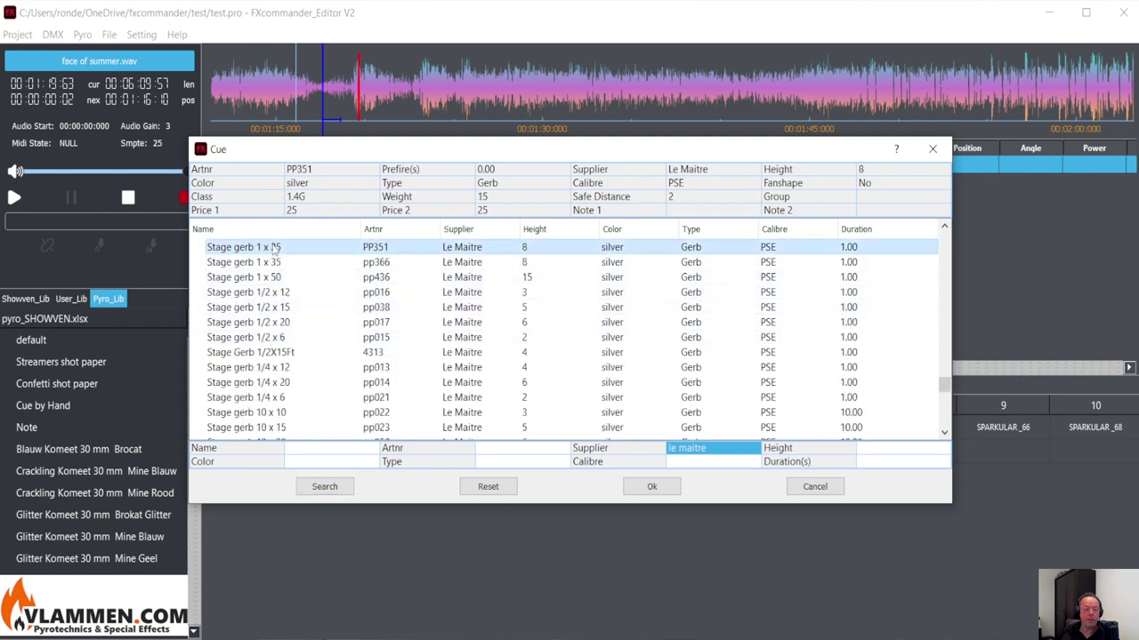
pyautogui.click(645, 498)
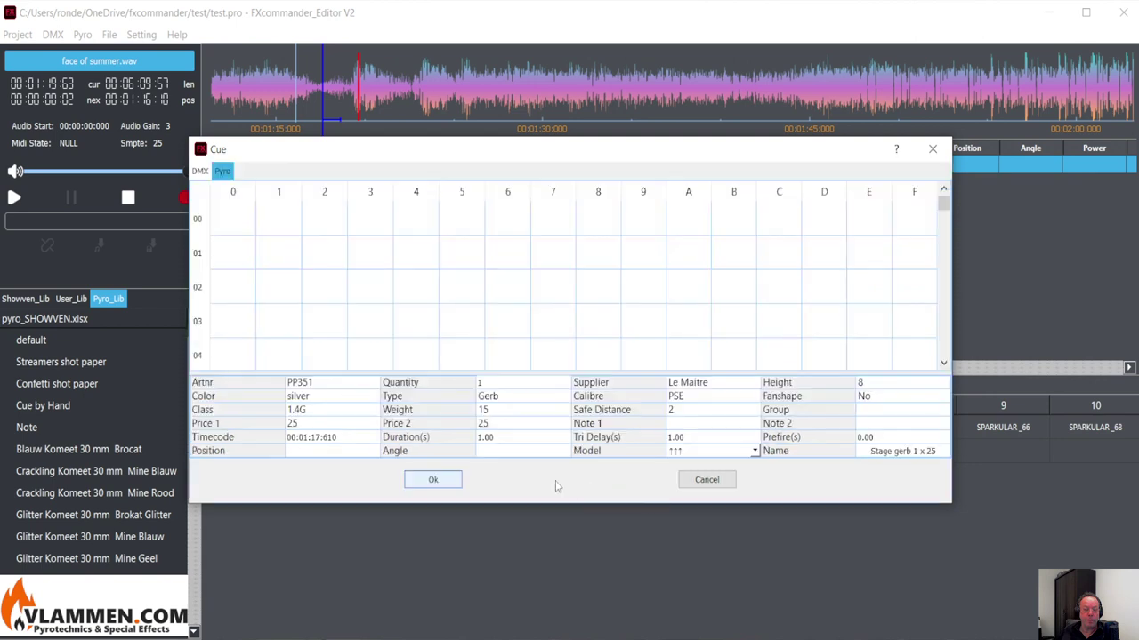
pyautogui.click(223, 258)
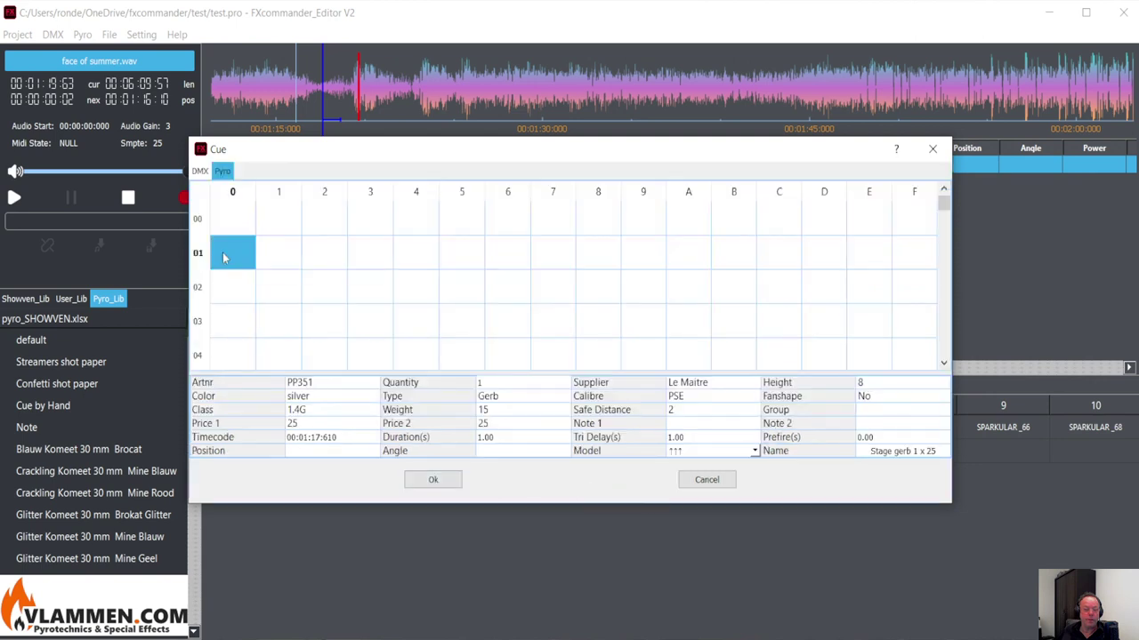
pyautogui.click(433, 481)
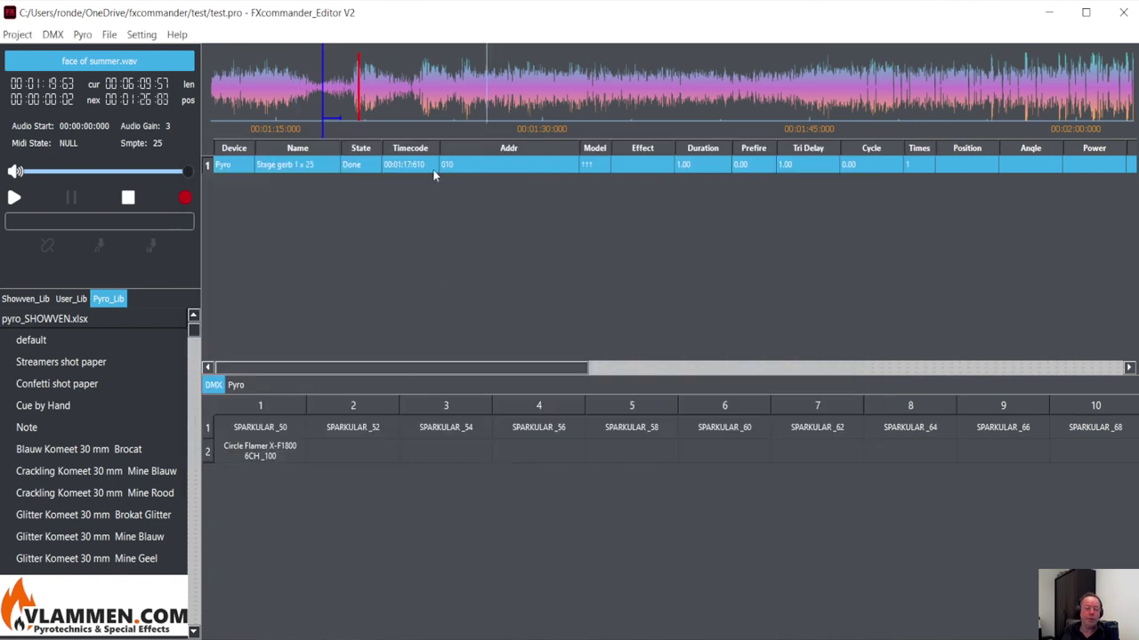
# Step: Play a few seconds of the music and pause it
pyautogui.click(15, 197)
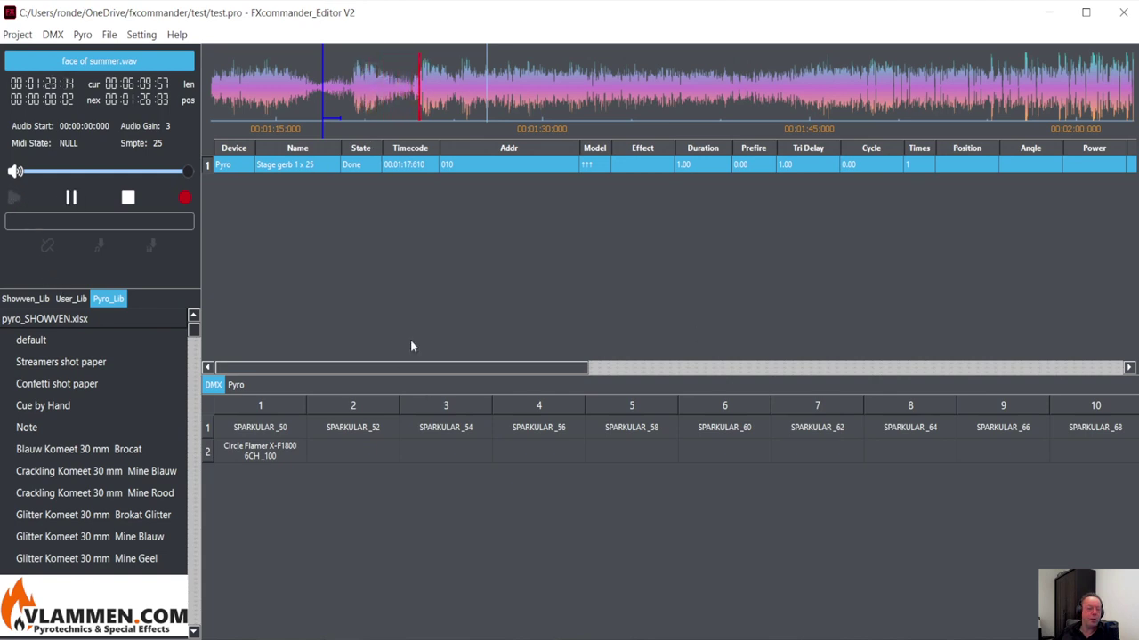
pyautogui.click(71, 197)
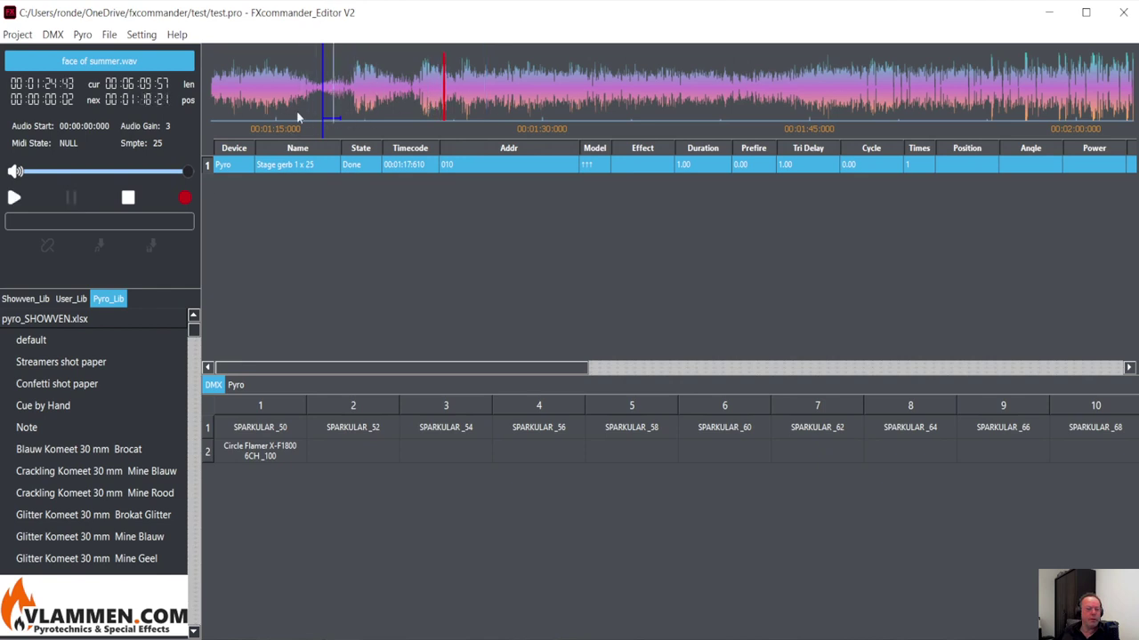
# Step: Extend the Stage gerb 1 x 25 cue to all pyro addresses in rows 01 through 0B, columns 0 to F
pyautogui.rightClick(377, 172)
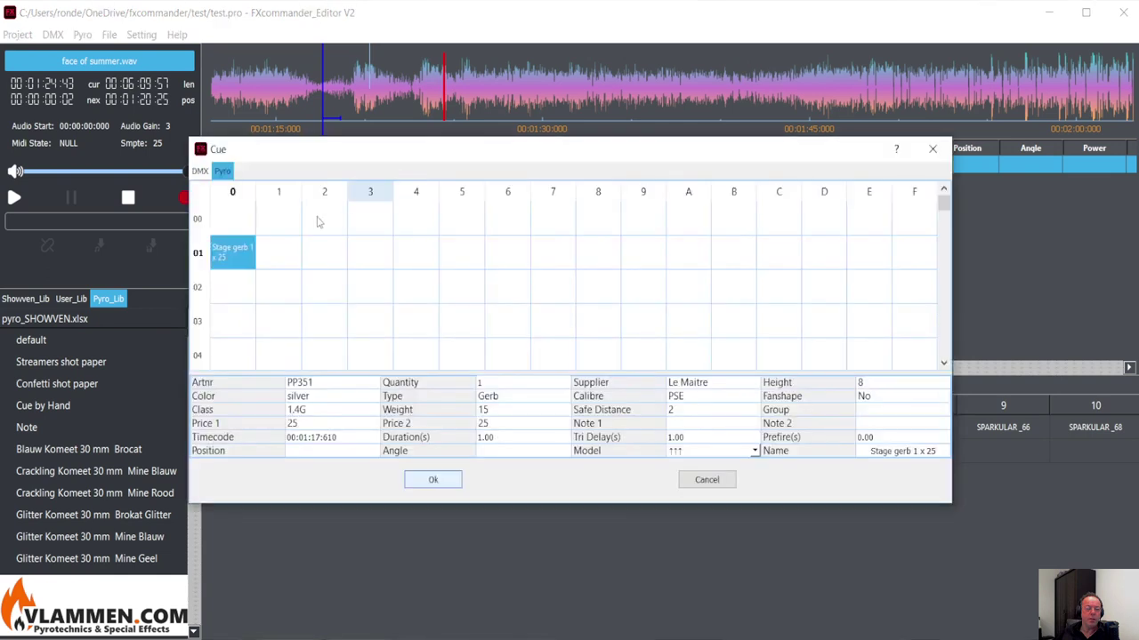
pyautogui.moveTo(264, 261); pyautogui.dragTo(907, 271)
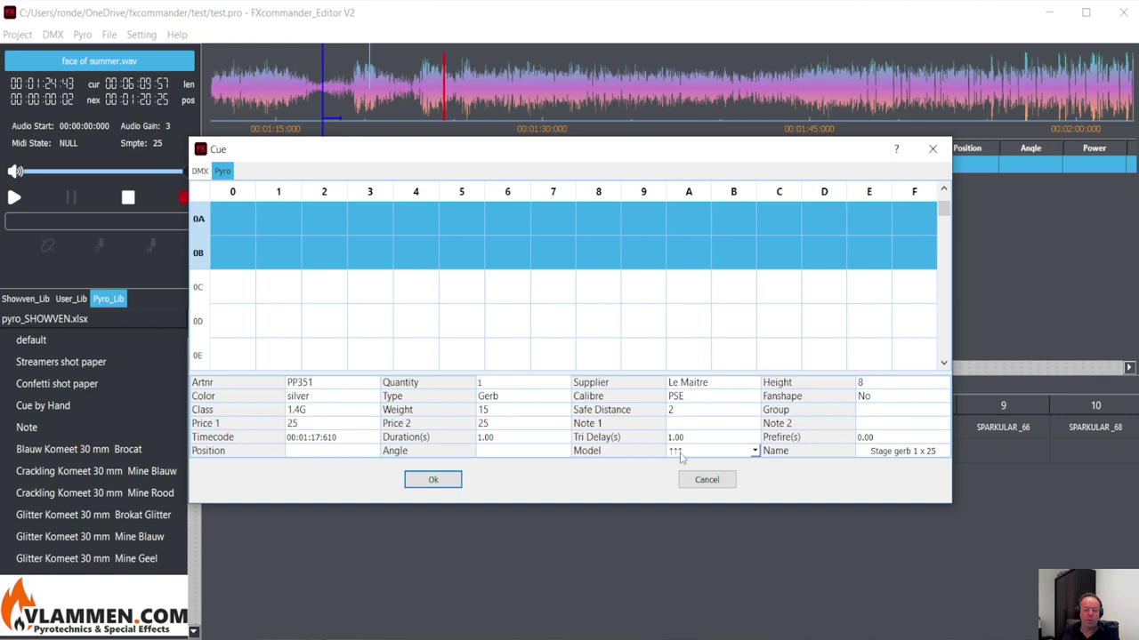
pyautogui.click(681, 455)
pyautogui.click(439, 481)
pyautogui.click(433, 482)
# Step: Place the playhead at about 00:01:15:85, before the gerb cue, and show the pyro address overview
pyautogui.click(292, 90)
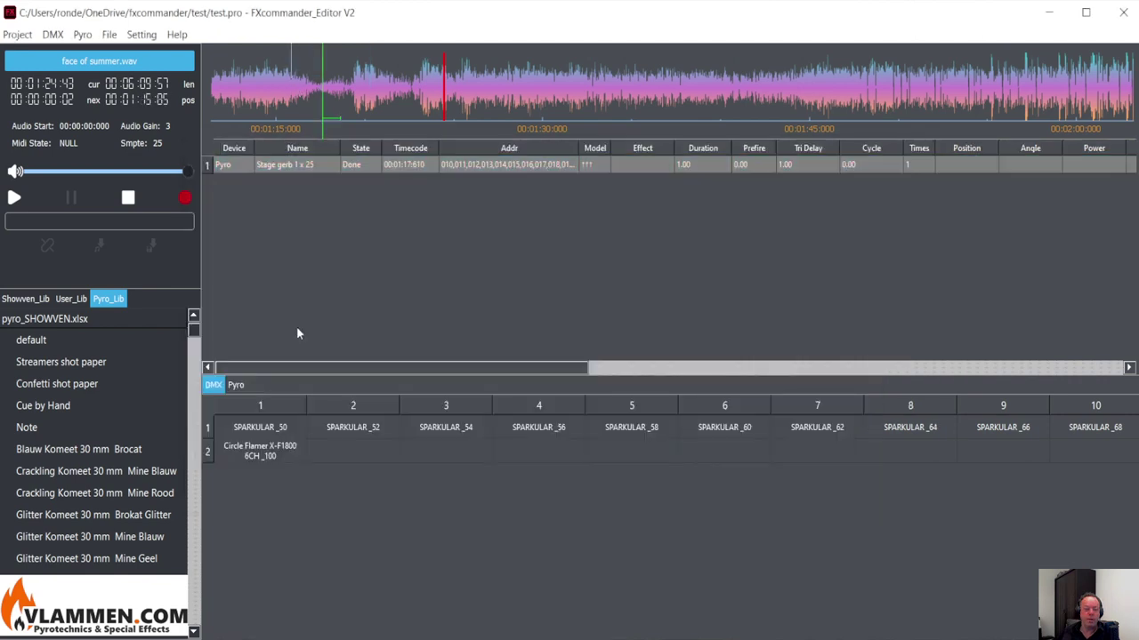
pyautogui.click(236, 386)
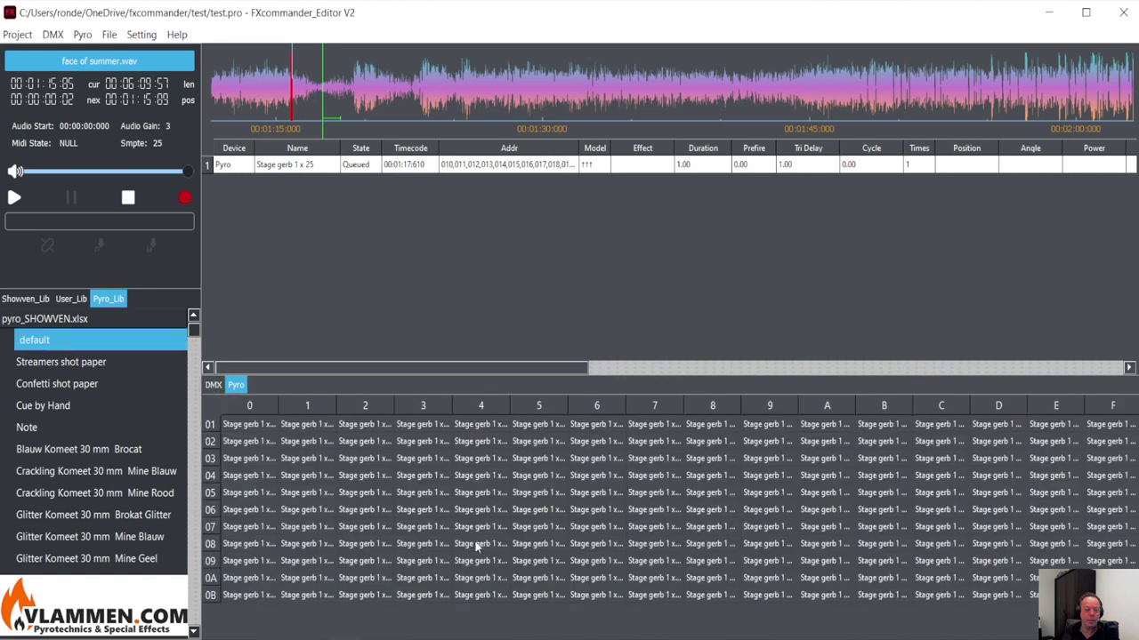
# Step: Play the music past the gerb cue, pause it, and change the cue's firing Model to the single right arrow (→)
pyautogui.click(16, 200)
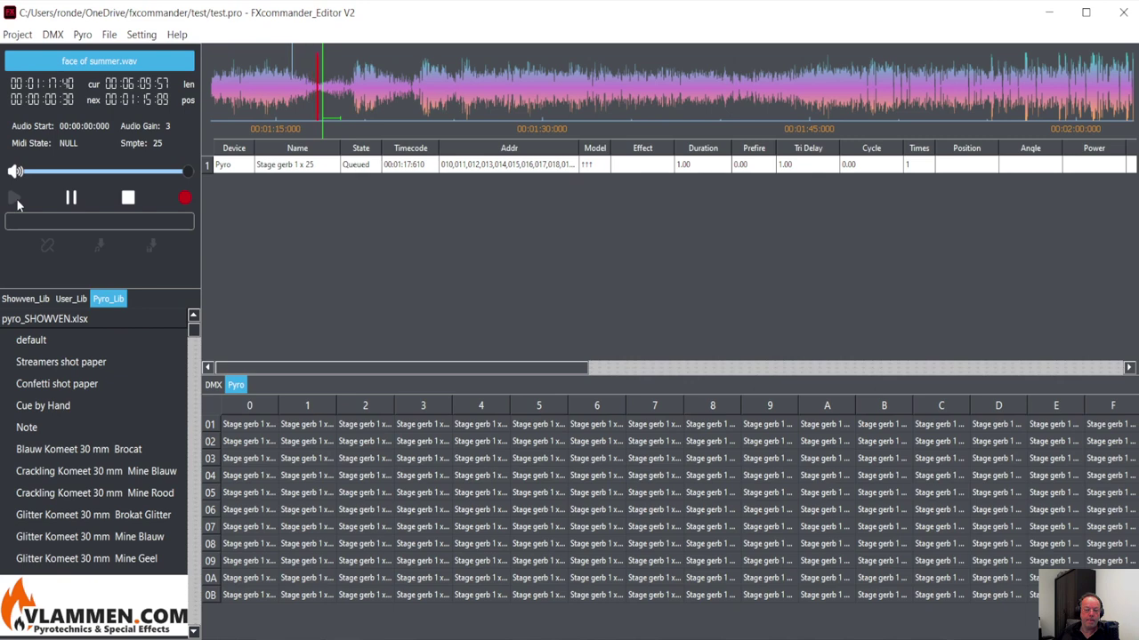
pyautogui.click(73, 199)
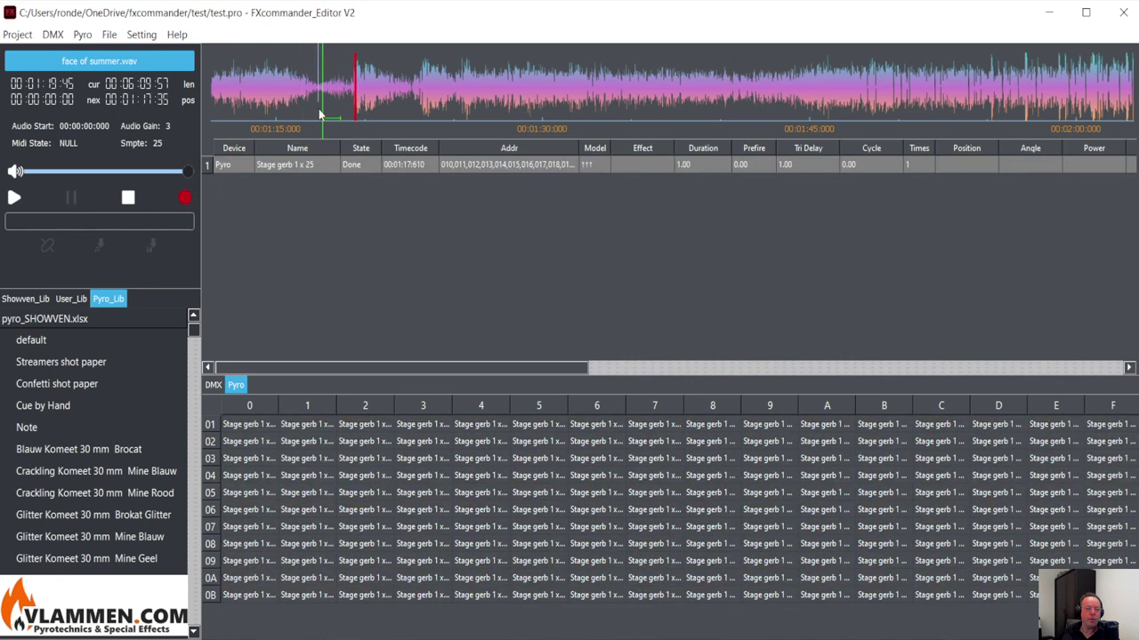
pyautogui.rightClick(330, 171)
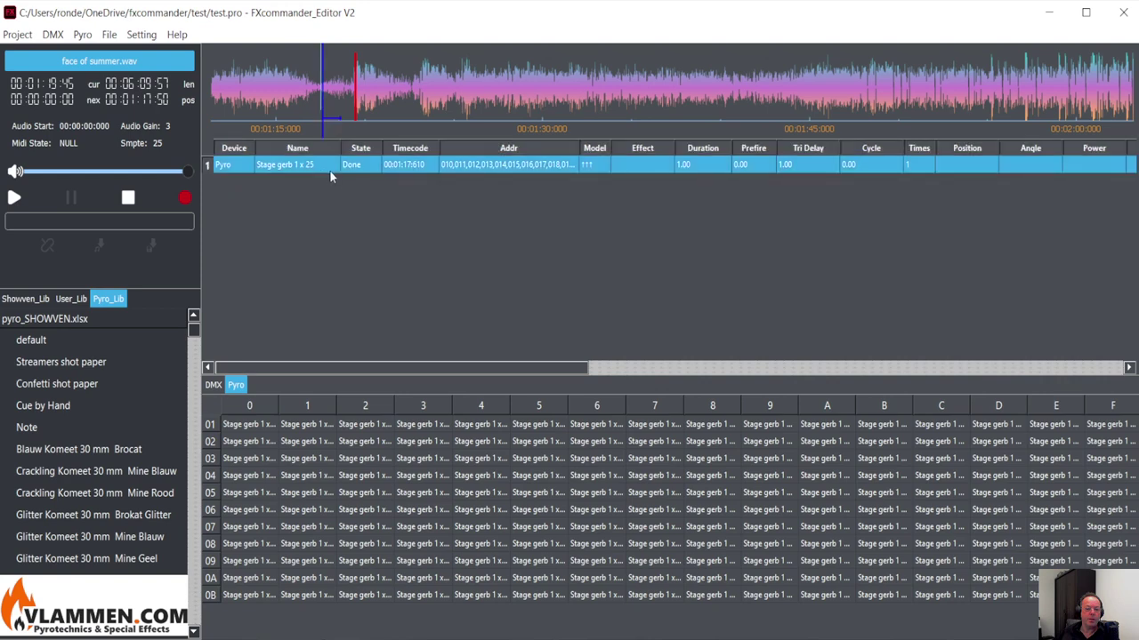
pyautogui.click(367, 182)
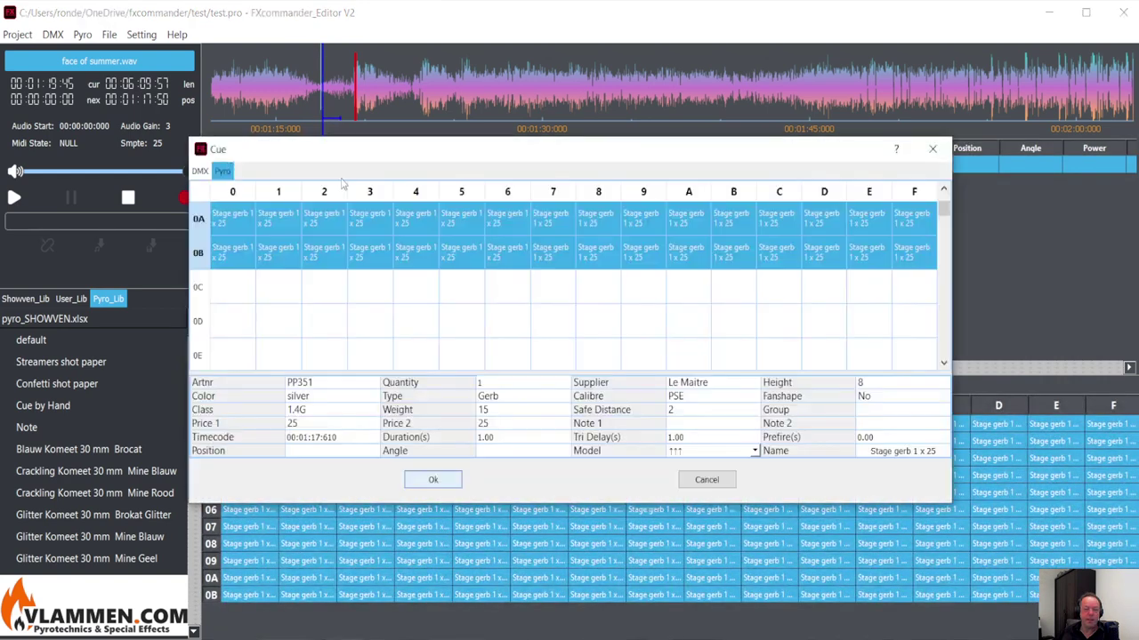
pyautogui.click(711, 453)
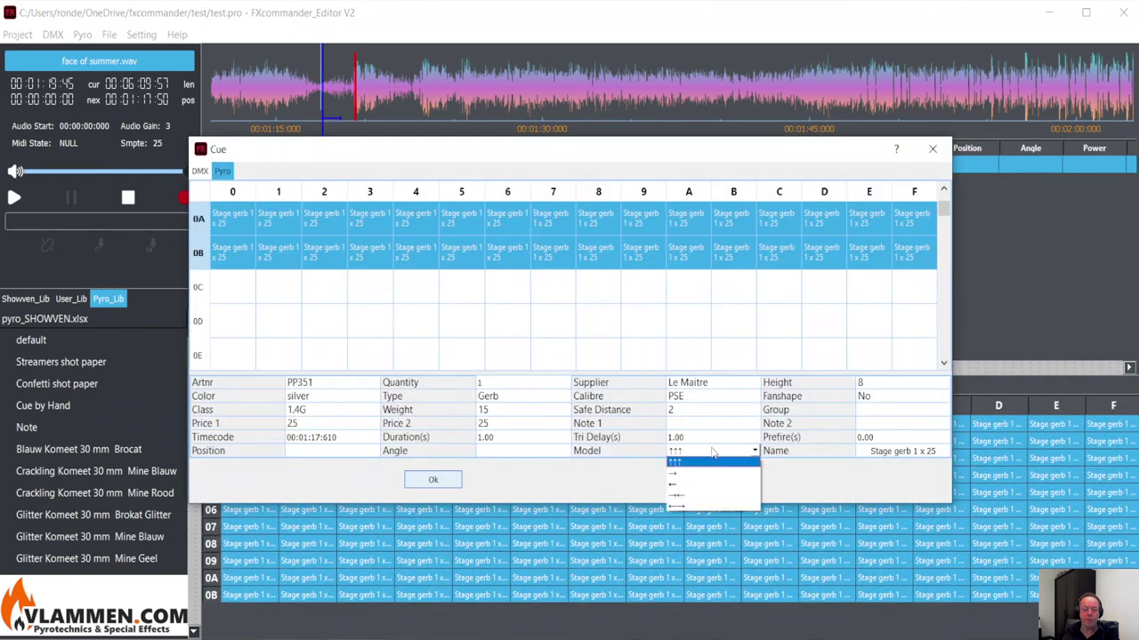
pyautogui.click(687, 477)
pyautogui.click(444, 490)
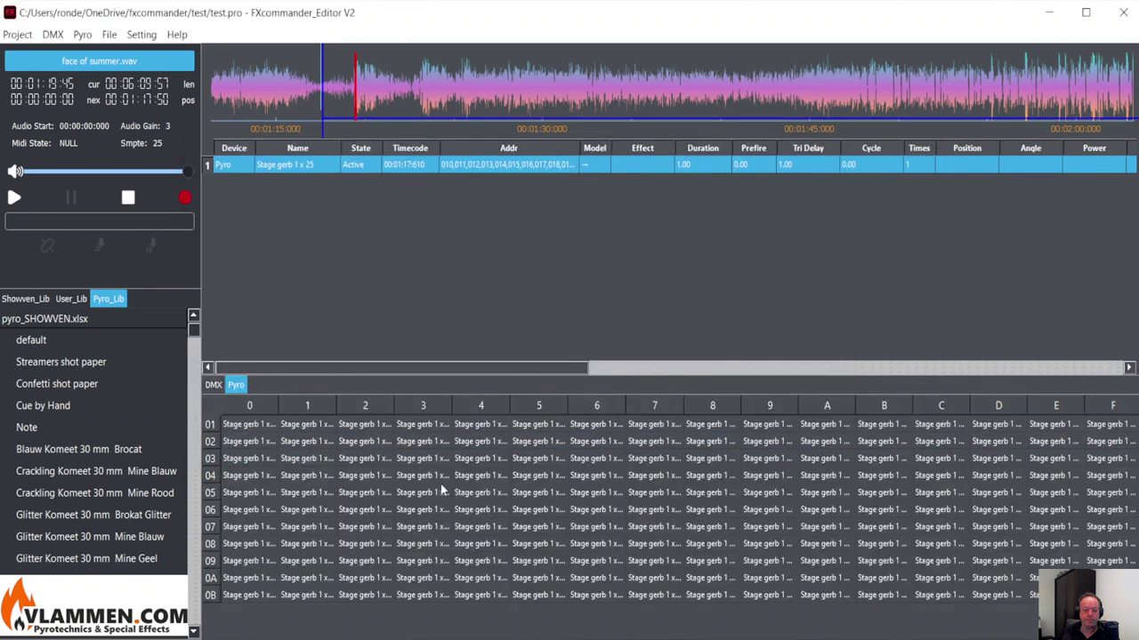
# Step: Set the Stage gerb 1 x 25 cue's Tri Delay to 0.46 s and its Duration to 0.20 s
pyautogui.rightClick(399, 165)
pyautogui.click(420, 174)
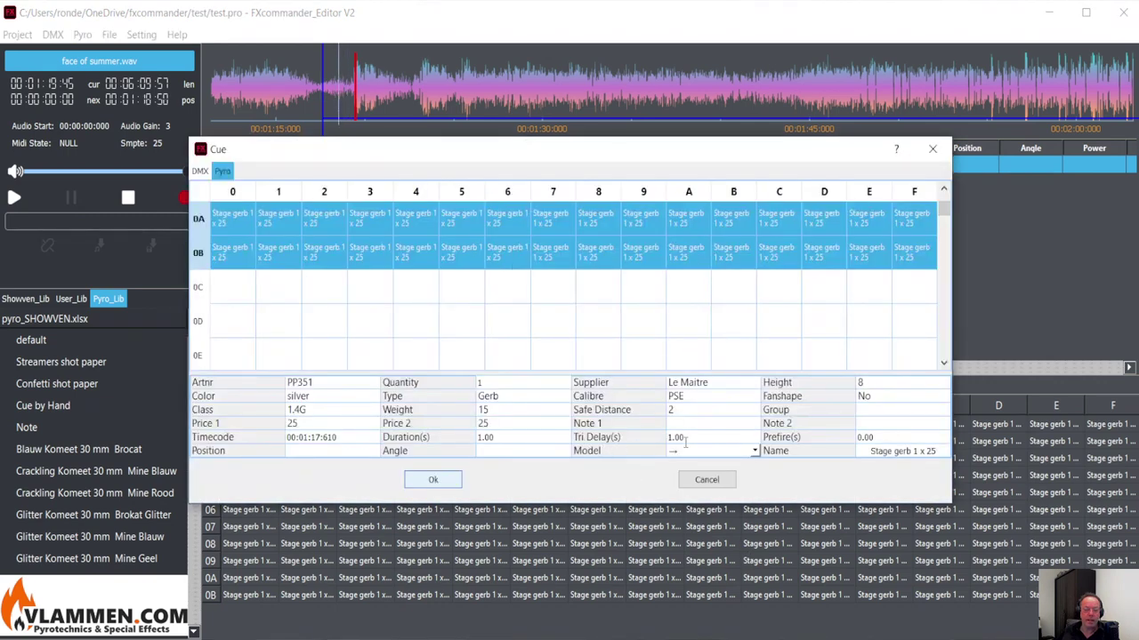
pyautogui.moveTo(697, 437); pyautogui.dragTo(649, 437)
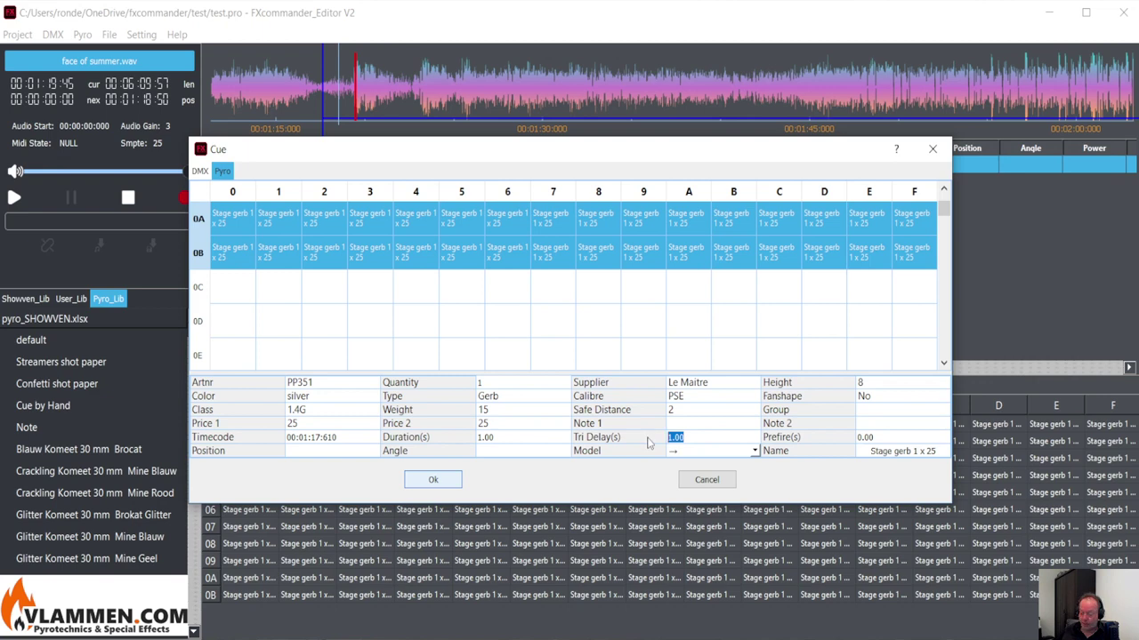
pyautogui.write('0.46')
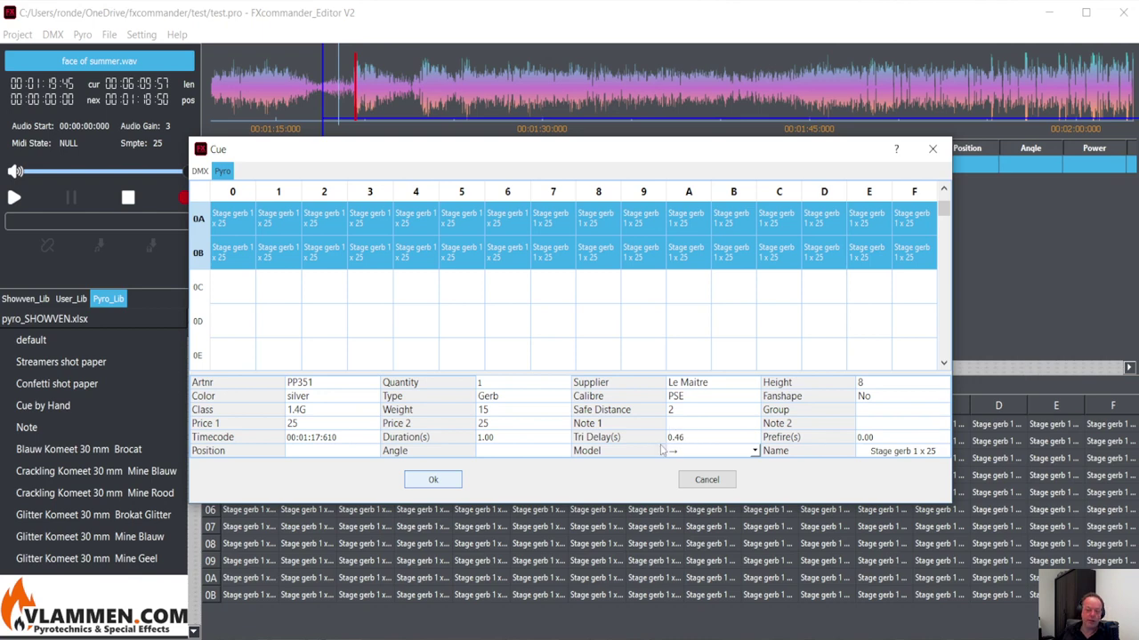
pyautogui.click(502, 437)
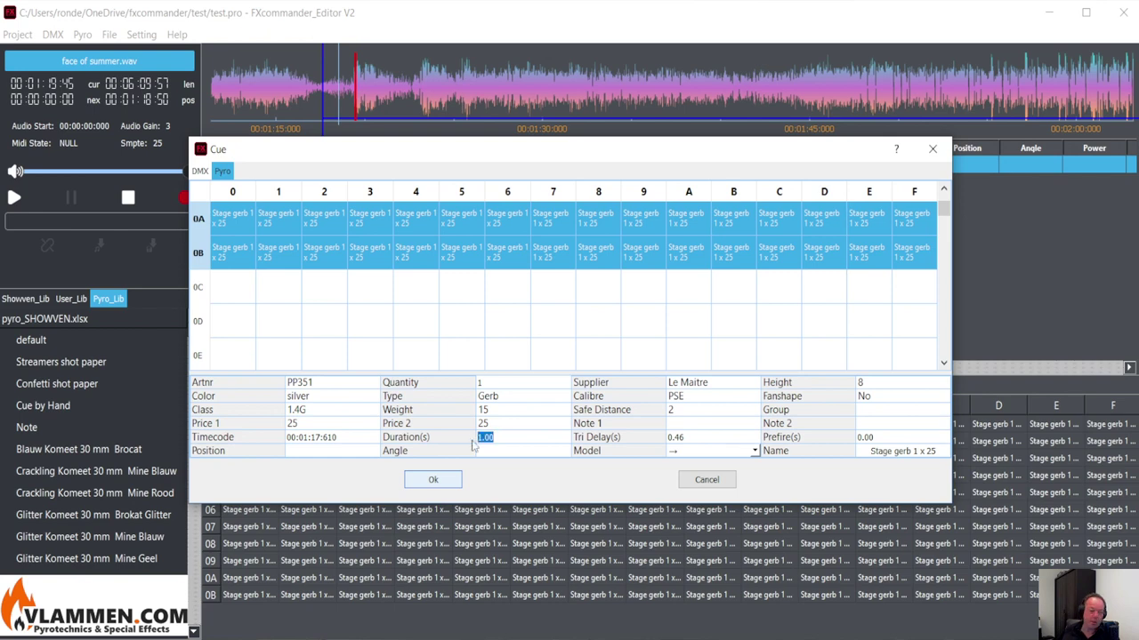
pyautogui.write('0')
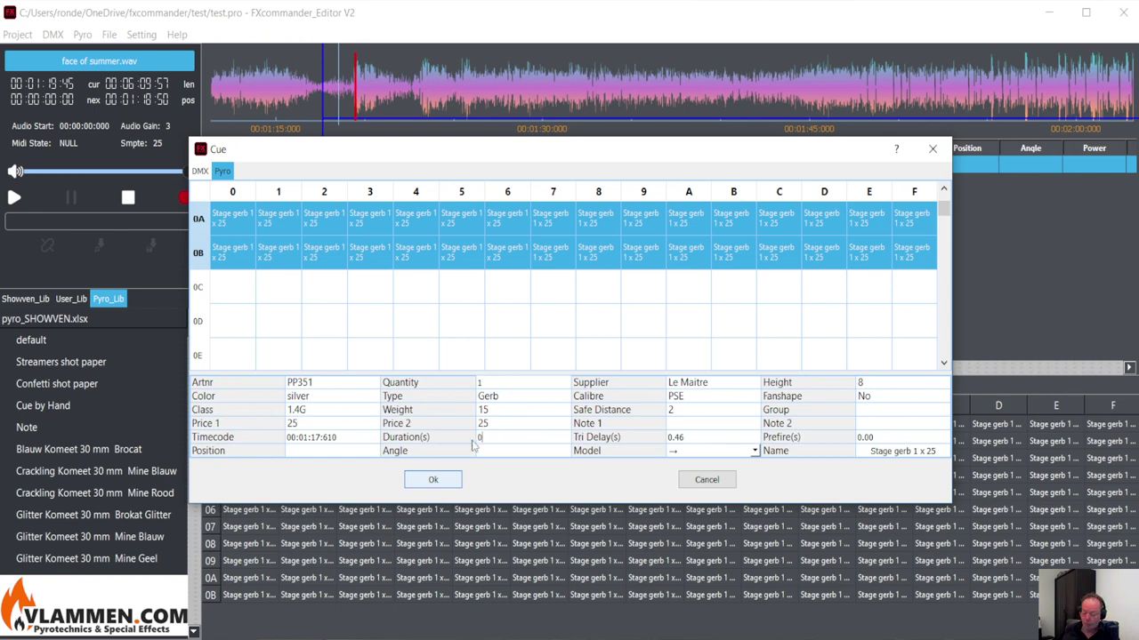
pyautogui.write('.20')
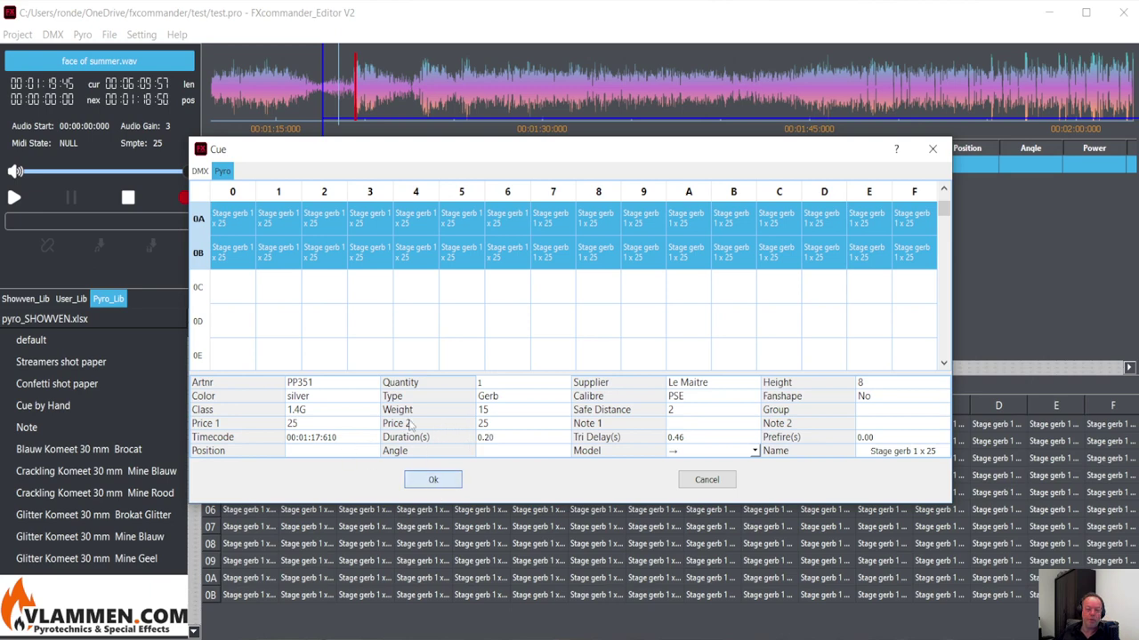
pyautogui.press('Return')
# Step: Play the music from about 00:01:15:60, just before the gerb cue, watch the addresses fire, and pause
pyautogui.click(286, 92)
pyautogui.click(13, 200)
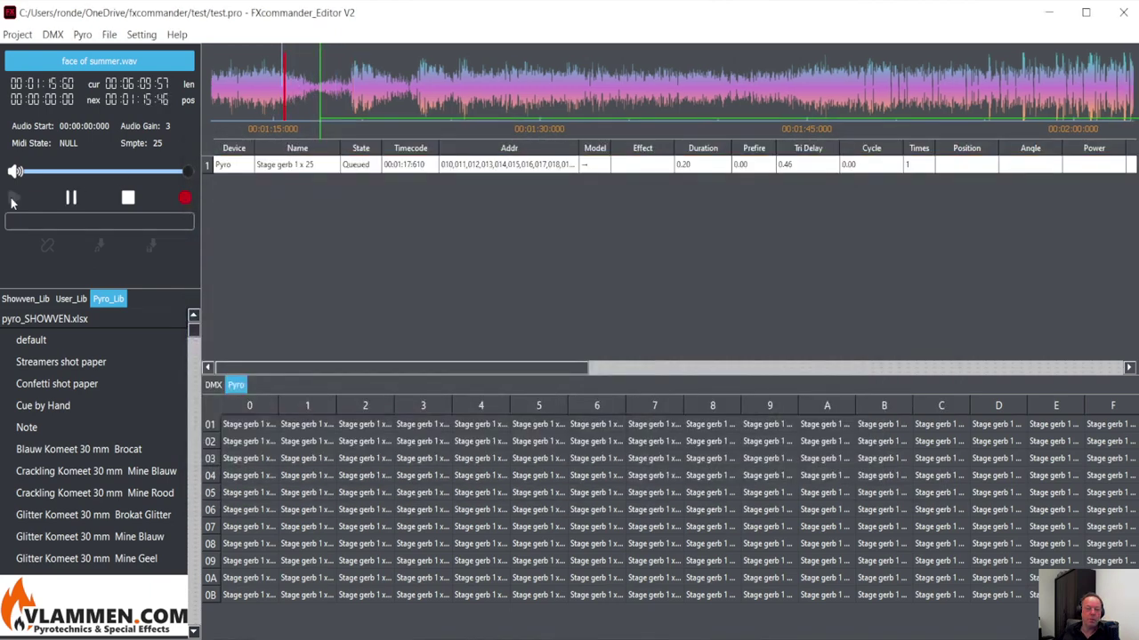
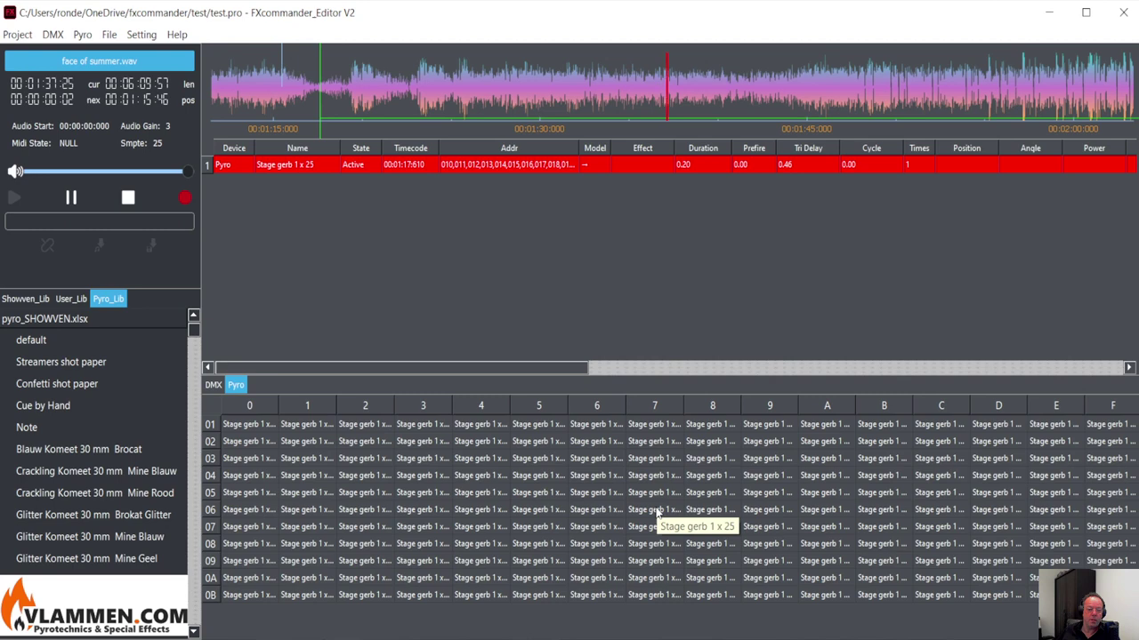
pyautogui.press('space')
# Step: Set the Stage gerb 1 x 25 cue's Duration to 1 s
pyautogui.click(413, 184)
pyautogui.rightClick(413, 184)
pyautogui.click(435, 184)
pyautogui.doubleClick(507, 434)
pyautogui.write('1')
pyautogui.click(418, 483)
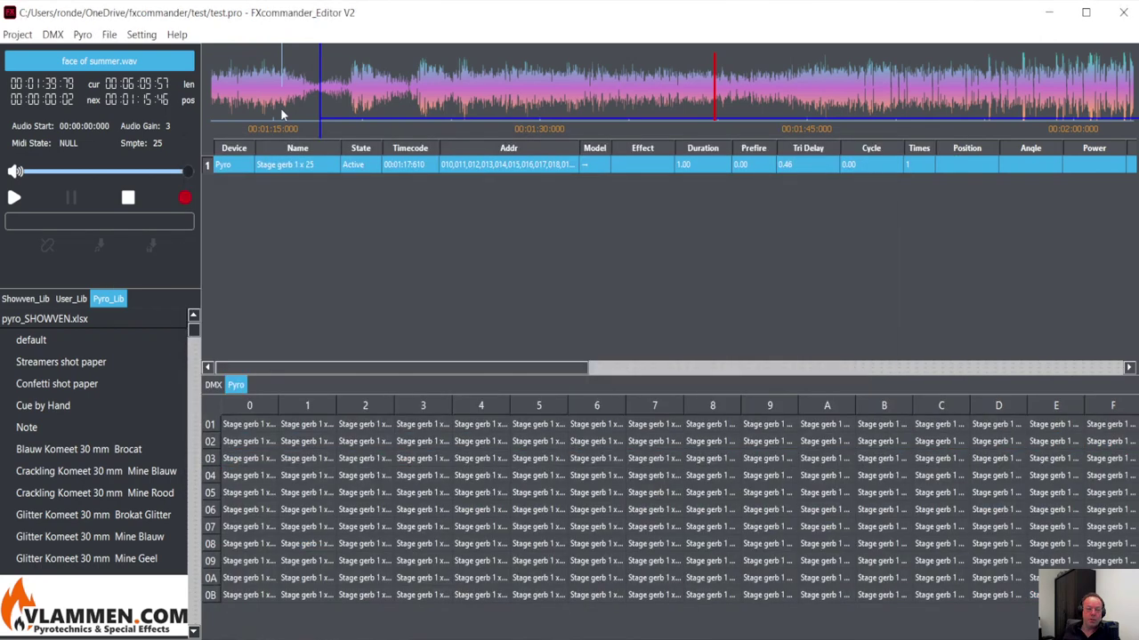
# Step: Play the firing sequence from about 00:01:28, replay it from just before the gerb cue, and pause
pyautogui.click(285, 106)
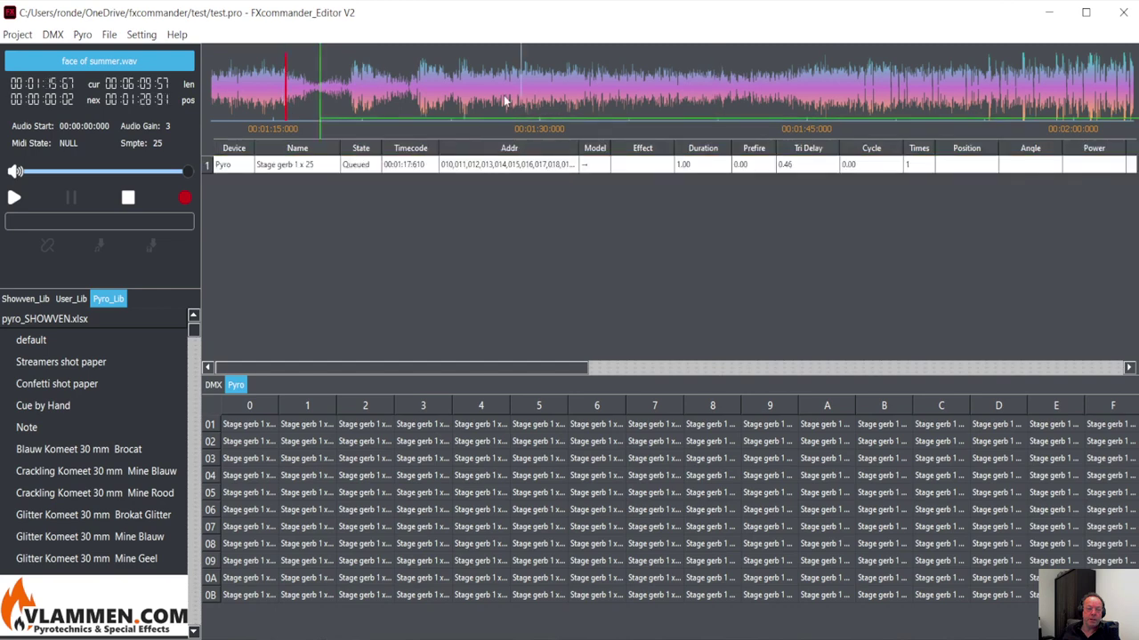
pyautogui.click(504, 100)
pyautogui.click(21, 199)
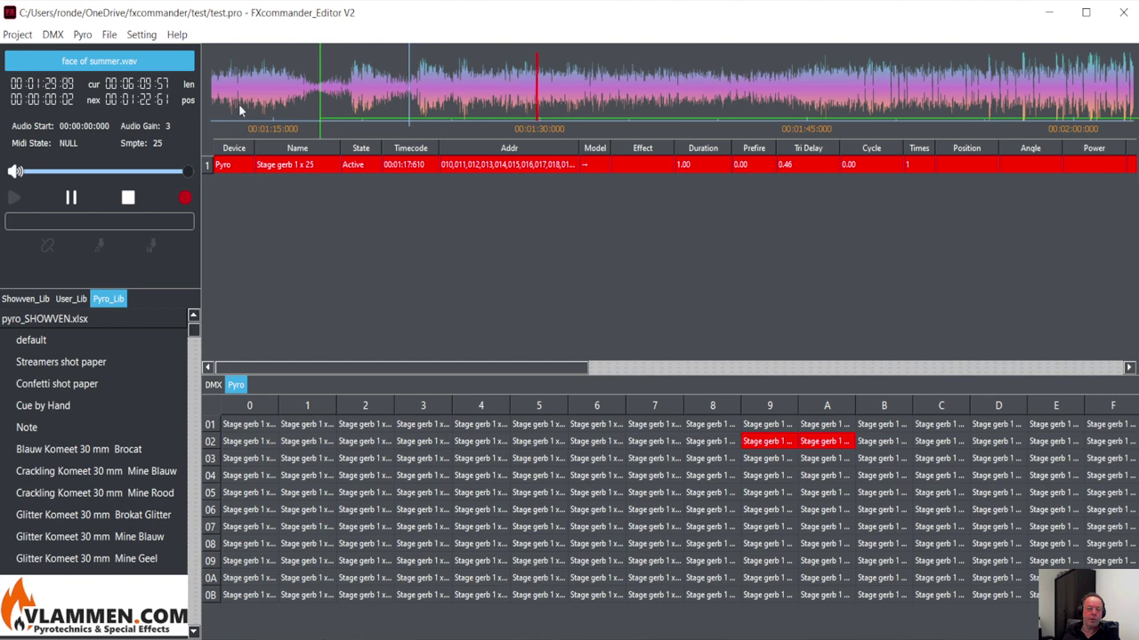
pyautogui.click(289, 98)
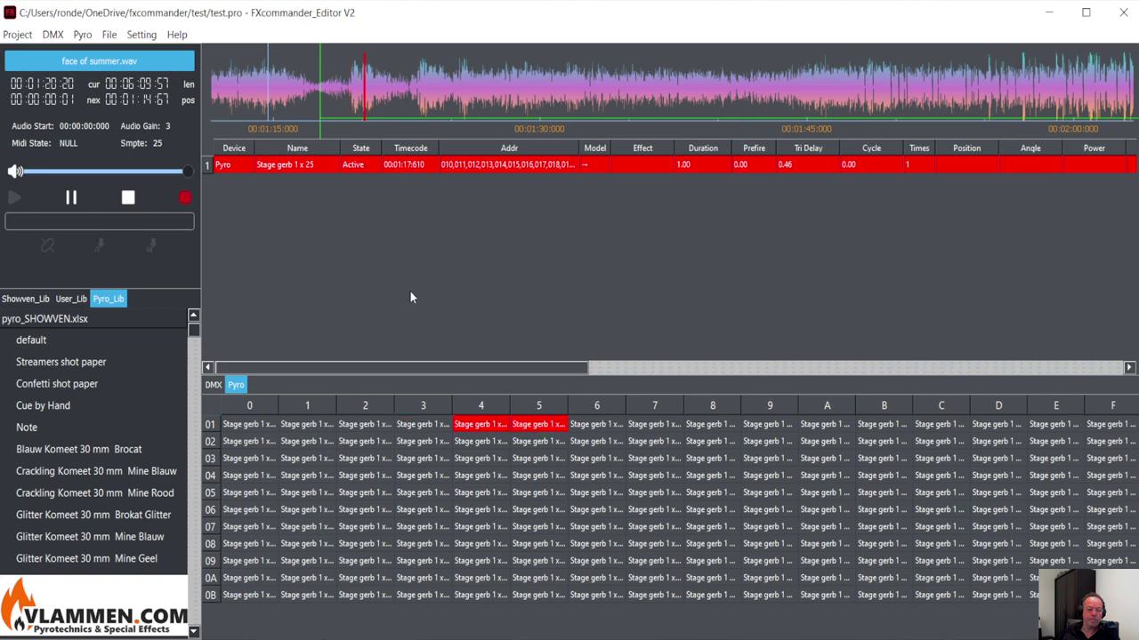
pyautogui.press('space')
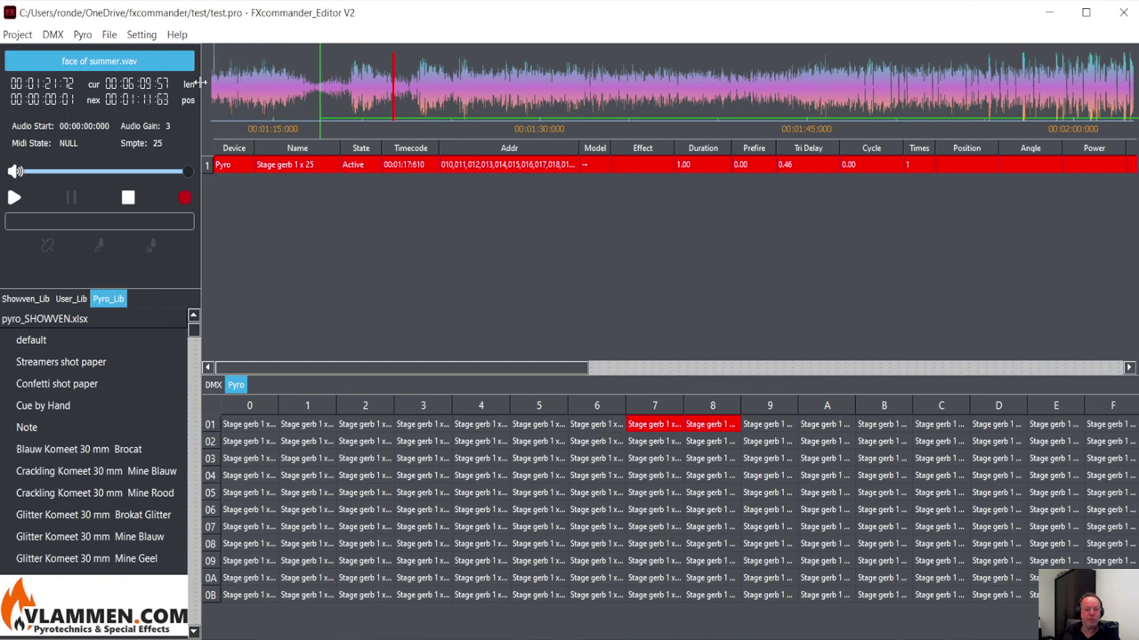
# Step: Change the gerb cue's firing Model to the single left arrow (←) and preview the reversed sequence with the music
pyautogui.click(306, 167)
pyautogui.rightClick(324, 174)
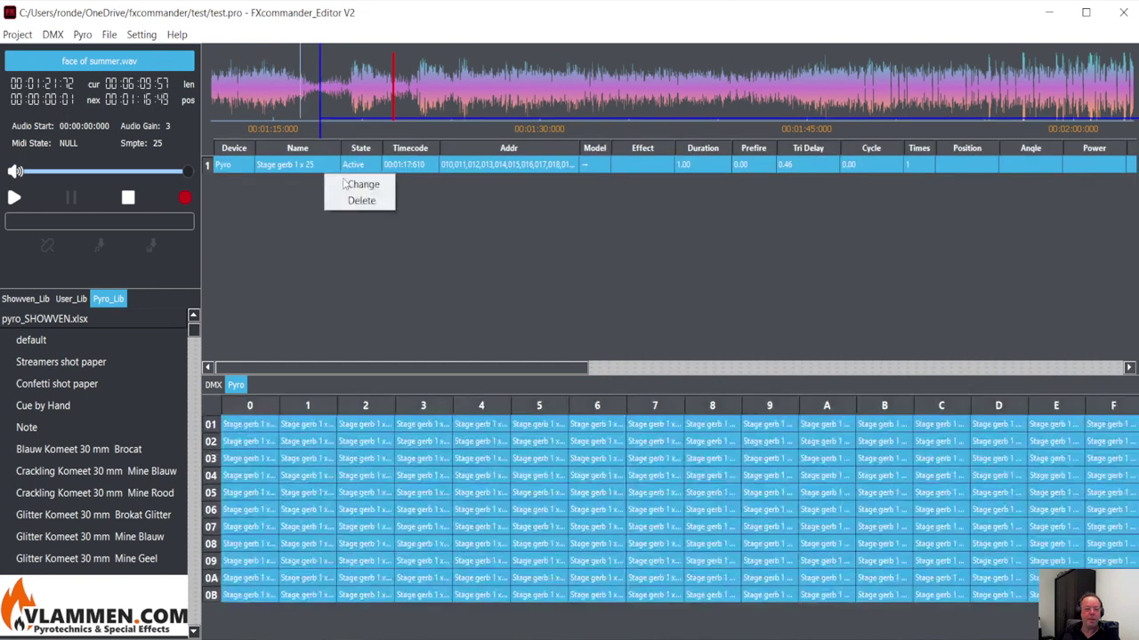
pyautogui.click(345, 182)
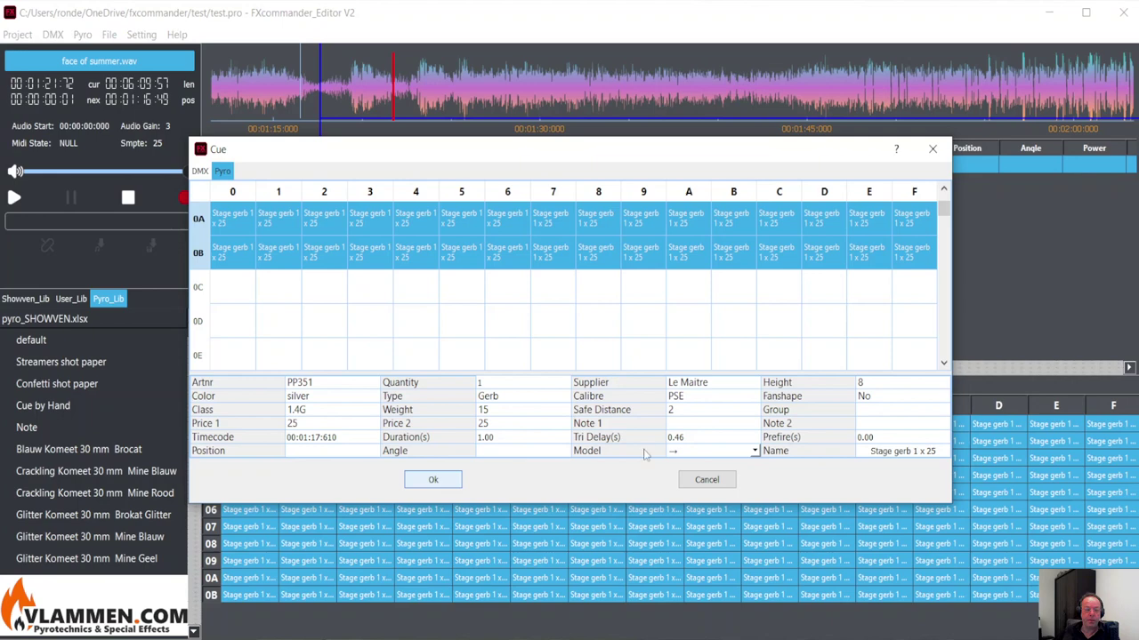
pyautogui.click(680, 452)
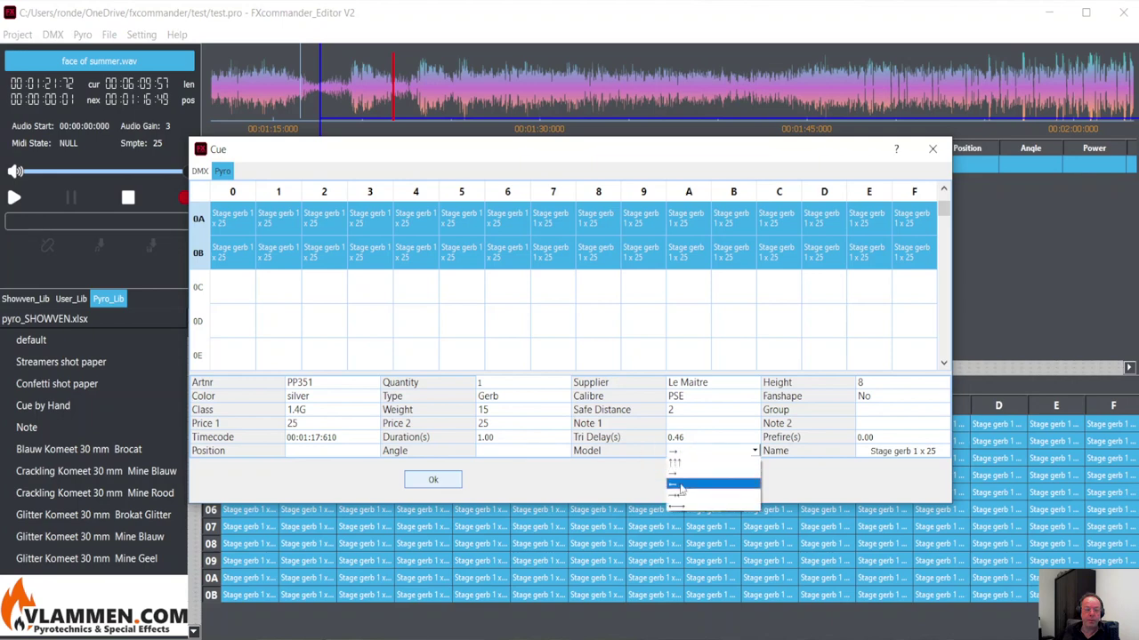
pyautogui.click(681, 487)
pyautogui.click(433, 481)
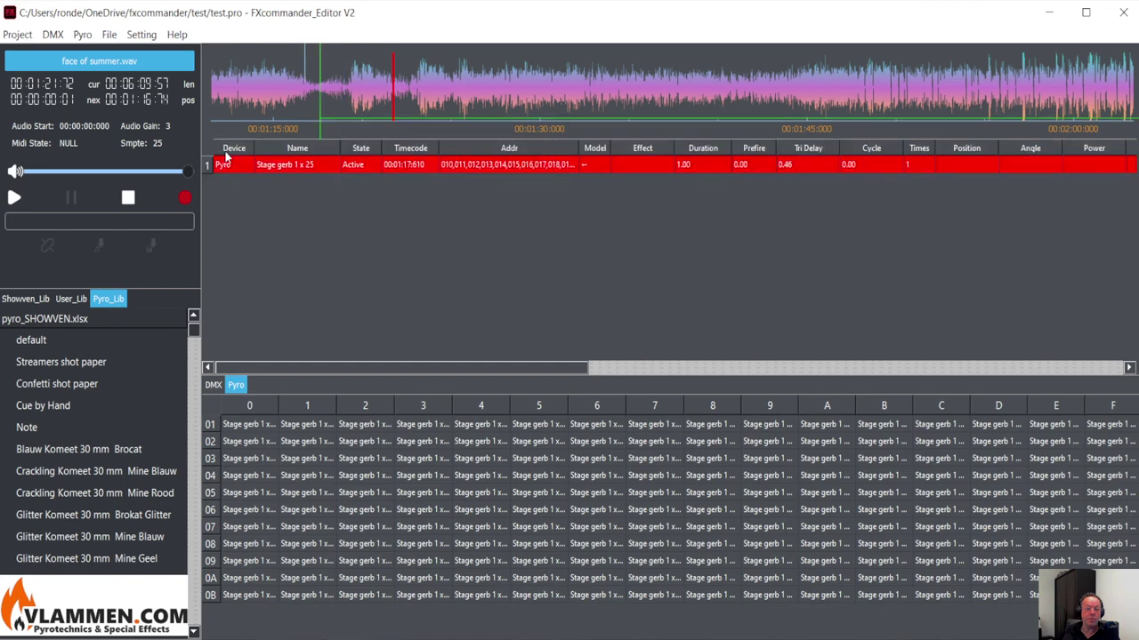
pyautogui.click(14, 197)
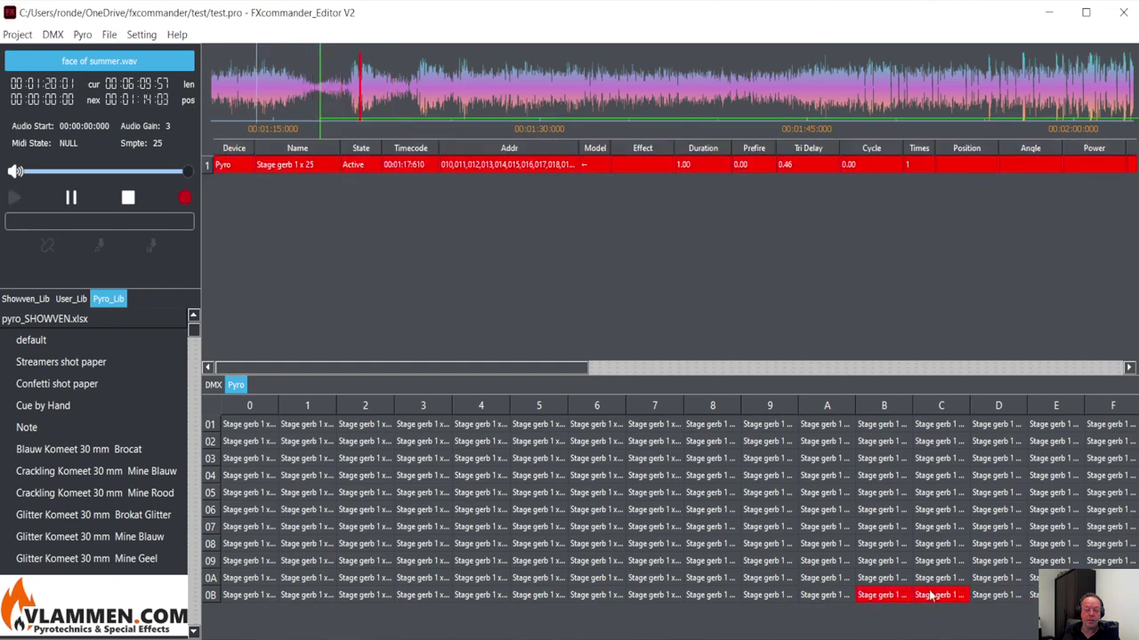
pyautogui.click(72, 200)
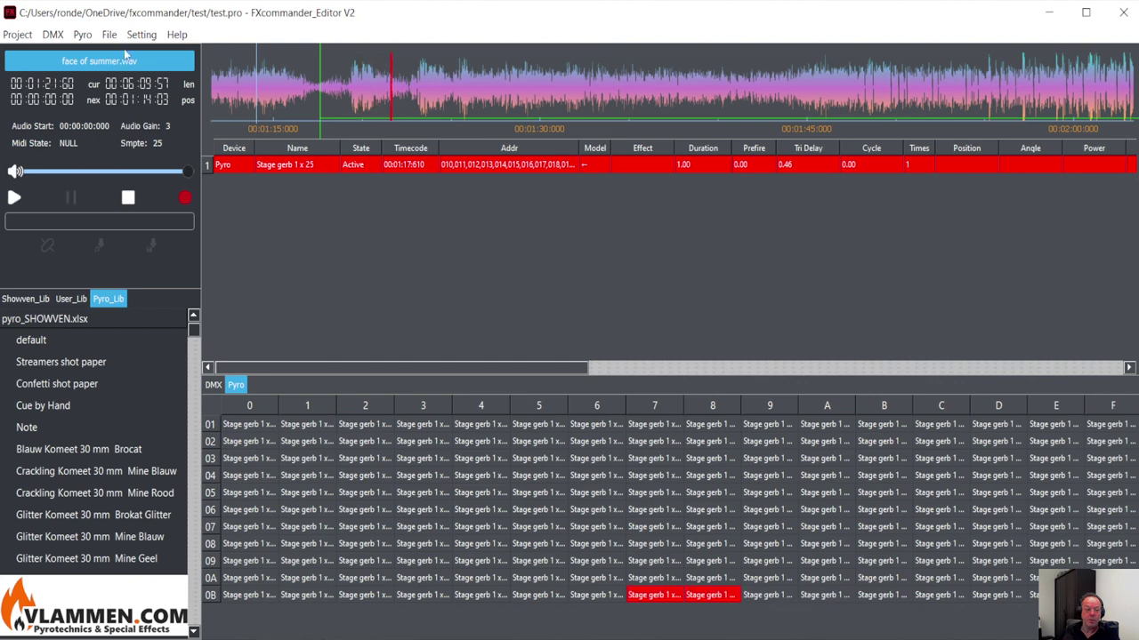
# Step: Change the gerb cue's firing Model to the outward double arrow (←→) so the sequence runs from the centre to both ends
pyautogui.rightClick(304, 167)
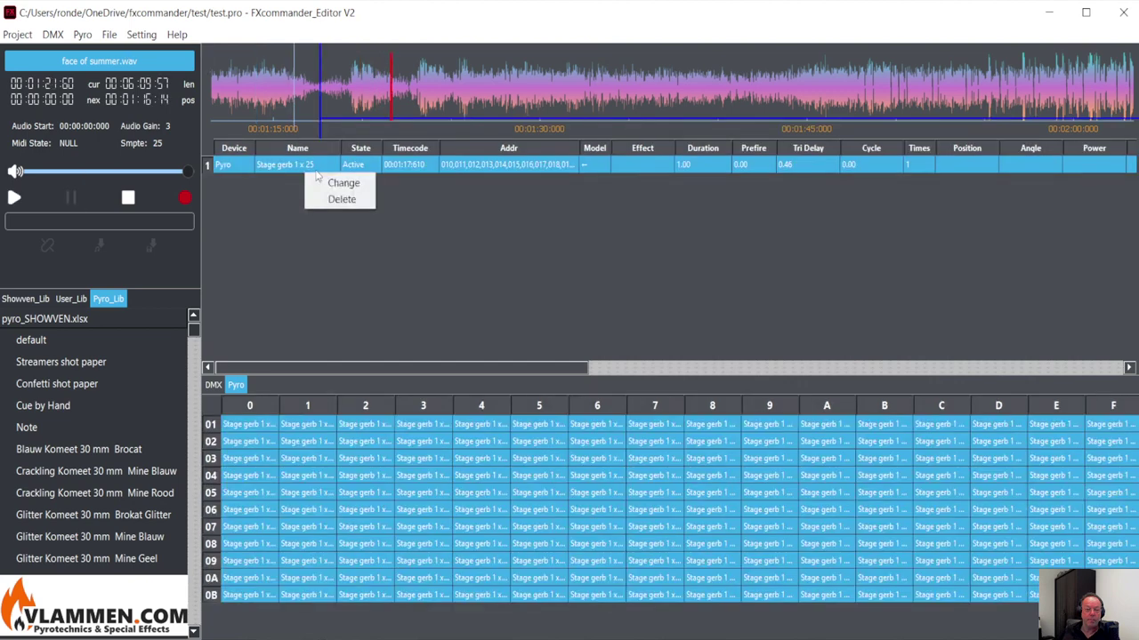
pyautogui.click(342, 182)
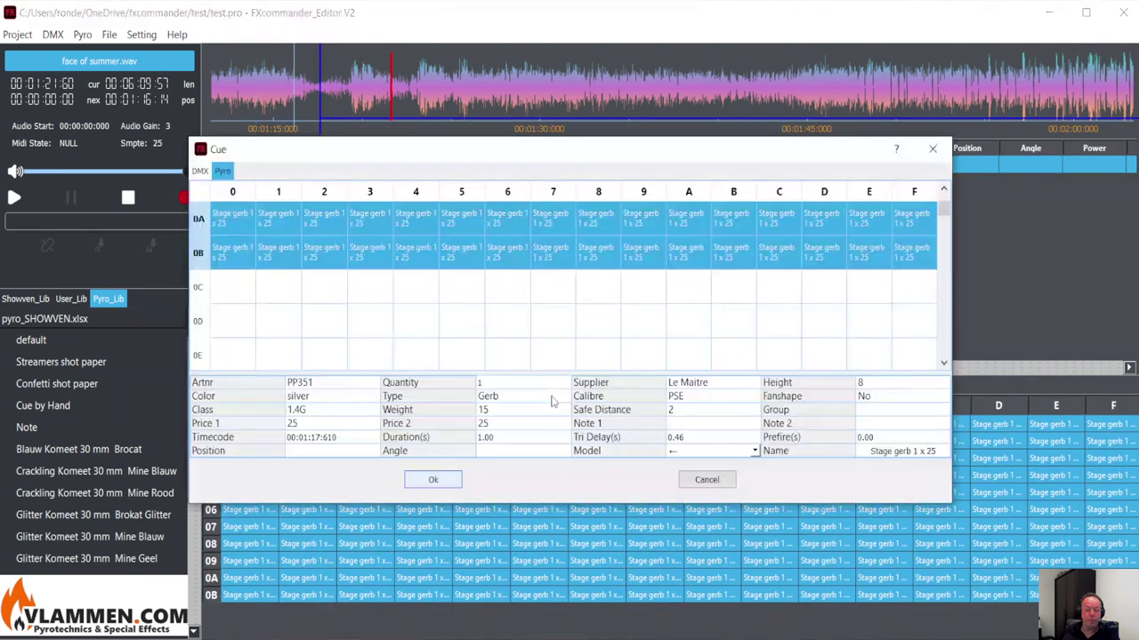
pyautogui.click(710, 452)
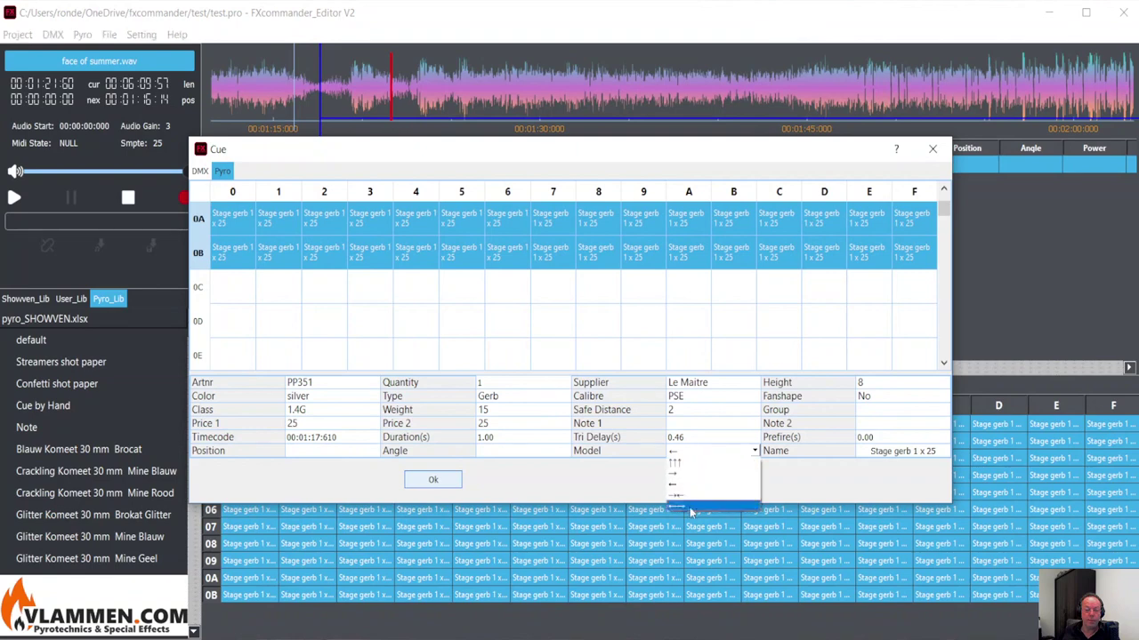
pyautogui.click(683, 493)
pyautogui.click(433, 481)
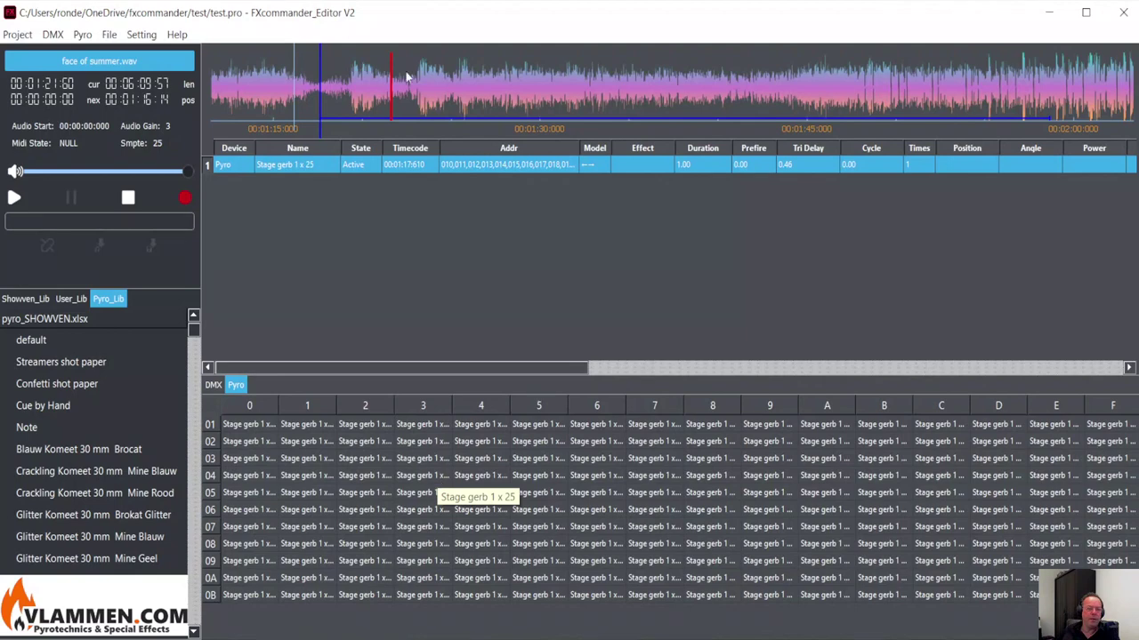
# Step: Play the music from just before the gerb cue to preview the centre-outward sequence, and pause it
pyautogui.click(292, 83)
pyautogui.click(14, 197)
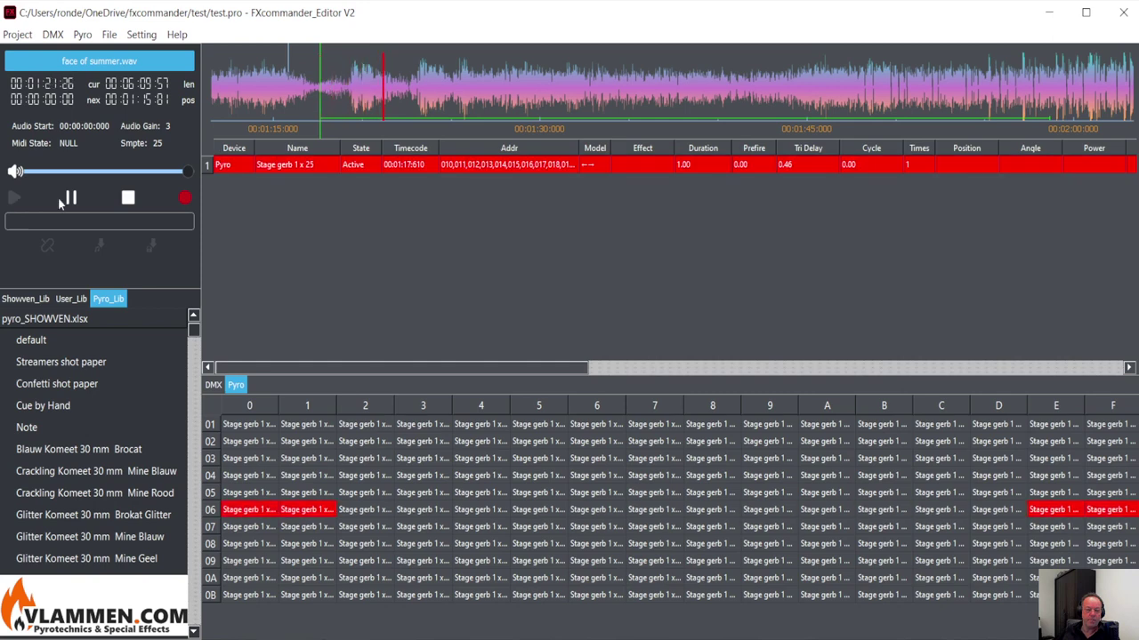
pyautogui.click(64, 201)
pyautogui.click(63, 201)
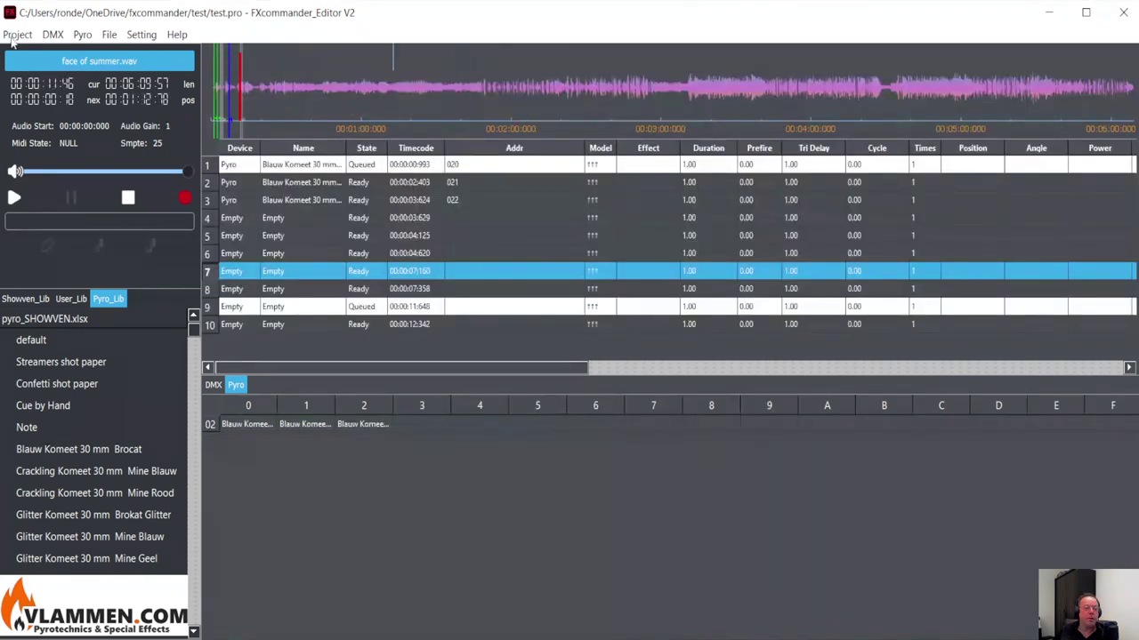
# Step: Save the show project with the Blauw Komeet and empty cues
pyautogui.click(13, 38)
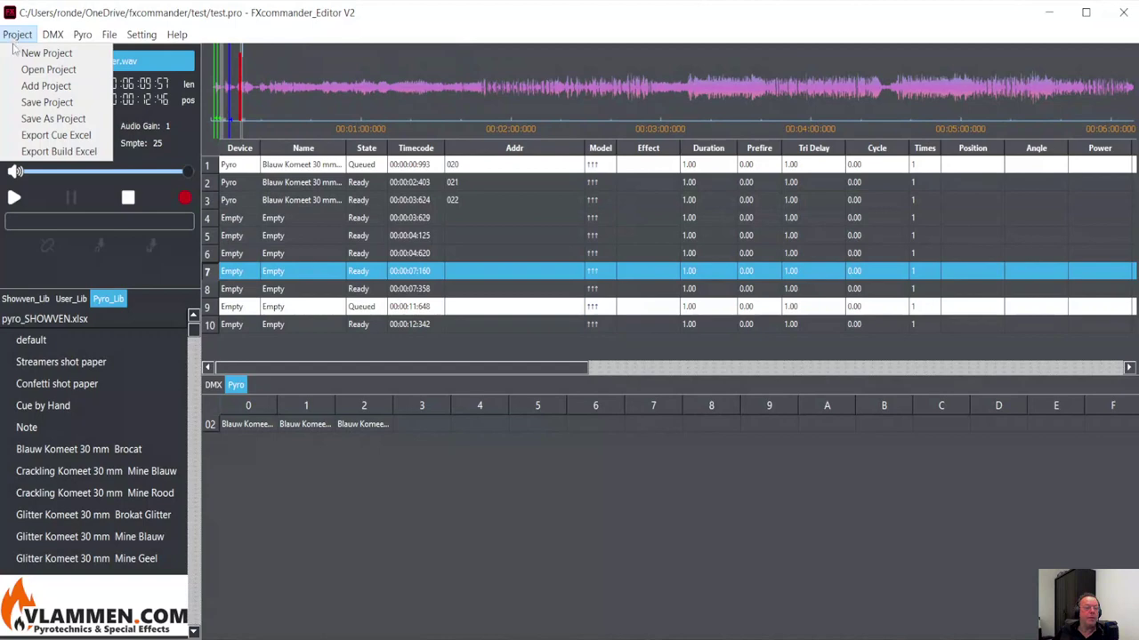
pyautogui.click(32, 103)
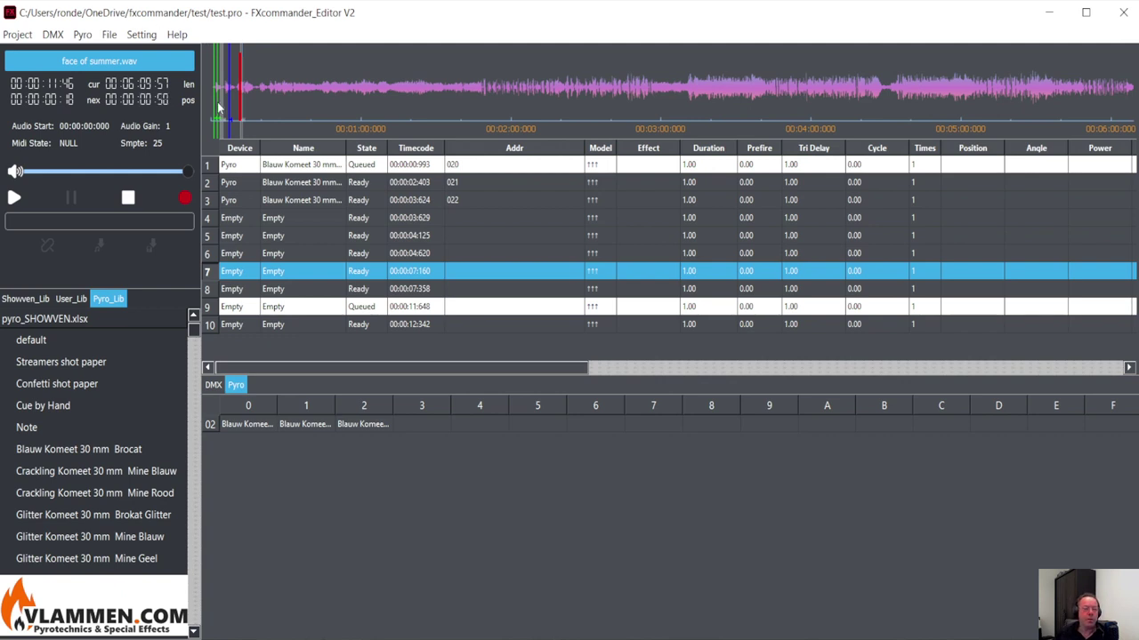
# Step: Switch the cue display from the table to the Graph view
pyautogui.scroll(5, 213, 100)
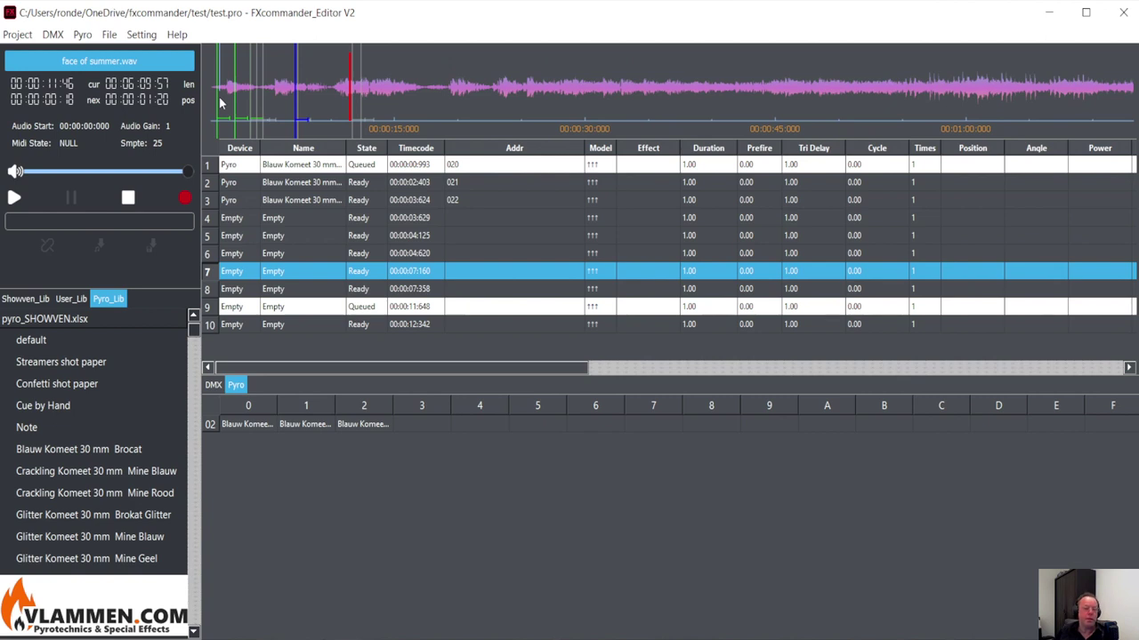
pyautogui.scroll(3, 334, 114)
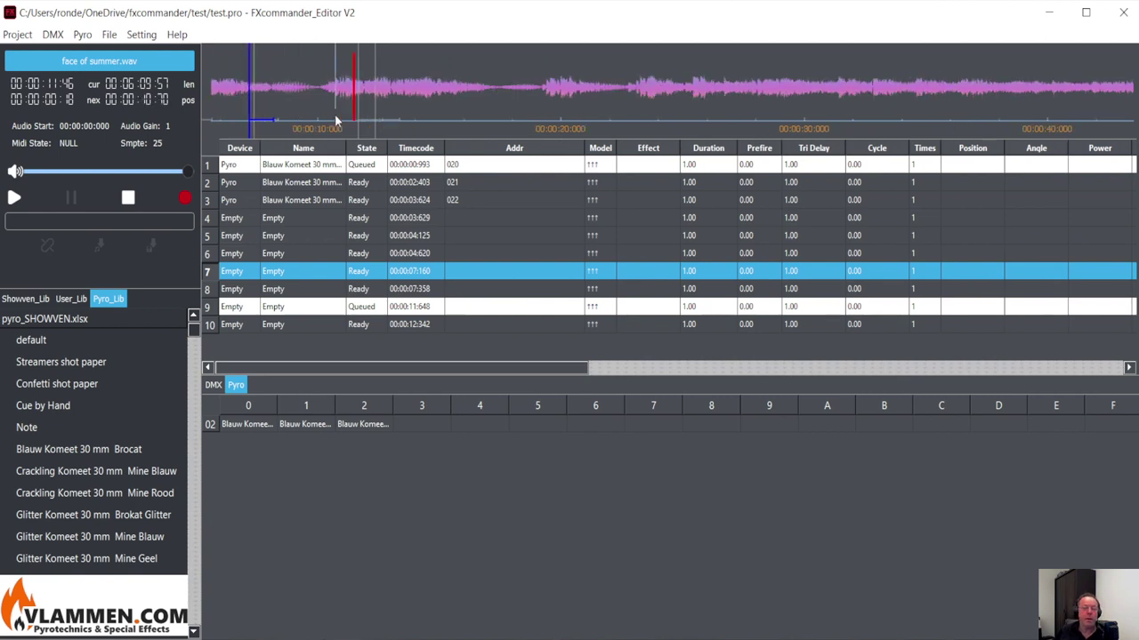
pyautogui.click(142, 34)
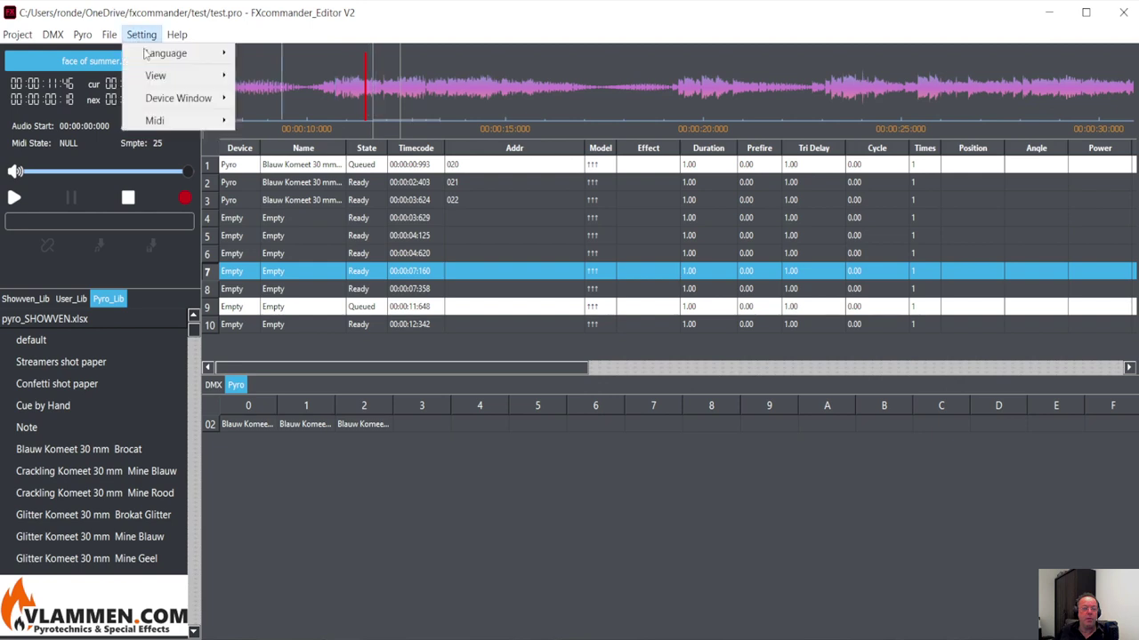
pyautogui.moveTo(158, 120)
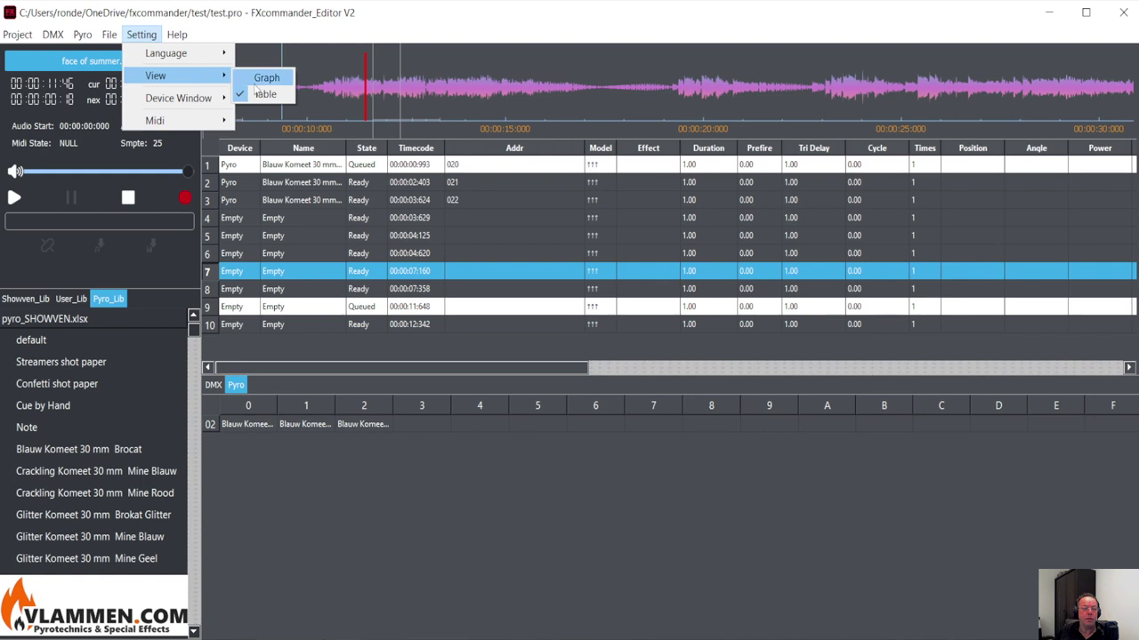
pyautogui.click(255, 89)
pyautogui.scroll(2, 392, 189)
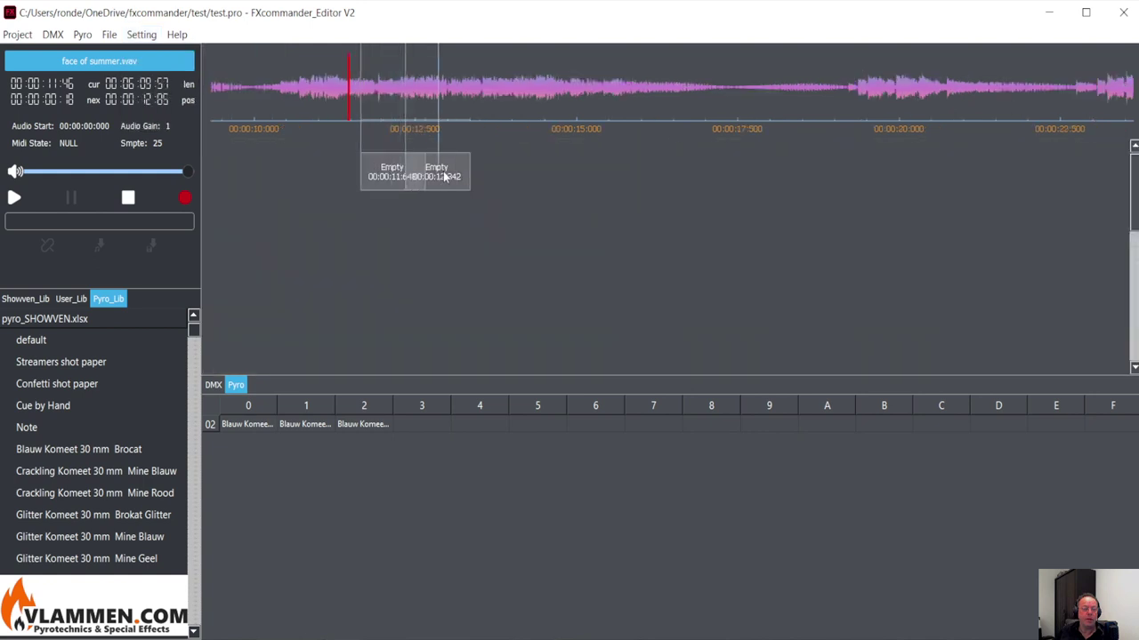
# Step: Move the last empty cue on the graph to about 00:00:19:354, where the music picks up again
pyautogui.click(442, 177)
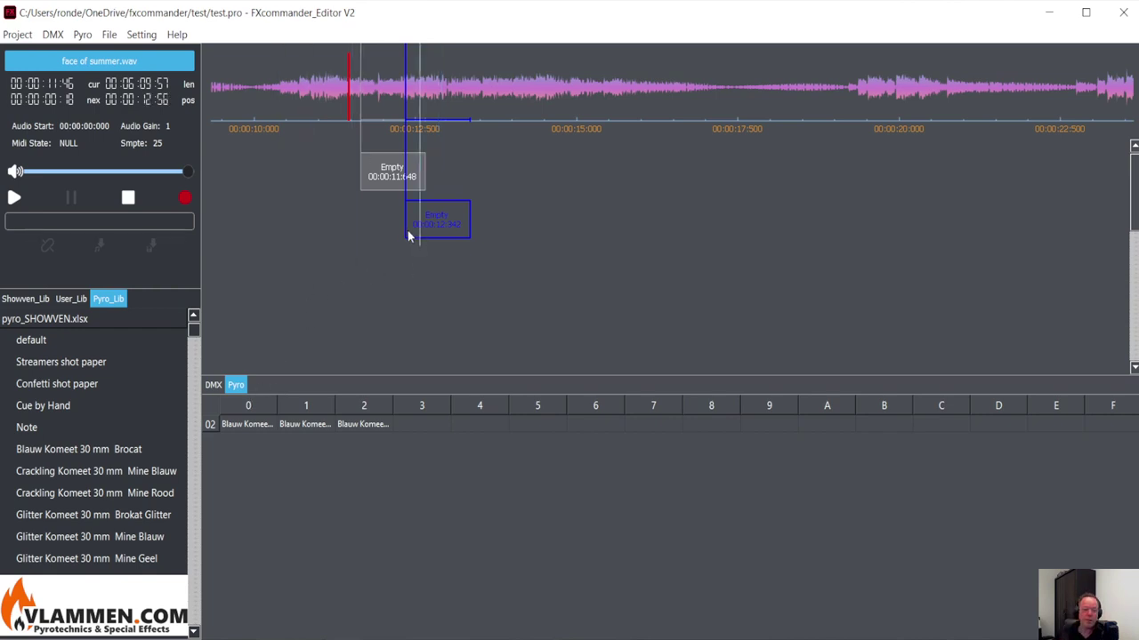
pyautogui.moveTo(406, 234); pyautogui.dragTo(856, 186)
pyautogui.scroll(2, 847, 96)
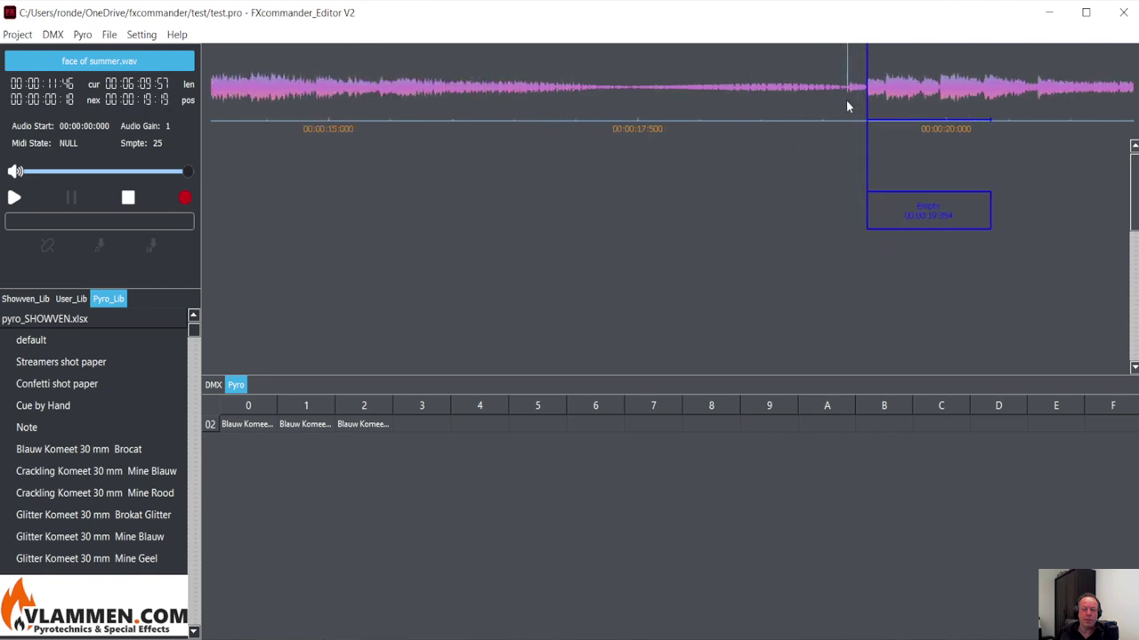
# Step: Select all the cues on the graph at once and delete them
pyautogui.scroll(-2, 831, 118)
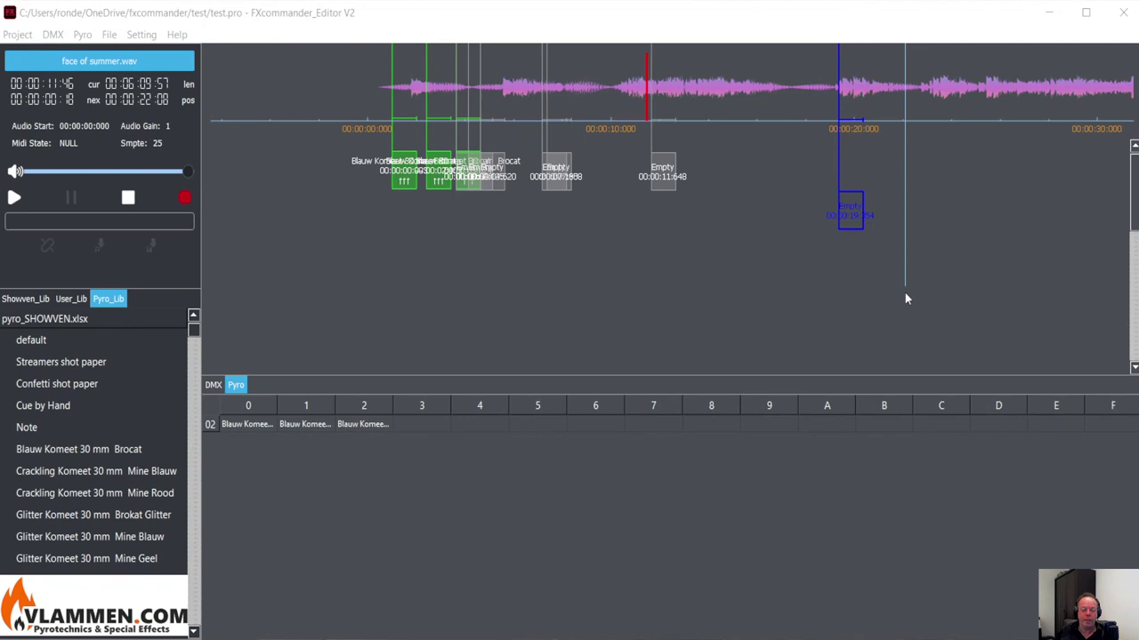
pyautogui.moveTo(904, 292); pyautogui.dragTo(257, 62)
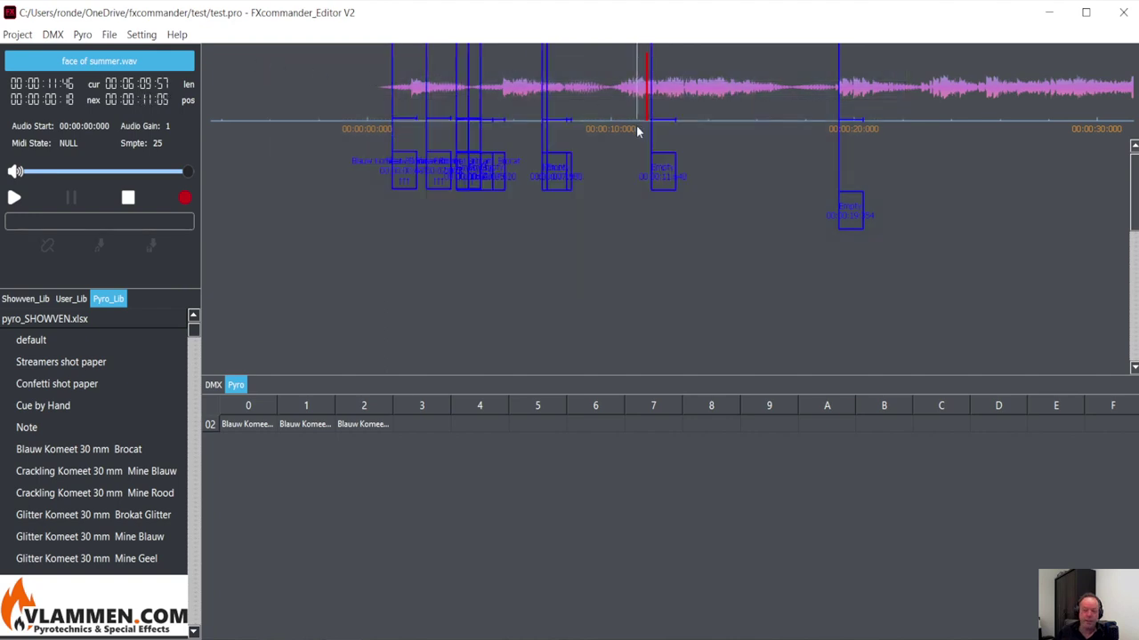
pyautogui.press('Delete')
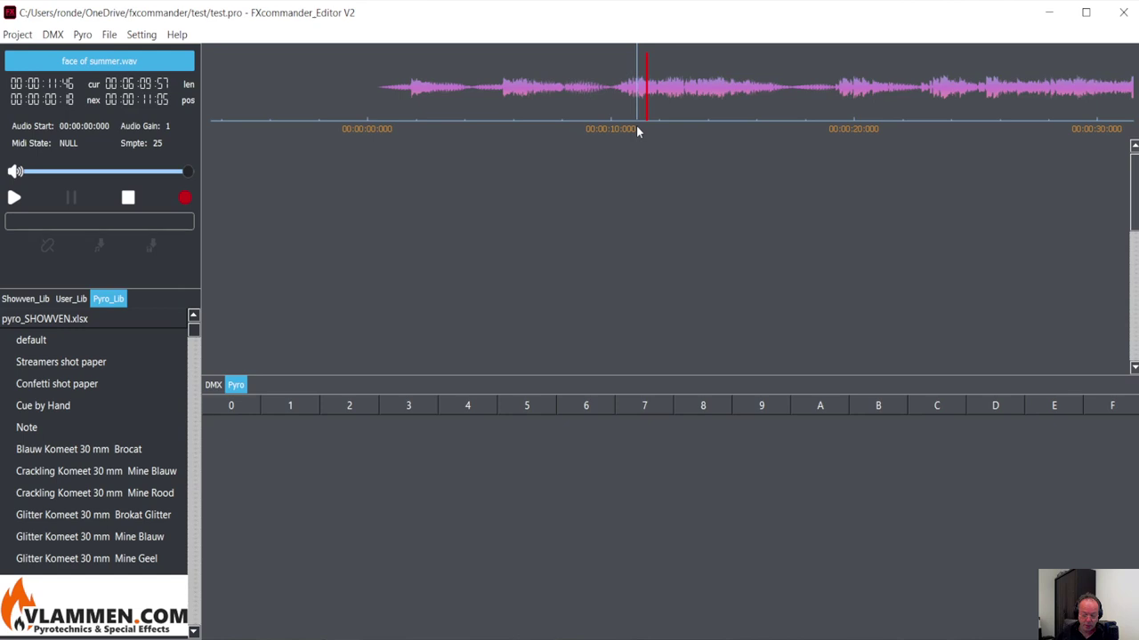
# Step: View the list of shortcut keys in the program's about information and close it
pyautogui.click(177, 35)
pyautogui.click(198, 54)
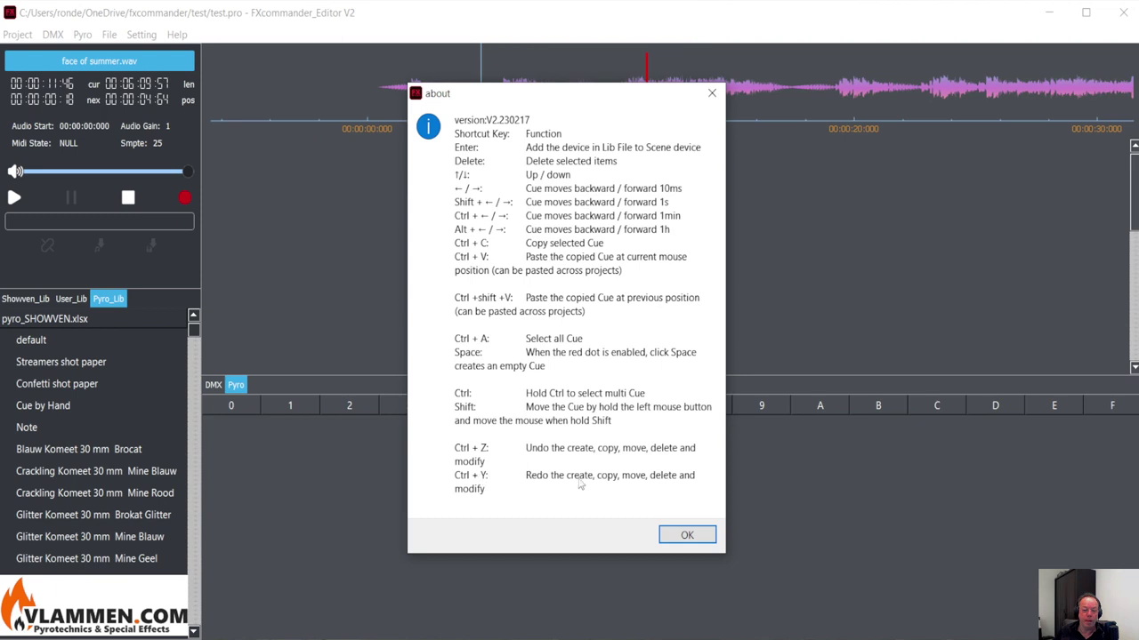
pyautogui.click(685, 536)
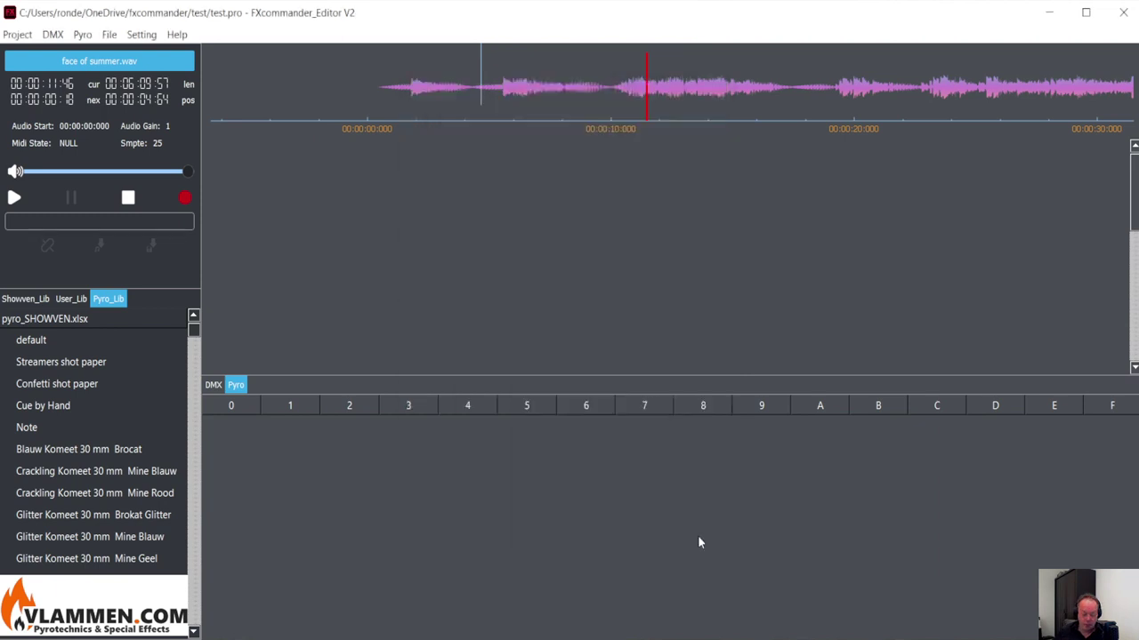
# Step: Undo the deletion of all cues, redo it, and undo it once more
pyautogui.hotkey('ctrl', 'z')
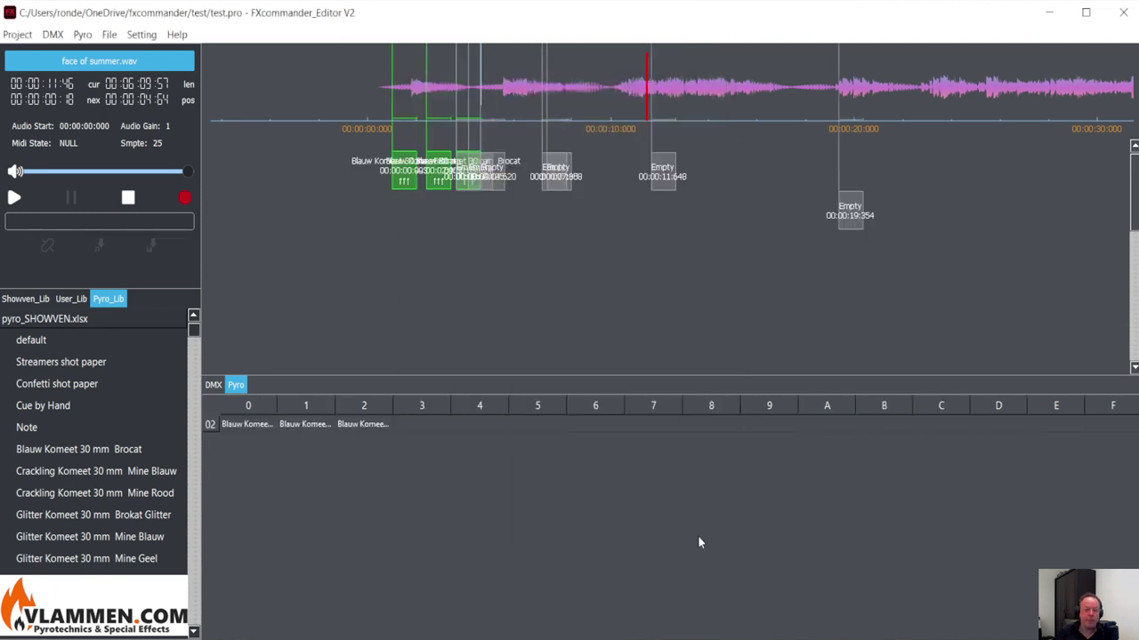
pyautogui.hotkey('ctrl', 'y')
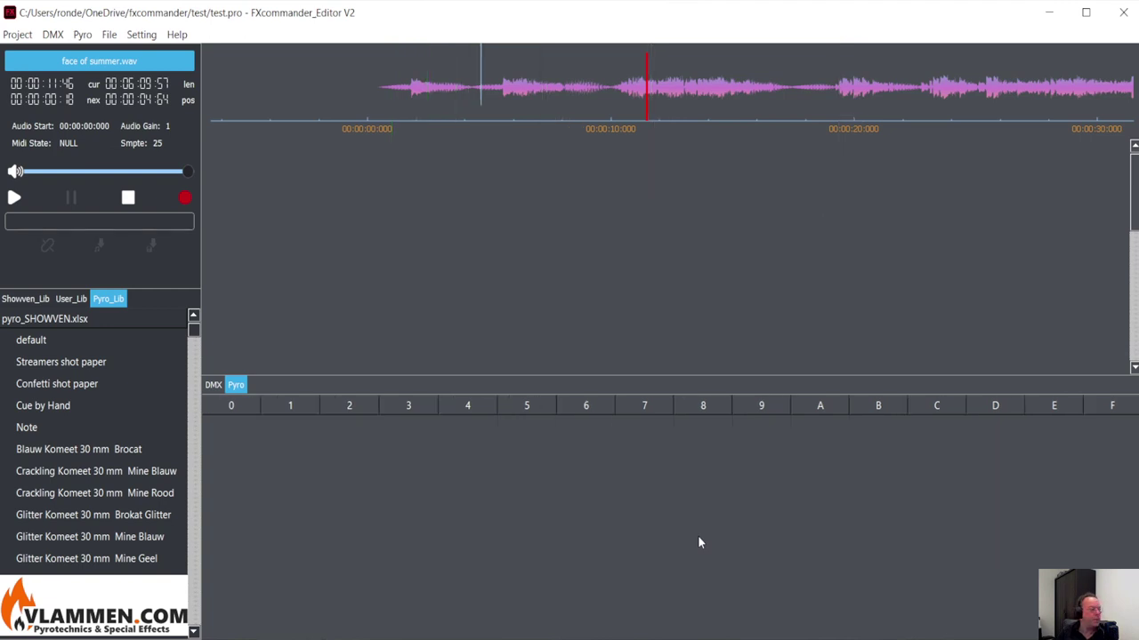
pyautogui.hotkey('ctrl', 'z')
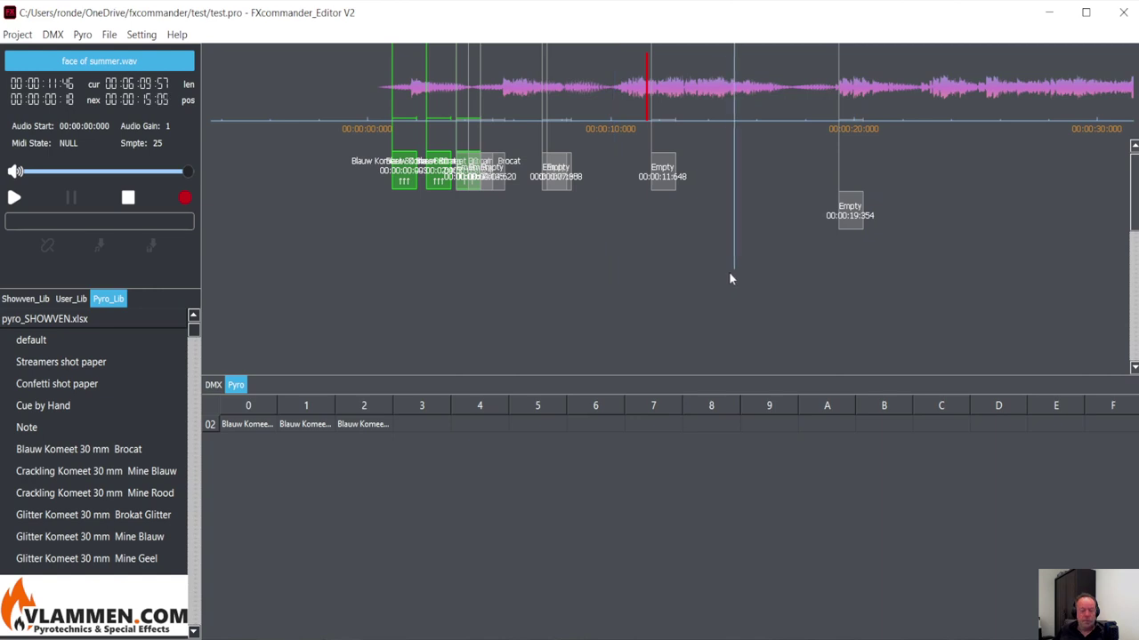
# Step: Select the restored Blauw Komeet and empty cues together and delete them from the timeline
pyautogui.moveTo(894, 263); pyautogui.dragTo(295, 88)
pyautogui.press('Delete')
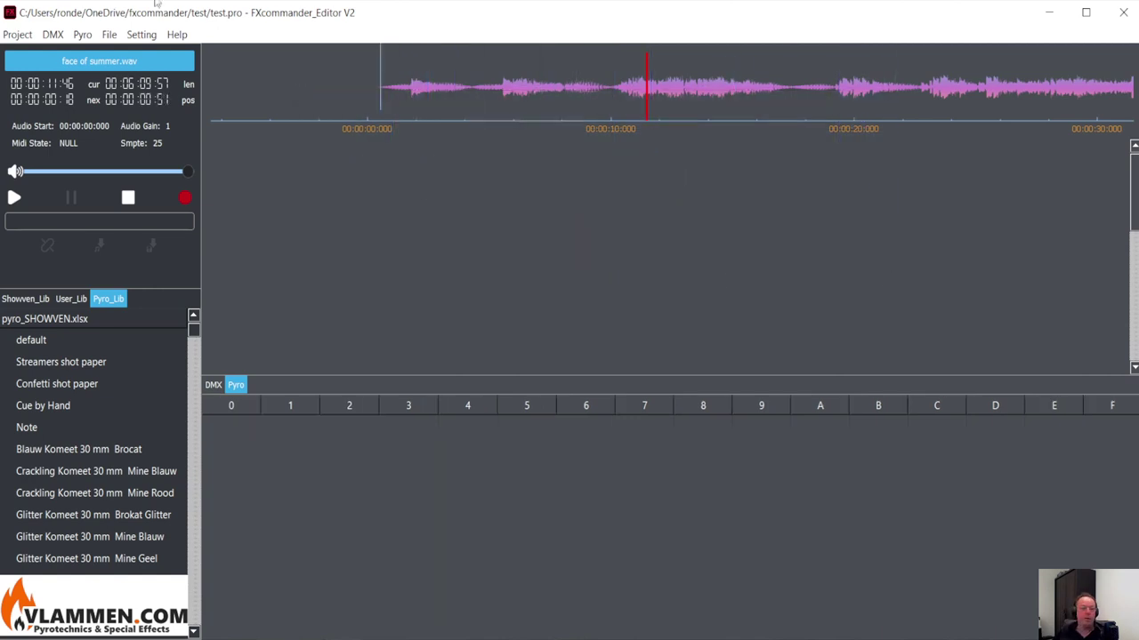
# Step: Open the project Lafuente.pro from the fxcommander/2022/Amsterdam WK folder
pyautogui.click(17, 35)
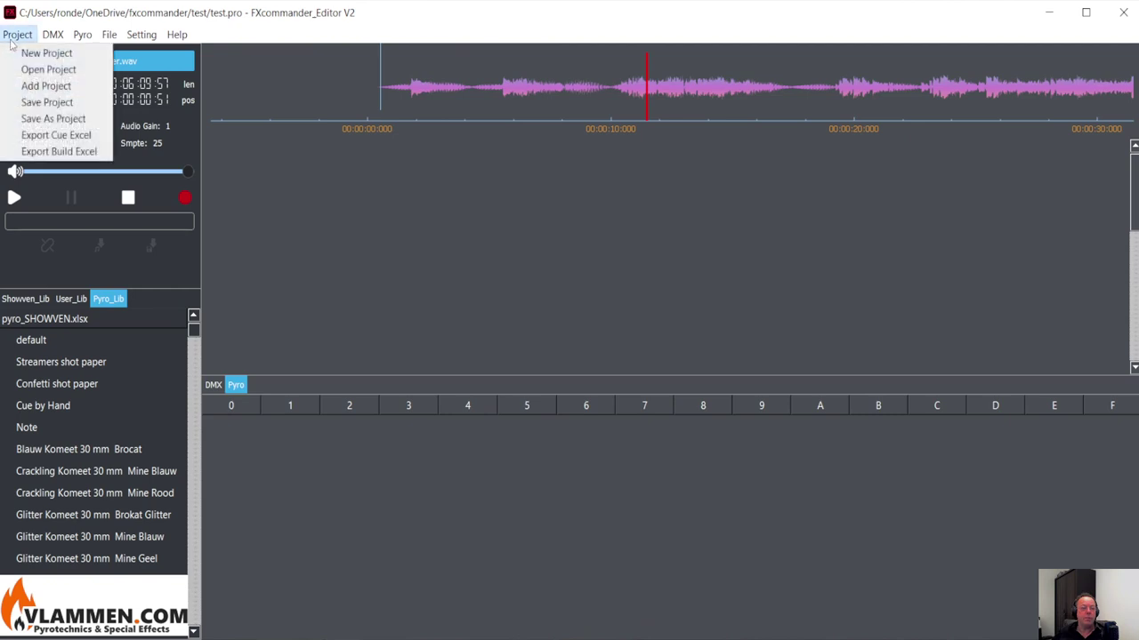
pyautogui.click(39, 70)
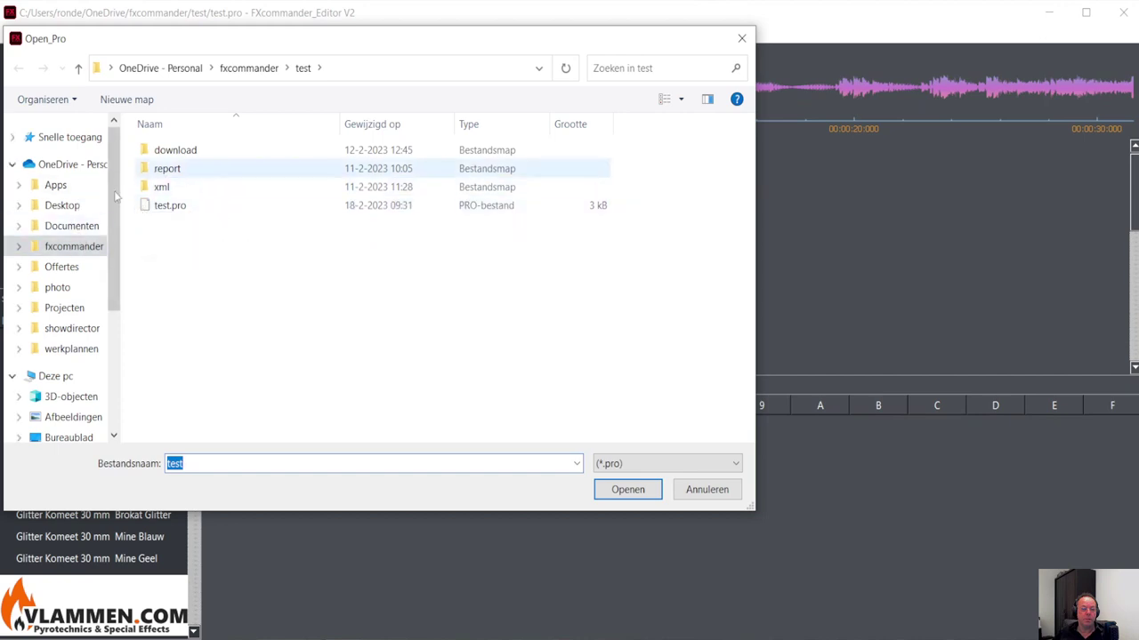
pyautogui.click(80, 249)
pyautogui.click(168, 151)
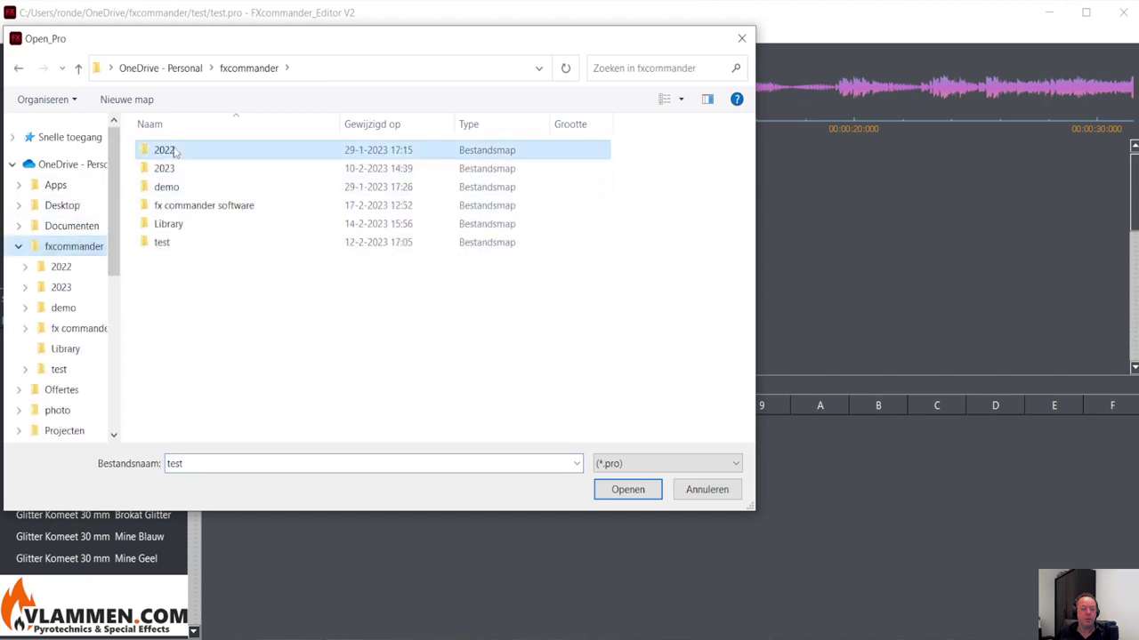
pyautogui.doubleClick(171, 153)
pyautogui.click(182, 159)
pyautogui.doubleClick(183, 157)
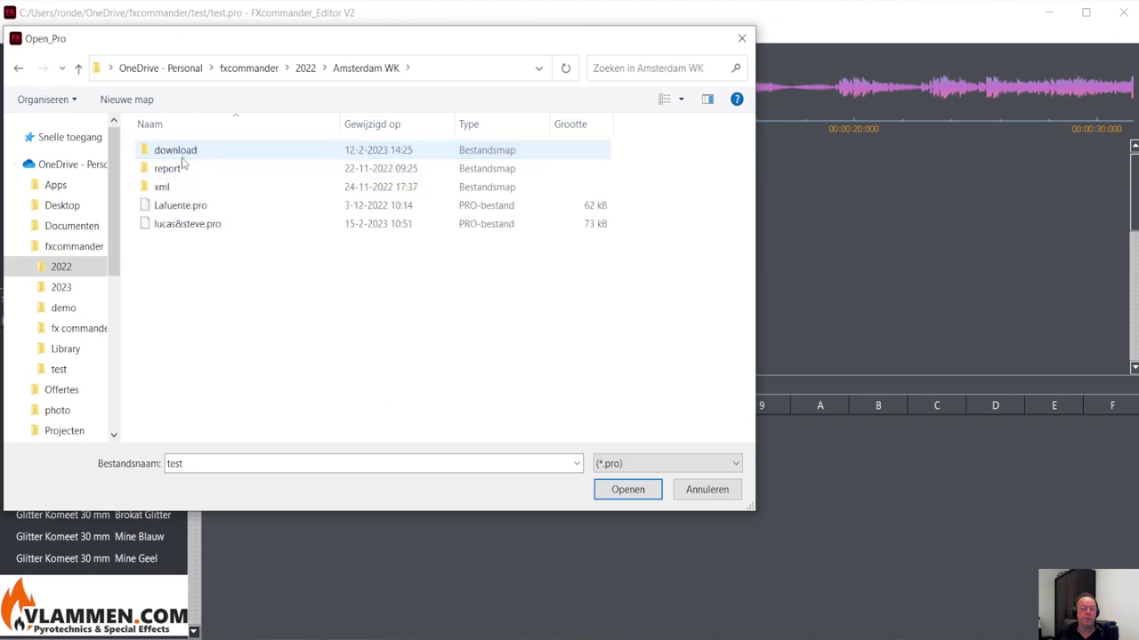
pyautogui.click(187, 207)
pyautogui.doubleClick(186, 208)
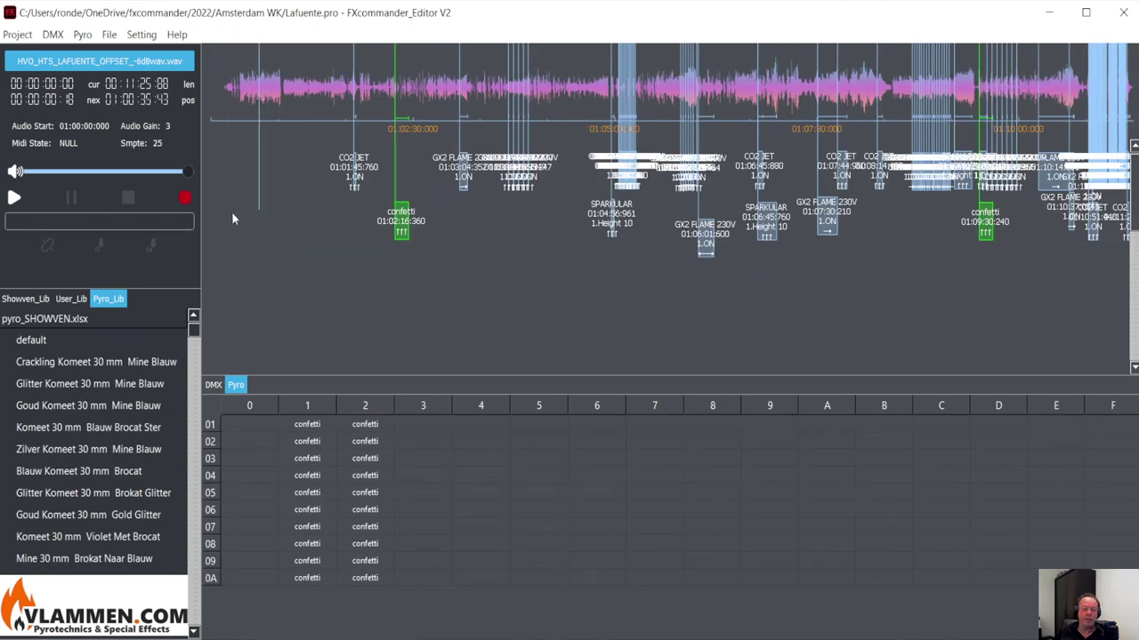
# Step: Show the Lafuente show's cues as a Table instead of the graph
pyautogui.scroll(-2, 225, 212)
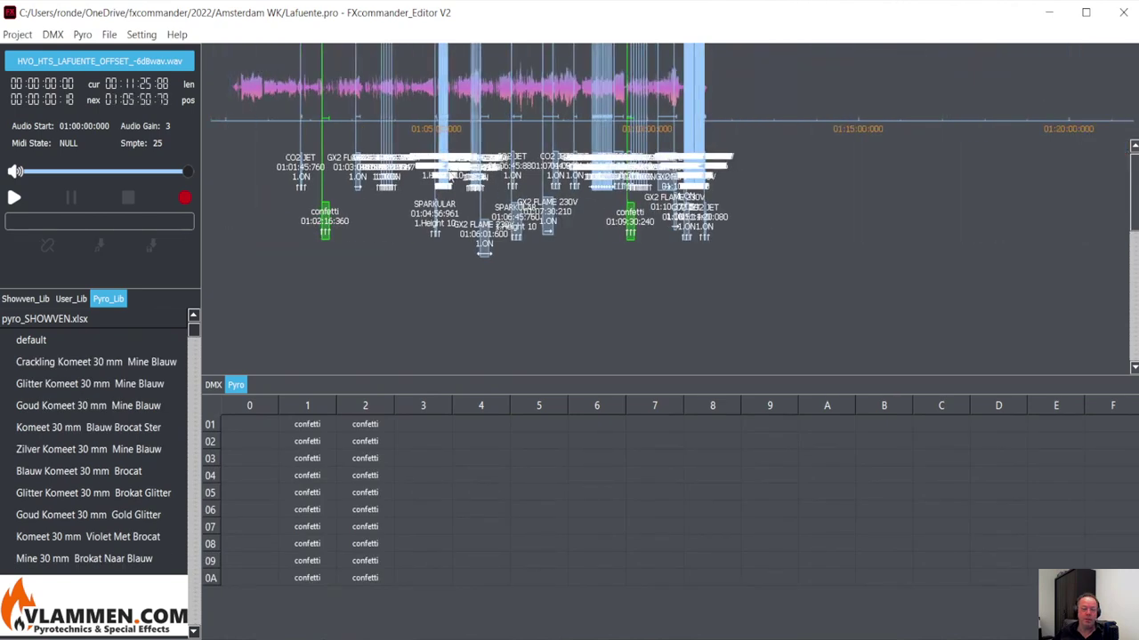
pyautogui.scroll(3, 696, 129)
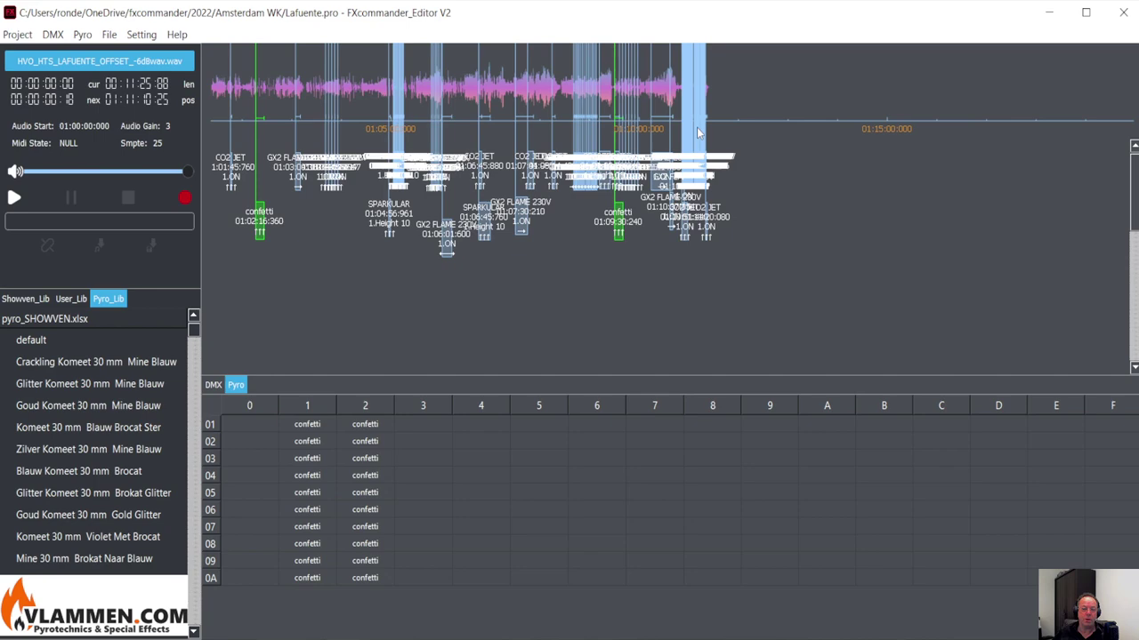
pyautogui.scroll(4, 697, 127)
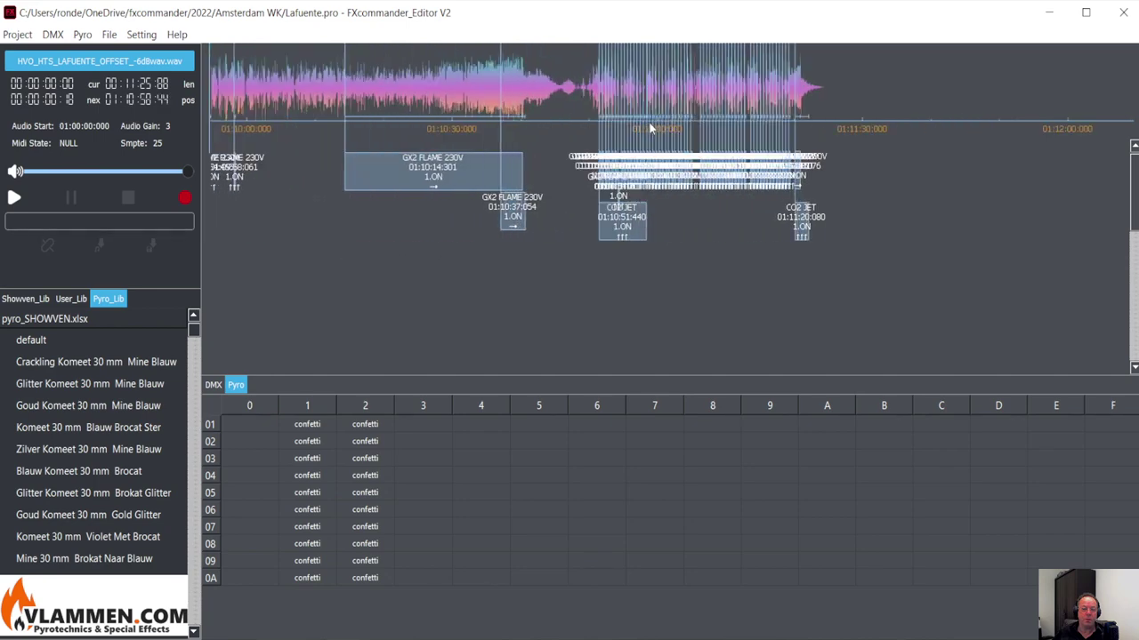
pyautogui.scroll(2, 645, 127)
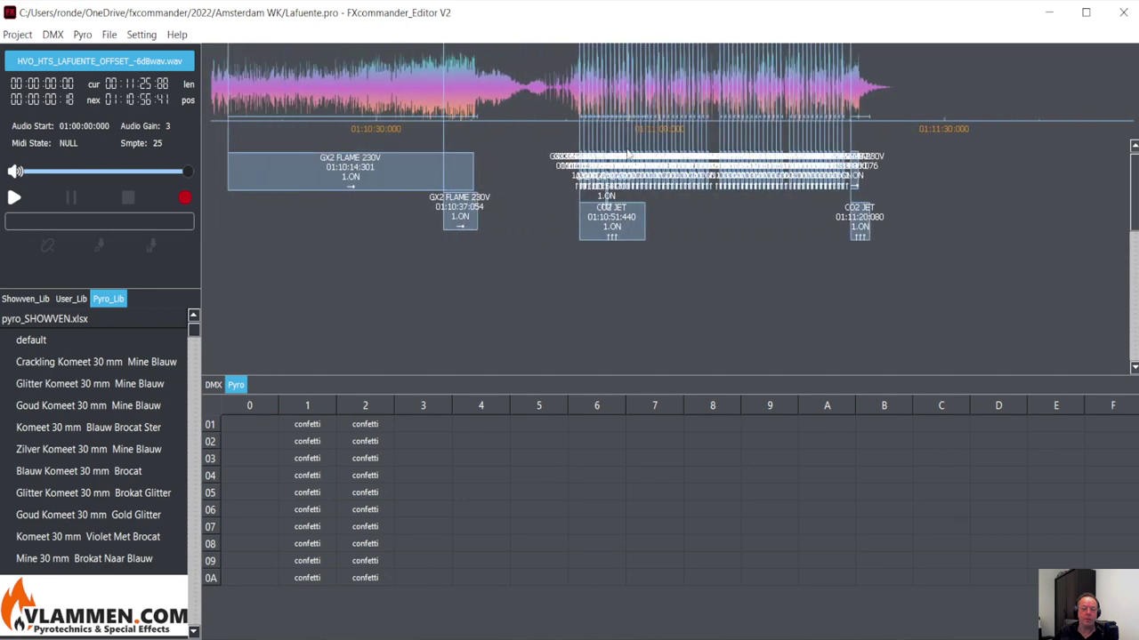
pyautogui.click(146, 40)
pyautogui.moveTo(157, 76)
pyautogui.click(283, 97)
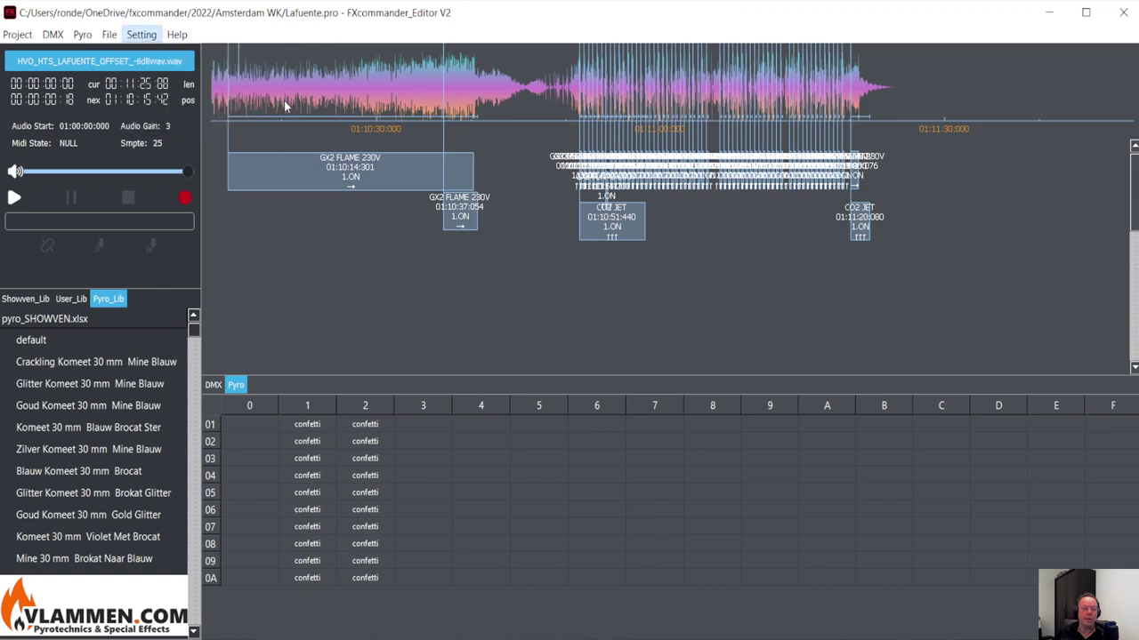
# Step: Place the playhead at about 01:10:47, before the dense GX2 FLAME cues, and show the DMX device grid
pyautogui.scroll(-19, 507, 232)
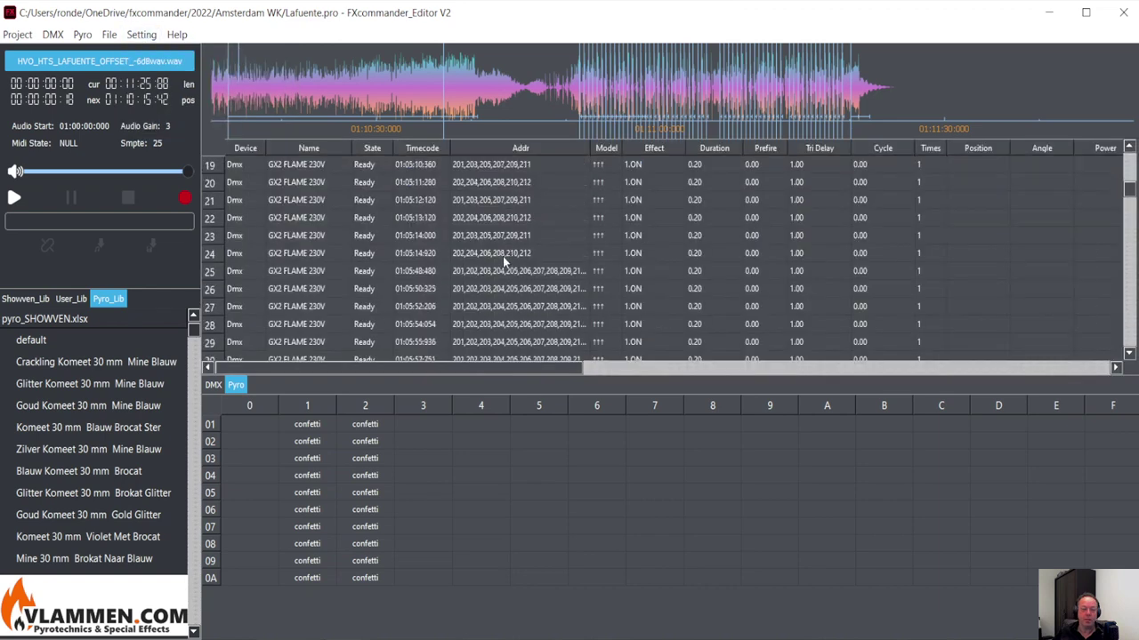
pyautogui.scroll(9, 503, 260)
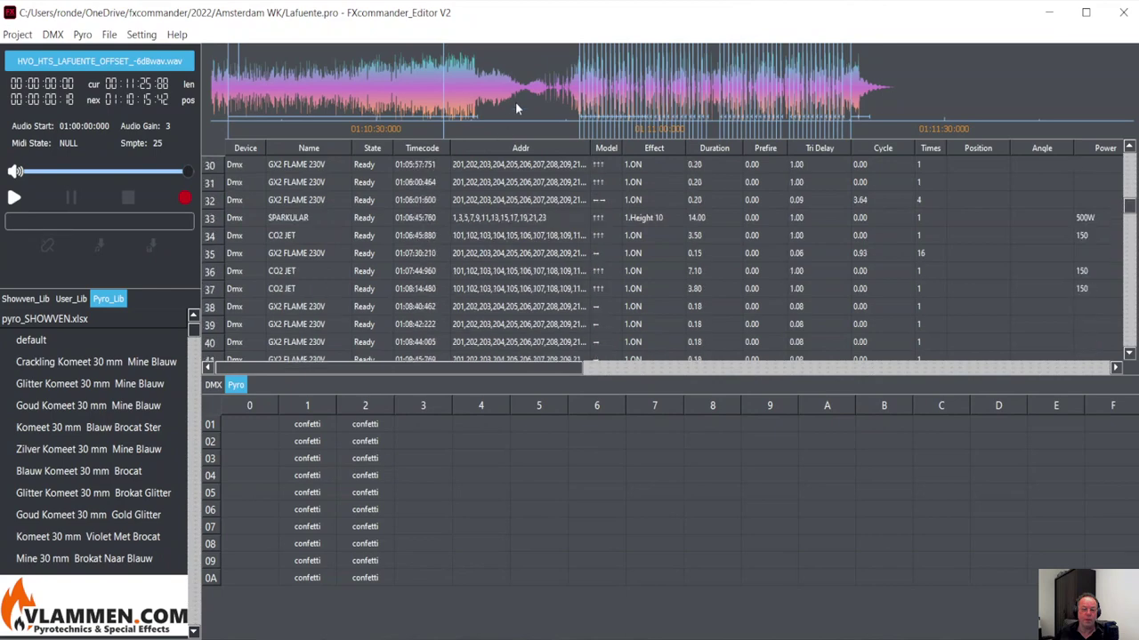
pyautogui.click(23, 199)
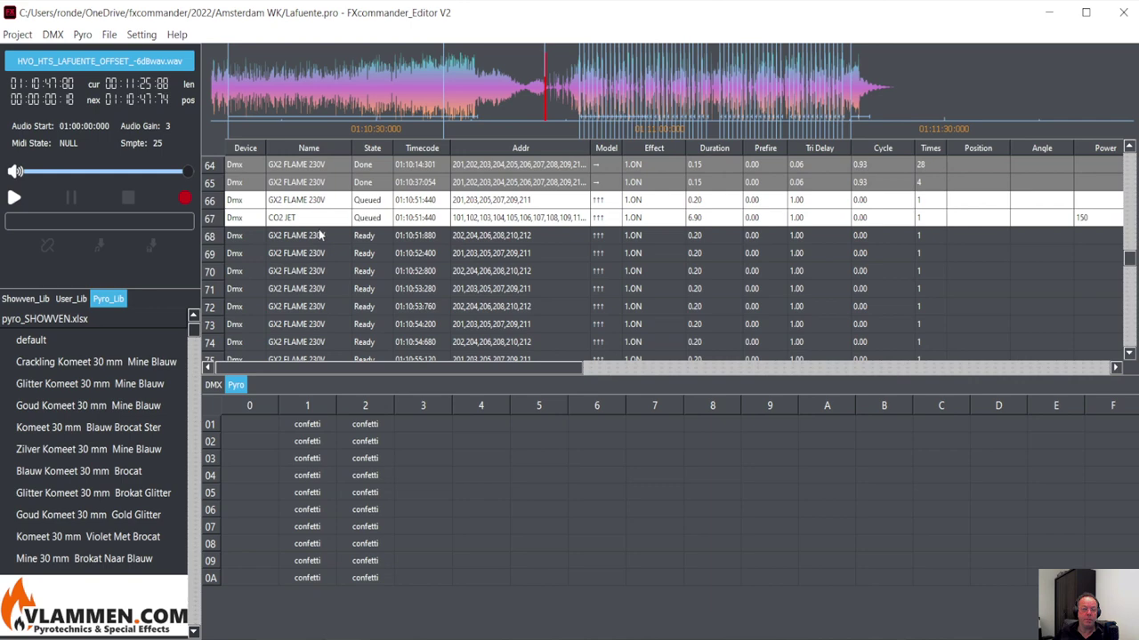
pyautogui.click(217, 389)
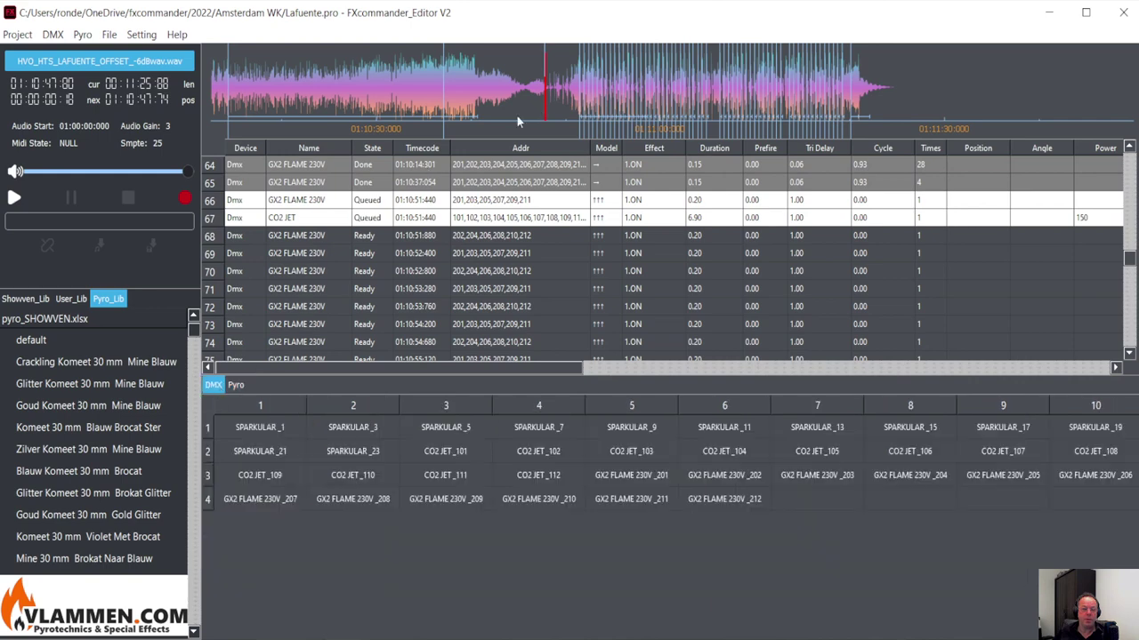
# Step: Play the music through the dense GX2 FLAME cues to preview them with the DMX devices, and pause it
pyautogui.click(14, 198)
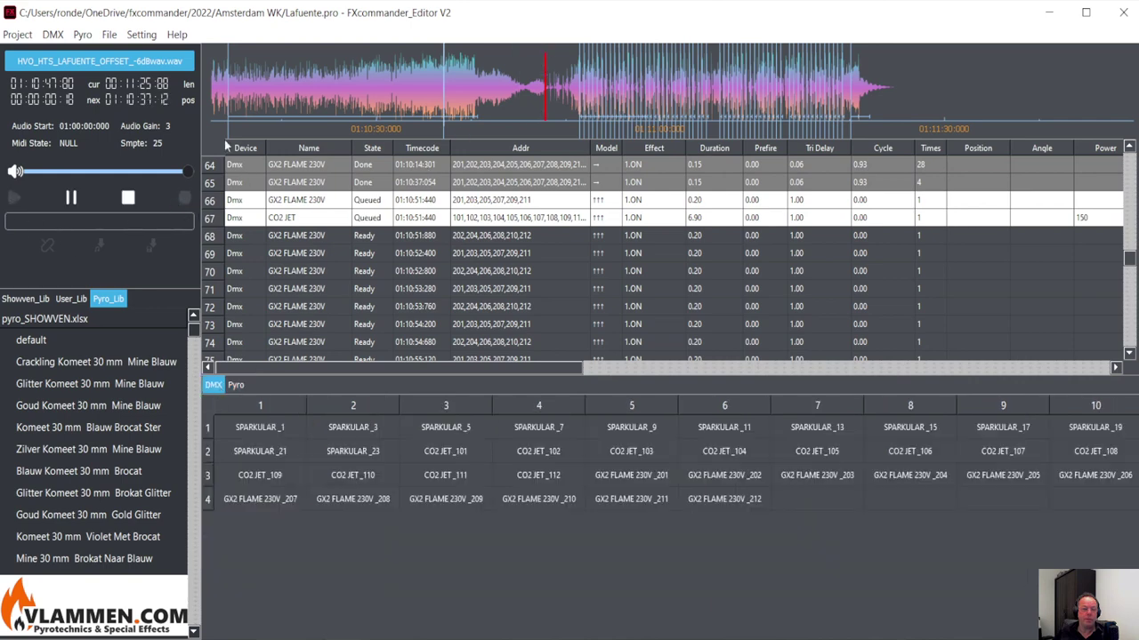
pyautogui.scroll(1, 620, 98)
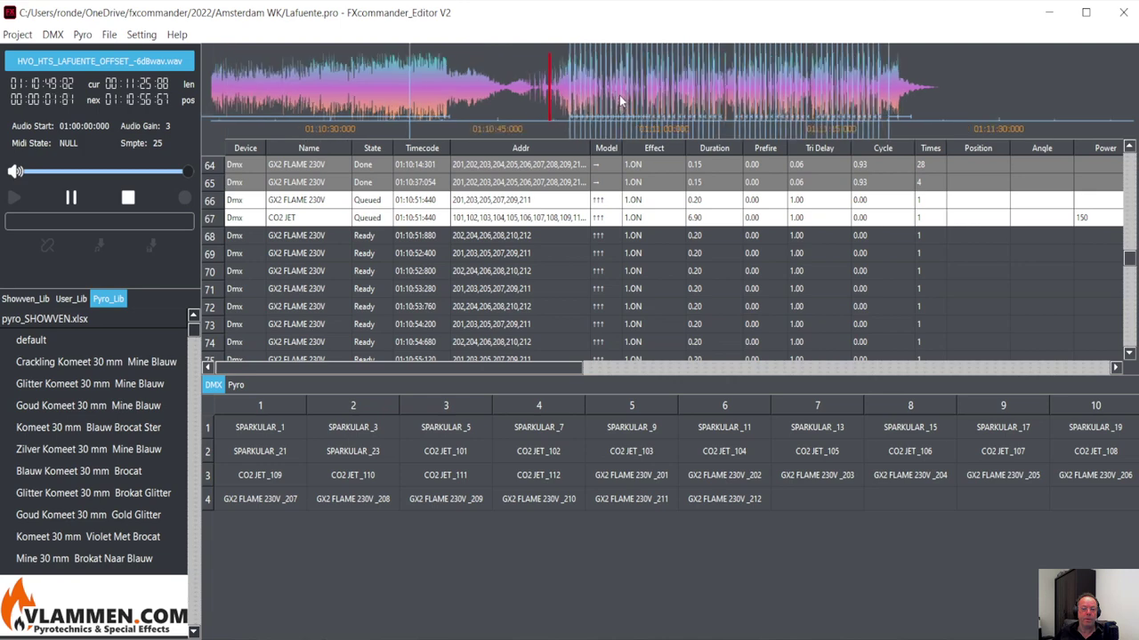
pyautogui.scroll(2, 619, 96)
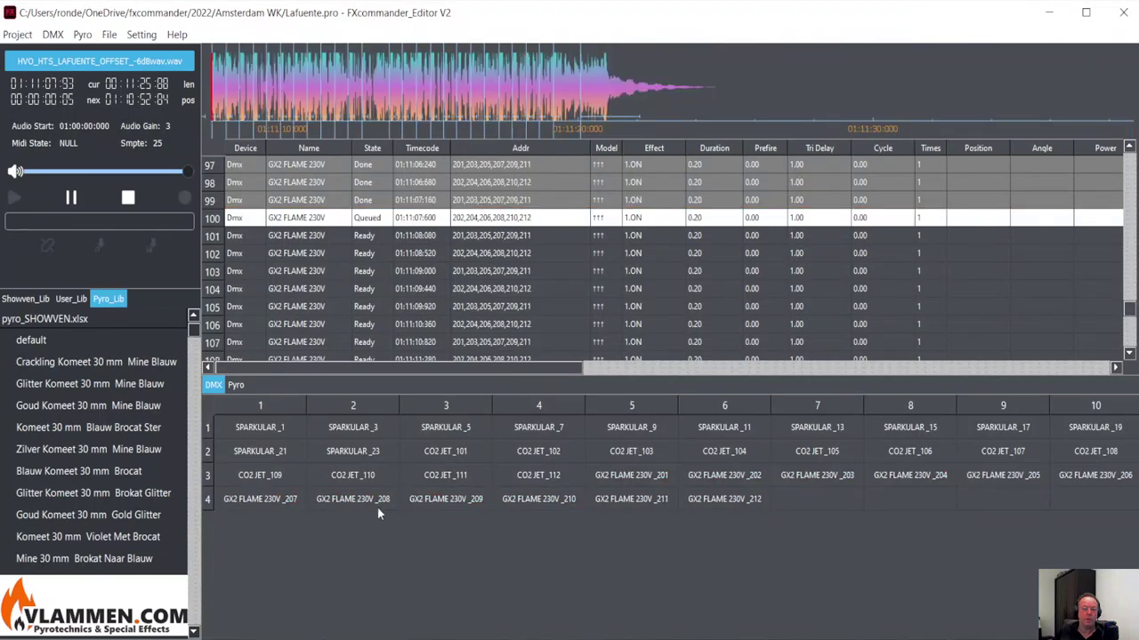
pyautogui.click(72, 204)
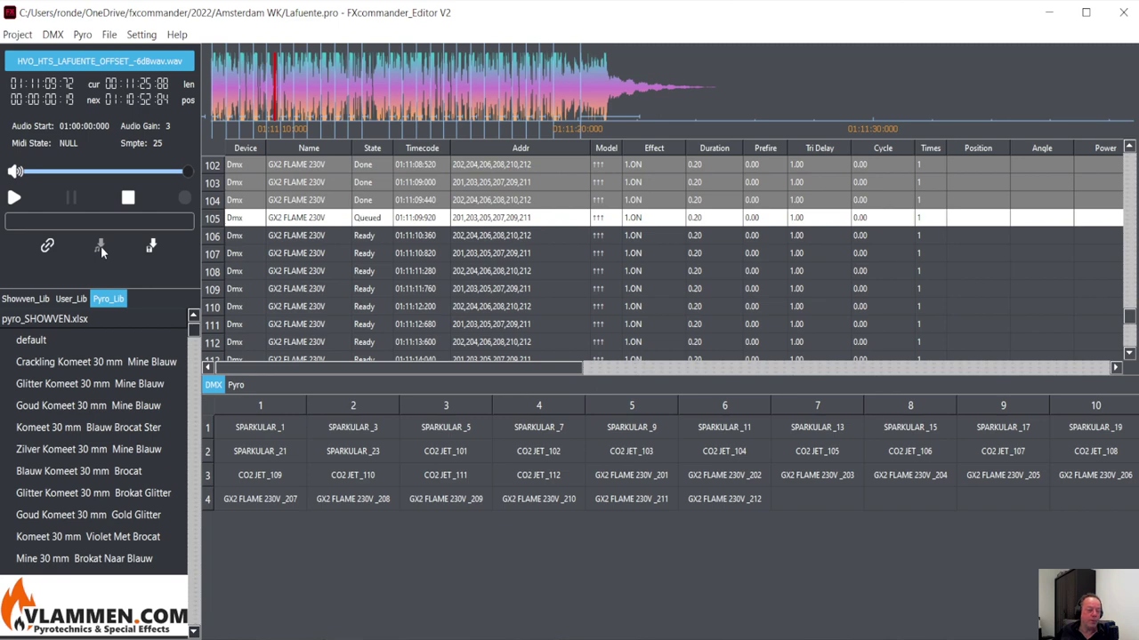
# Step: Output the Lafuente show as a .dot file, keeping the suggested name based on its music file
pyautogui.click(153, 246)
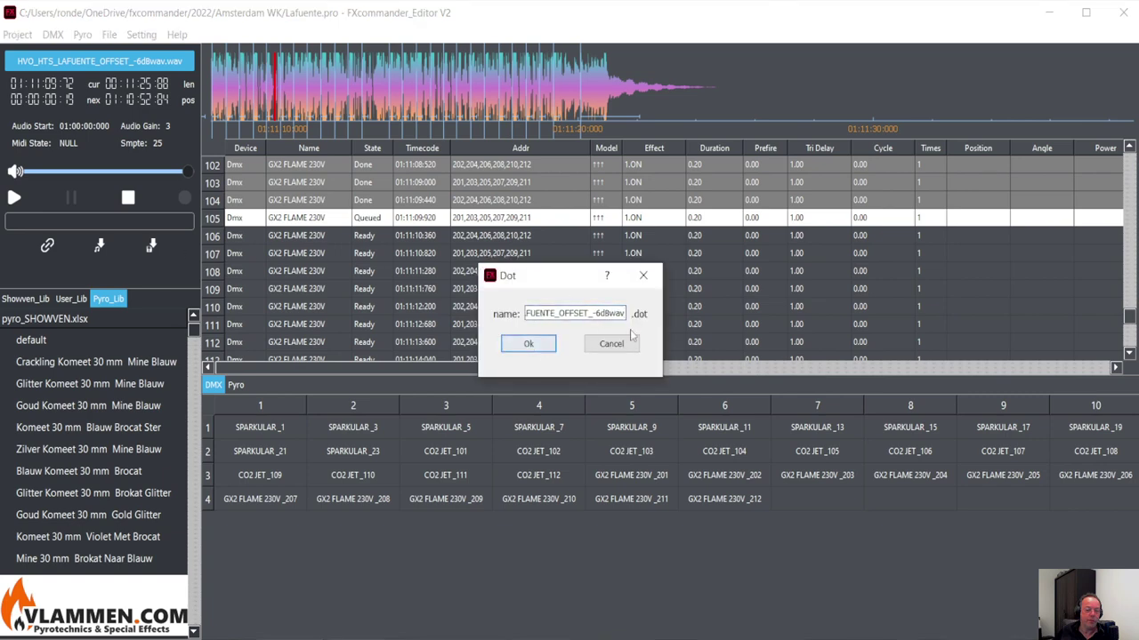
pyautogui.click(520, 347)
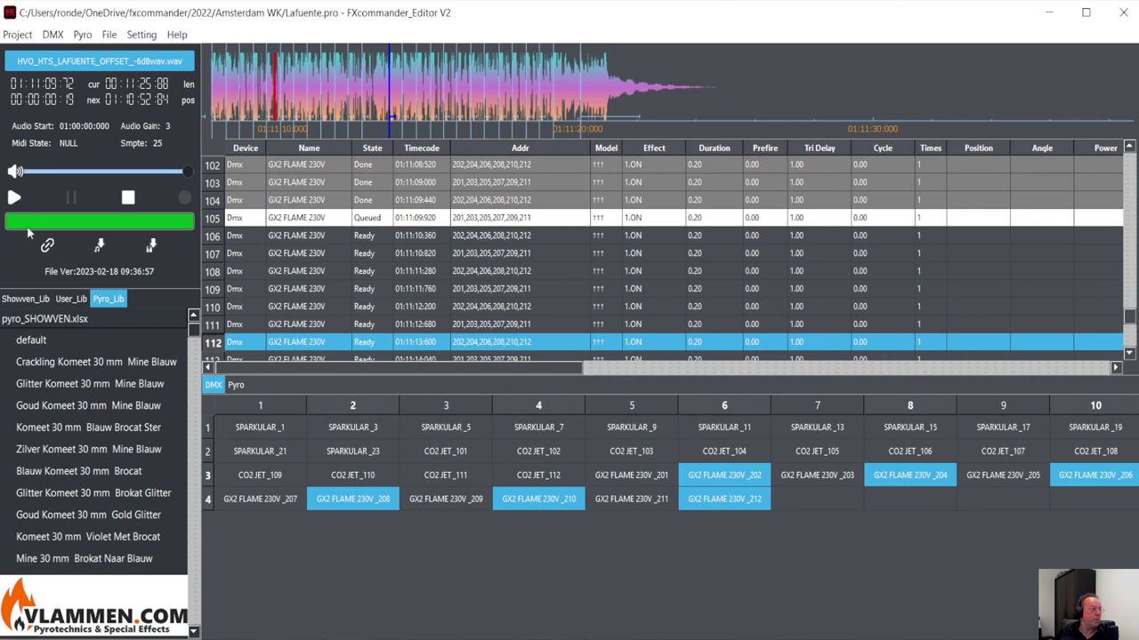
pyautogui.click(102, 249)
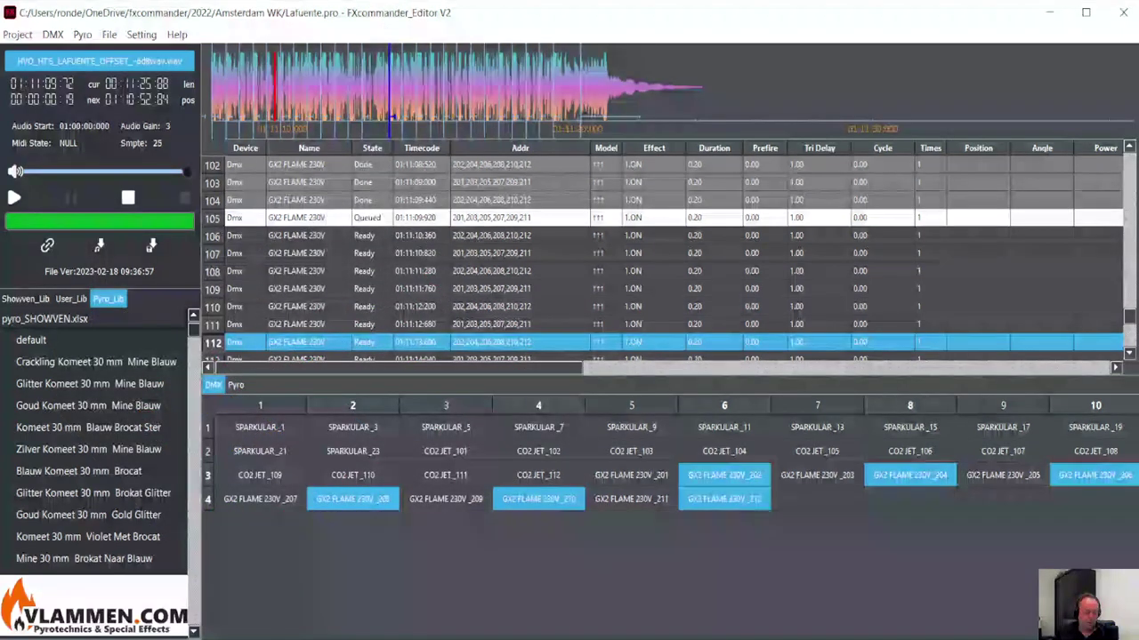
# Step: Open the project test.pro from the fxcommander/test folder
pyautogui.click(18, 33)
pyautogui.click(23, 62)
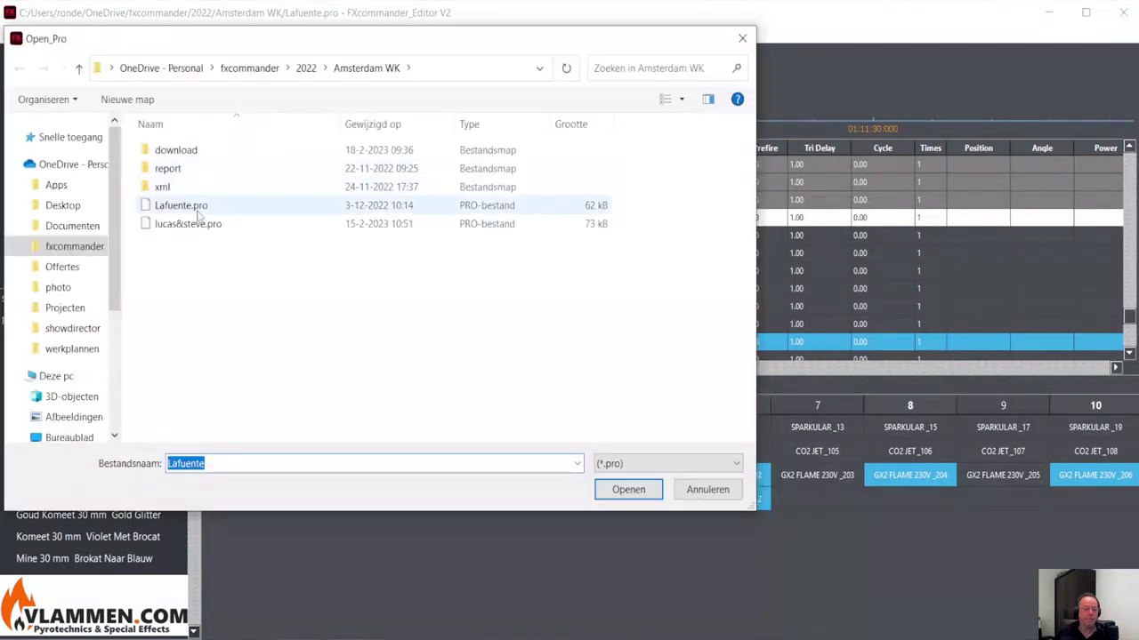
pyautogui.click(70, 251)
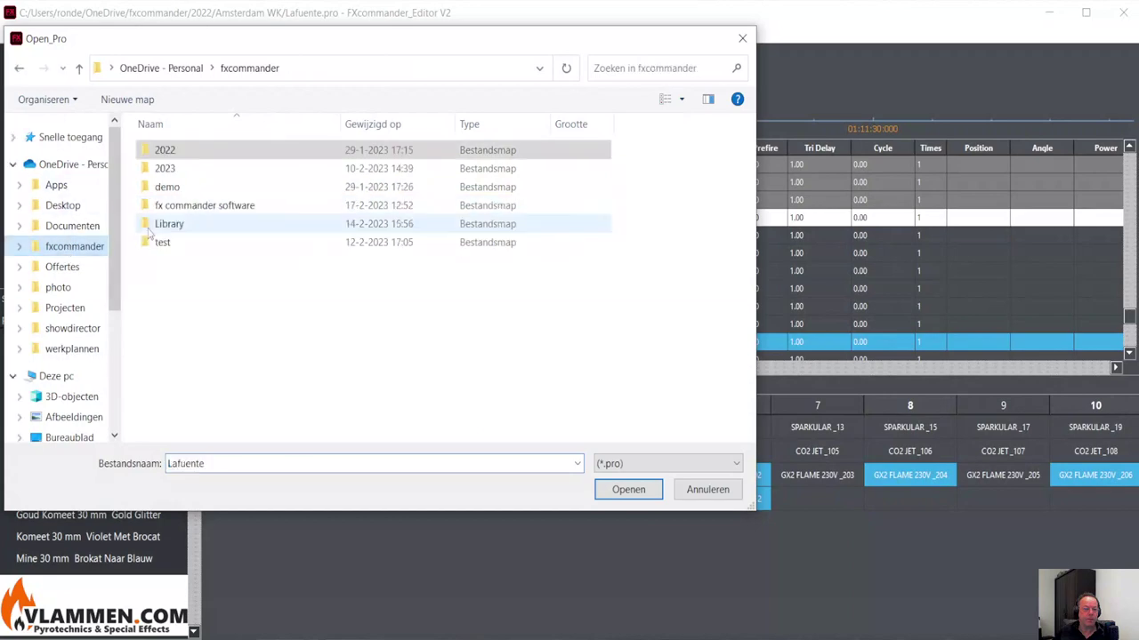
pyautogui.doubleClick(158, 244)
pyautogui.doubleClick(170, 205)
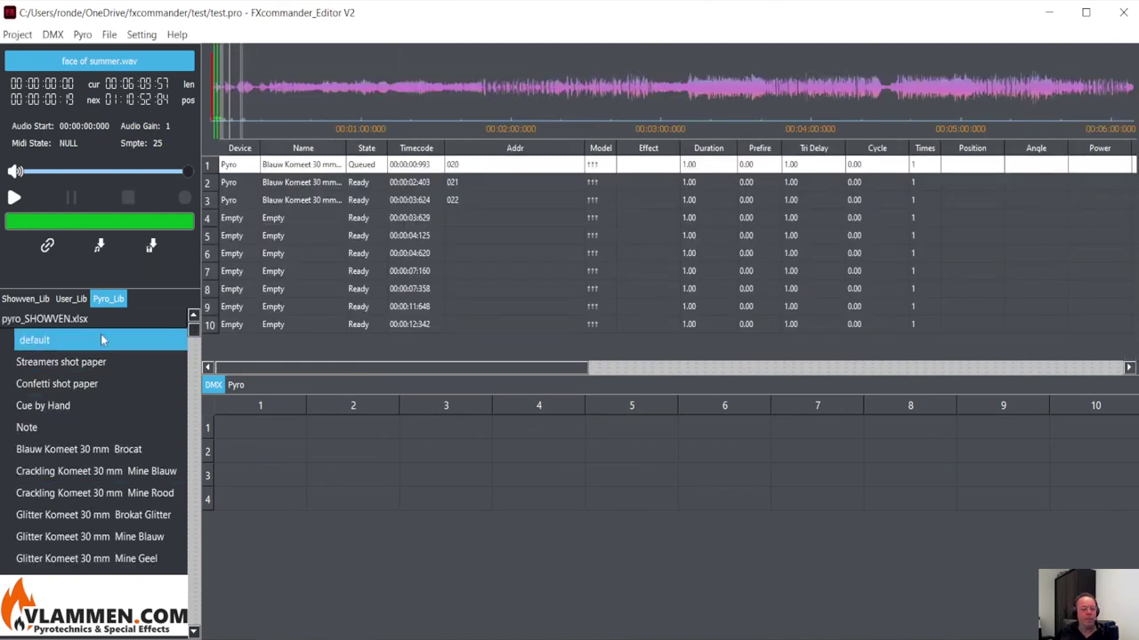
# Step: Check the Showven, User and Pyro libraries of the test project for loaded content
pyautogui.click(21, 300)
pyautogui.click(71, 300)
pyautogui.click(24, 305)
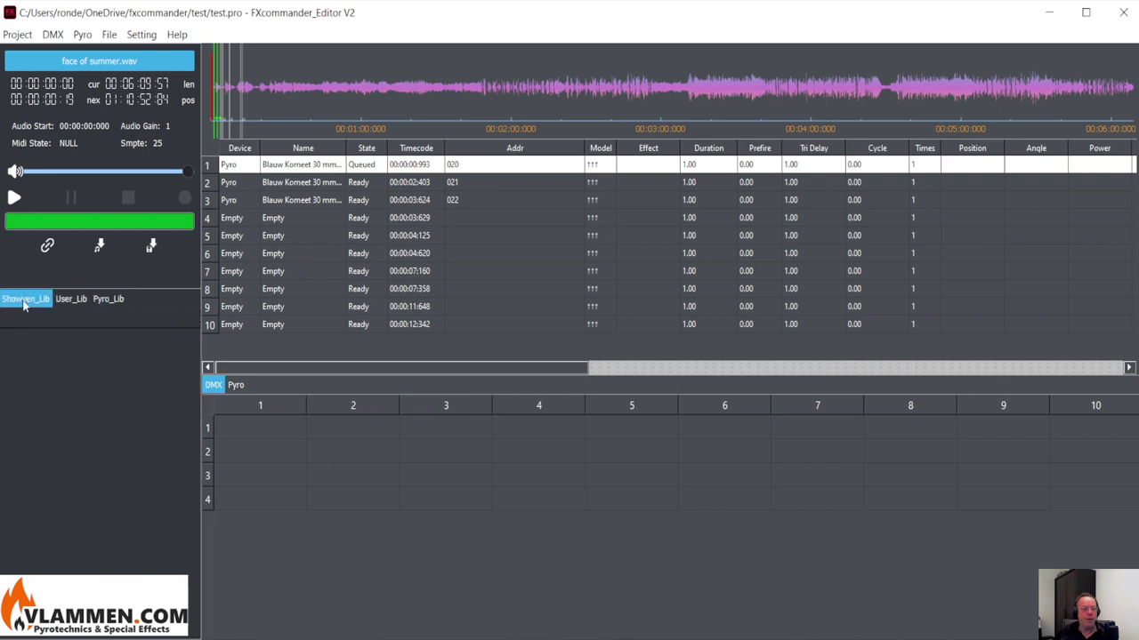
pyautogui.click(92, 299)
pyautogui.click(71, 299)
pyautogui.click(25, 299)
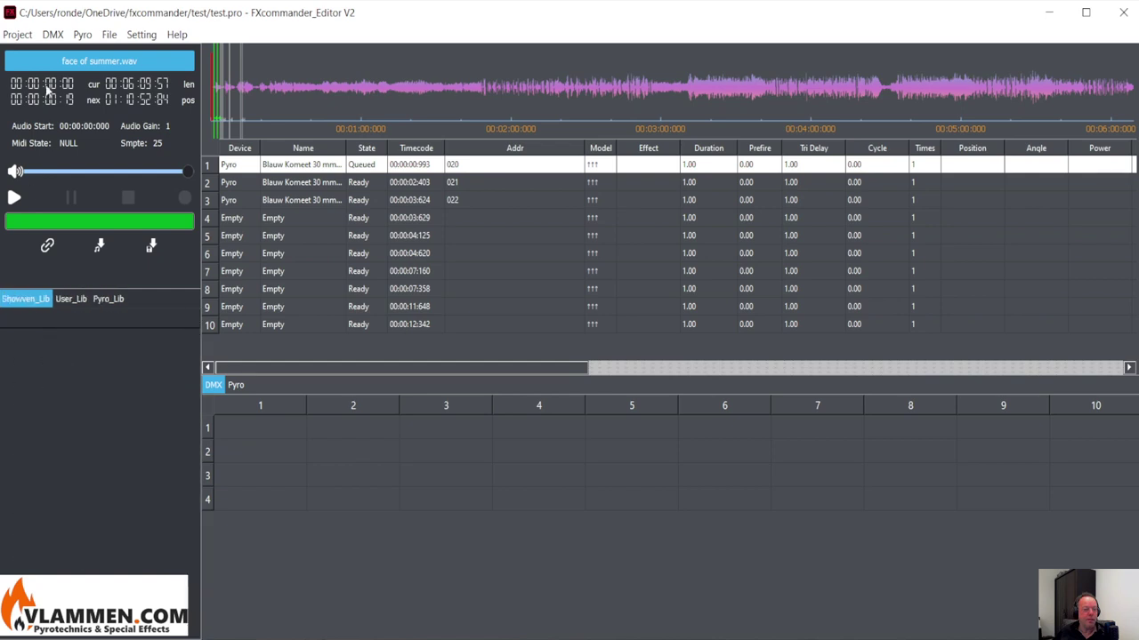
# Step: Load the Showven DMX library dev_SHOWVEN_EN_220425 from the test/xml folder
pyautogui.click(52, 35)
pyautogui.click(80, 50)
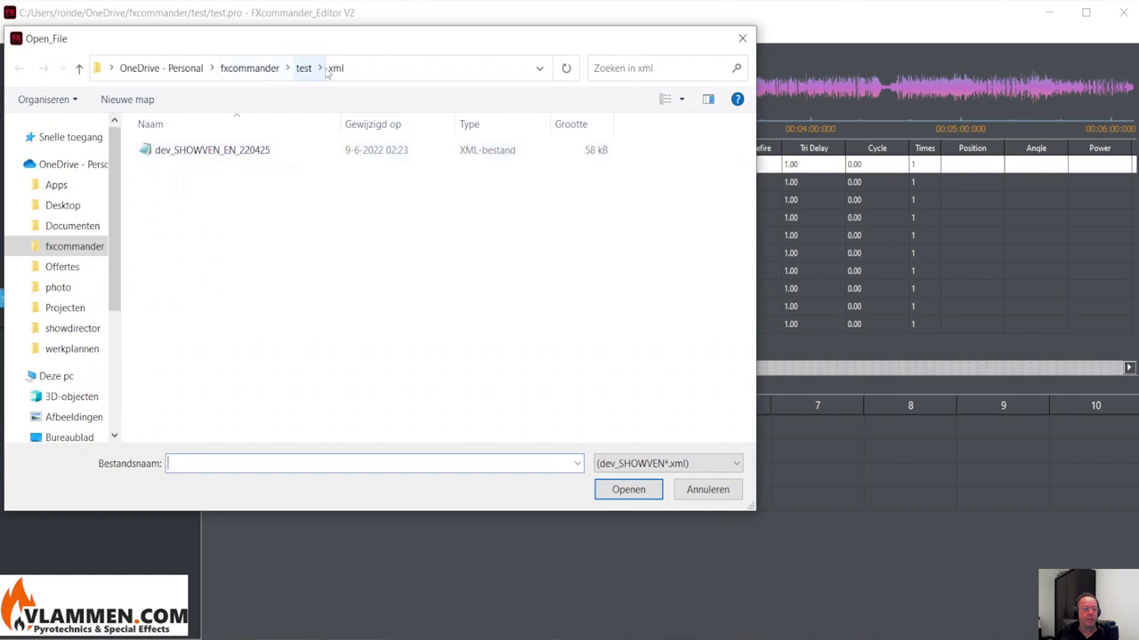
pyautogui.click(209, 150)
pyautogui.click(610, 490)
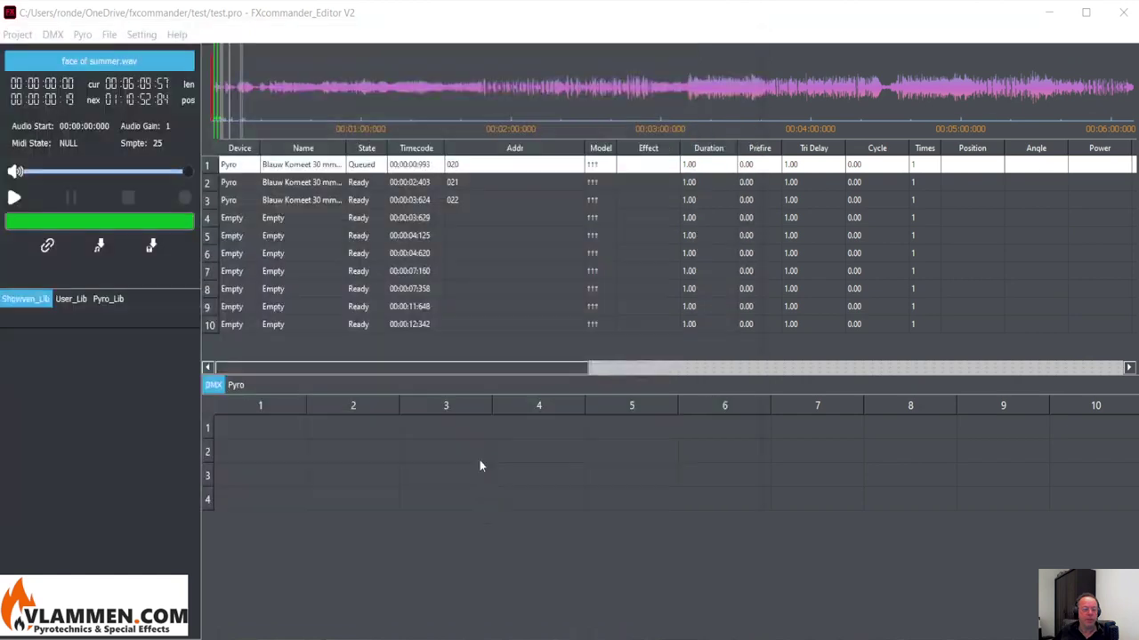
# Step: Load the user DMX library dev_USER_LIB-20210518_EN from the test/xml folder
pyautogui.click(71, 299)
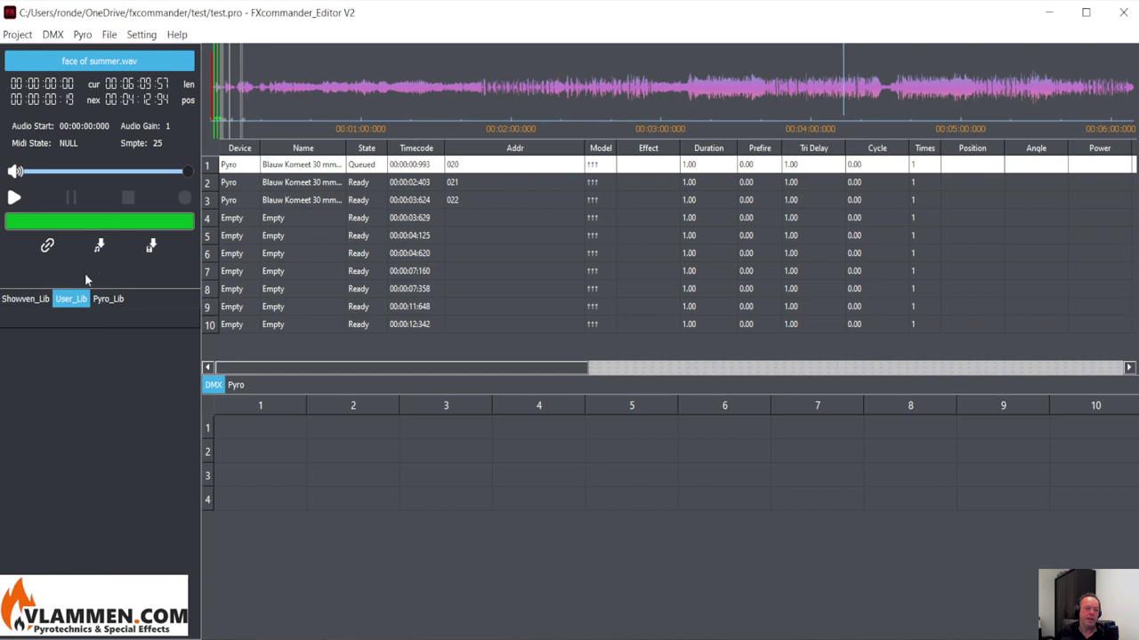
pyautogui.click(54, 34)
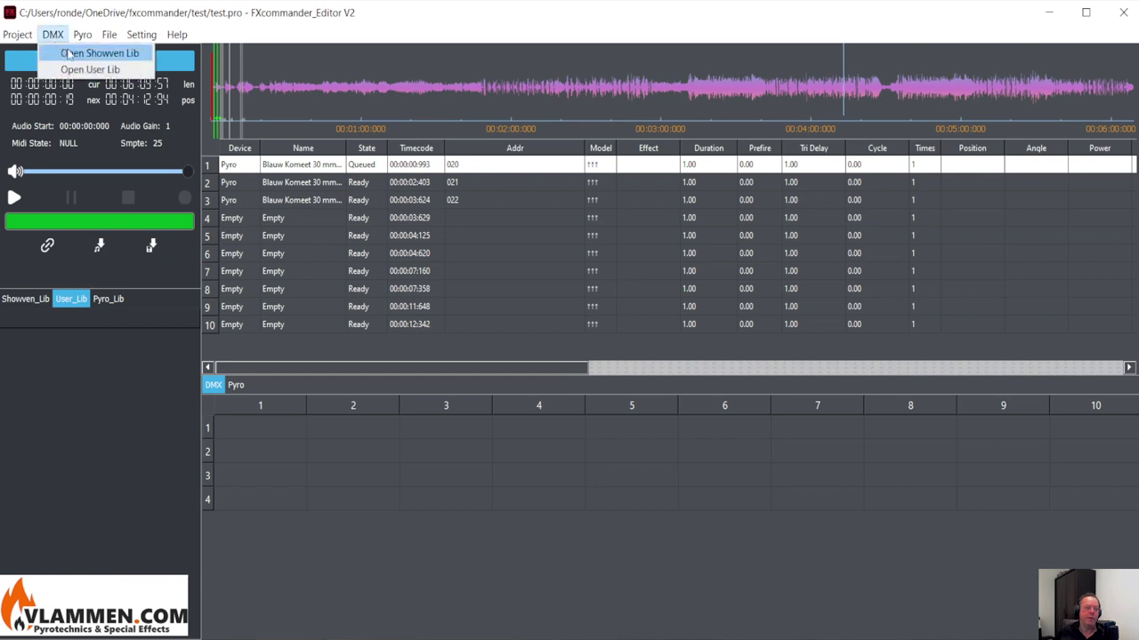
pyautogui.click(108, 34)
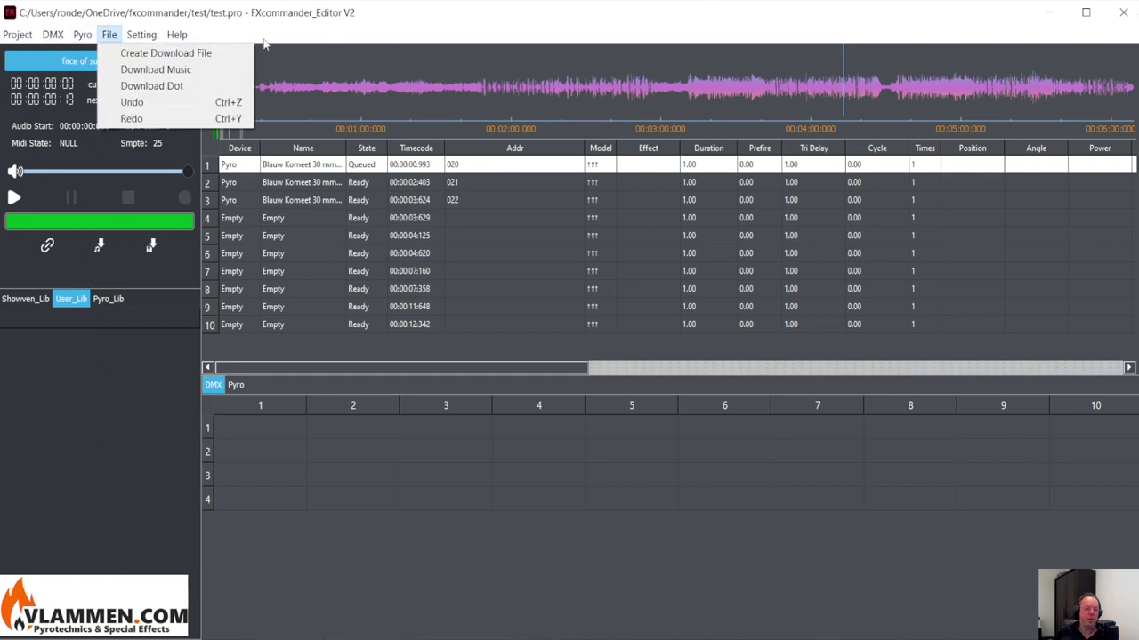
pyautogui.click(82, 34)
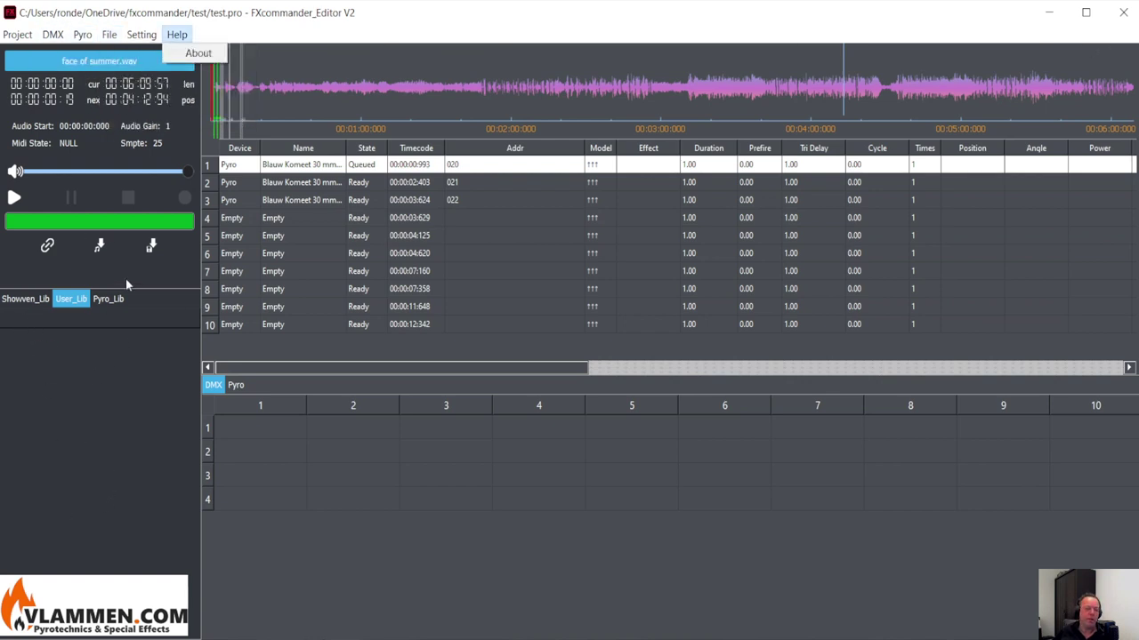
pyautogui.click(57, 34)
pyautogui.click(57, 34)
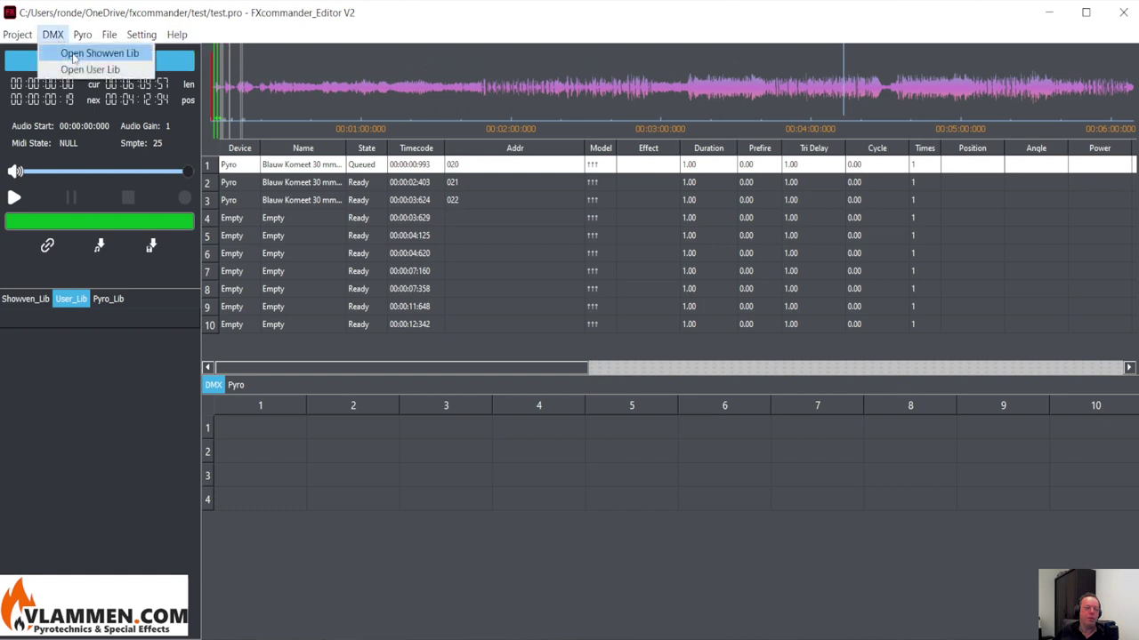
pyautogui.click(98, 68)
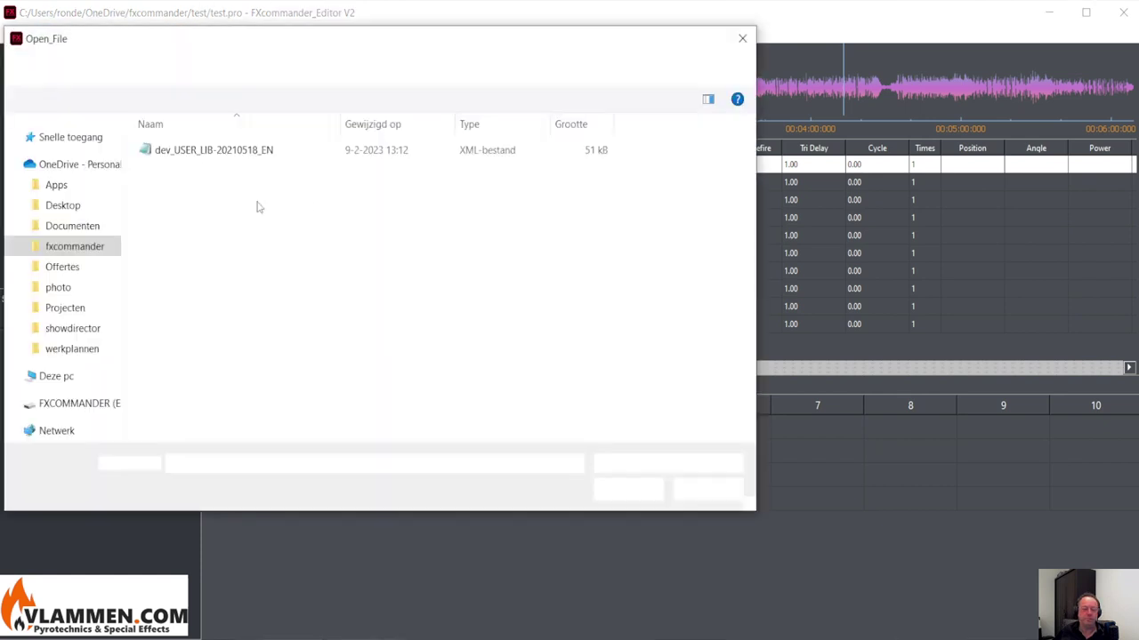
pyautogui.click(188, 151)
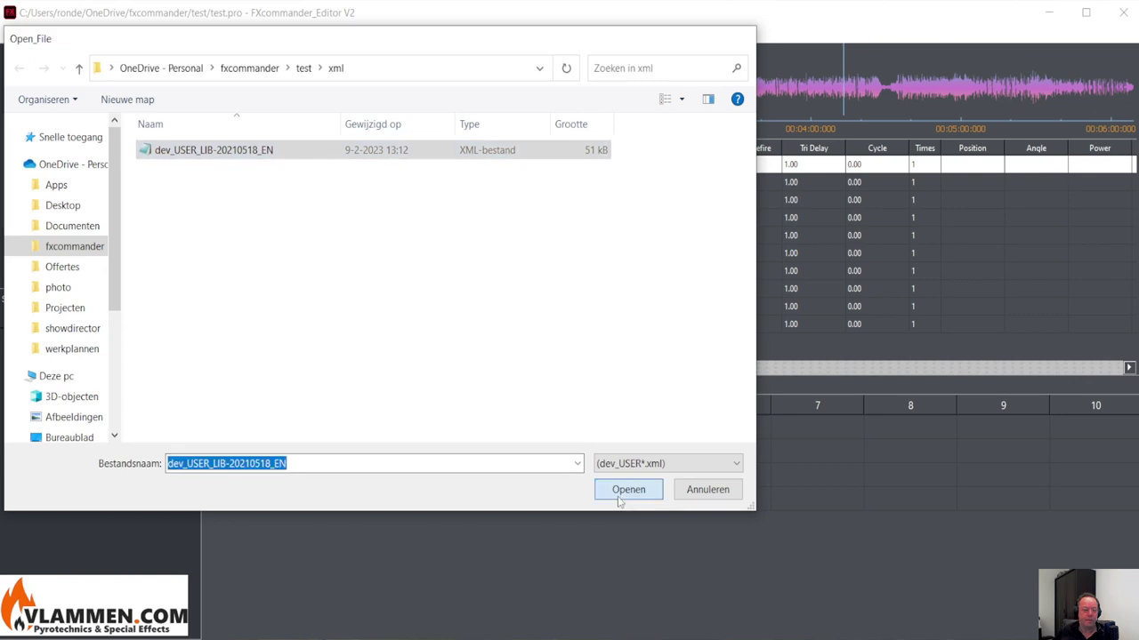
pyautogui.click(625, 494)
# Step: Load the pyro library pyro_SHOWVEN from the test/xml folder
pyautogui.click(114, 299)
pyautogui.click(83, 36)
pyautogui.click(96, 51)
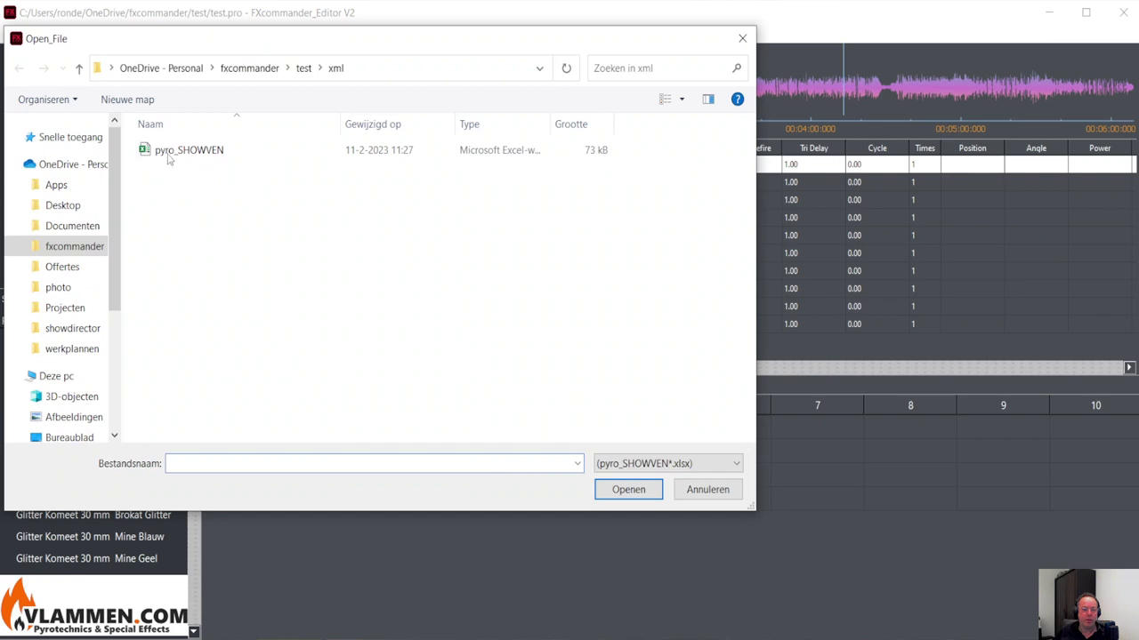
pyautogui.click(171, 153)
pyautogui.click(644, 492)
# Step: Create a default pyro cue at timecode 00:01:14:052 on address 000
pyautogui.click(160, 428)
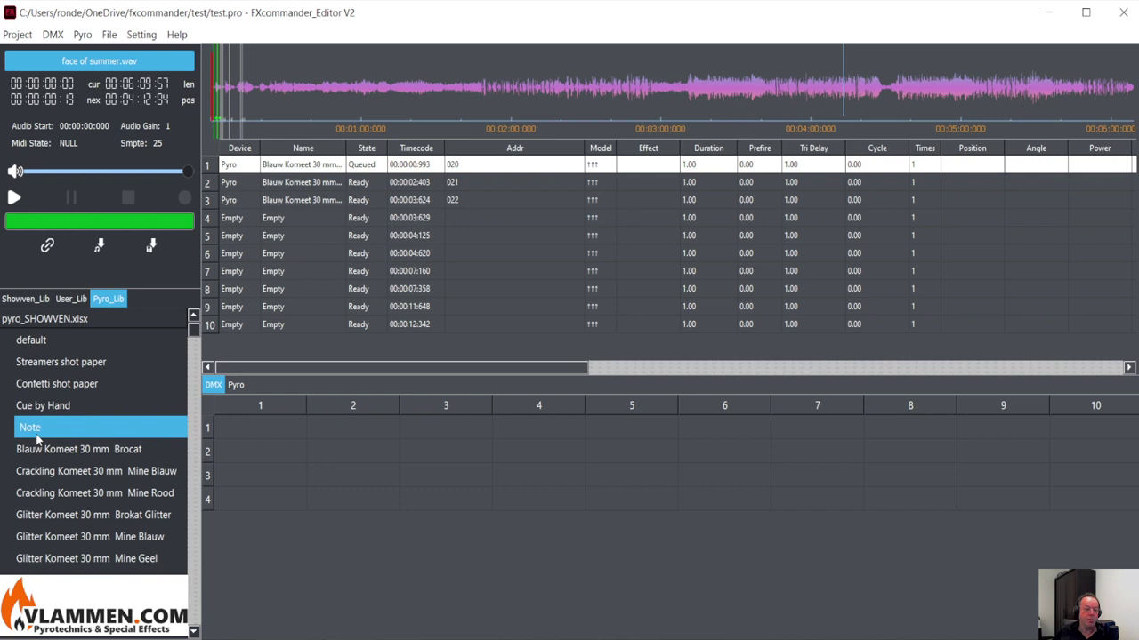
pyautogui.click(395, 92)
pyautogui.rightClick(396, 93)
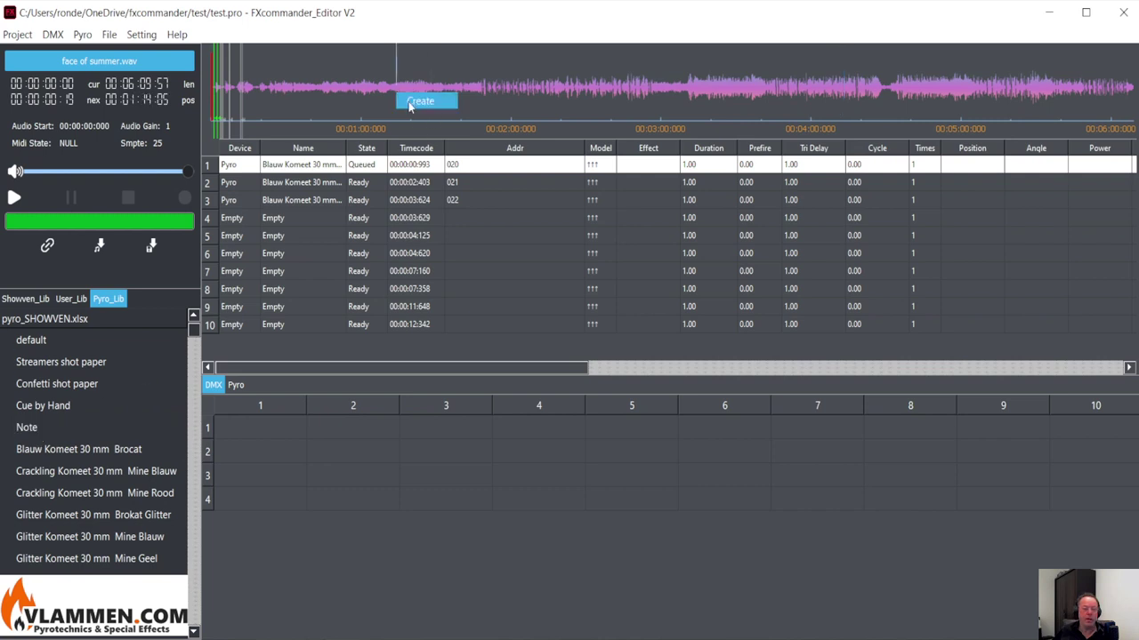
pyautogui.click(412, 102)
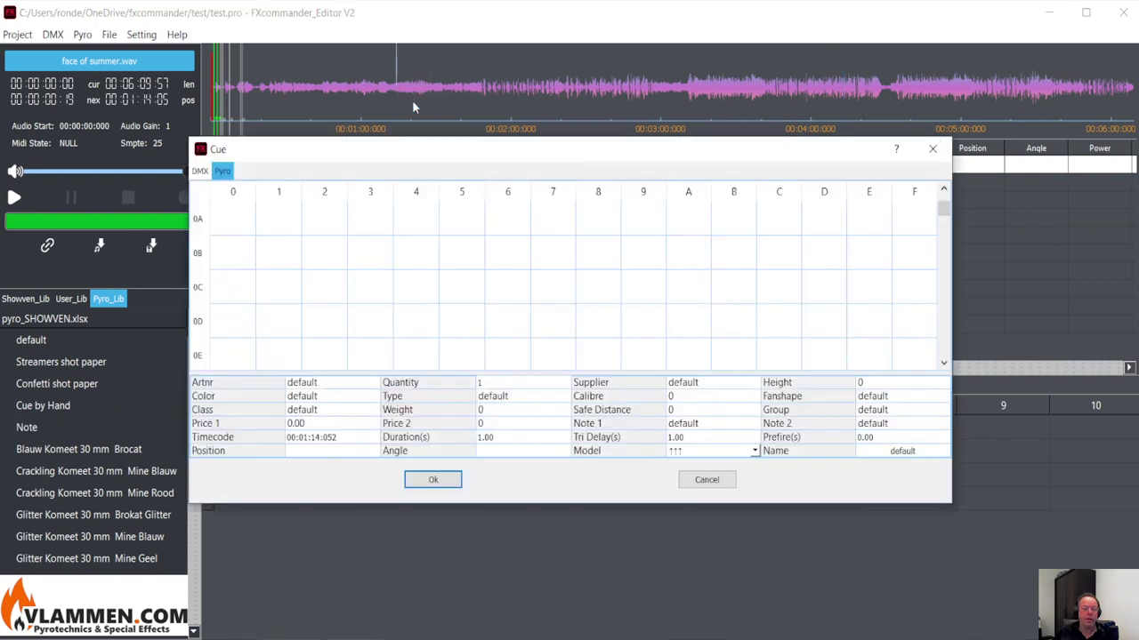
pyautogui.scroll(3, 222, 233)
pyautogui.click(218, 233)
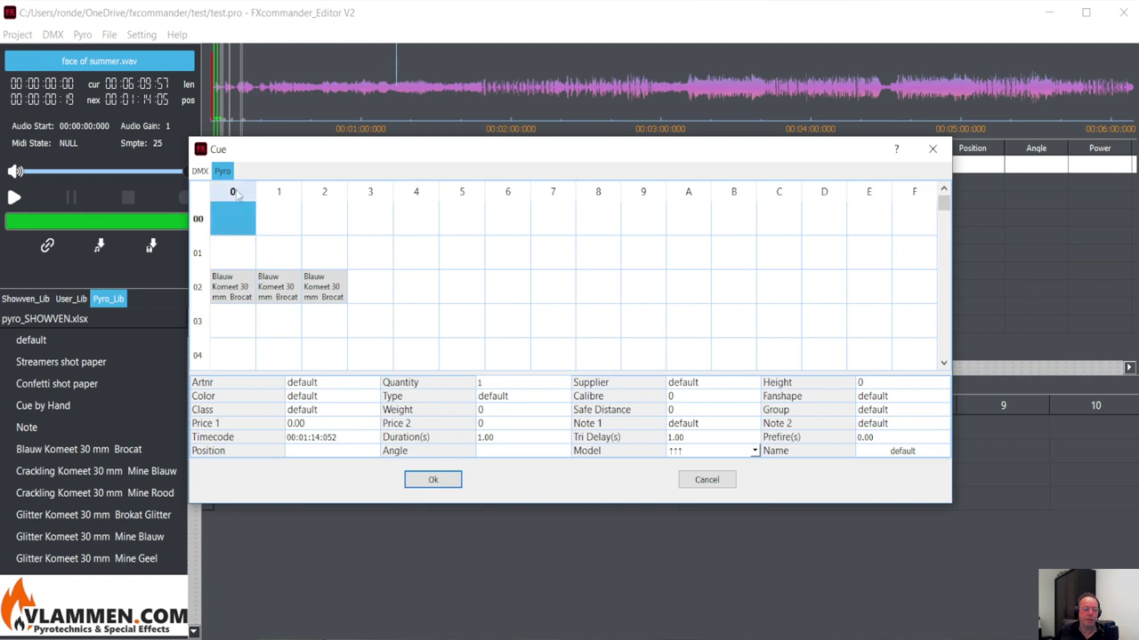
pyautogui.click(436, 479)
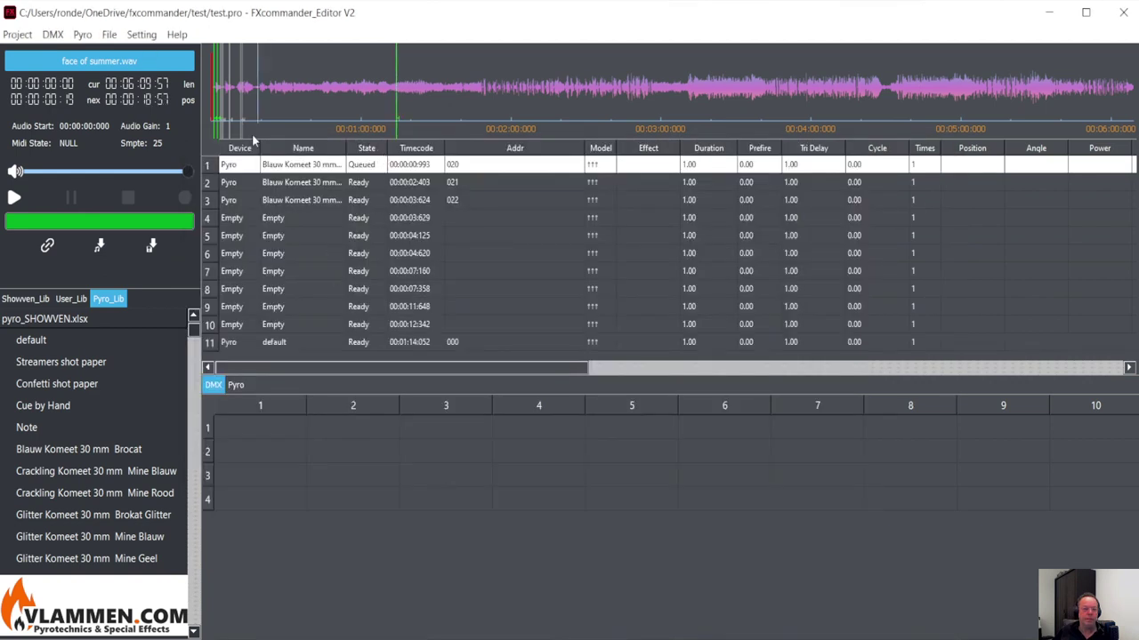
pyautogui.click(287, 347)
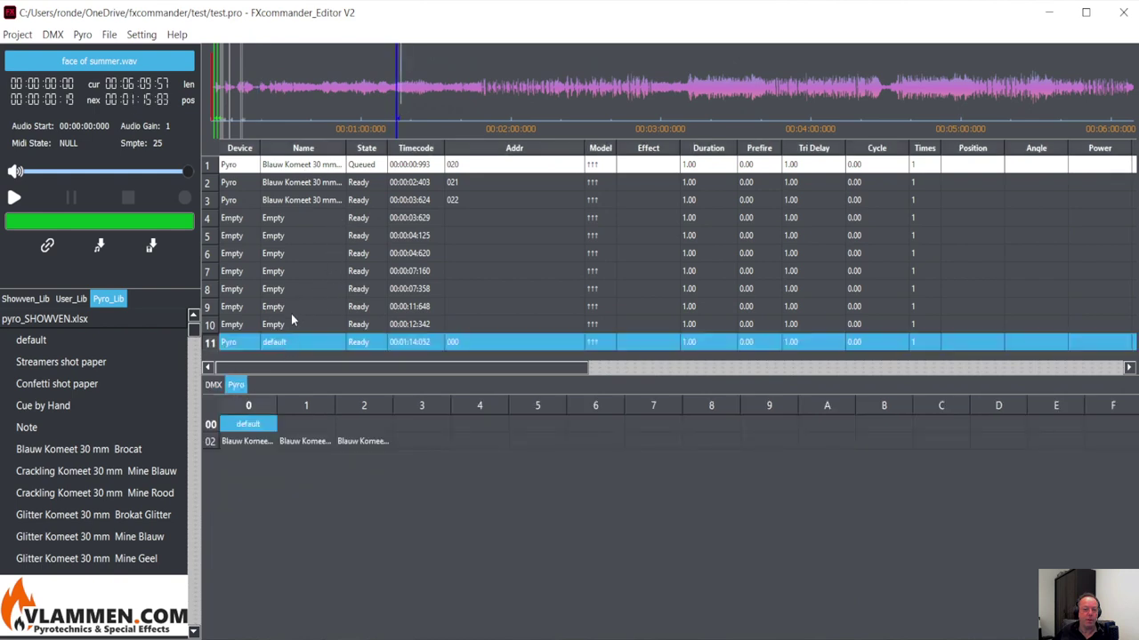
pyautogui.click(291, 322)
pyautogui.click(342, 342)
pyautogui.click(48, 350)
pyautogui.click(49, 363)
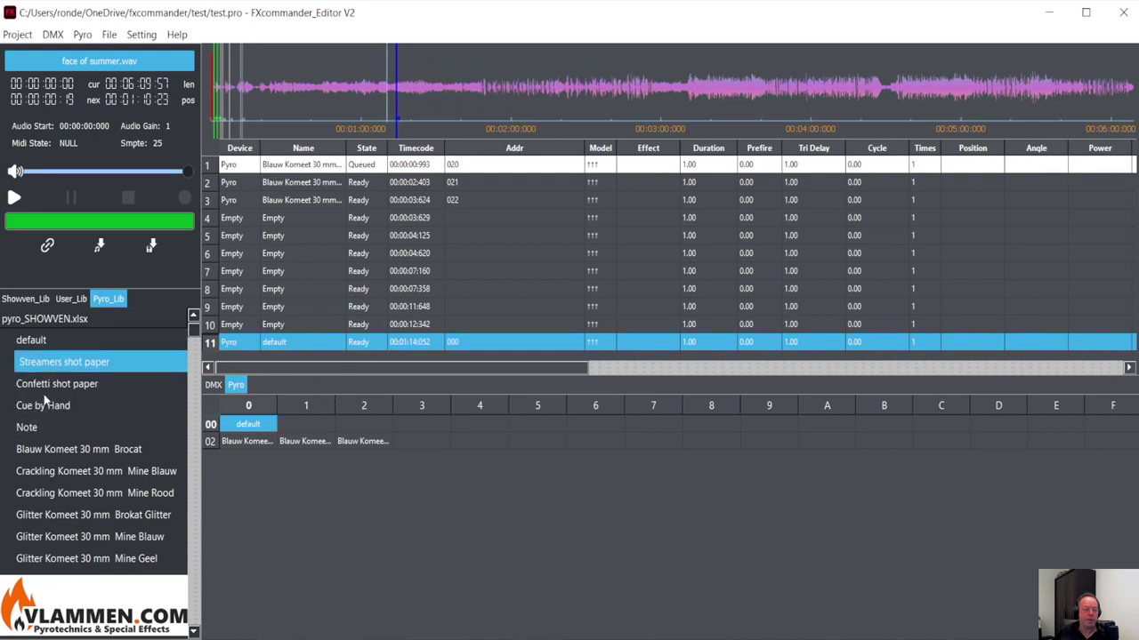
pyautogui.click(50, 429)
pyautogui.rightClick(50, 430)
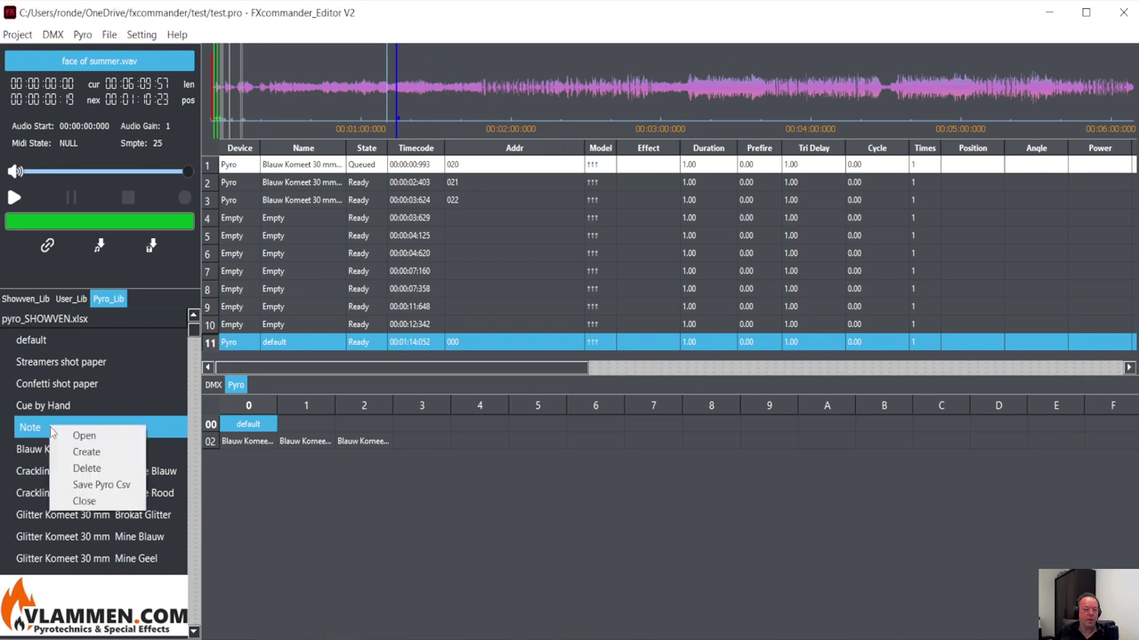
# Step: Change the default pyro cue on address 000 to the library item Note, article number 20233
pyautogui.click(289, 348)
pyautogui.rightClick(289, 348)
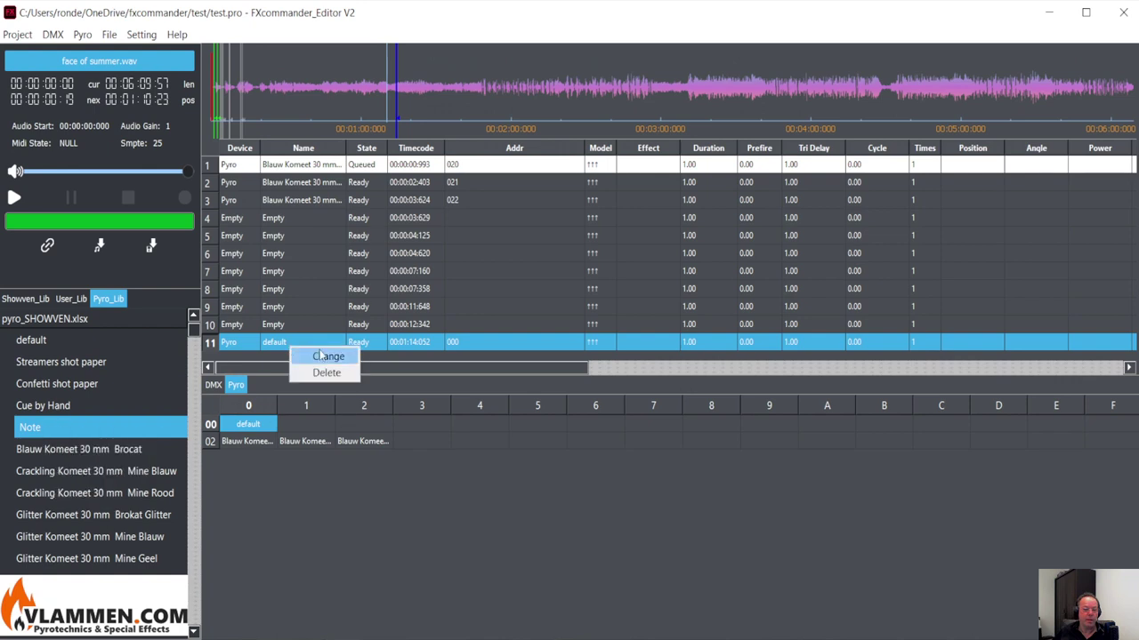
pyautogui.click(312, 354)
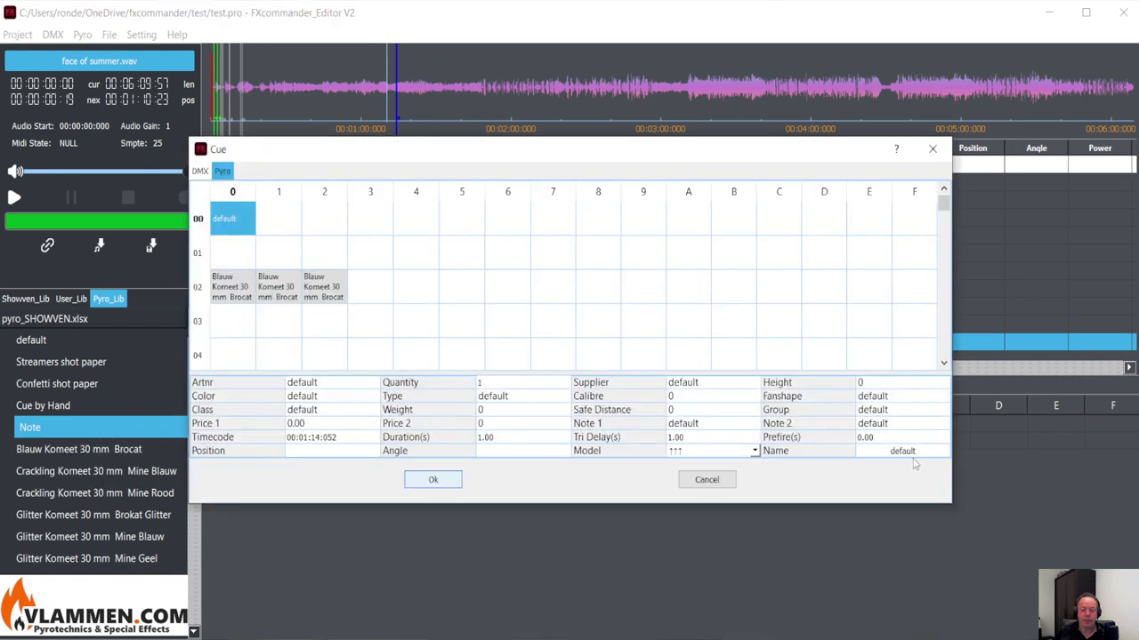
pyautogui.doubleClick(909, 459)
pyautogui.scroll(-3, 410, 362)
pyautogui.scroll(3, 410, 362)
pyautogui.scroll(20, 409, 362)
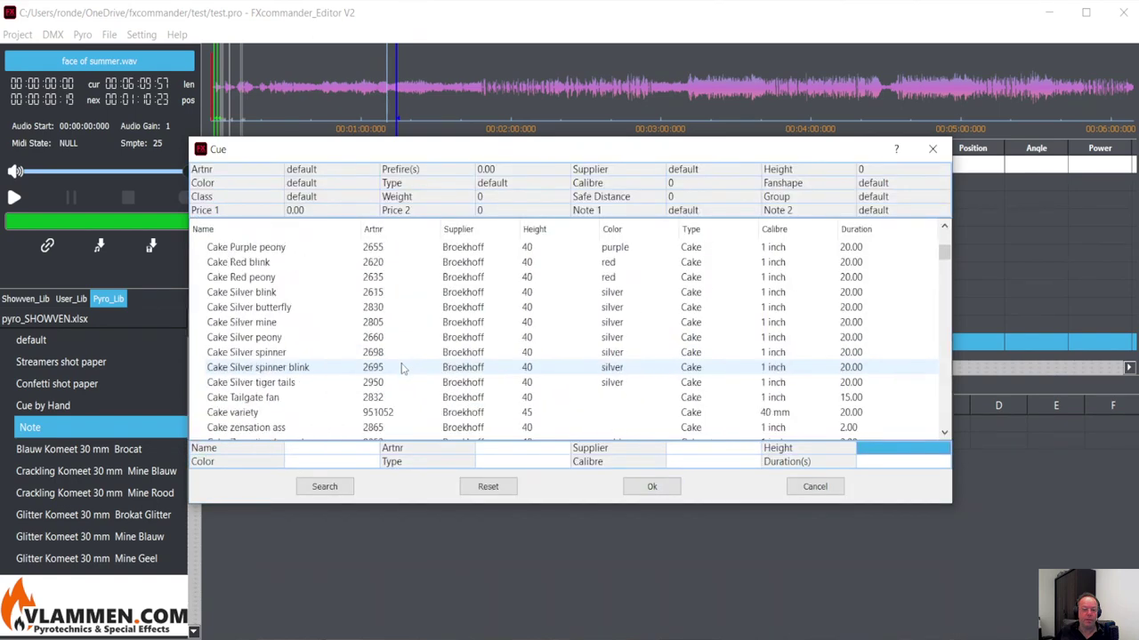
pyautogui.scroll(10, 800, 318)
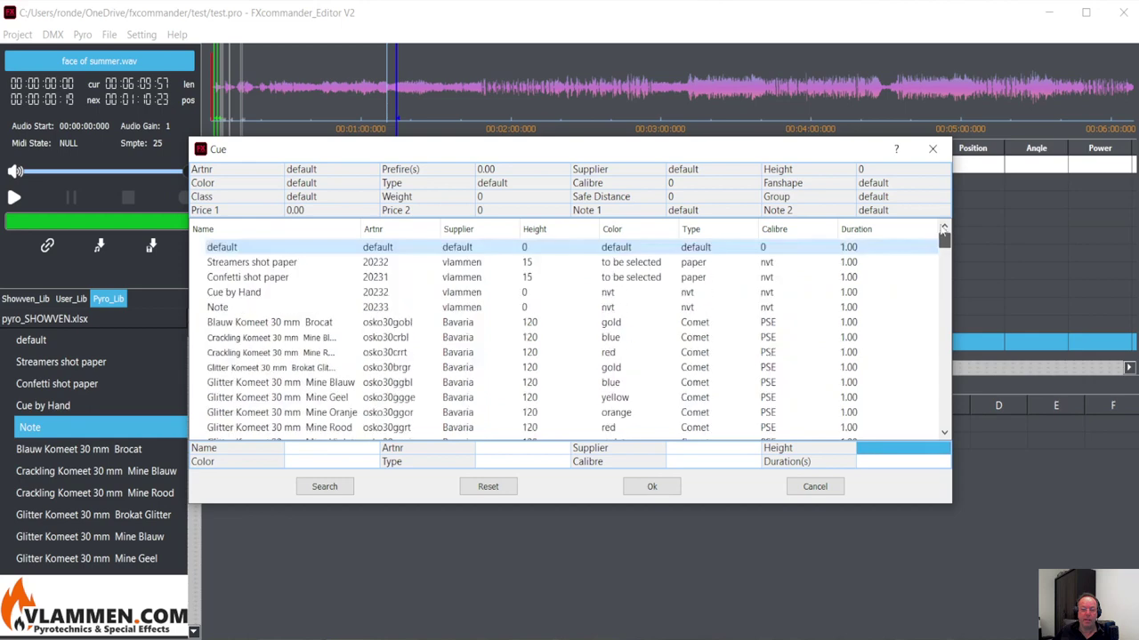
pyautogui.click(242, 307)
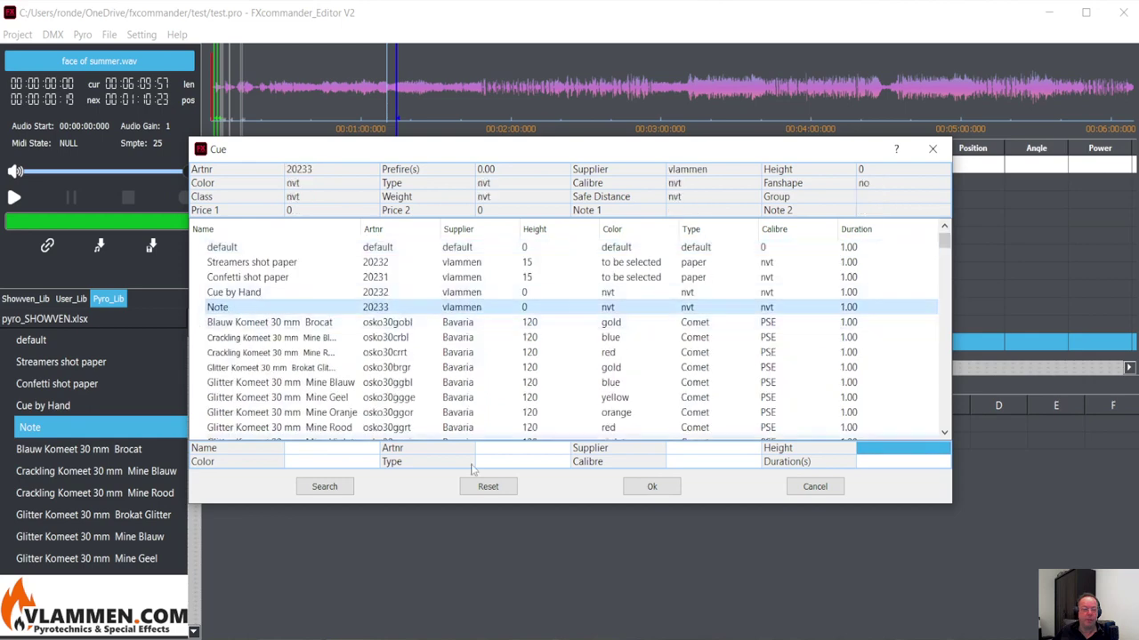
pyautogui.click(653, 490)
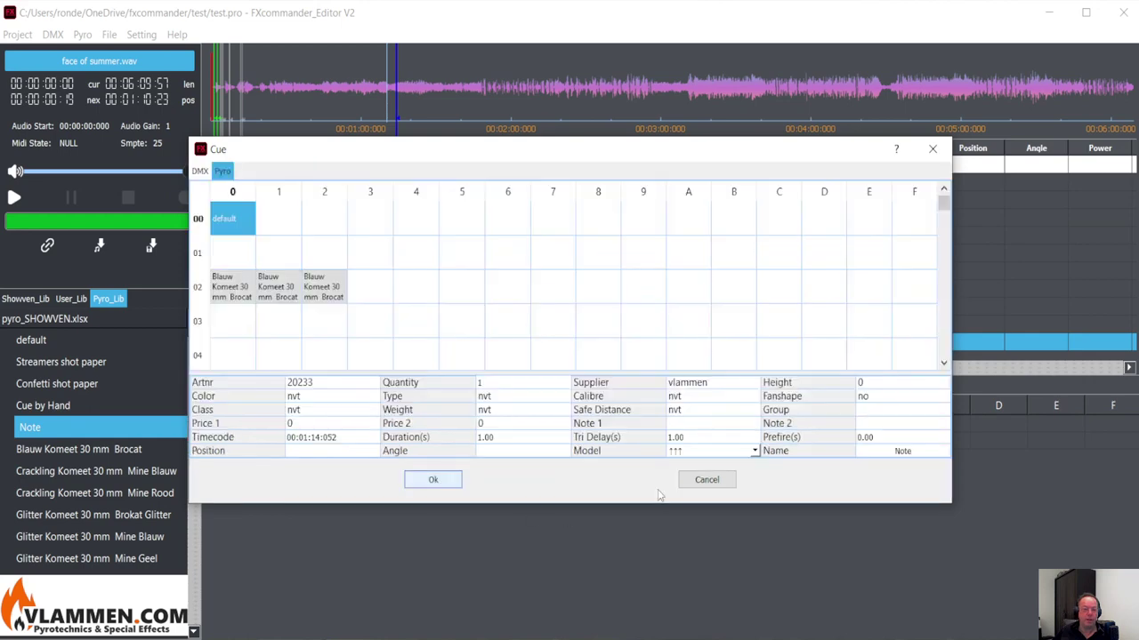
pyautogui.click(422, 480)
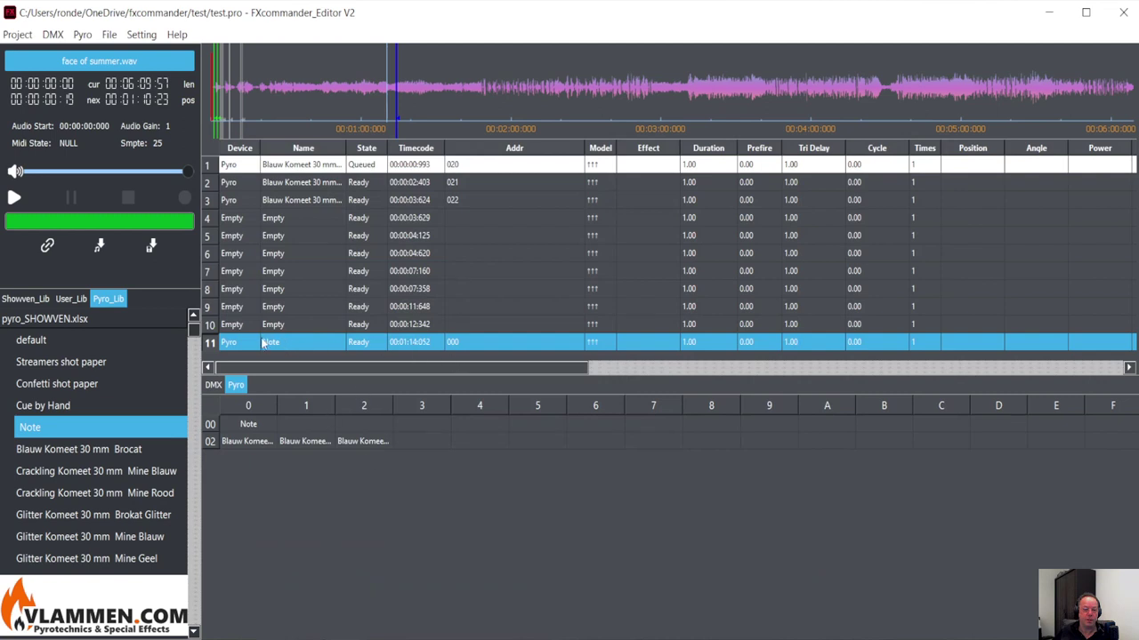
# Step: Rename the pyro library item Note to "cue for fire"
pyautogui.rightClick(81, 430)
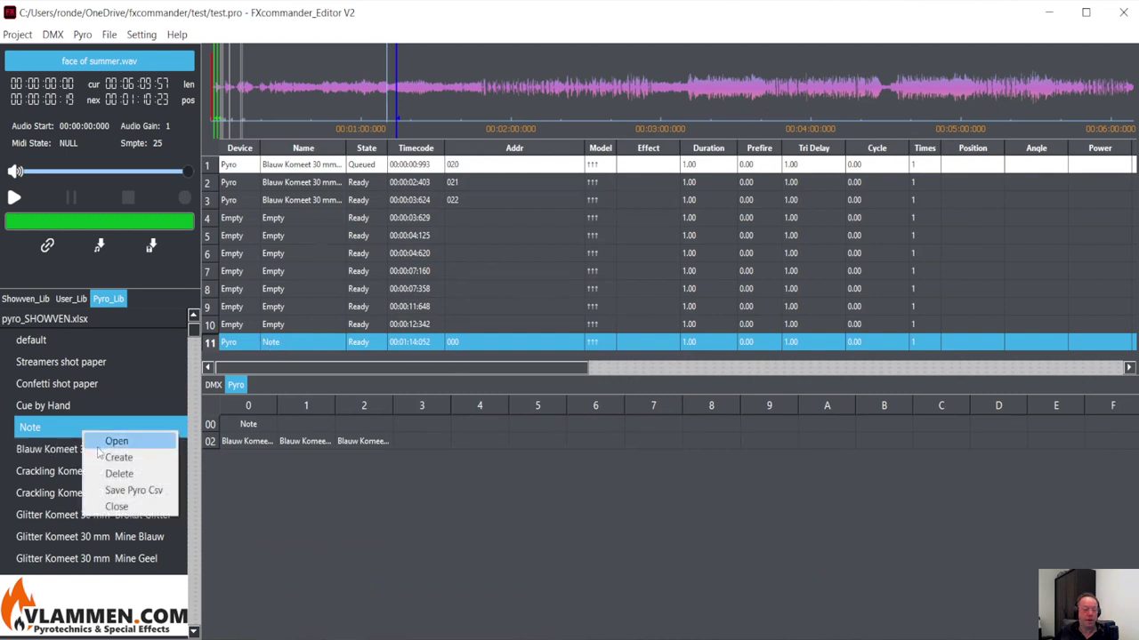
pyautogui.doubleClick(36, 428)
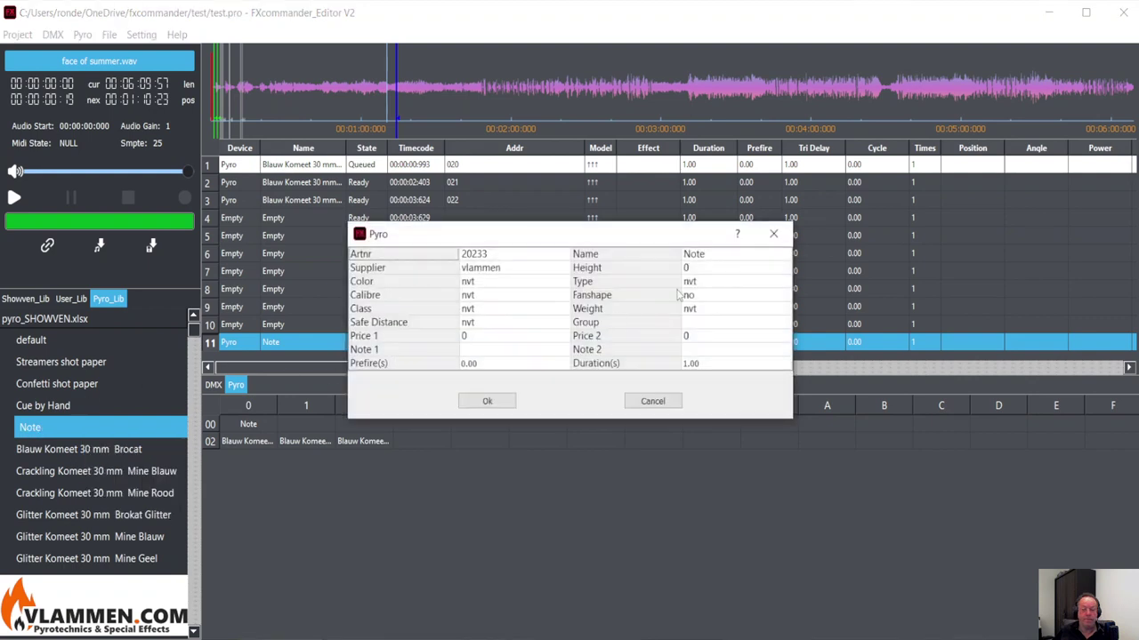
pyautogui.click(744, 257)
pyautogui.click(703, 257)
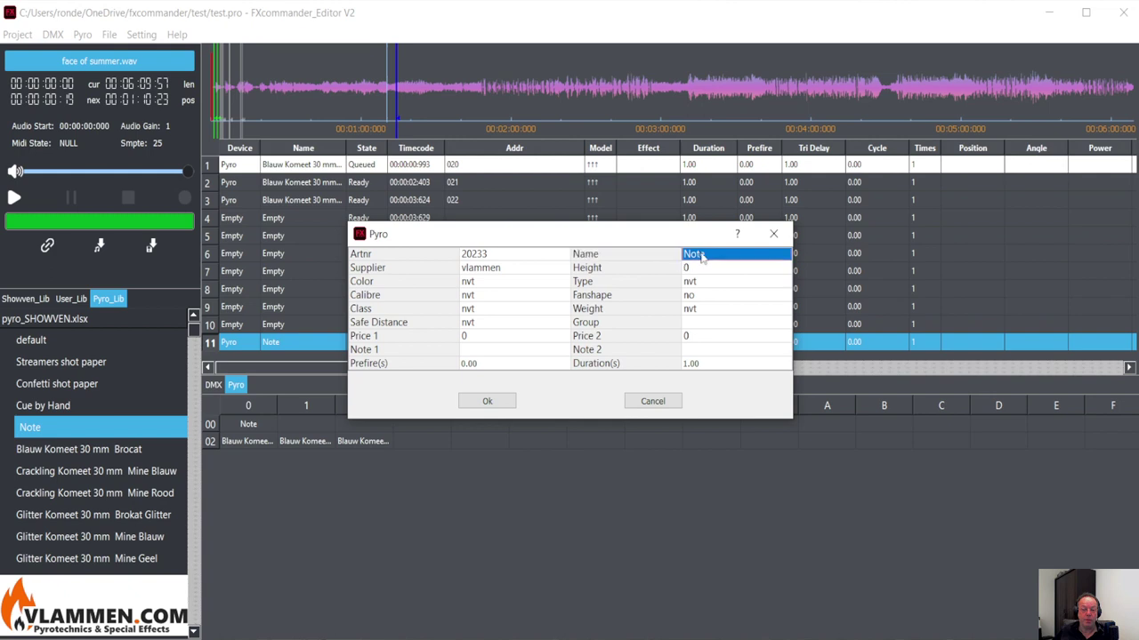
pyautogui.write('cue for')
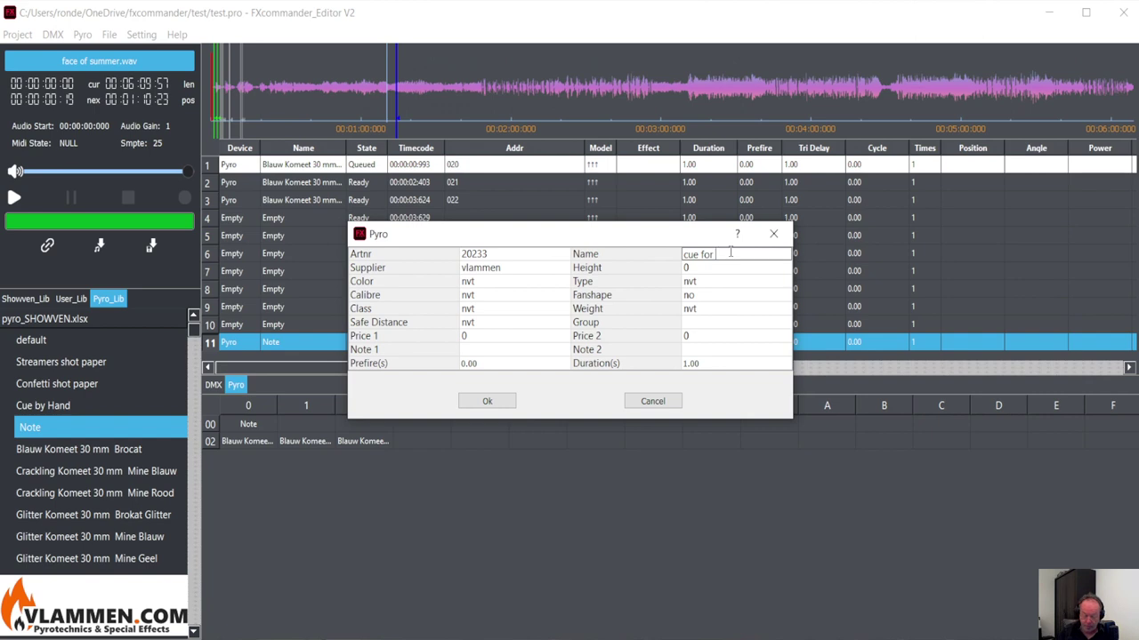
pyautogui.write(' fire')
pyautogui.click(487, 401)
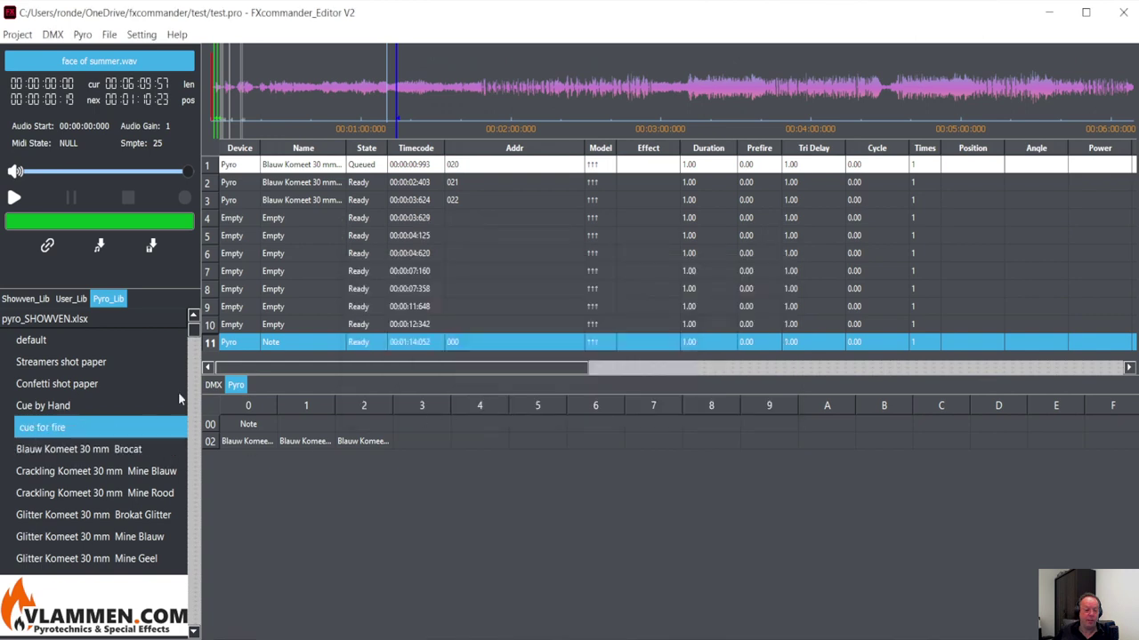
# Step: Change the pyro cue on address 000 at timecode 00:01:14:052 to the library item cue for fire
pyautogui.rightClick(324, 344)
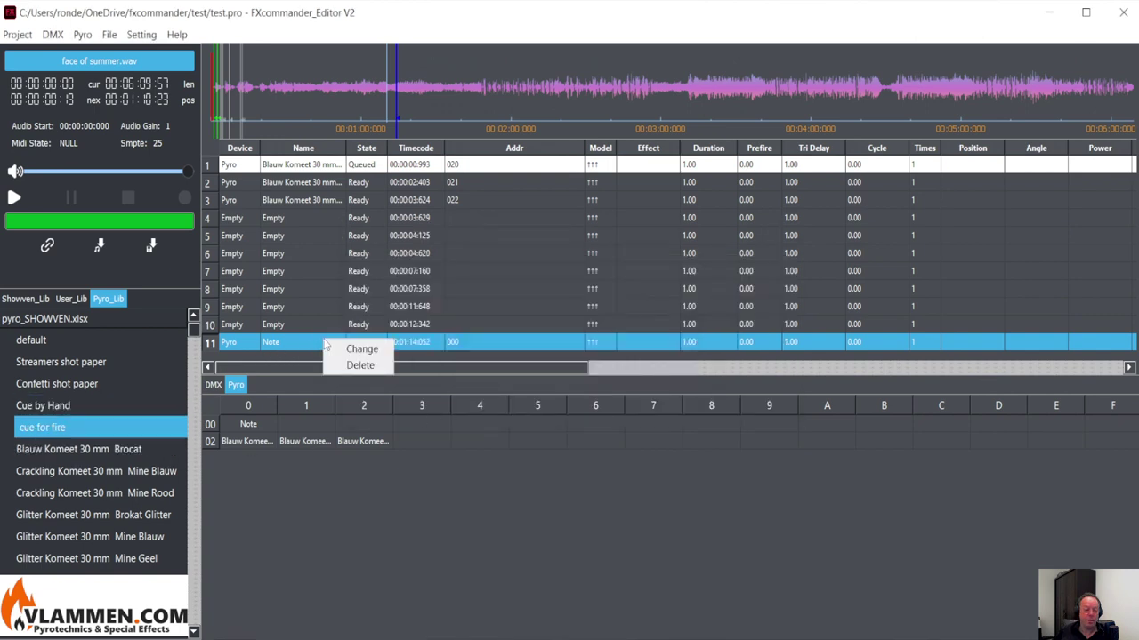
pyautogui.click(361, 348)
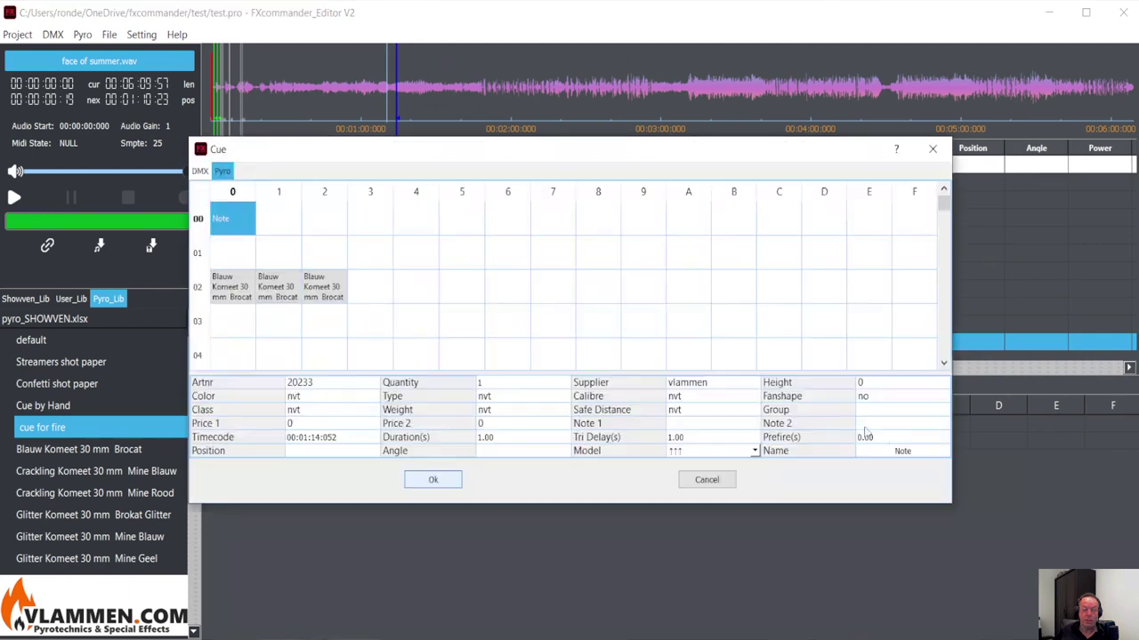
pyautogui.click(900, 452)
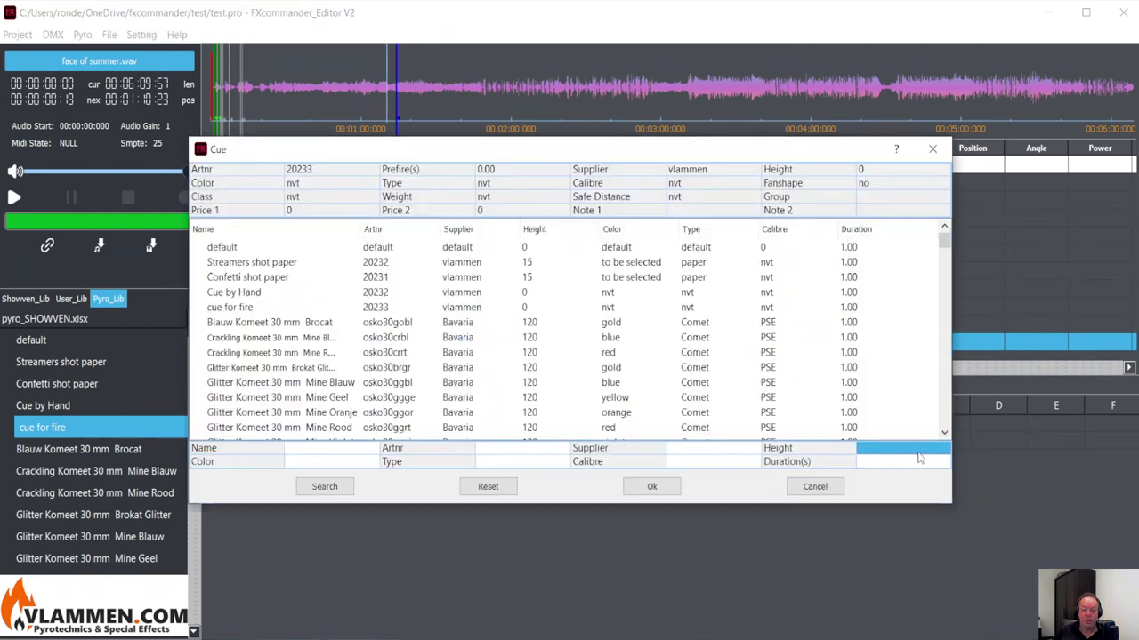
pyautogui.click(230, 307)
pyautogui.click(651, 487)
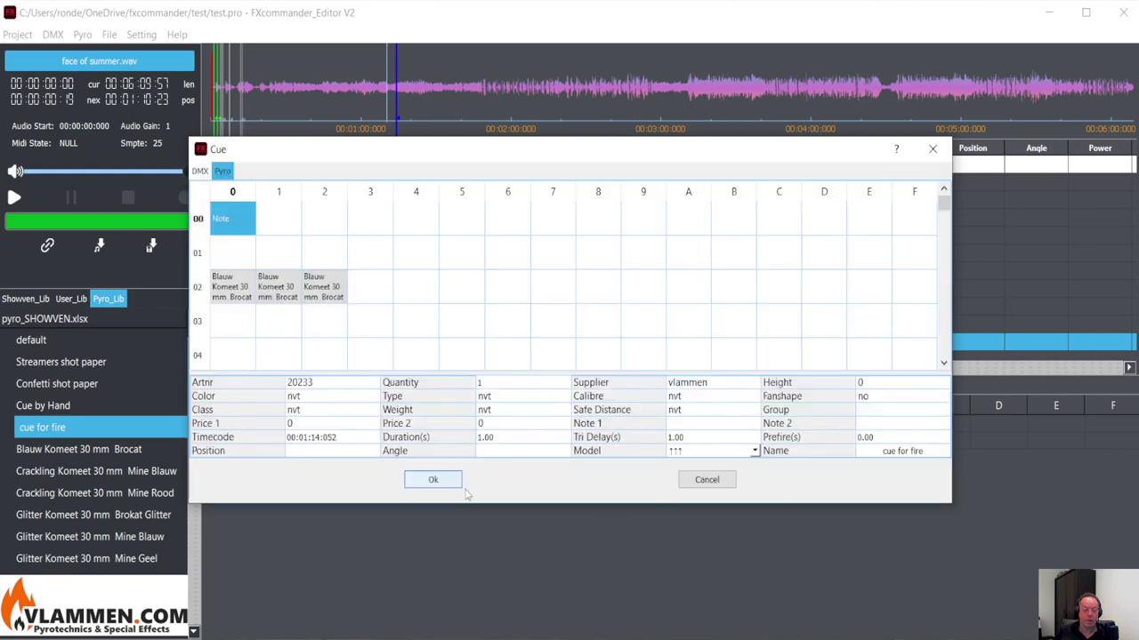
pyautogui.click(433, 481)
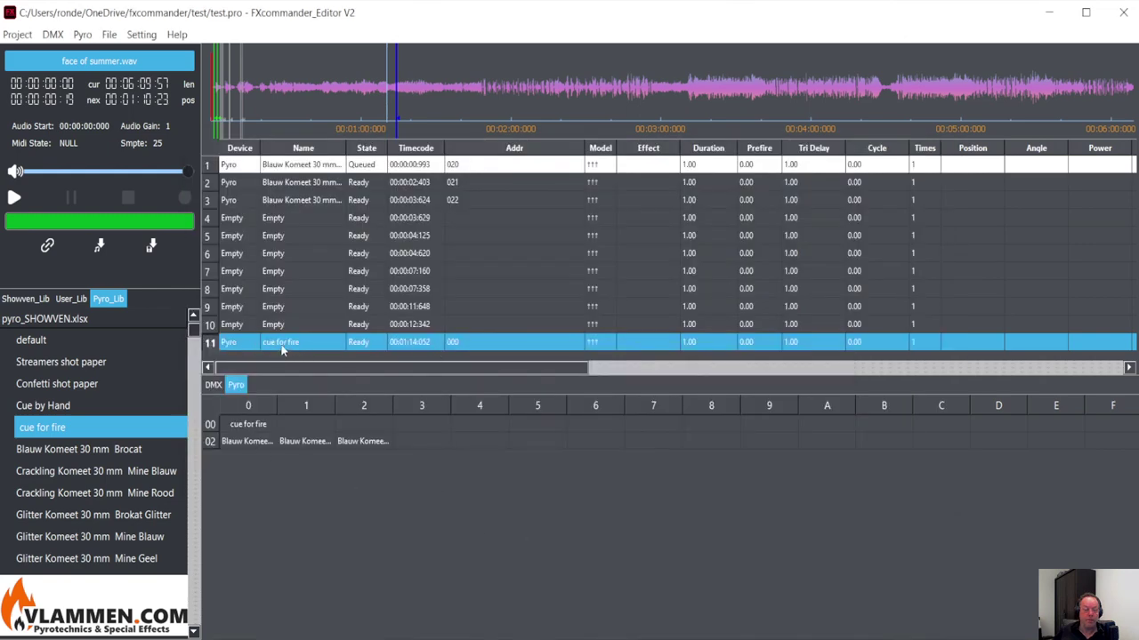
pyautogui.click(337, 80)
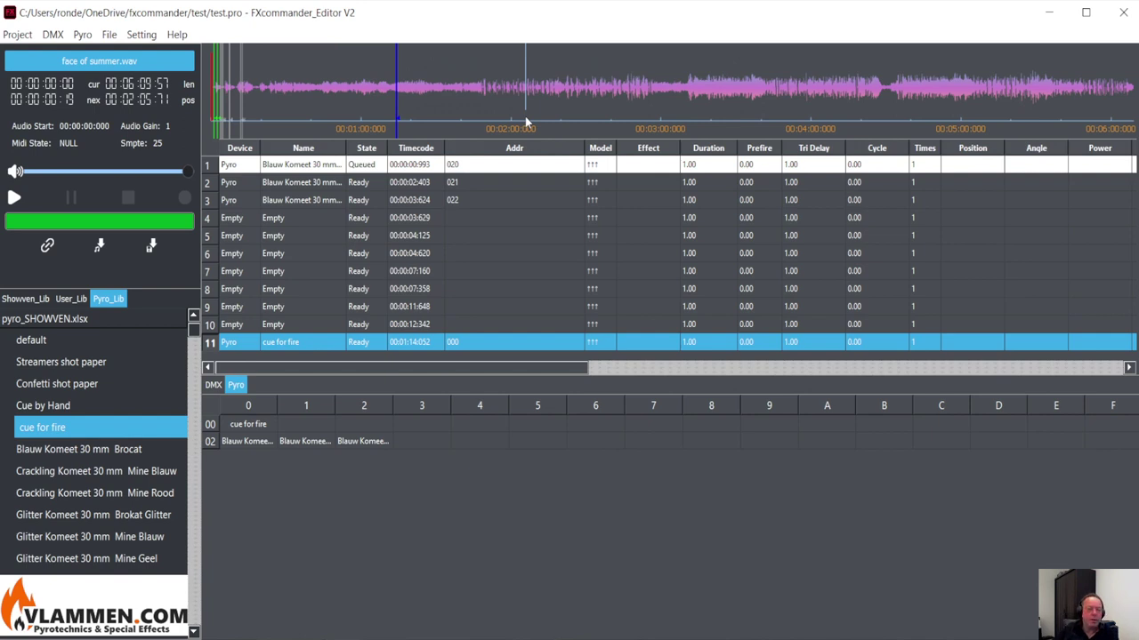
pyautogui.click(138, 34)
pyautogui.moveTo(160, 122)
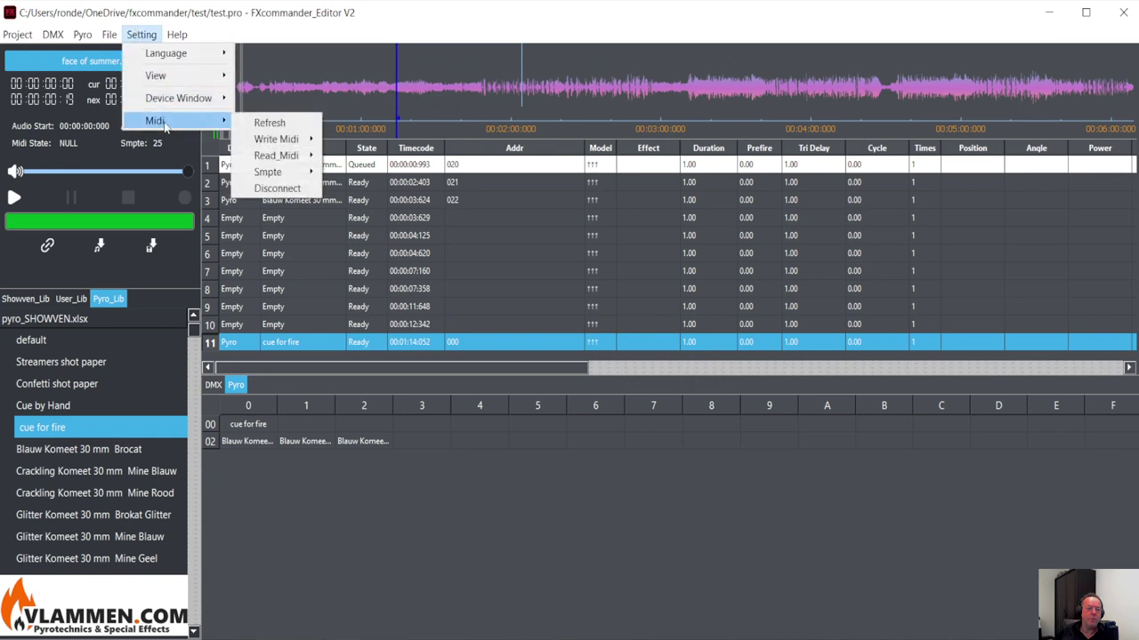
pyautogui.moveTo(274, 157)
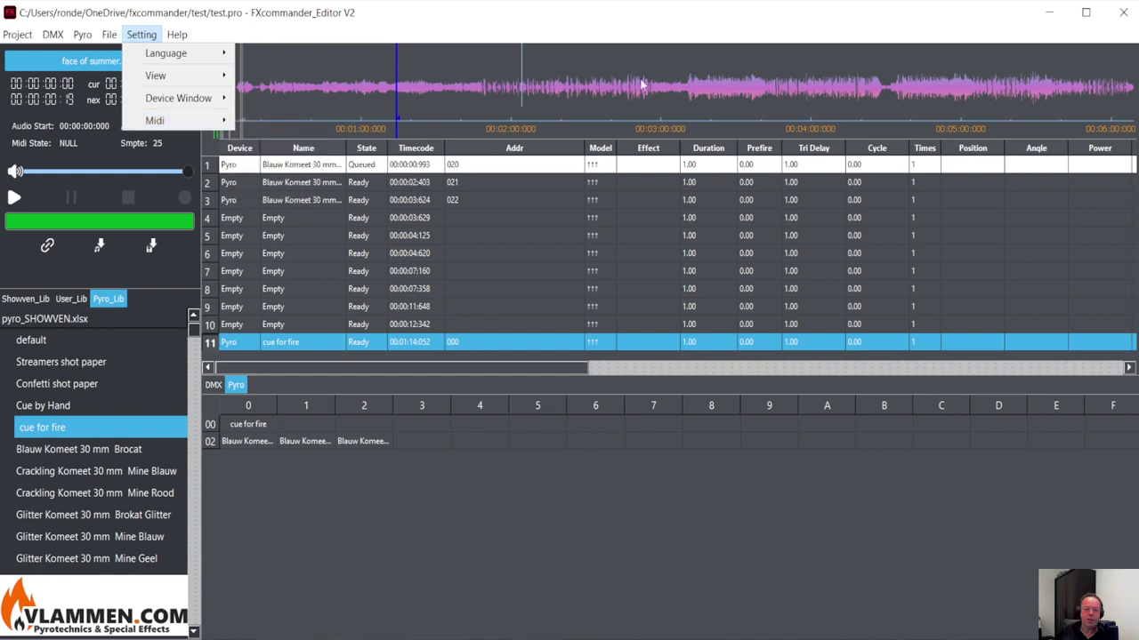
pyautogui.click(304, 65)
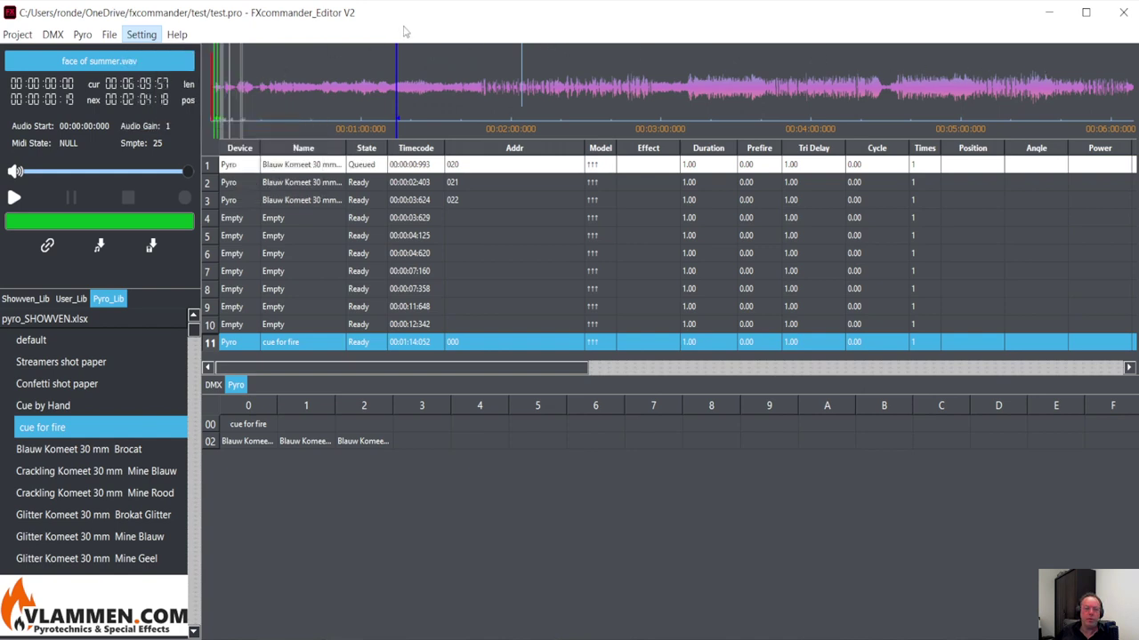
pyautogui.scroll(-2, 585, 81)
pyautogui.scroll(-1, 585, 82)
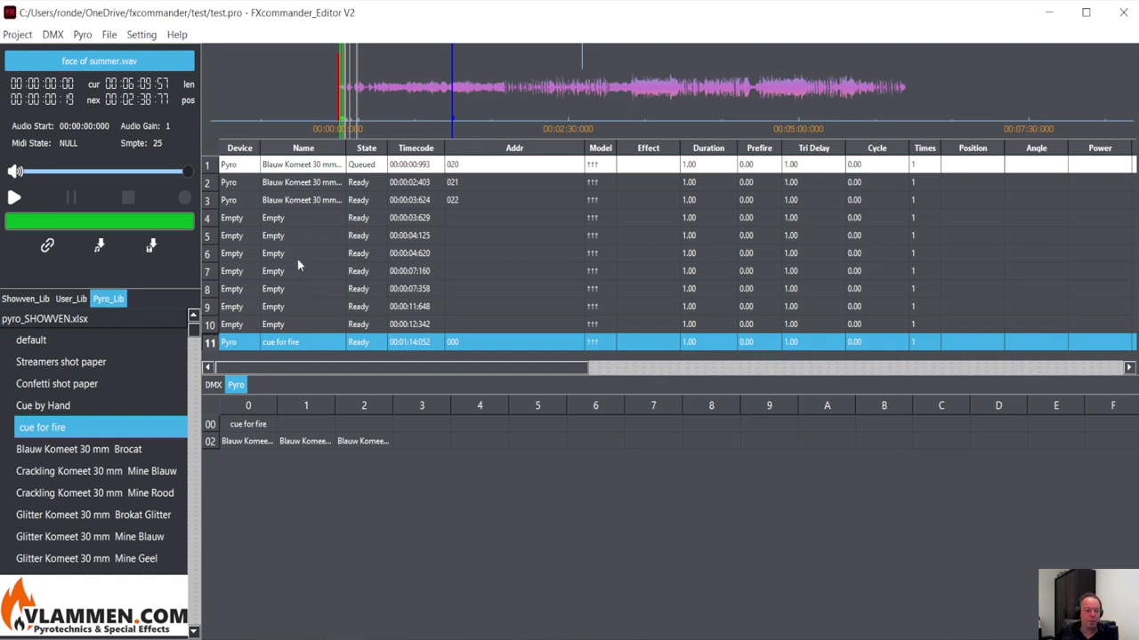
pyautogui.rightClick(115, 356)
pyautogui.click(144, 376)
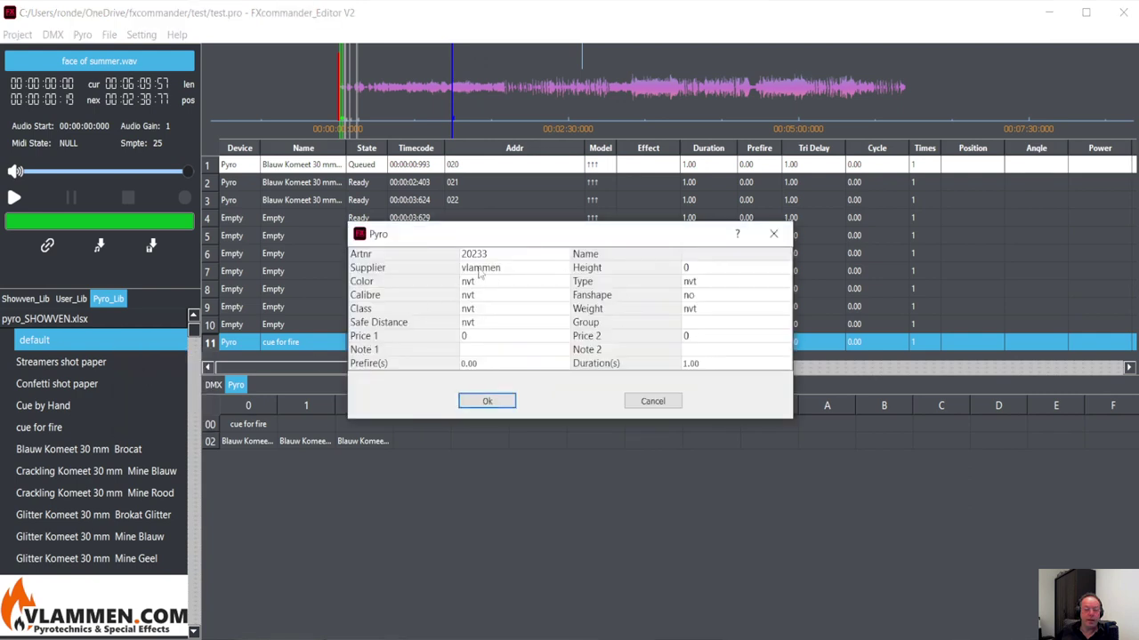
pyautogui.click(644, 402)
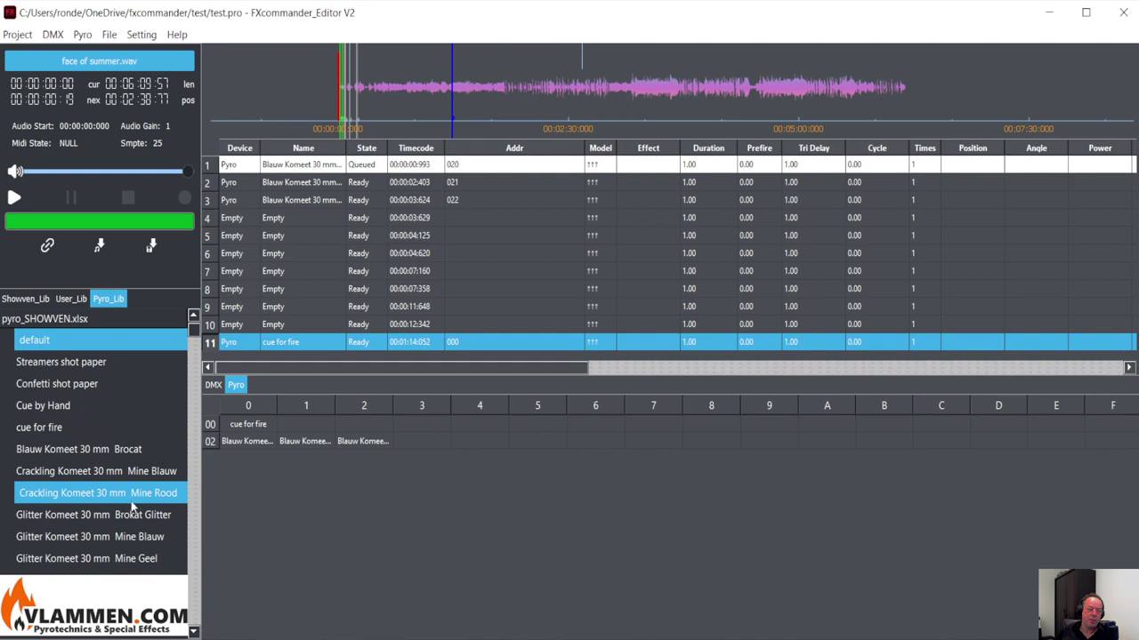
# Step: Look through the fxcommander test/xml and Library folders for pyro library files, without opening one
pyautogui.click(82, 34)
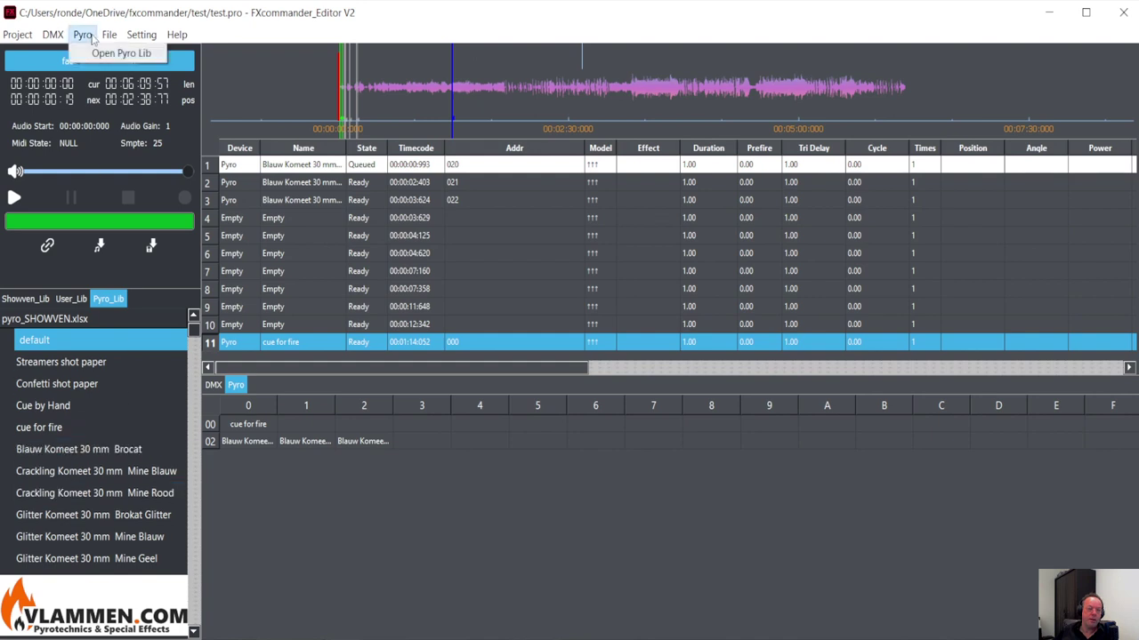
pyautogui.click(95, 53)
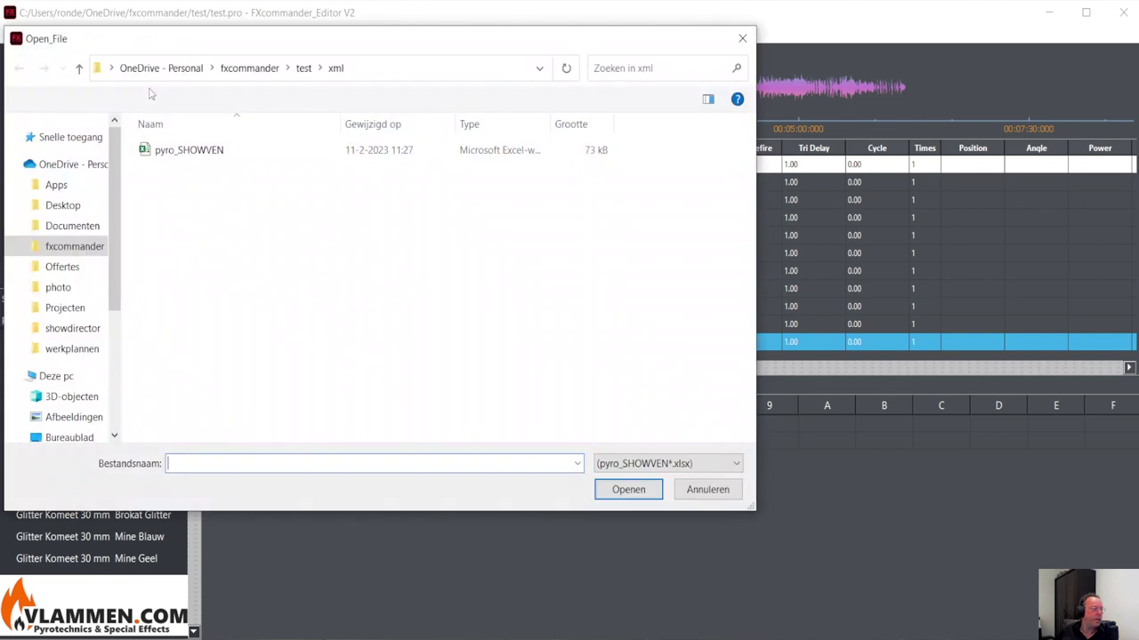
pyautogui.moveTo(293, 42); pyautogui.dragTo(395, 80)
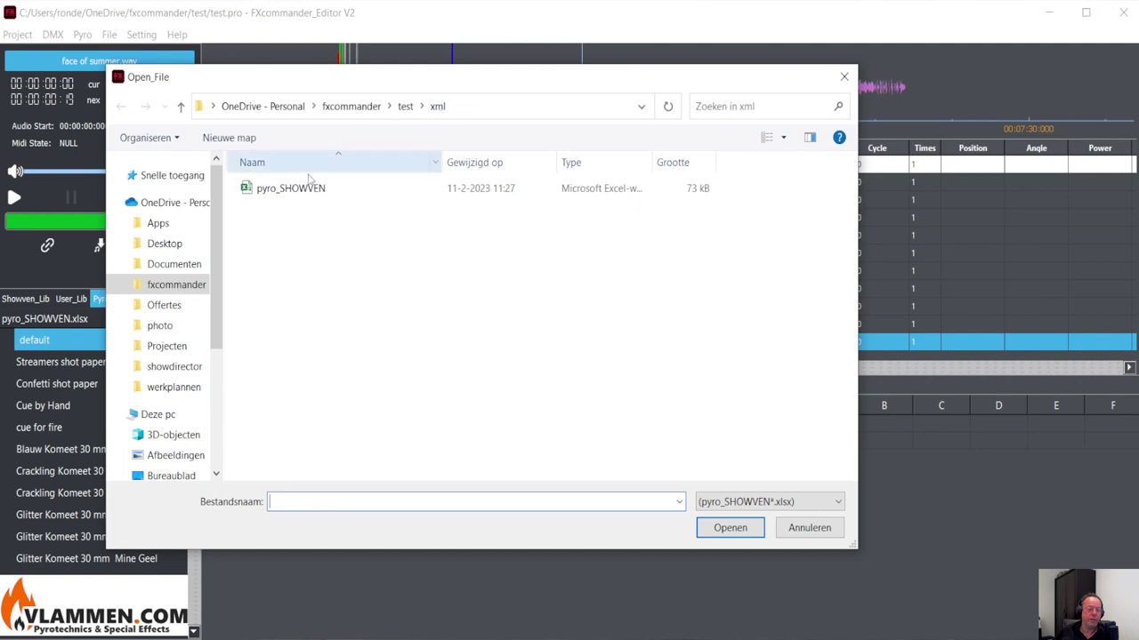
pyautogui.click(178, 285)
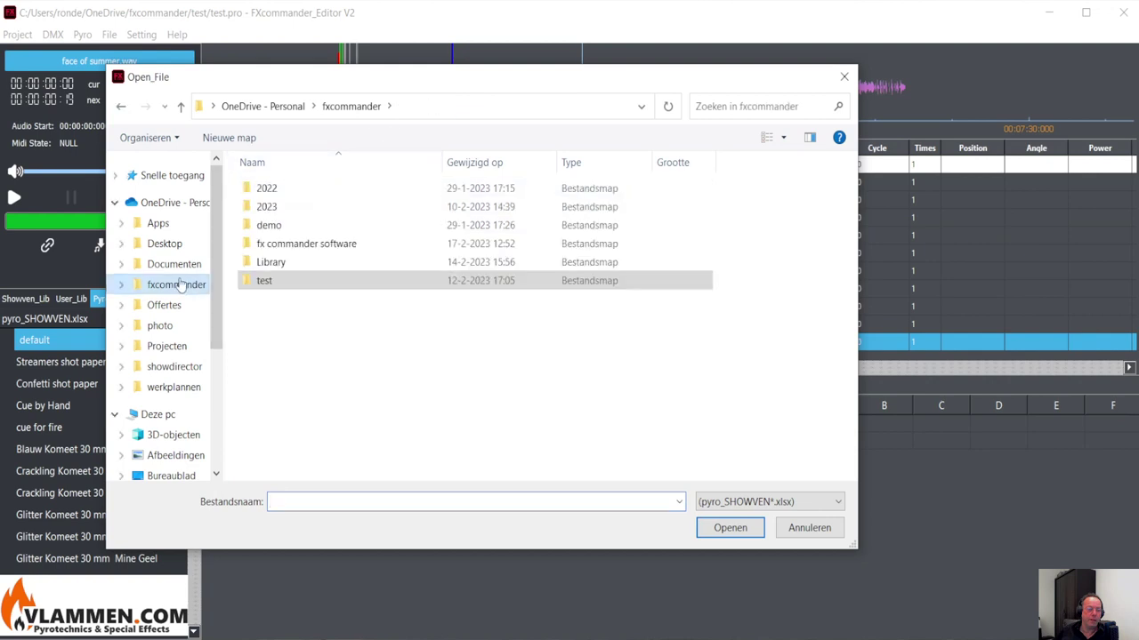
pyautogui.doubleClick(261, 285)
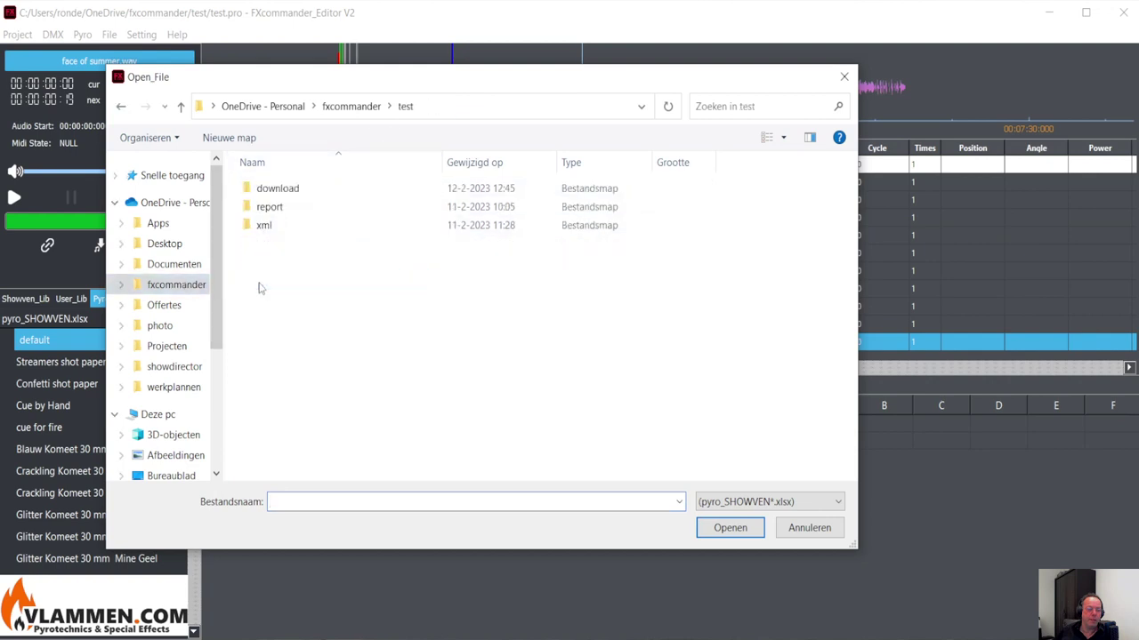
pyautogui.doubleClick(263, 227)
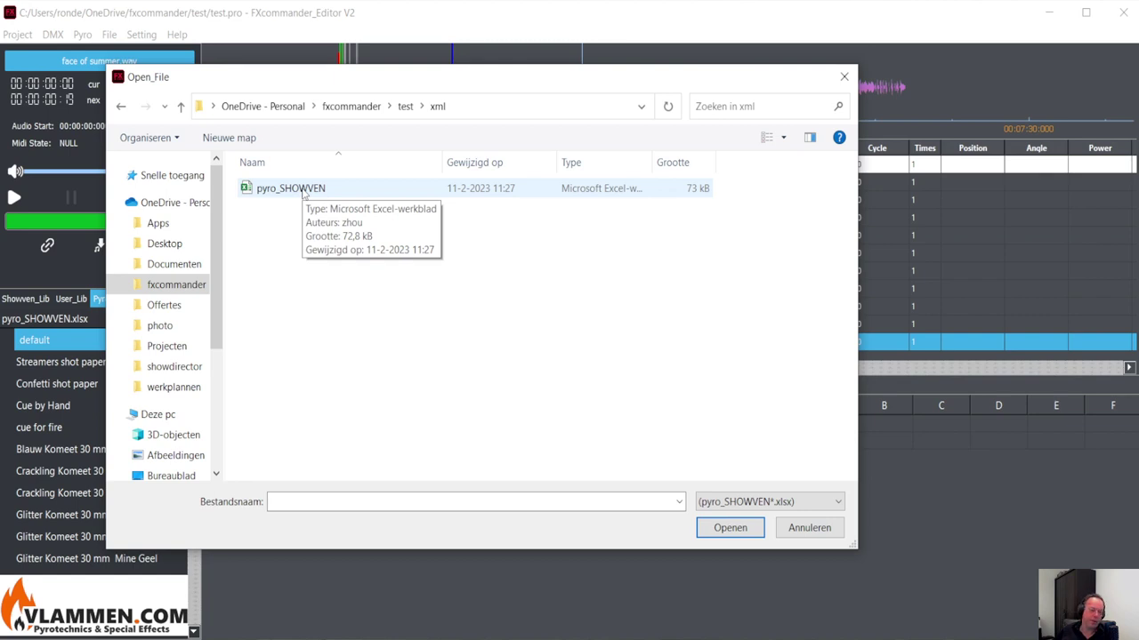
pyautogui.click(174, 287)
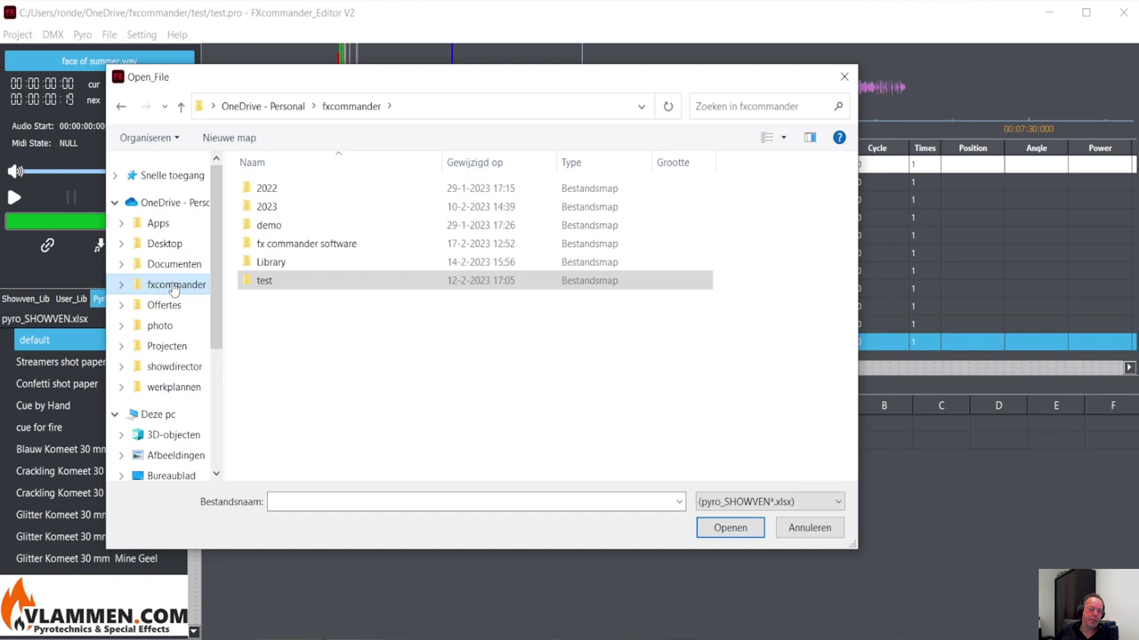
pyautogui.doubleClick(269, 263)
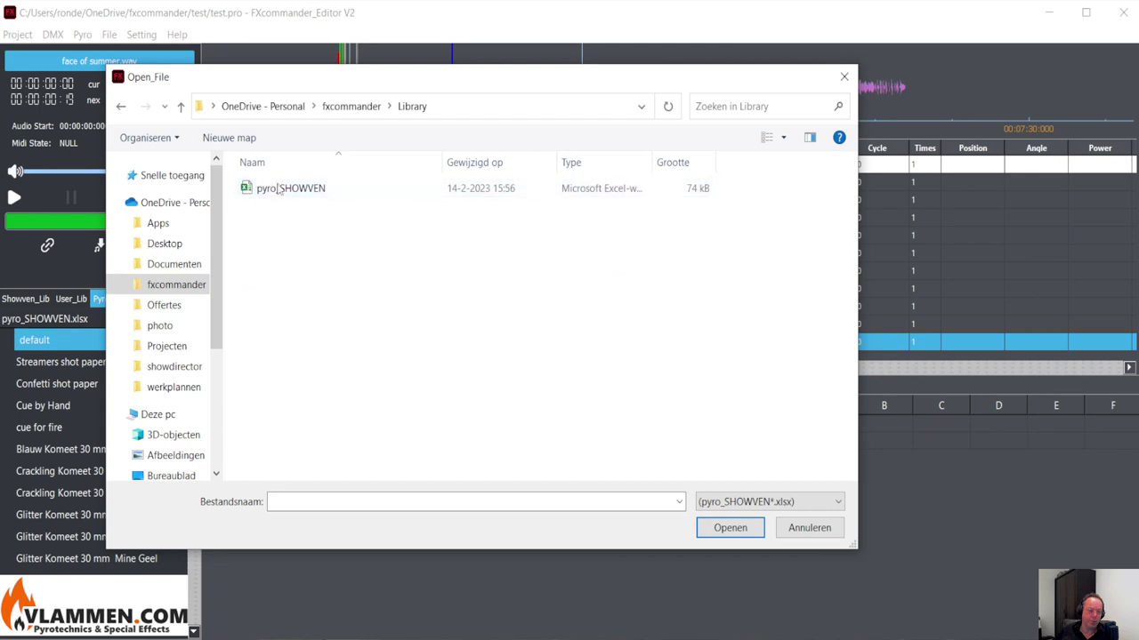
pyautogui.click(181, 108)
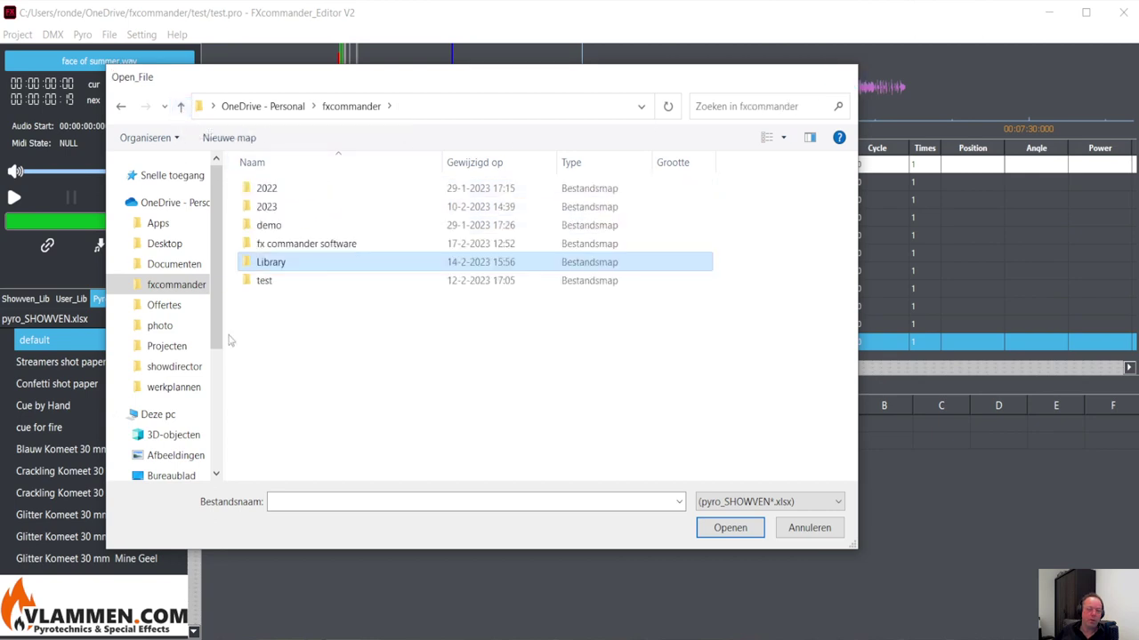
pyautogui.click(844, 76)
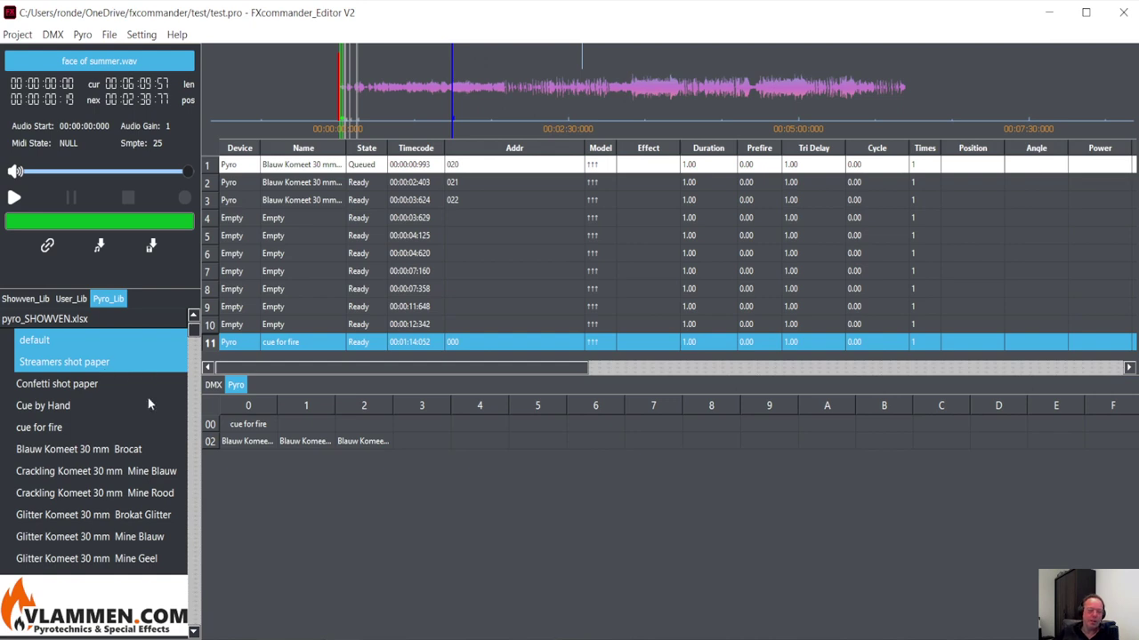
# Step: Check which device options the Showven library offers for SPARKULAR CYCLONE and SPARKULAR MINI
pyautogui.click(120, 402)
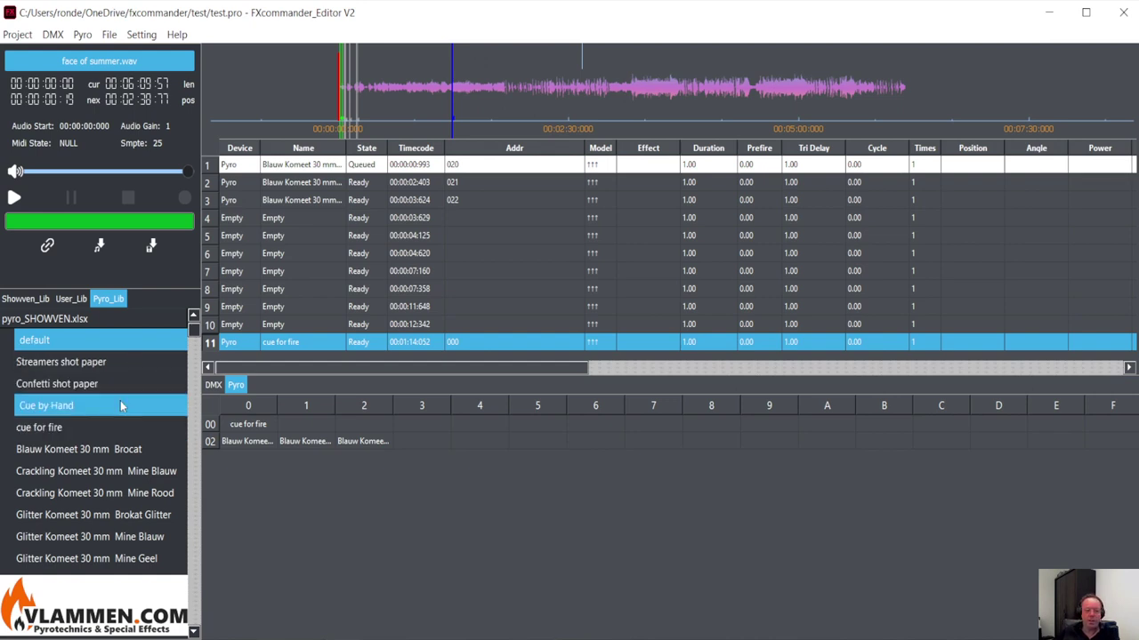
pyautogui.click(22, 303)
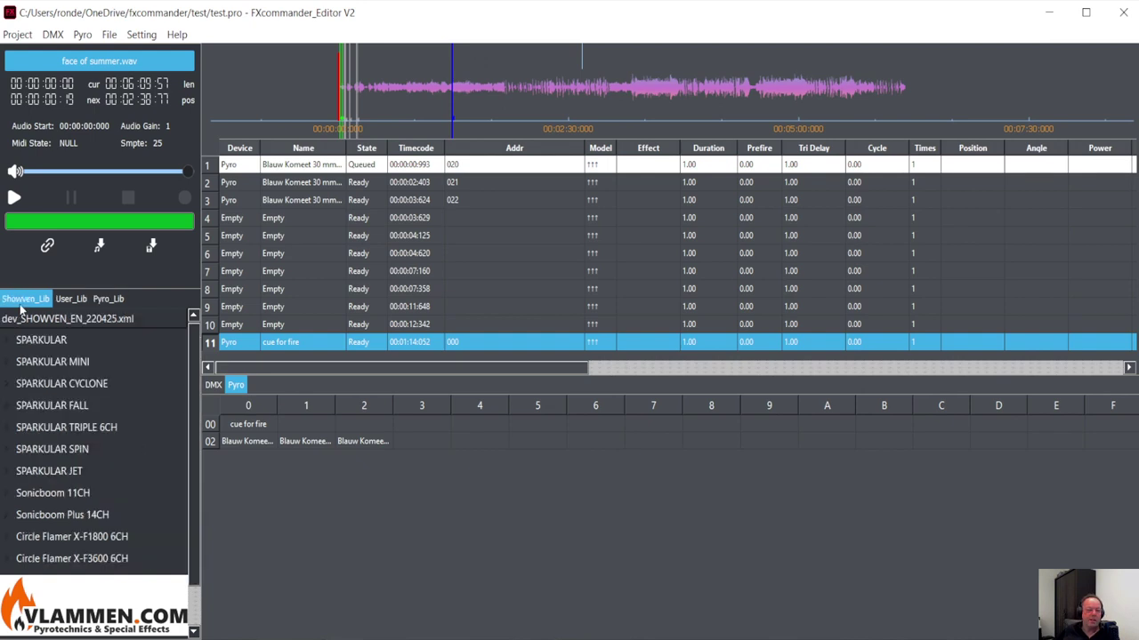
pyautogui.click(60, 378)
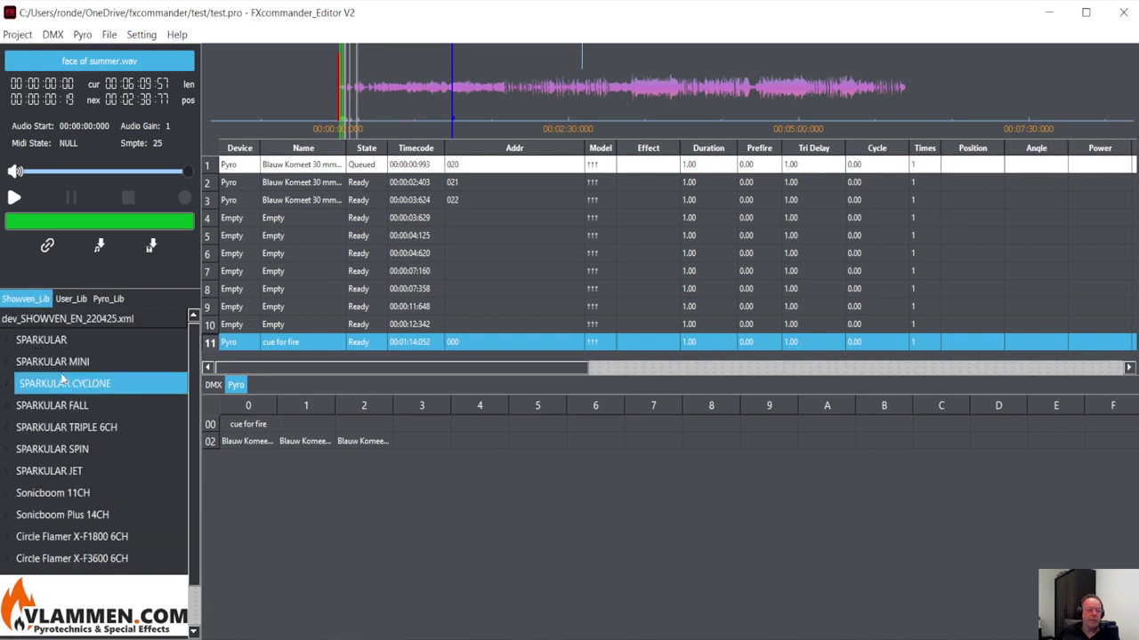
pyautogui.rightClick(60, 375)
pyautogui.click(105, 399)
pyautogui.click(533, 357)
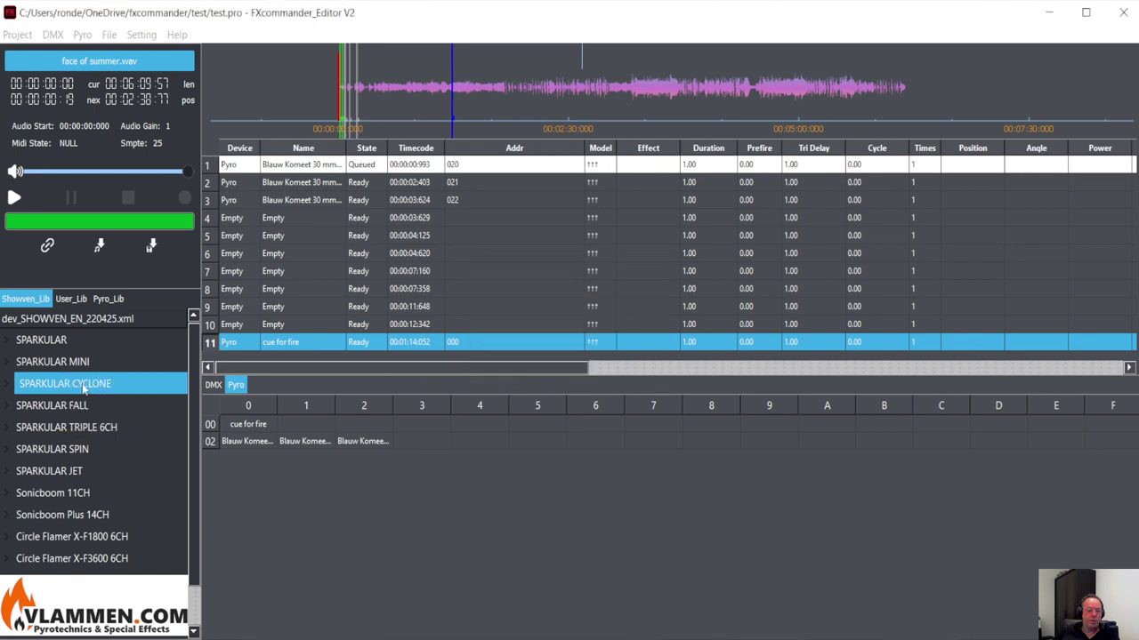
pyautogui.click(46, 367)
pyautogui.rightClick(57, 374)
# Step: Compare the editing options for REGULAR SPARKULAR in the user library with those for SPARKULAR MINI in the Showven library
pyautogui.click(72, 299)
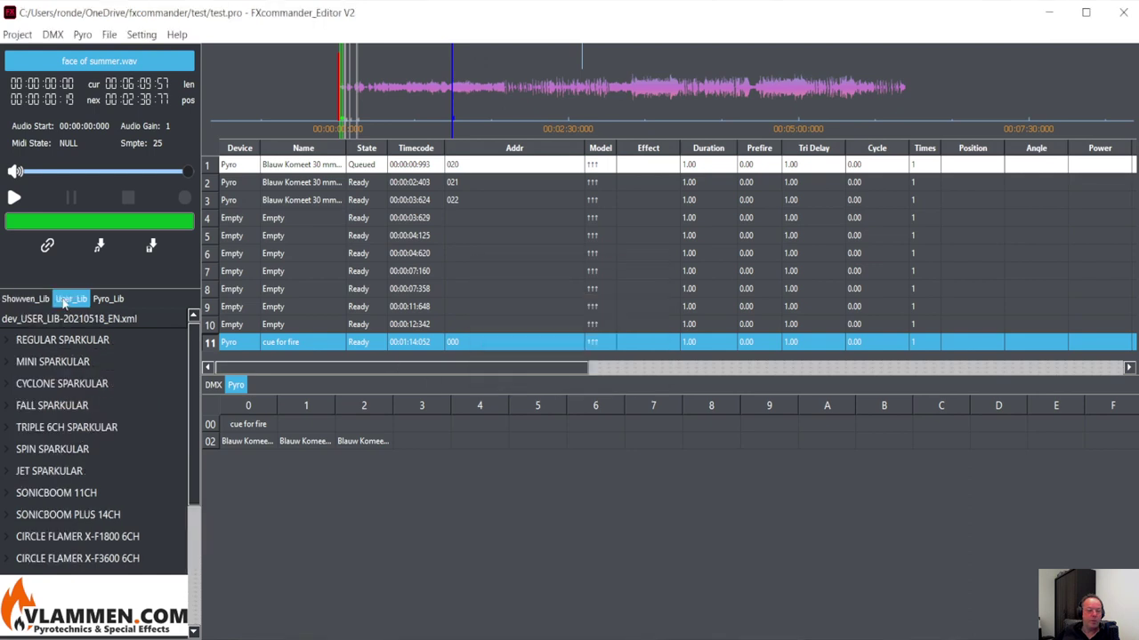
pyautogui.rightClick(76, 356)
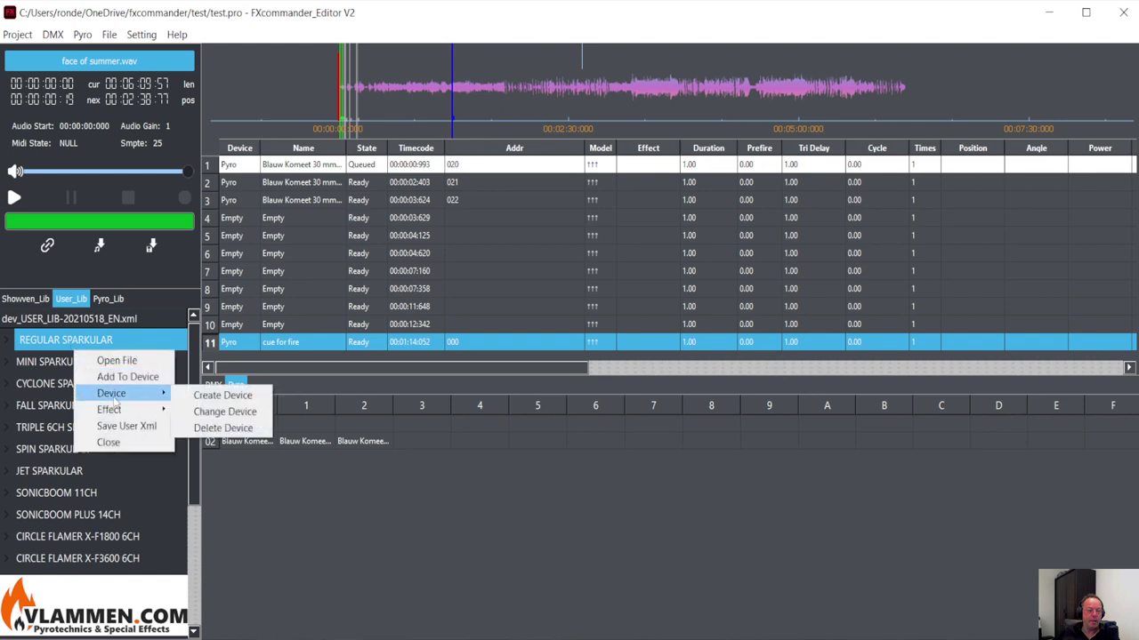
pyautogui.click(25, 299)
pyautogui.rightClick(56, 370)
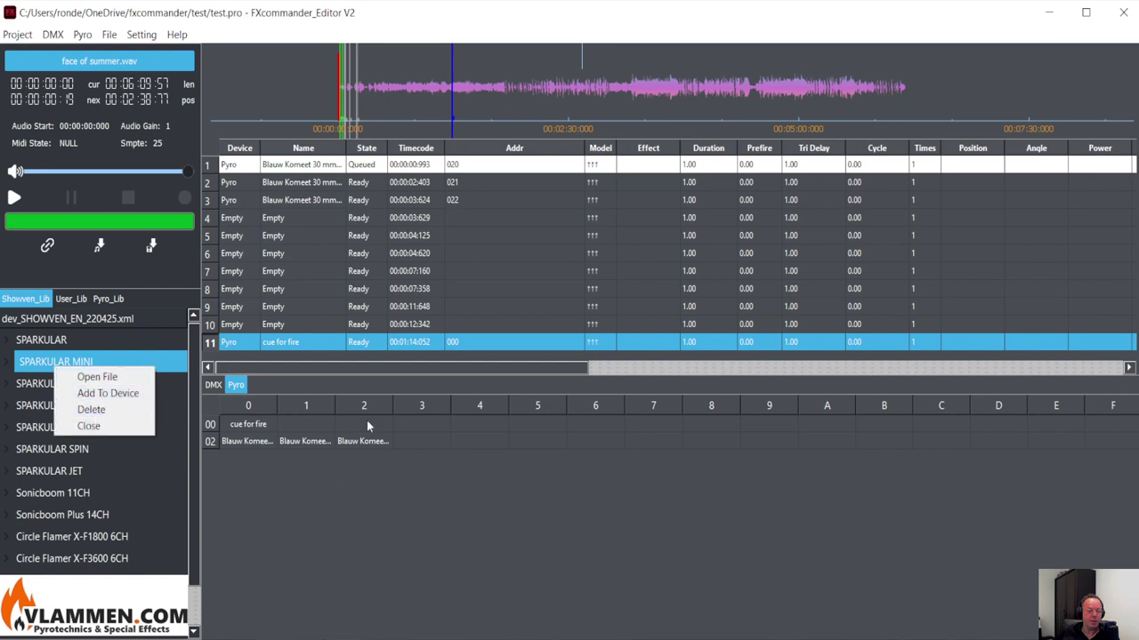
pyautogui.click(71, 299)
pyautogui.rightClick(69, 347)
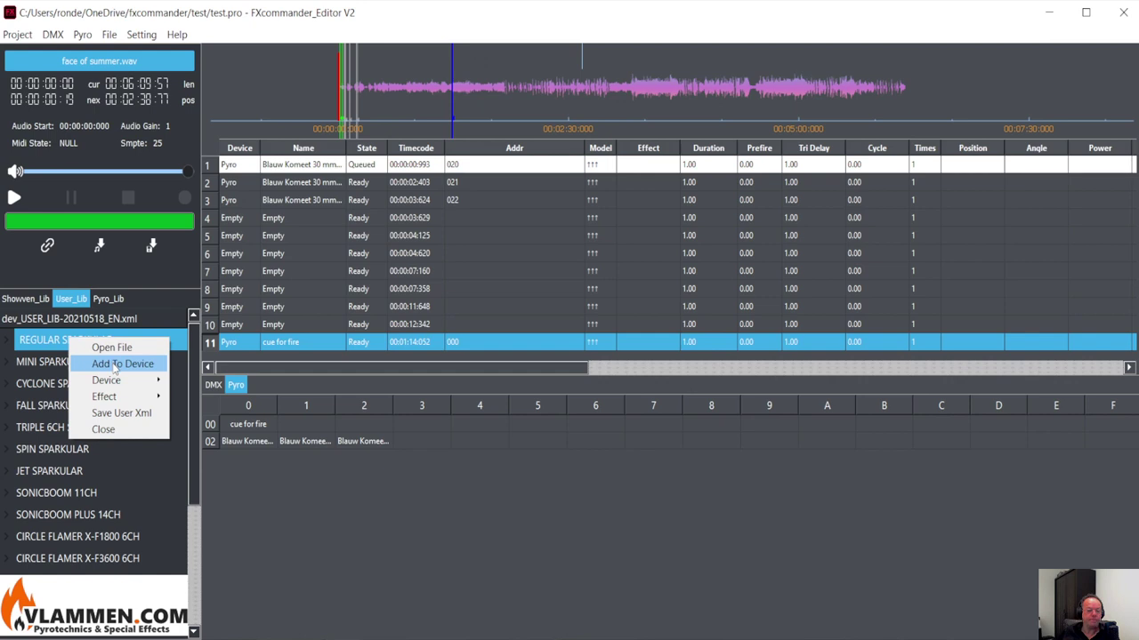
pyautogui.moveTo(113, 382)
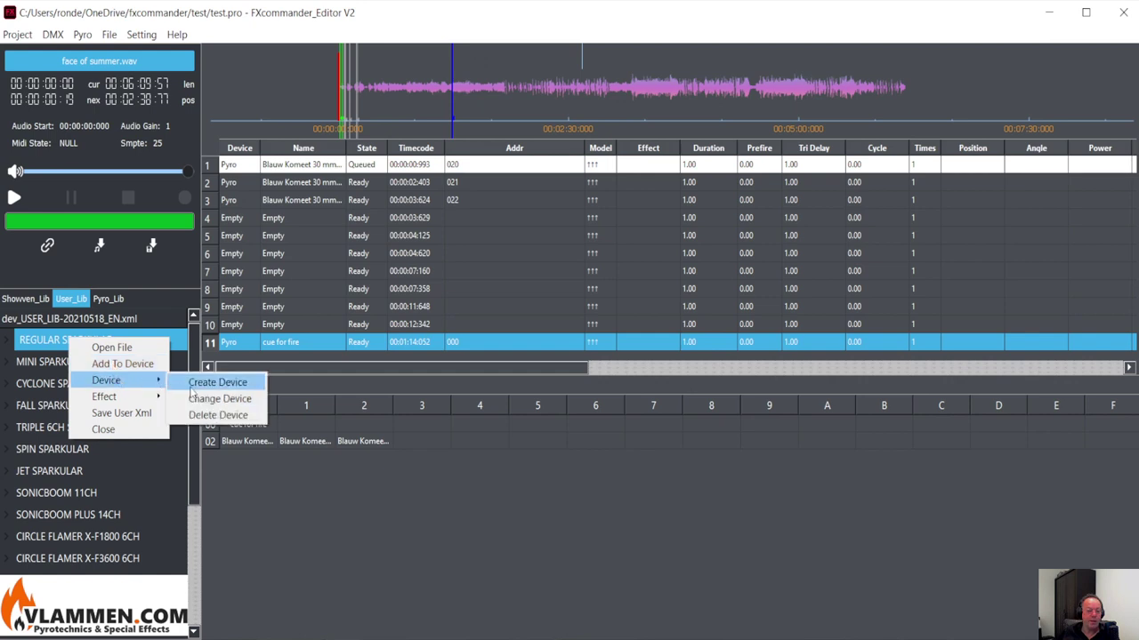
pyautogui.click(27, 405)
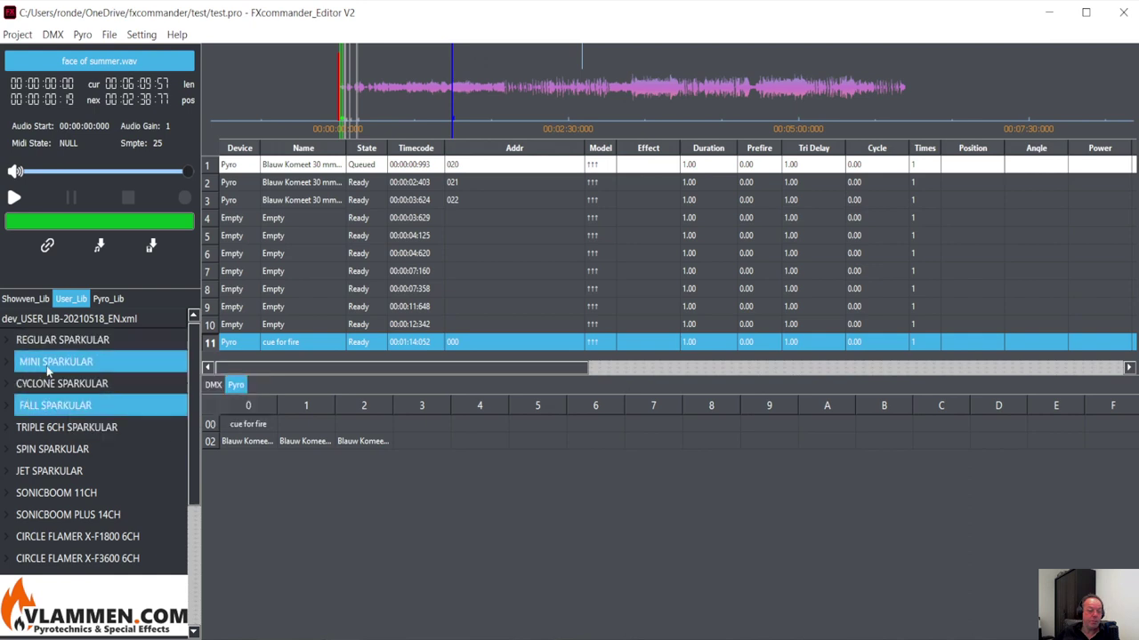
# Step: Try filling in the MINI SPARKULAR device's properties with power 300watt, safe distance 2 and weight 10, and discard the changes
pyautogui.click(51, 367)
pyautogui.rightClick(50, 367)
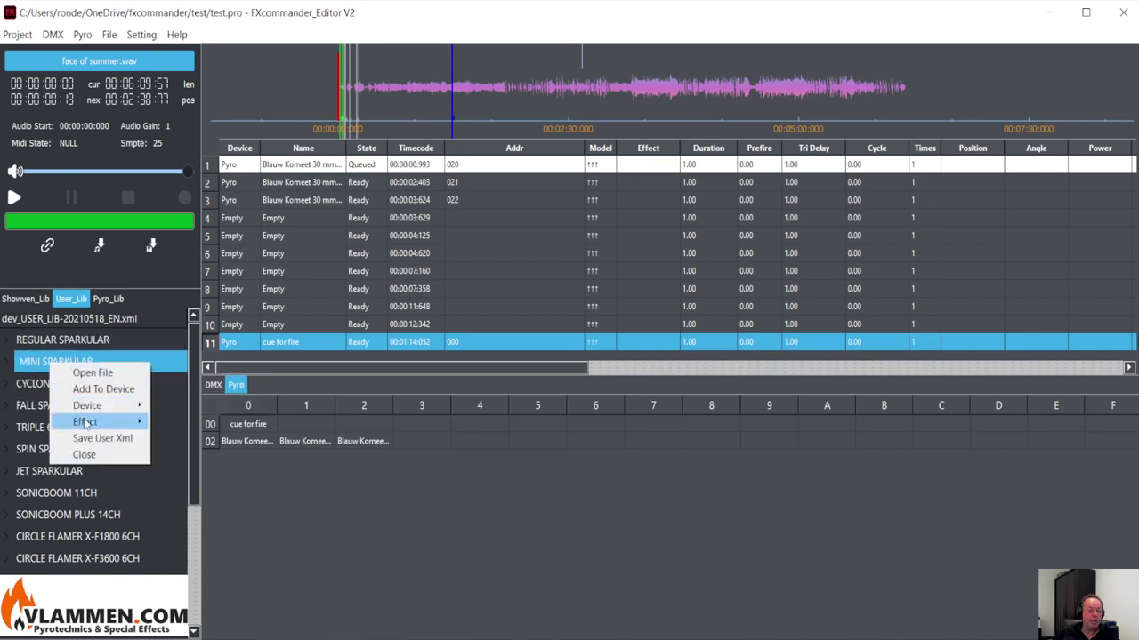
pyautogui.moveTo(92, 411)
pyautogui.click(197, 424)
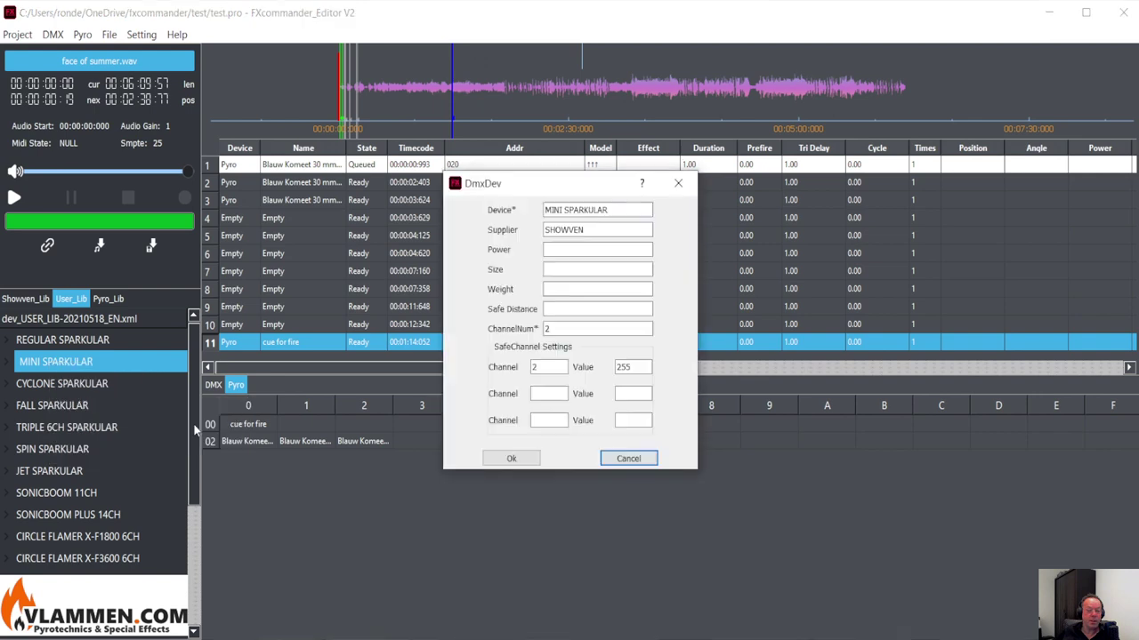
pyautogui.click(552, 255)
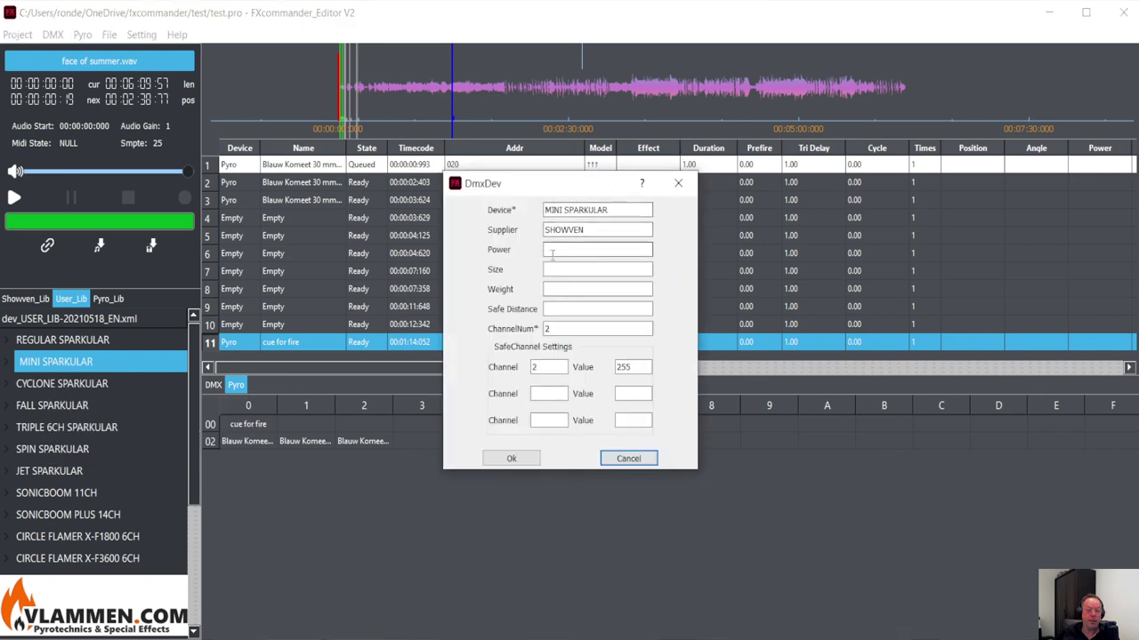
pyautogui.click(574, 248)
pyautogui.write('300watt')
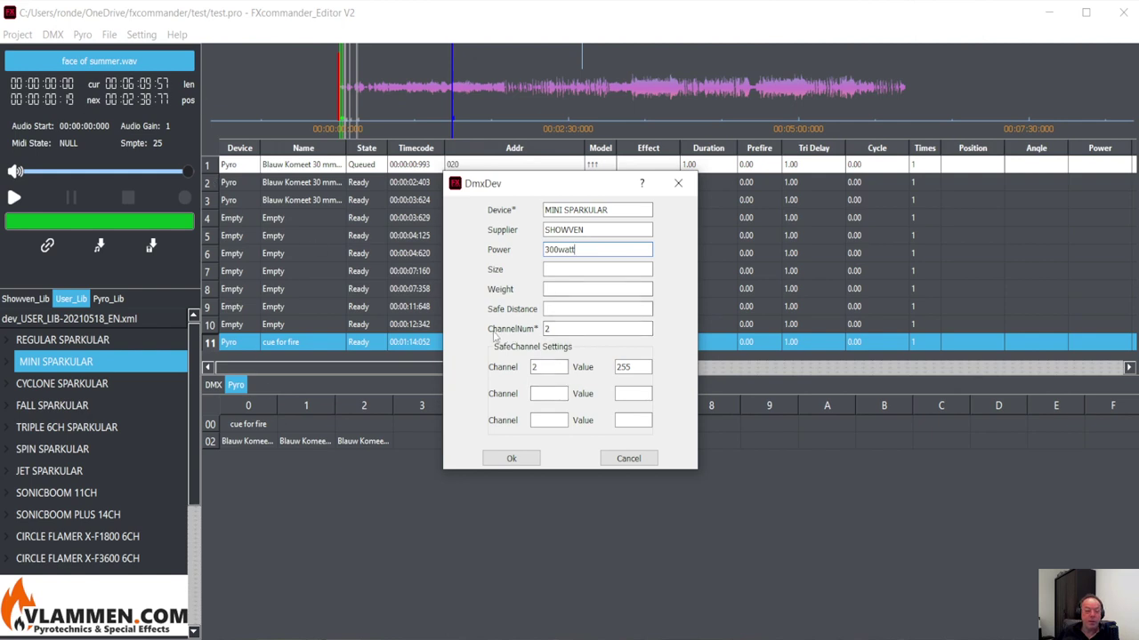
pyautogui.click(548, 309)
pyautogui.write('2')
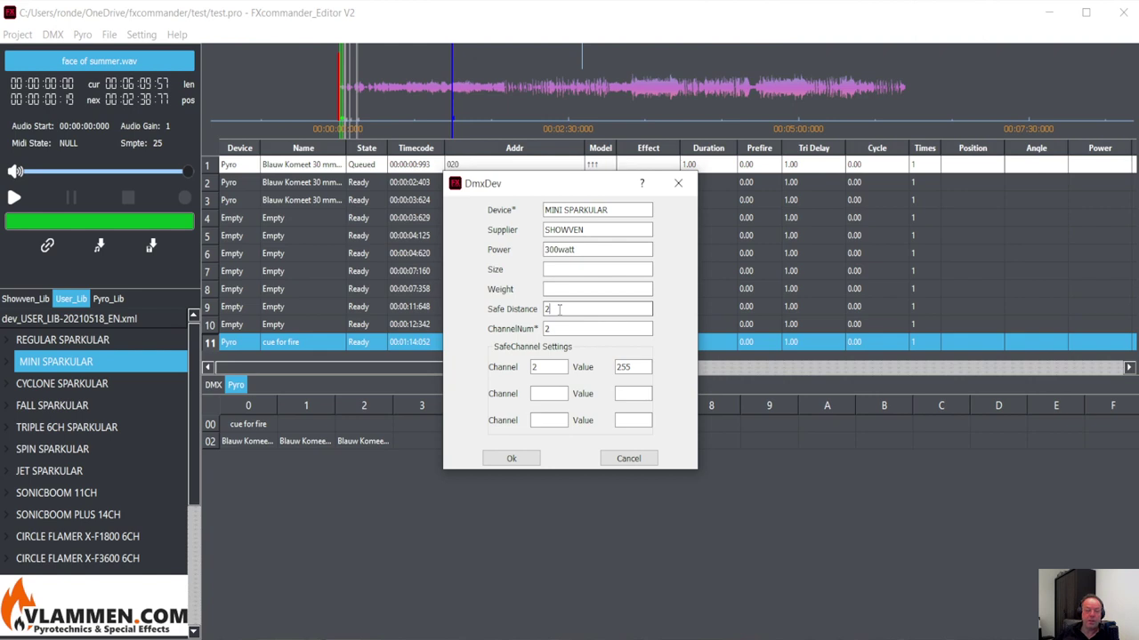
pyautogui.click(565, 289)
pyautogui.write('10')
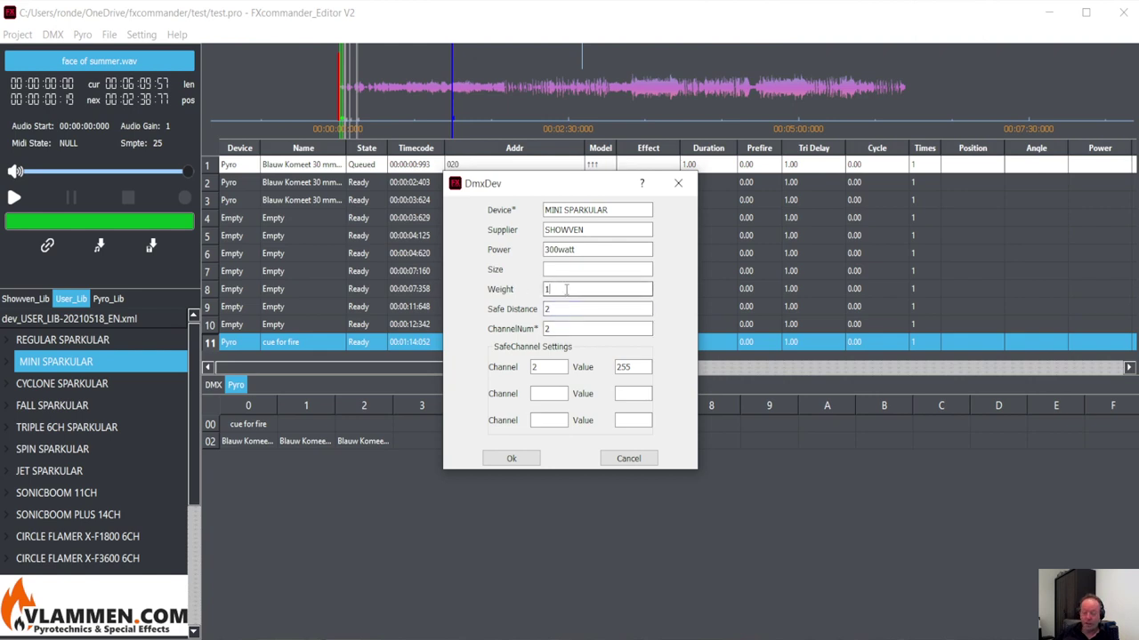
pyautogui.click(566, 329)
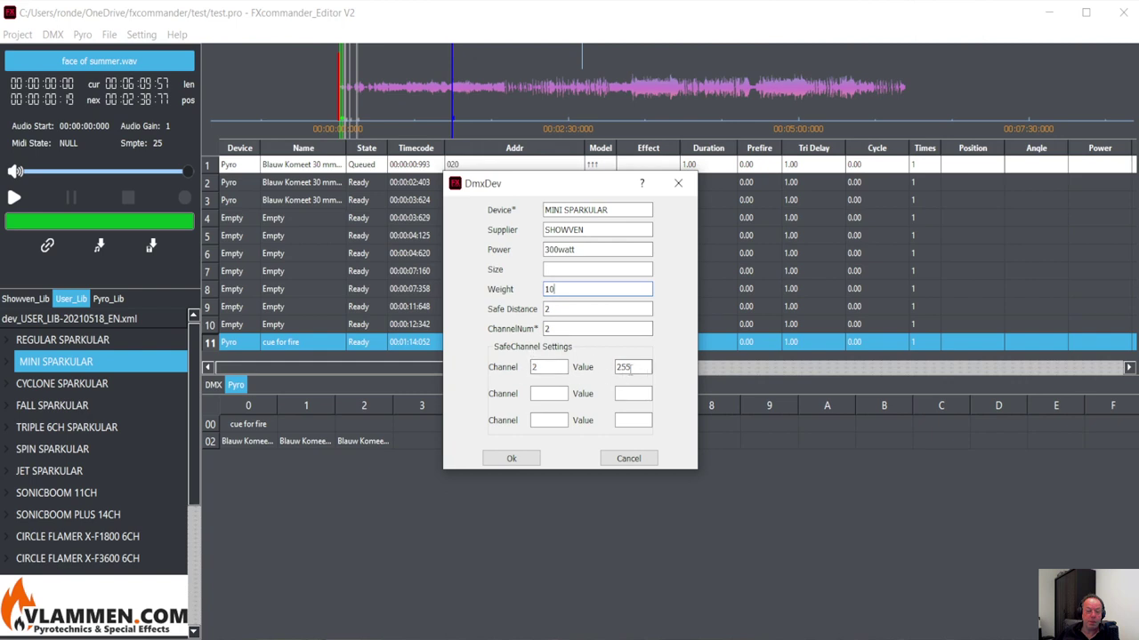
pyautogui.click(630, 459)
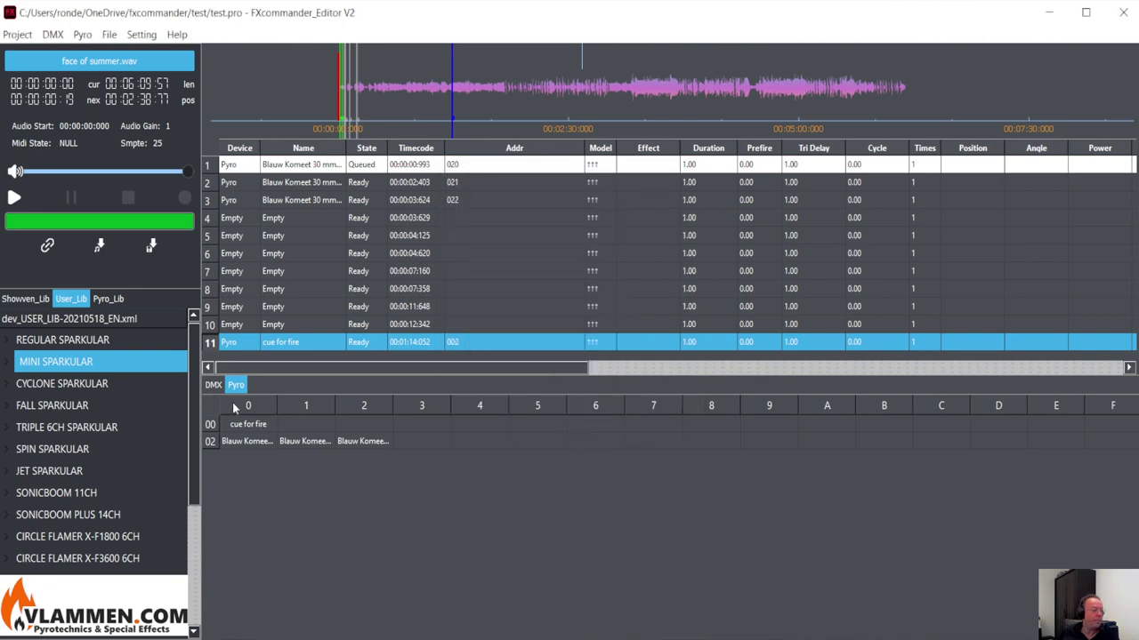
# Step: Create an effect named "sparks" for the MINI SPARKULAR device in the user library
pyautogui.rightClick(102, 371)
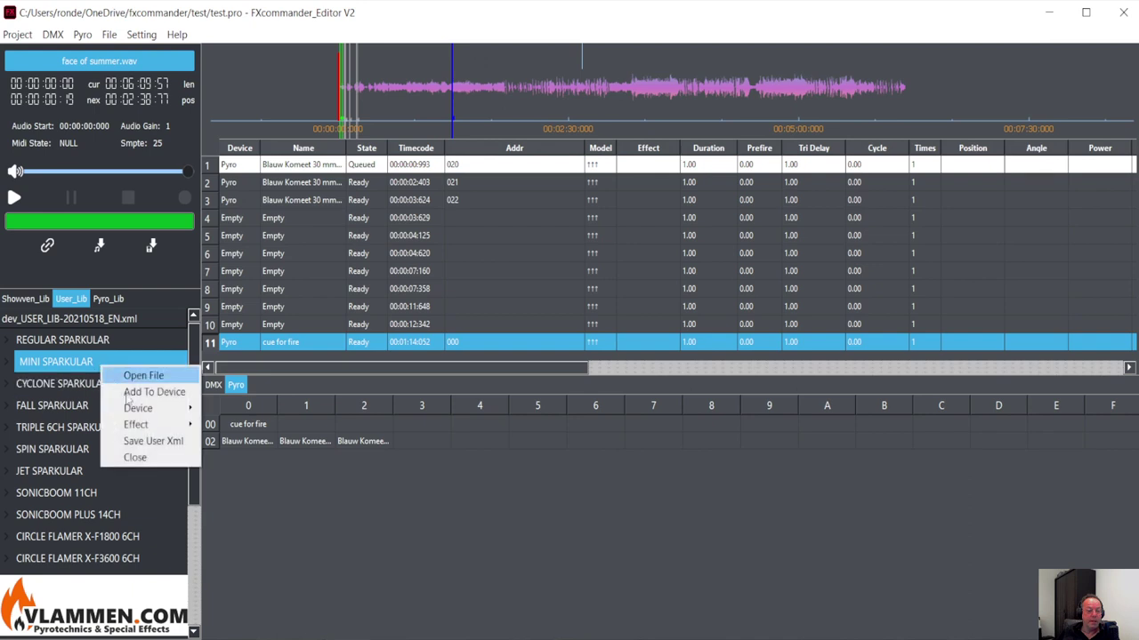
pyautogui.rightClick(83, 361)
pyautogui.moveTo(118, 420)
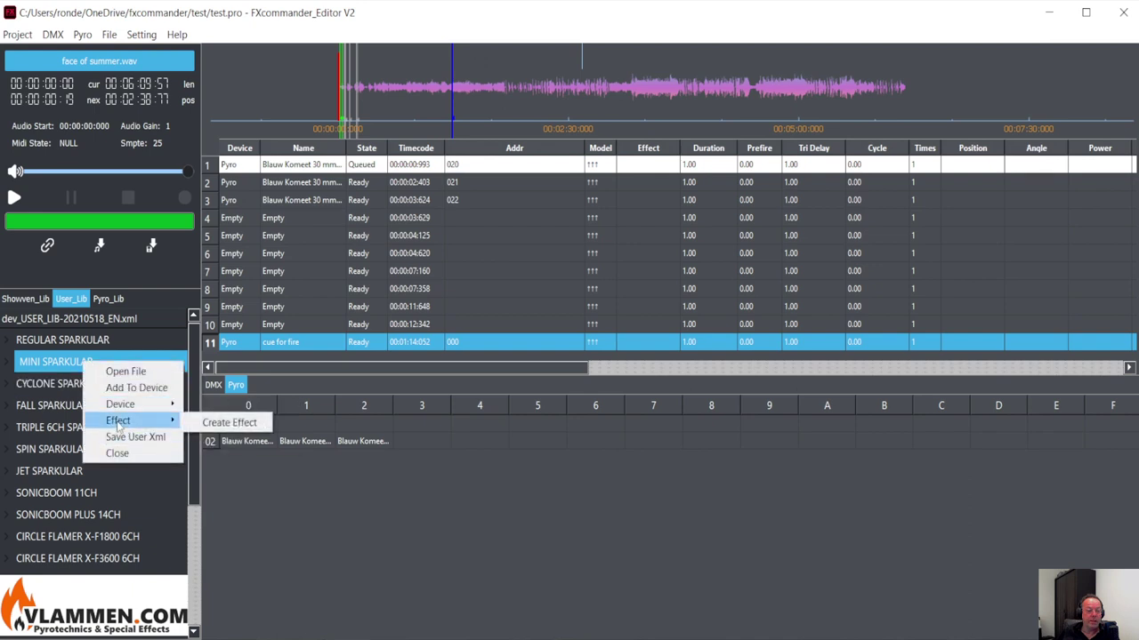
pyautogui.click(216, 421)
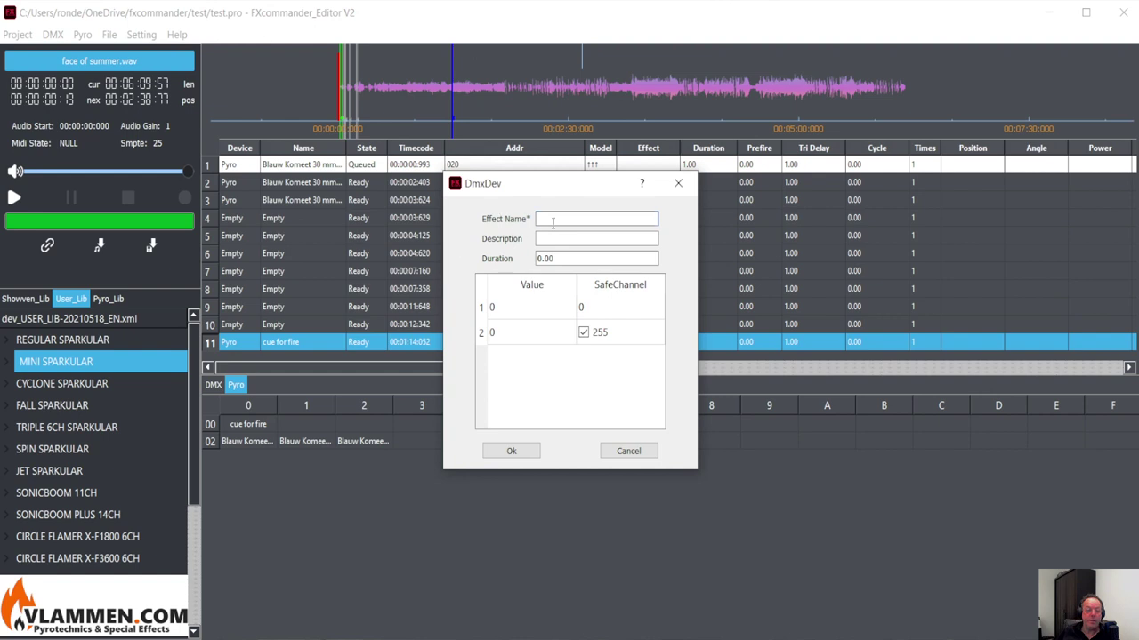
pyautogui.write('sparks')
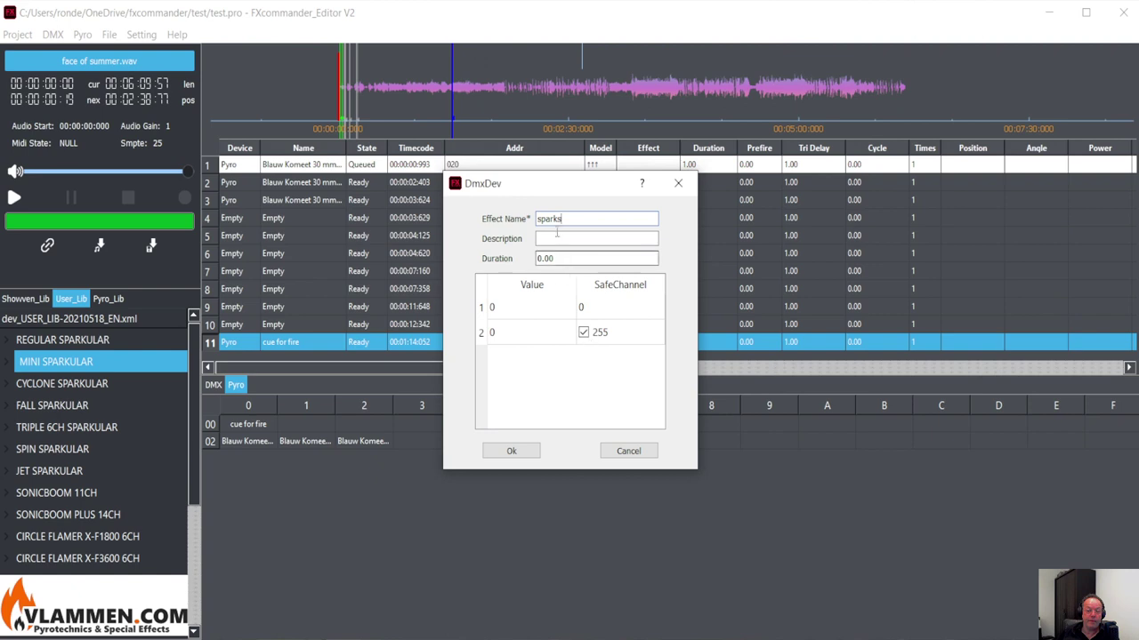
pyautogui.click(509, 451)
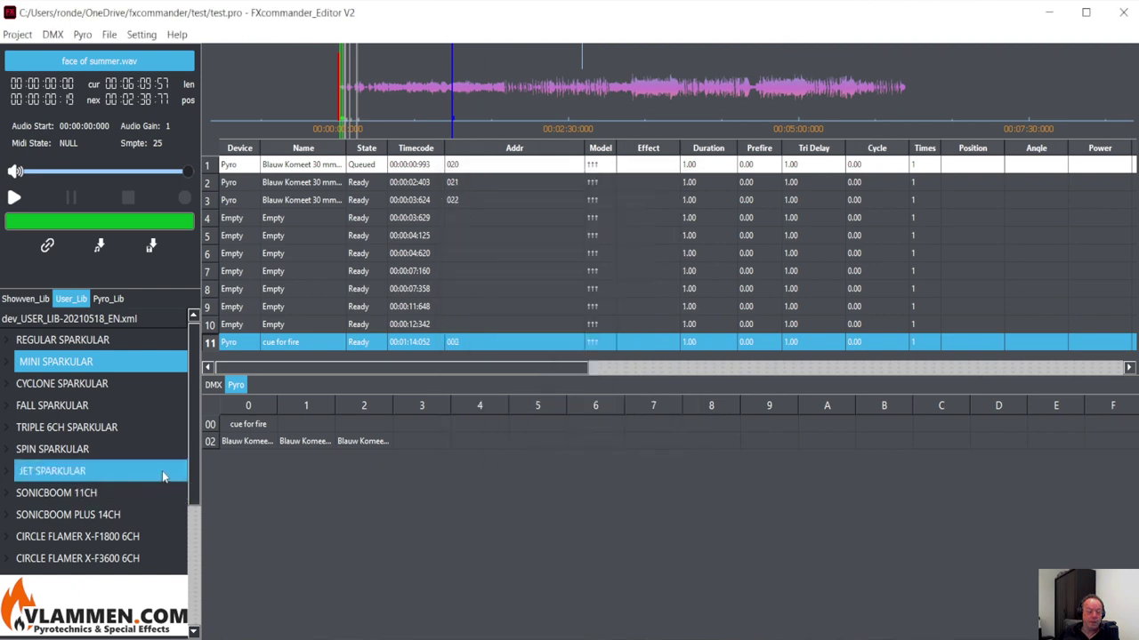
# Step: Review the SWITCHPACK device's channel number and safe channel settings in the user library
pyautogui.scroll(-4, 158, 473)
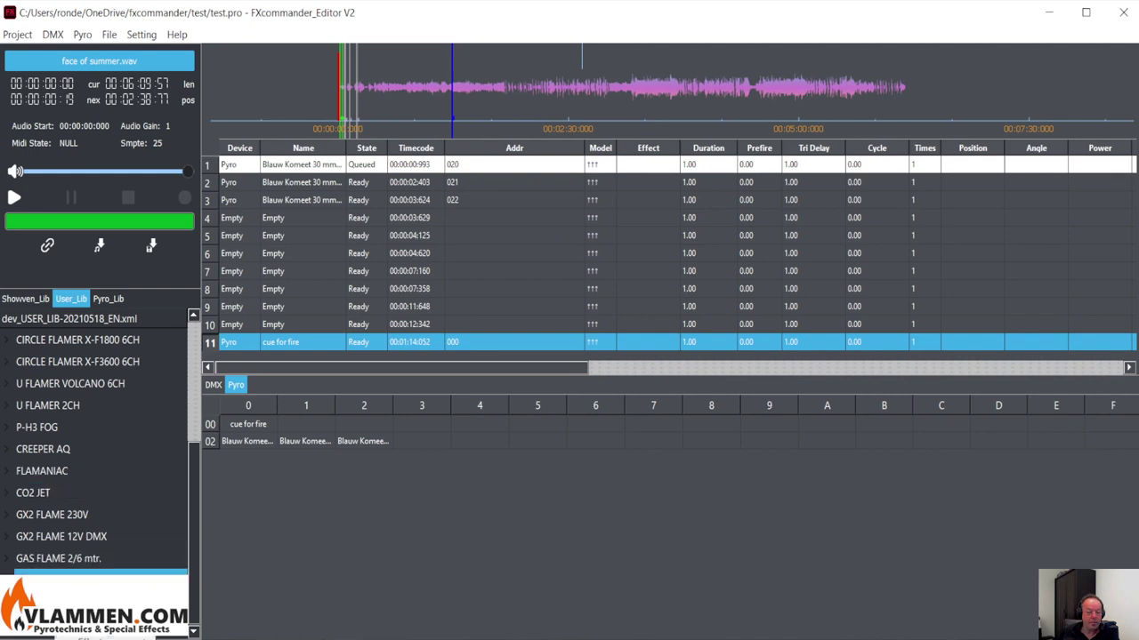
pyautogui.doubleClick(89, 580)
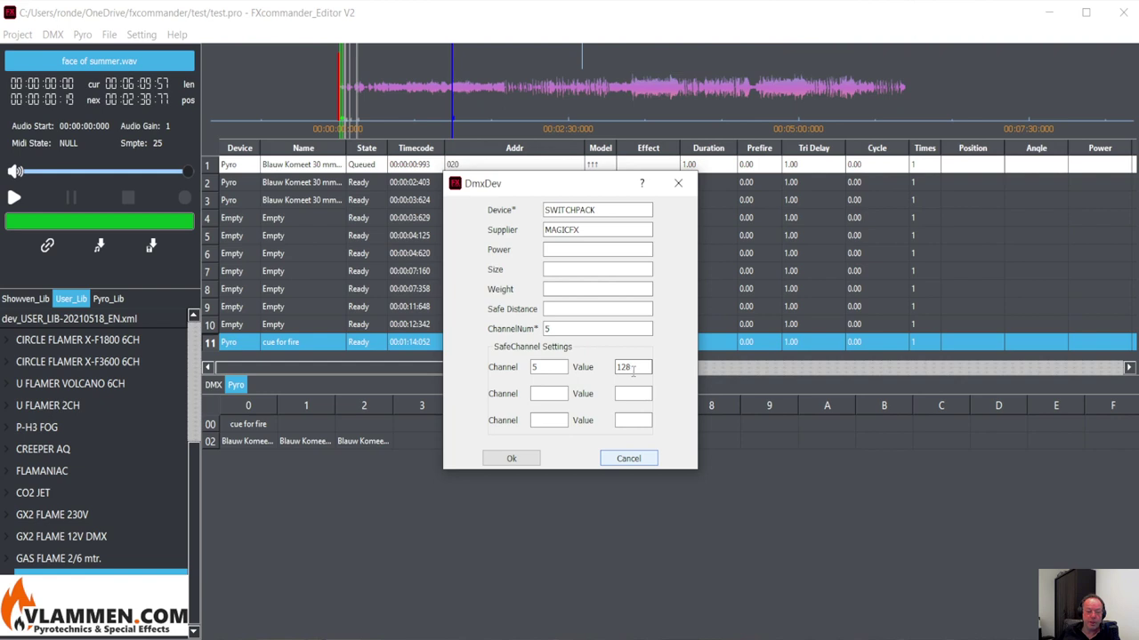
pyautogui.click(512, 458)
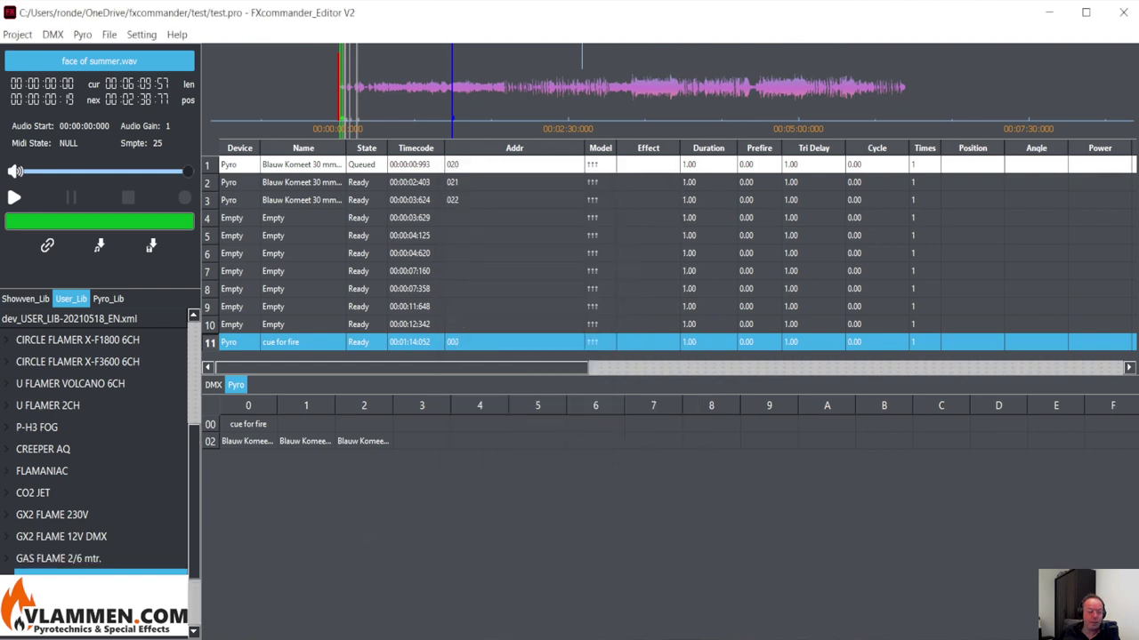
# Step: Expand SWITCHPACK and examine the channel values and safe channel of a blank new effect, without creating it
pyautogui.doubleClick(44, 574)
pyautogui.scroll(-2, 66, 534)
pyautogui.rightClick(66, 501)
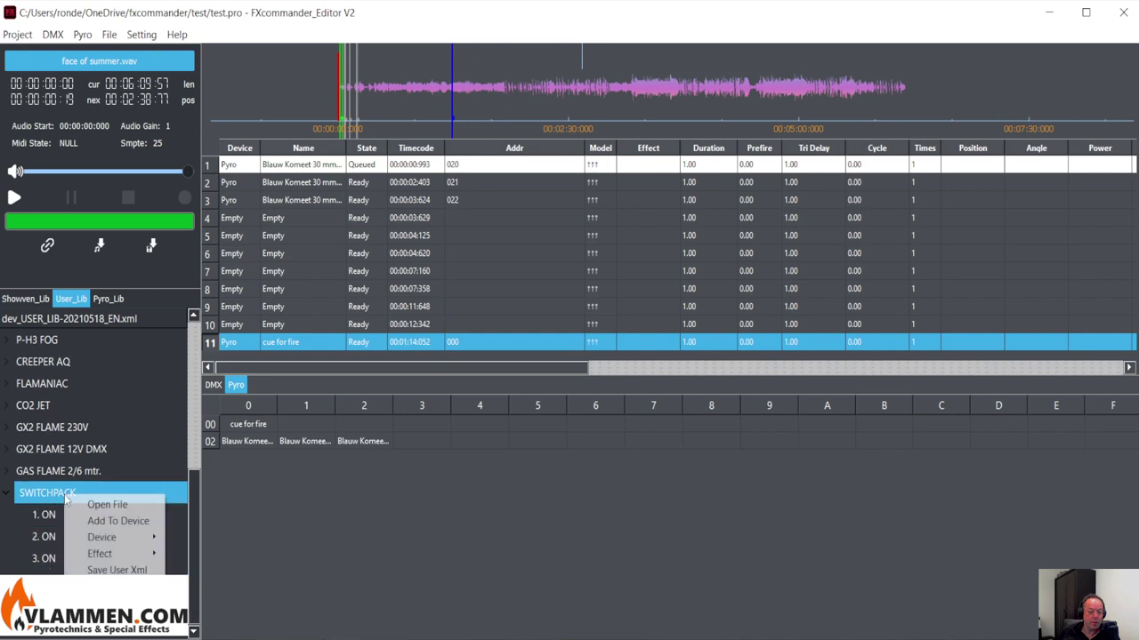
pyautogui.moveTo(158, 557)
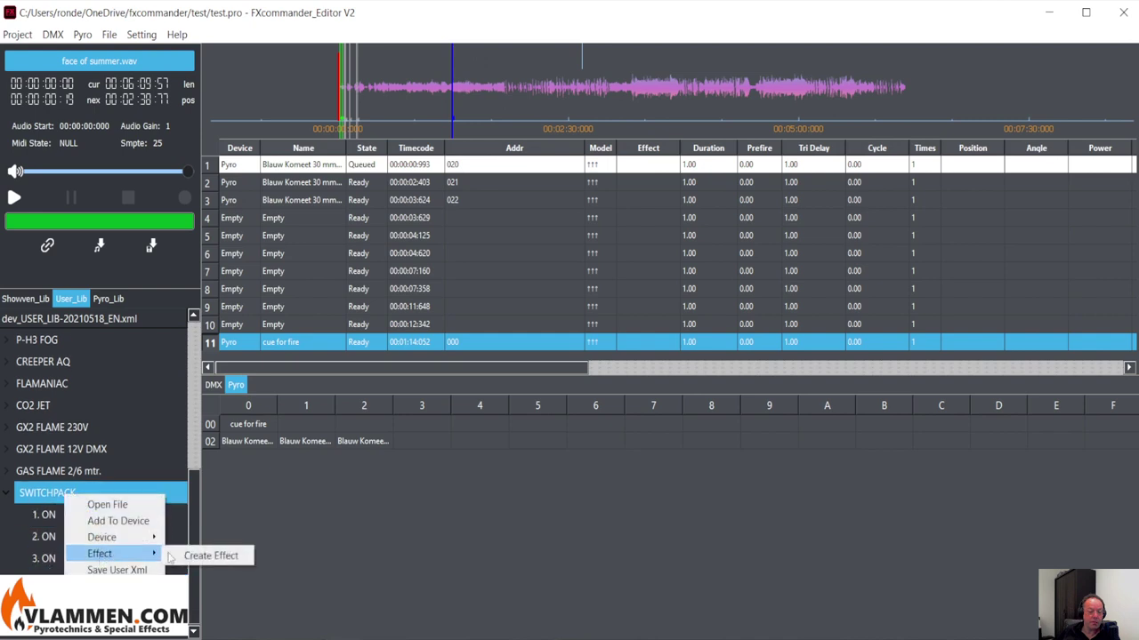
pyautogui.click(213, 555)
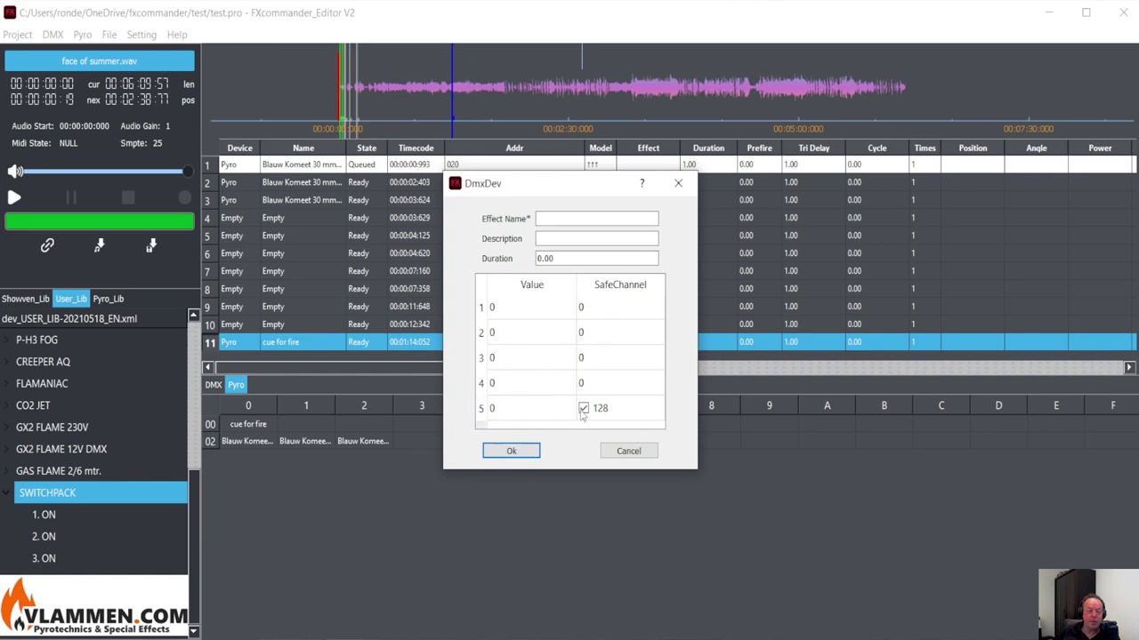
pyautogui.click(521, 311)
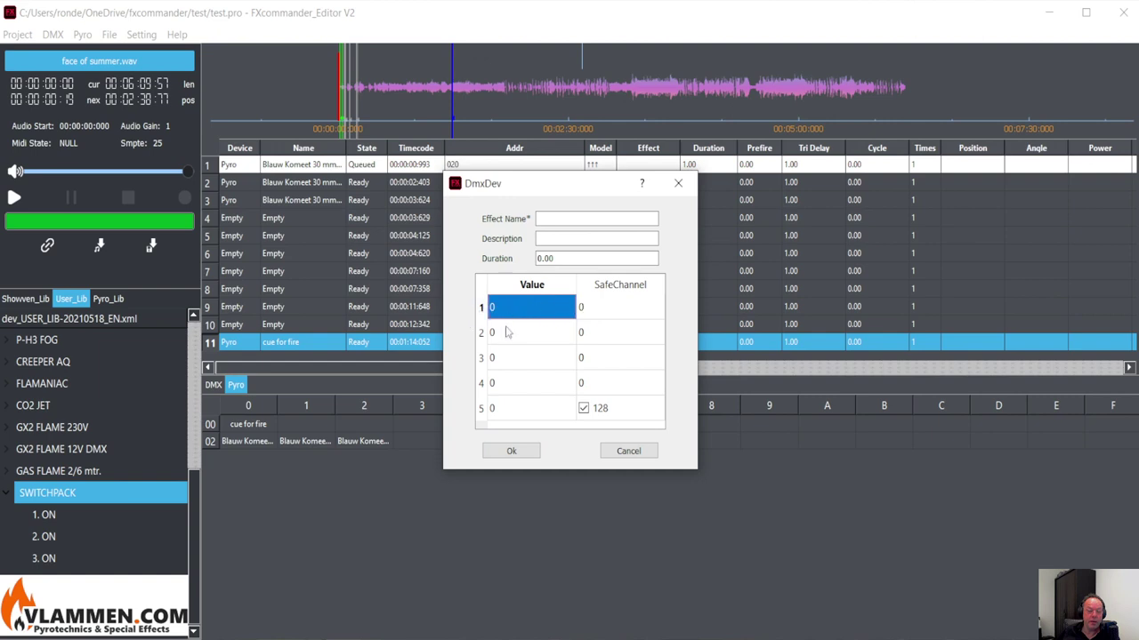
pyautogui.click(507, 333)
pyautogui.click(509, 359)
pyautogui.click(509, 379)
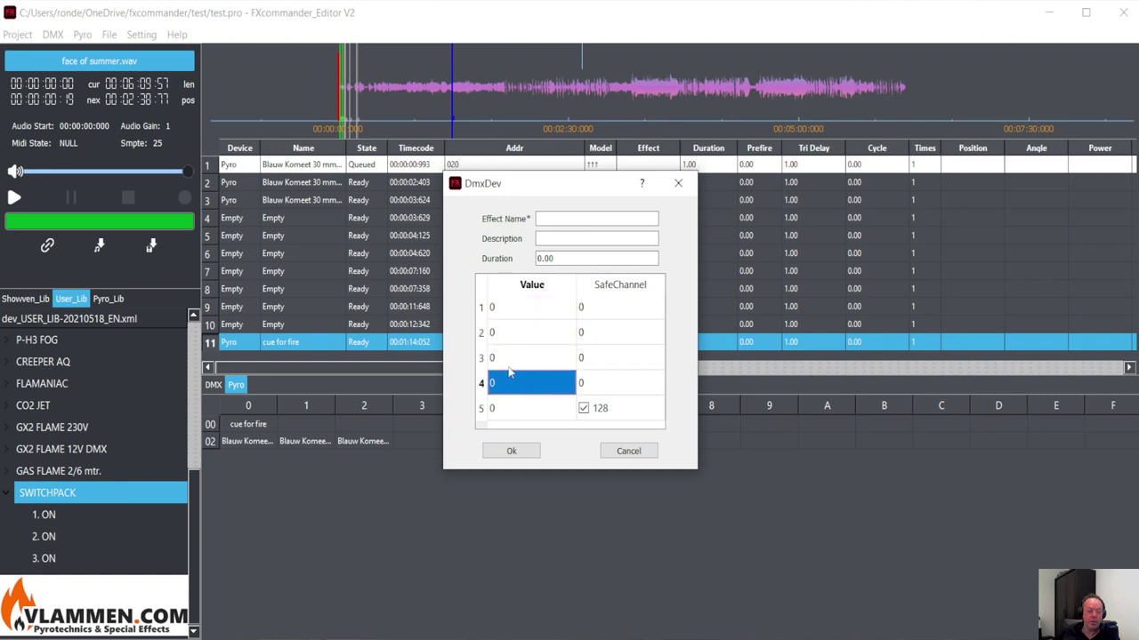
pyautogui.click(630, 451)
# Step: Review the channel values and duration of SWITCHPACK's effect 1. ON, without changing them
pyautogui.click(69, 516)
pyautogui.rightClick(70, 516)
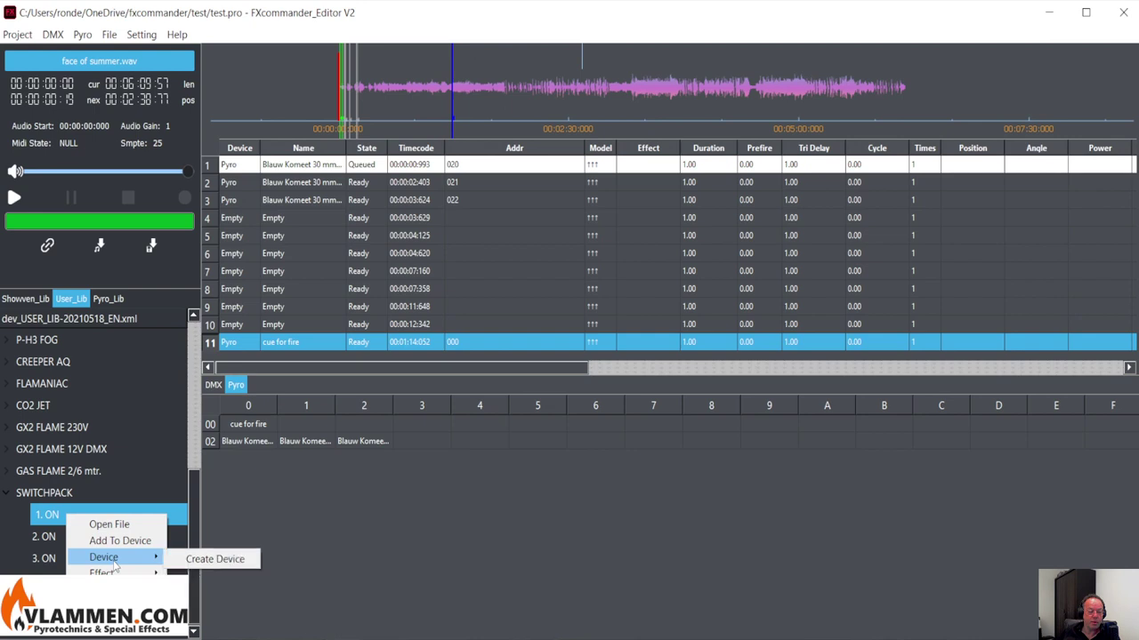
pyautogui.moveTo(116, 572)
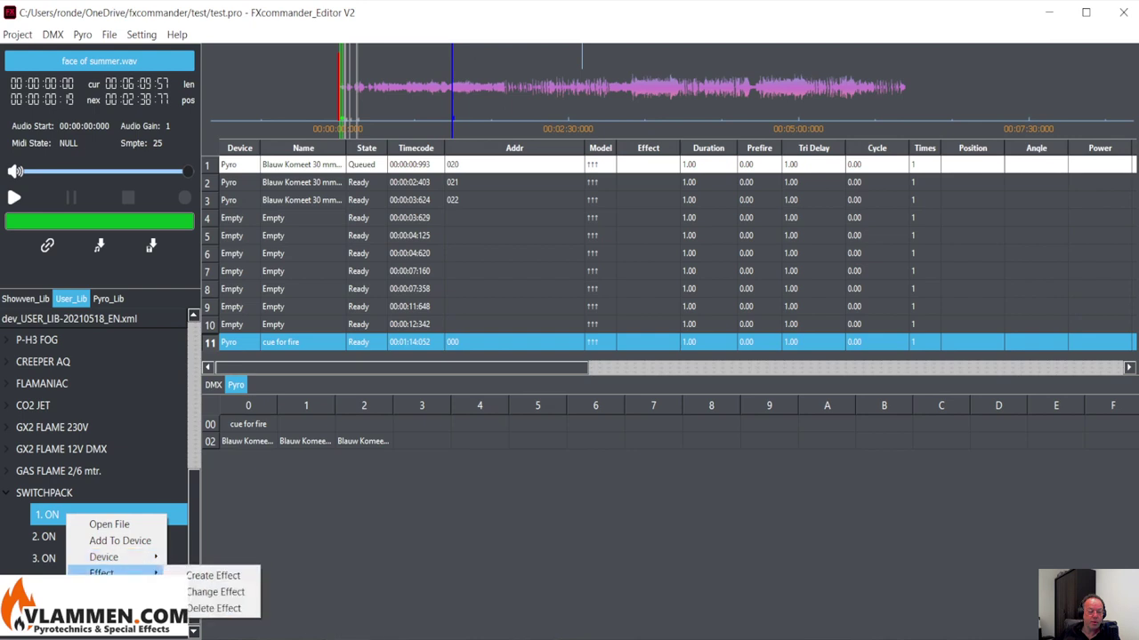
pyautogui.click(218, 588)
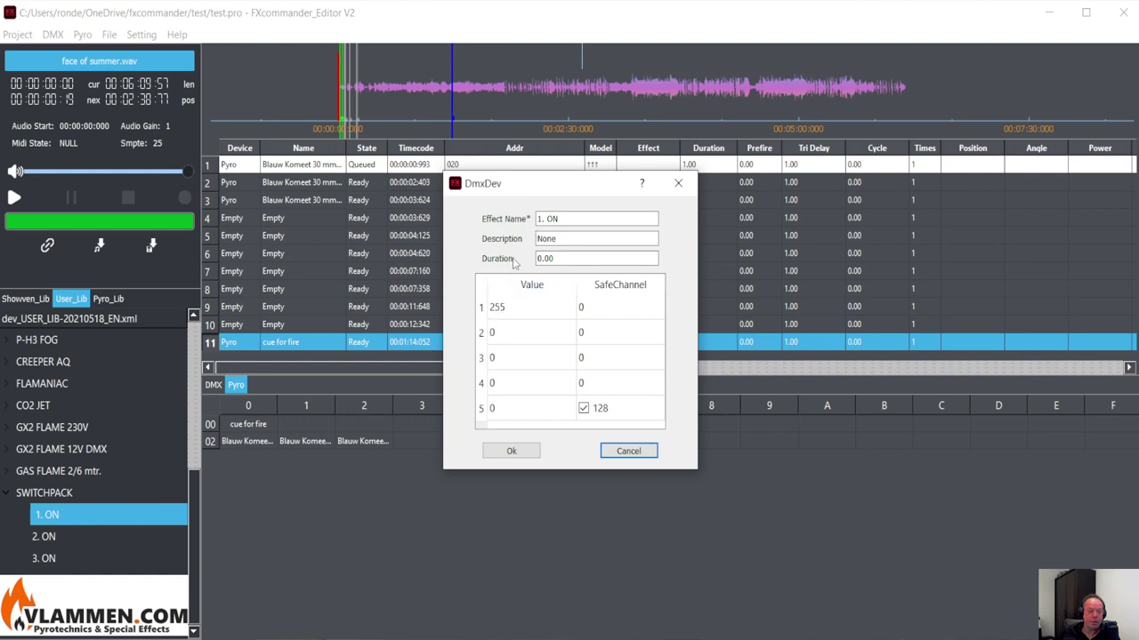
pyautogui.click(625, 451)
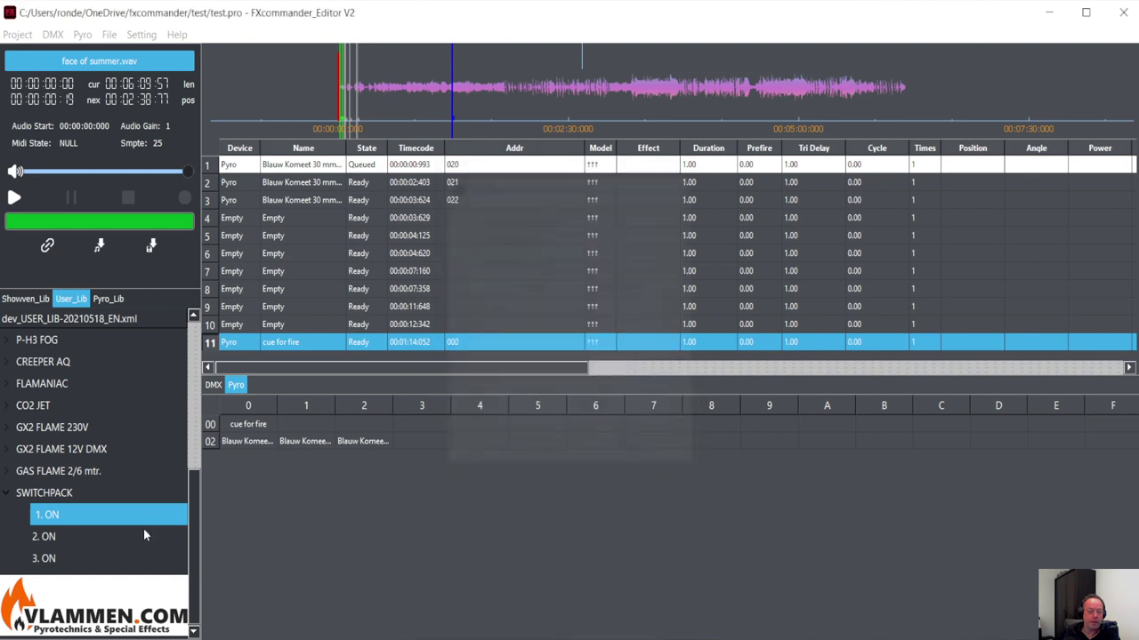
# Step: Review the channel values and safe channel of SWITCHPACK's effect 2. ON, without changing them
pyautogui.click(109, 536)
pyautogui.rightClick(108, 538)
pyautogui.moveTo(197, 595)
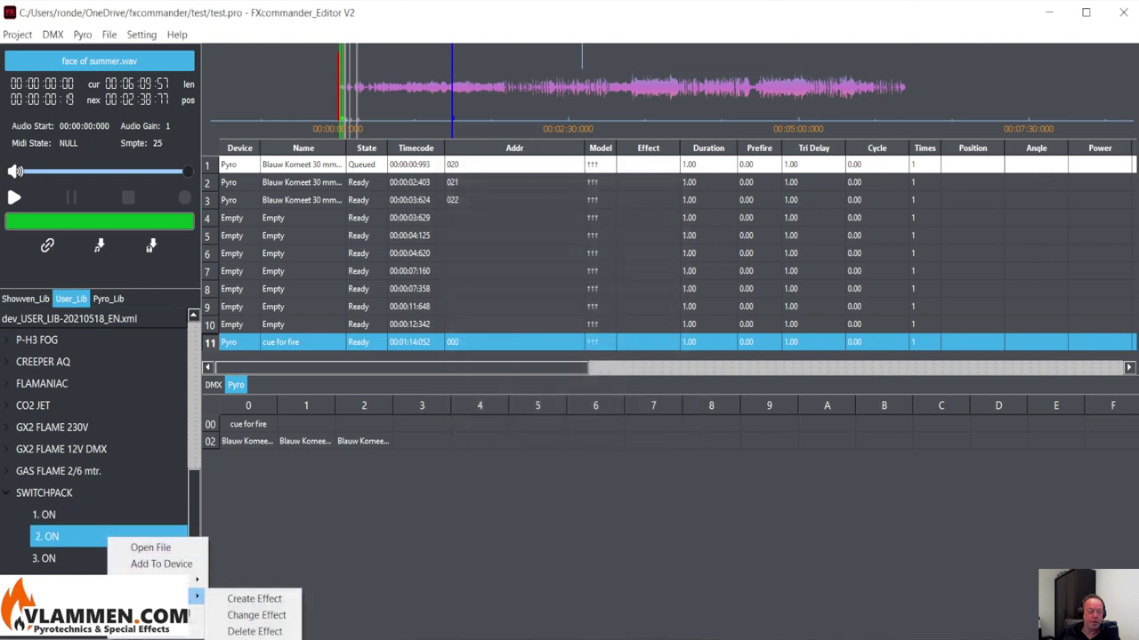
pyautogui.click(261, 615)
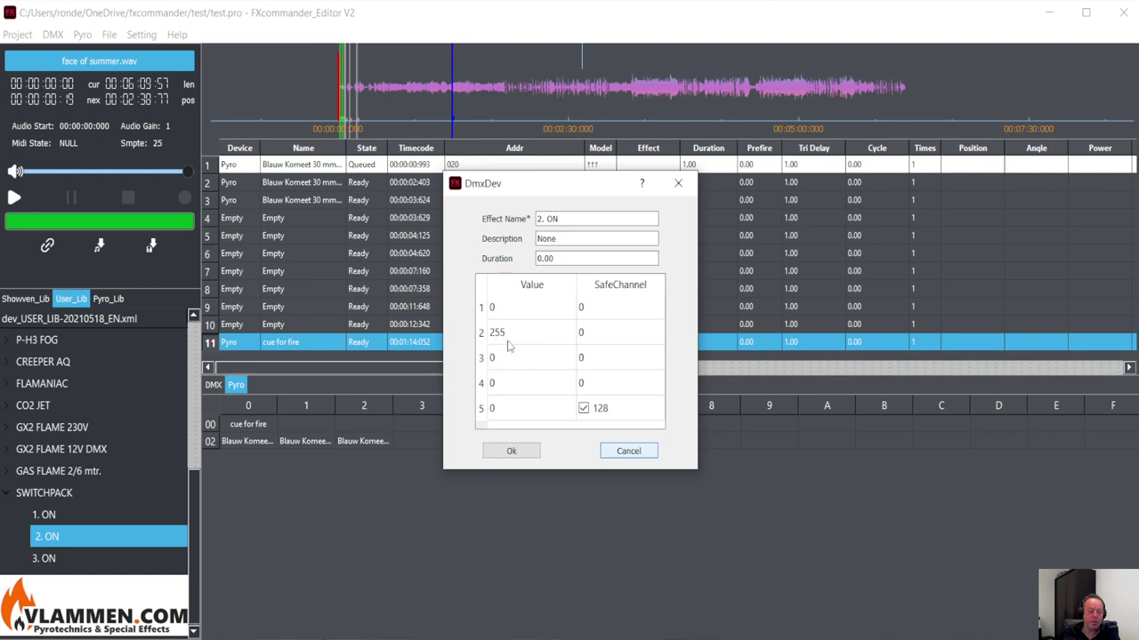
pyautogui.click(626, 451)
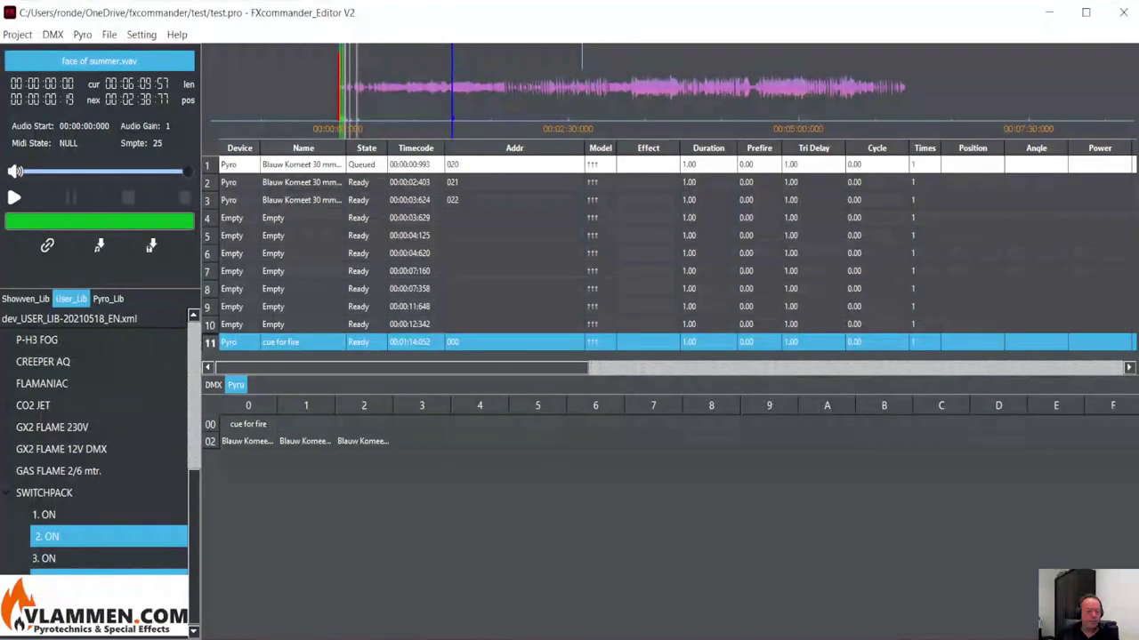
pyautogui.rightClick(70, 540)
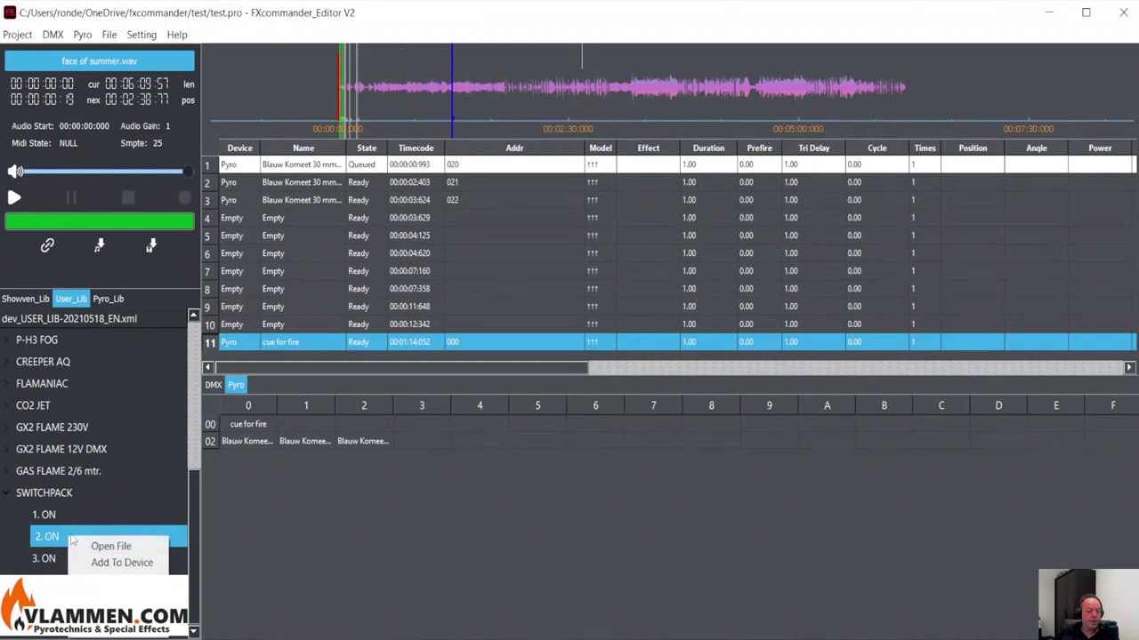
pyautogui.moveTo(122, 564)
pyautogui.click(107, 501)
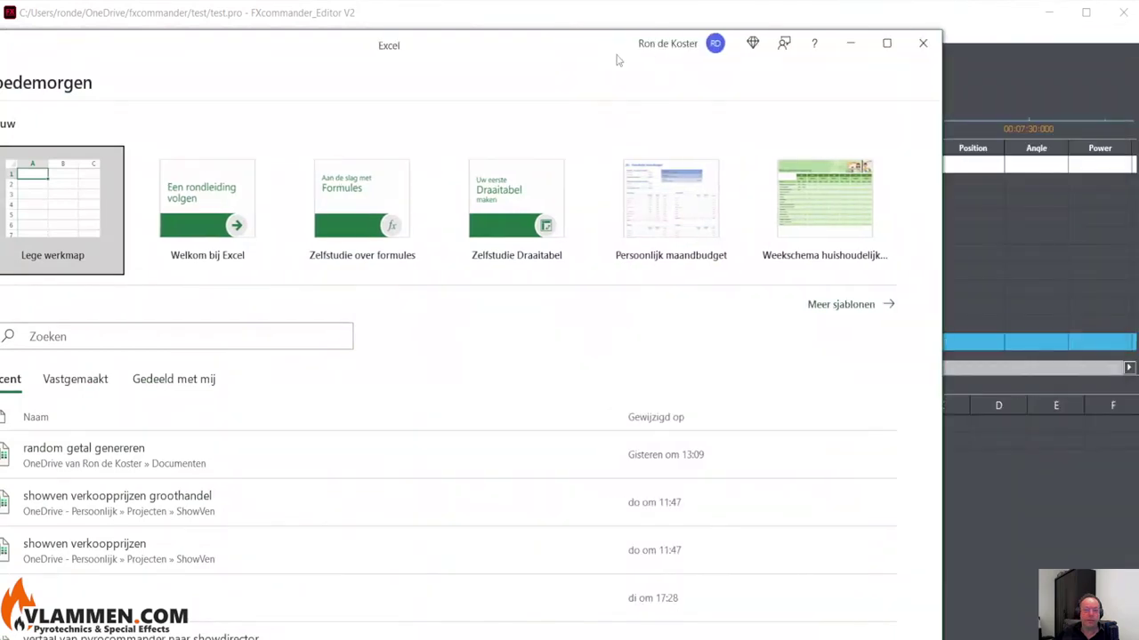
# Step: Switch to Excel and browse OneDrive to the fxcommander test folder for a file to open
pyautogui.moveTo(619, 59); pyautogui.dragTo(725, 2)
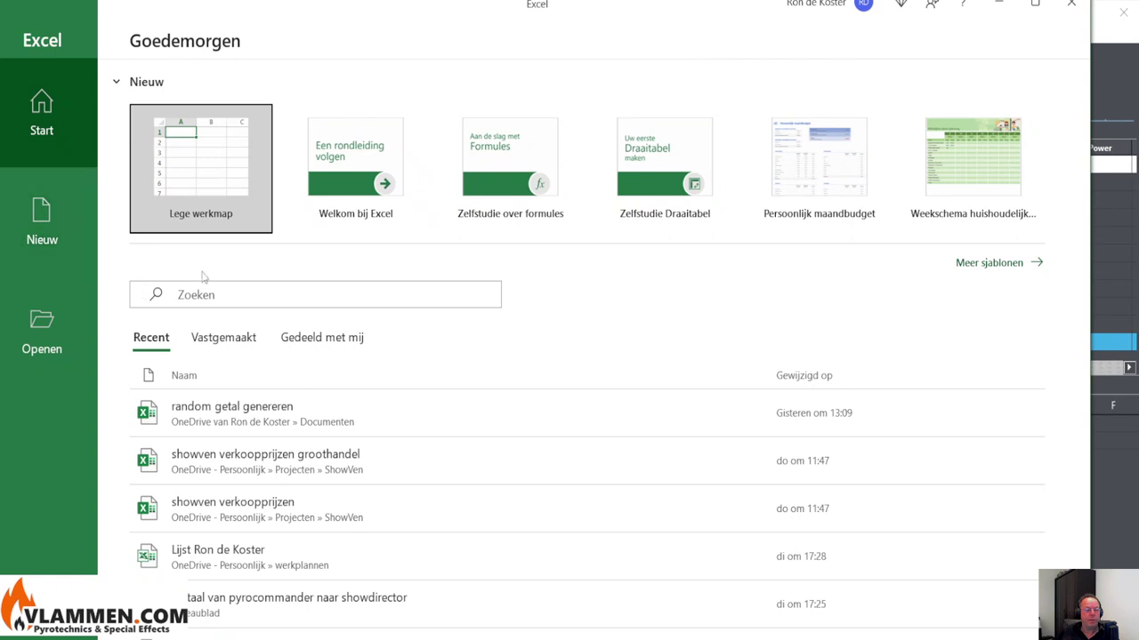
pyautogui.click(36, 321)
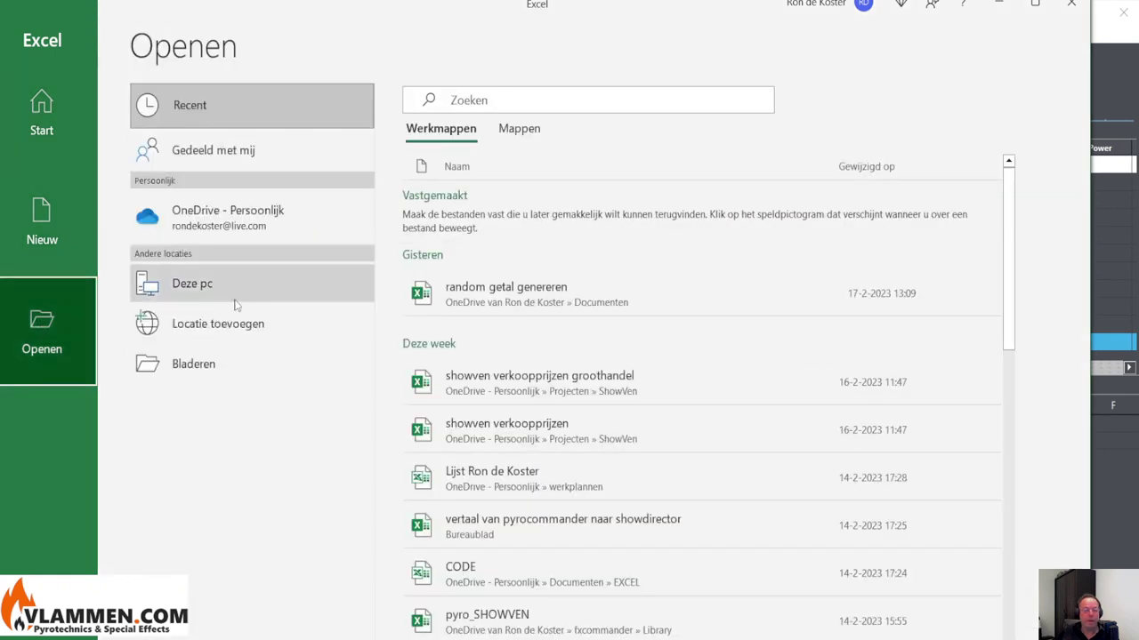
pyautogui.click(188, 227)
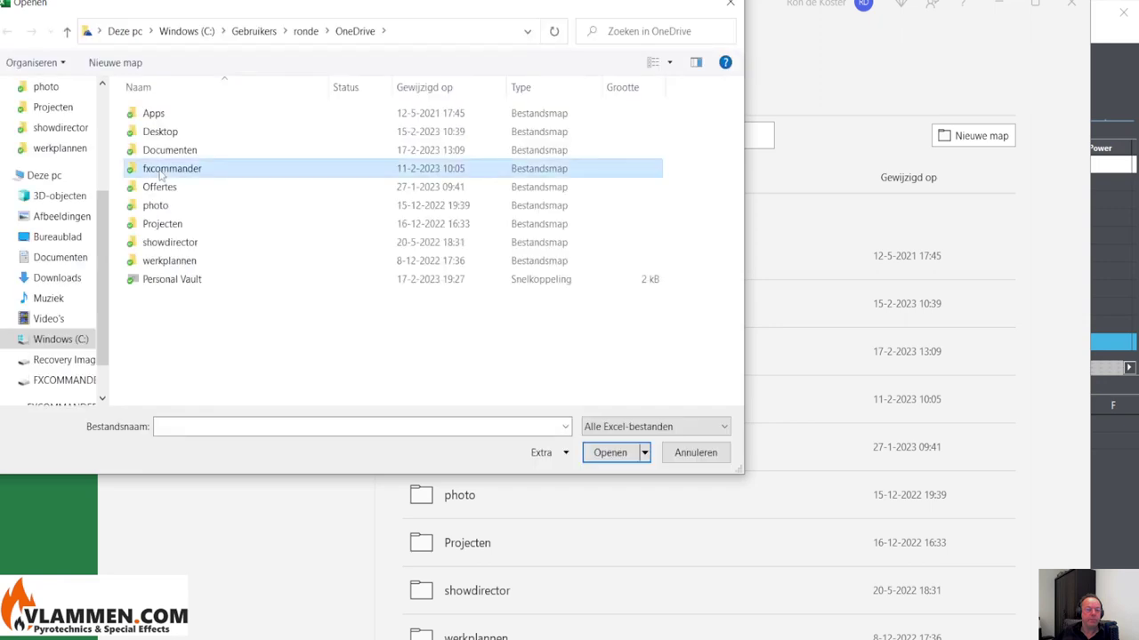
pyautogui.doubleClick(162, 169)
pyautogui.doubleClick(148, 206)
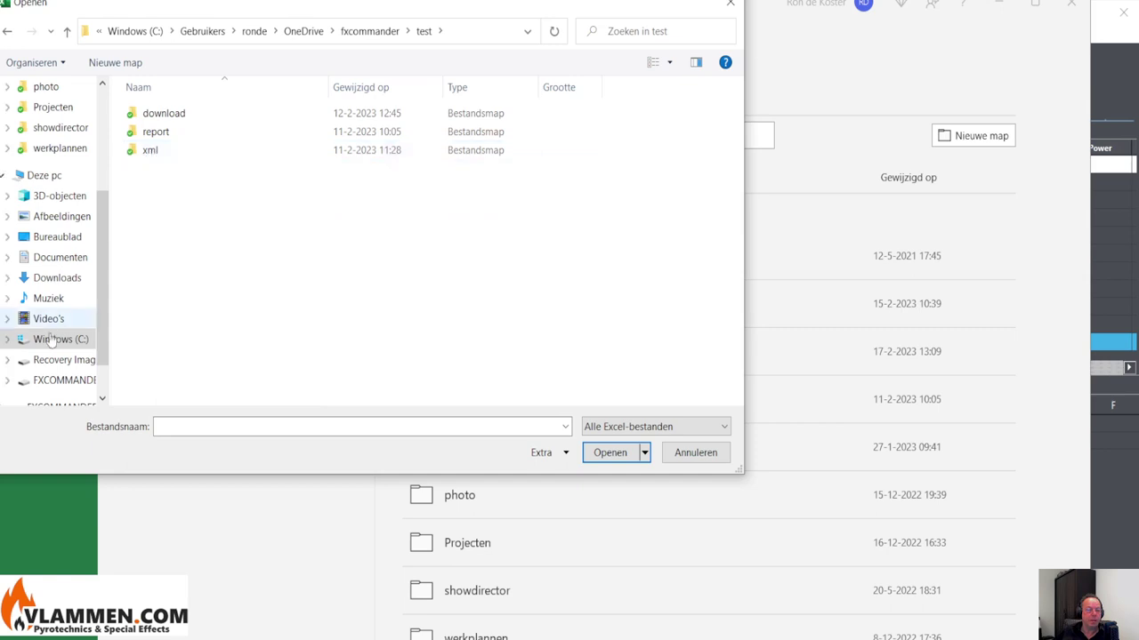
# Step: Search the showdirector folder and fxcommander's Library and 2023 folders for the project's device library file, returning to the fxcommander folder
pyautogui.click(75, 132)
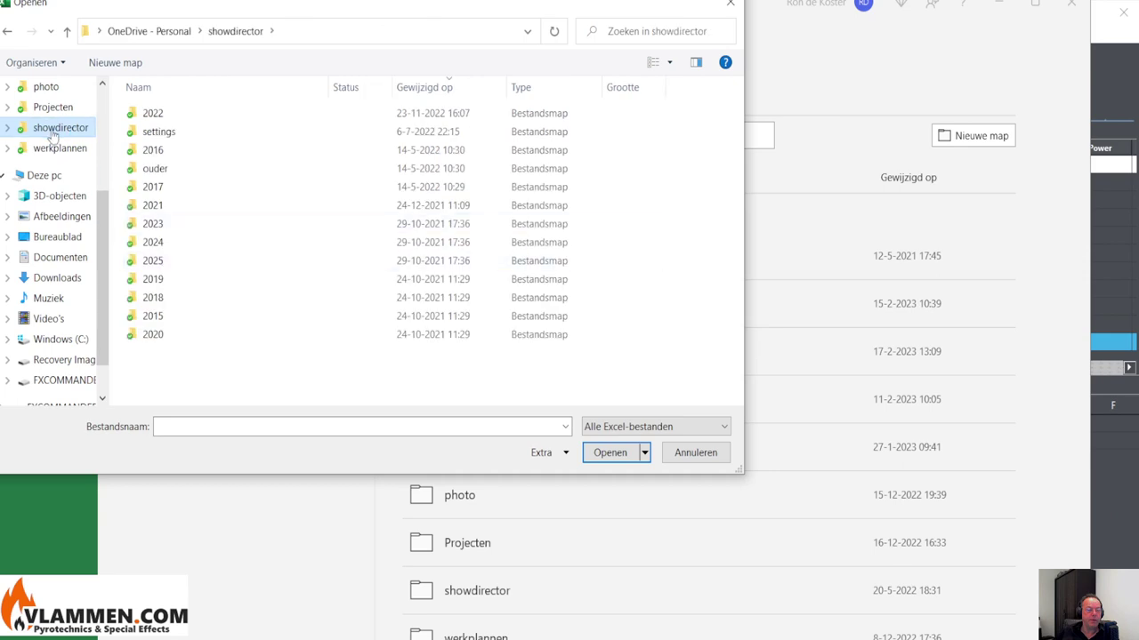
pyautogui.scroll(1, 69, 175)
pyautogui.click(62, 106)
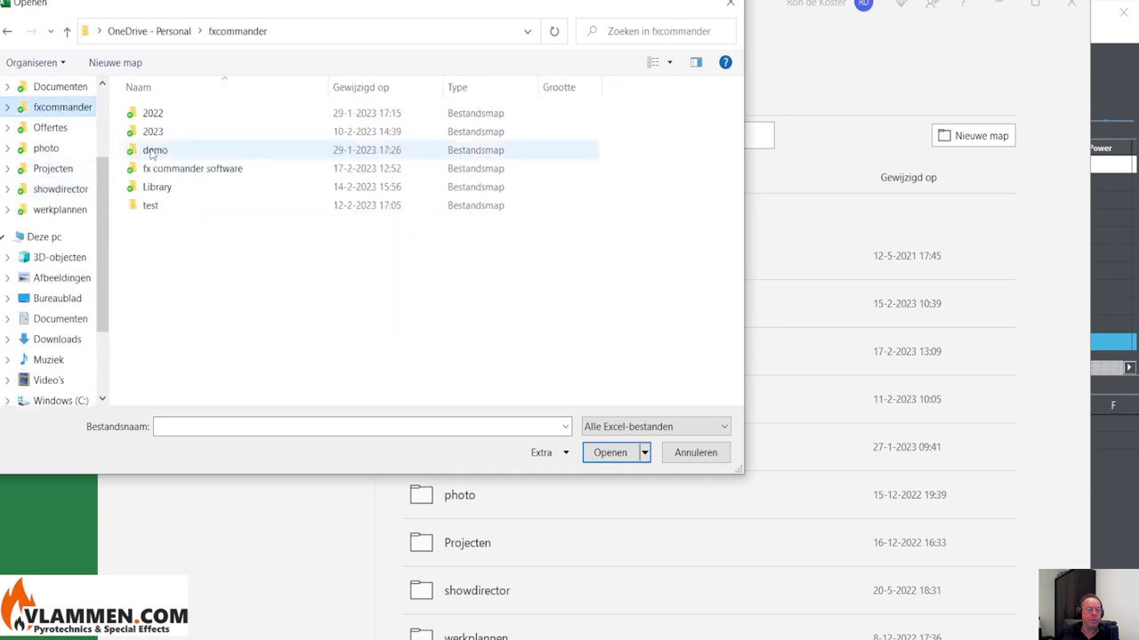
pyautogui.click(153, 190)
pyautogui.doubleClick(153, 188)
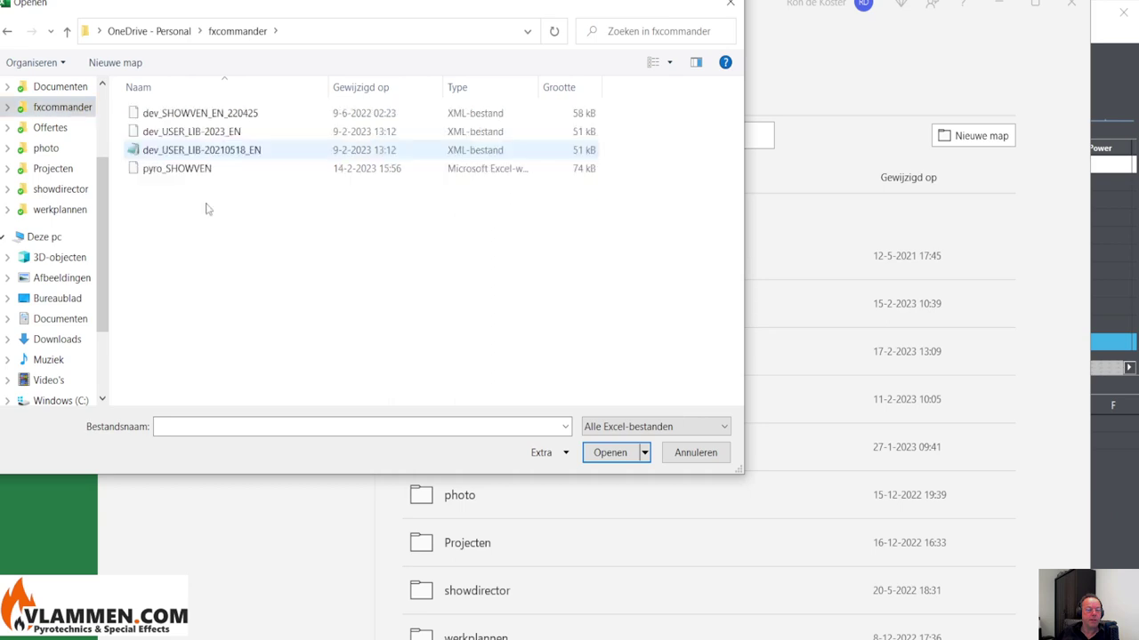
pyautogui.click(66, 32)
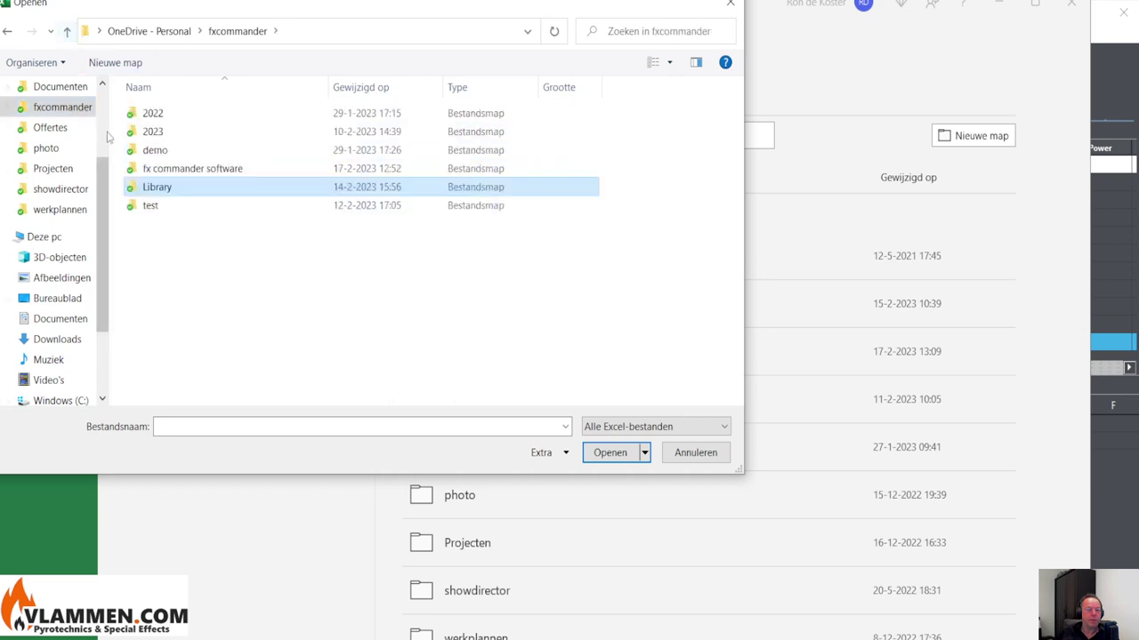
pyautogui.doubleClick(153, 133)
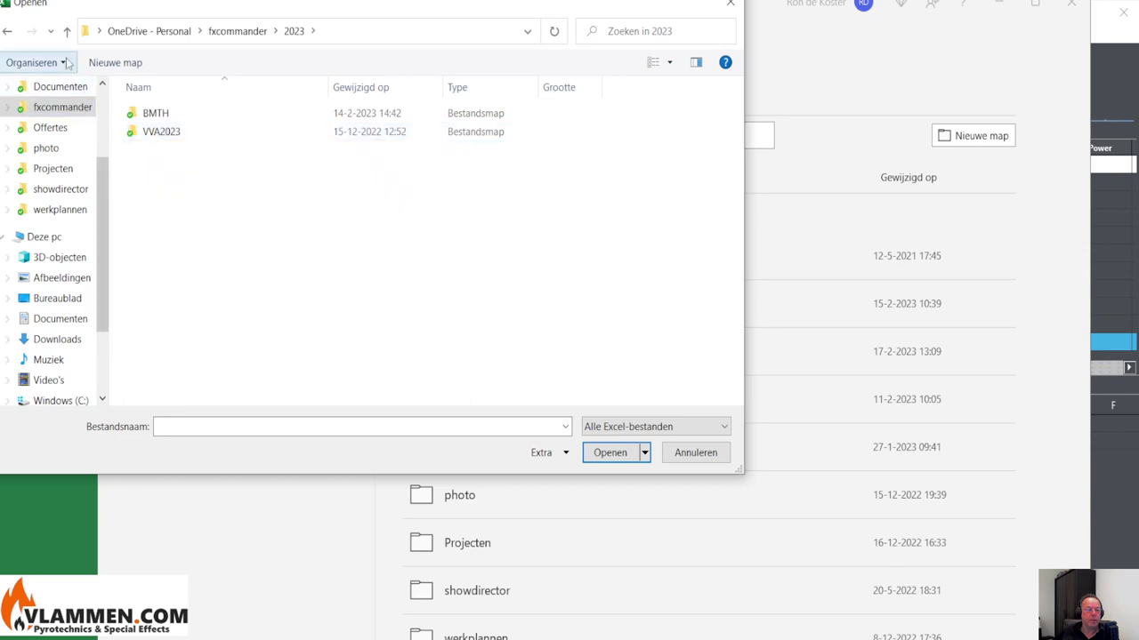
pyautogui.hotkey('alt', 'Up')
# Step: Open dev_USER_LIB-20210518_EN from the test project's xml folder as an XML table
pyautogui.doubleClick(152, 207)
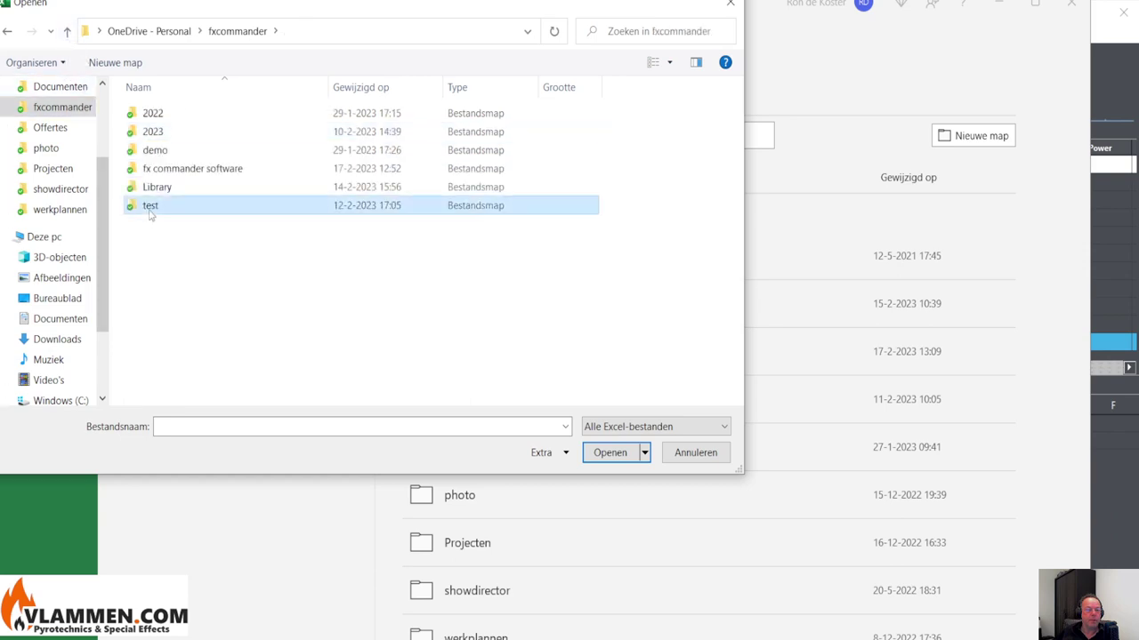
pyautogui.doubleClick(148, 149)
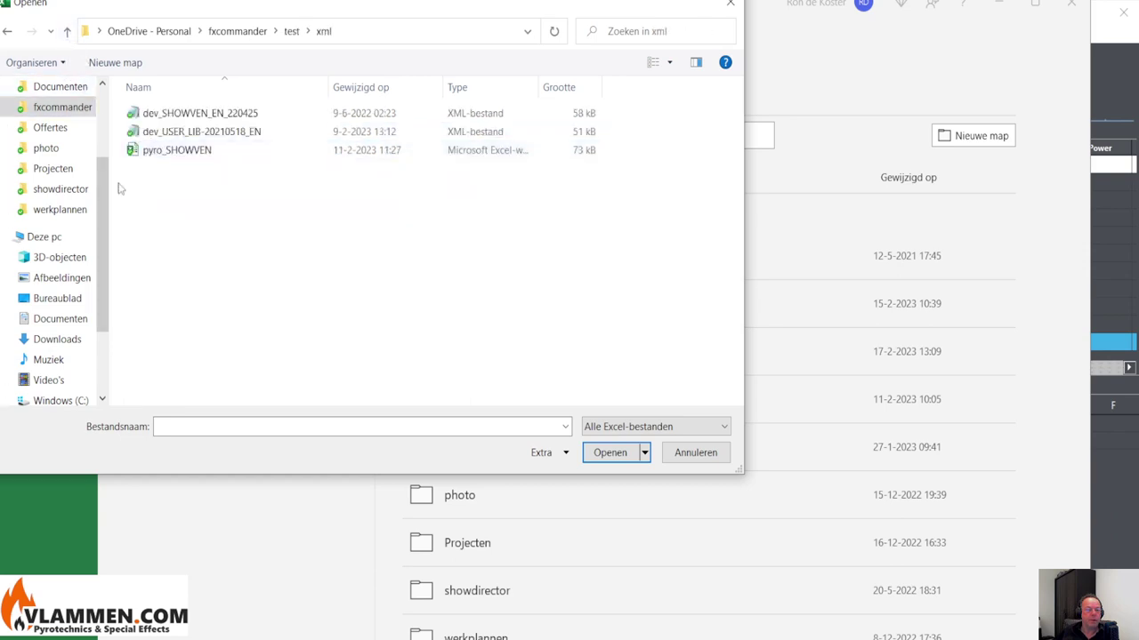
pyautogui.doubleClick(176, 137)
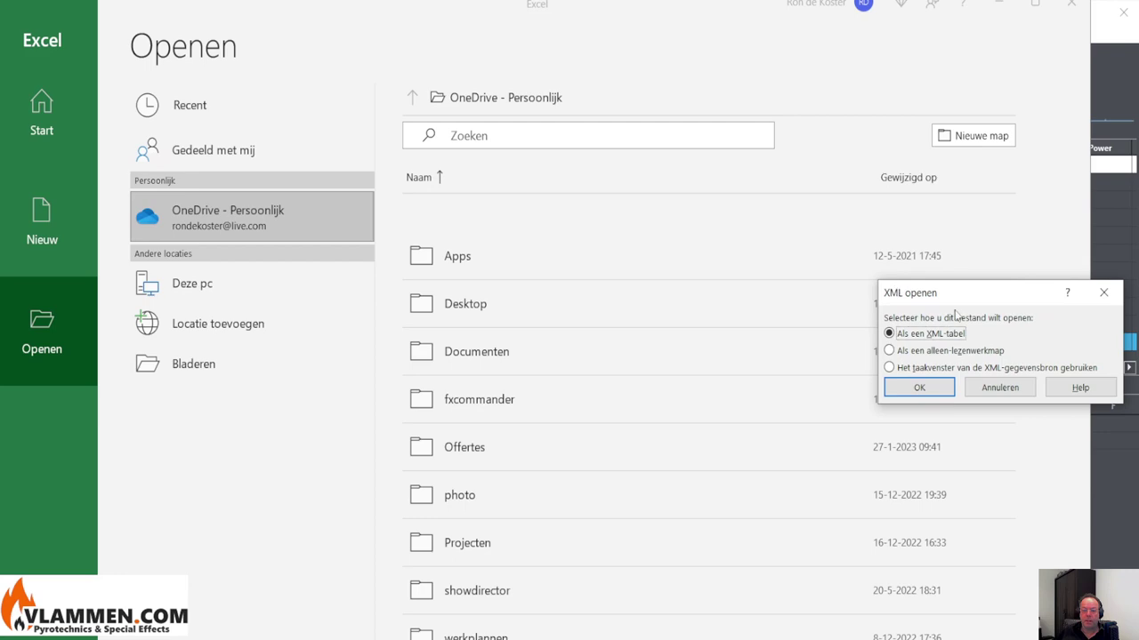
pyautogui.click(917, 388)
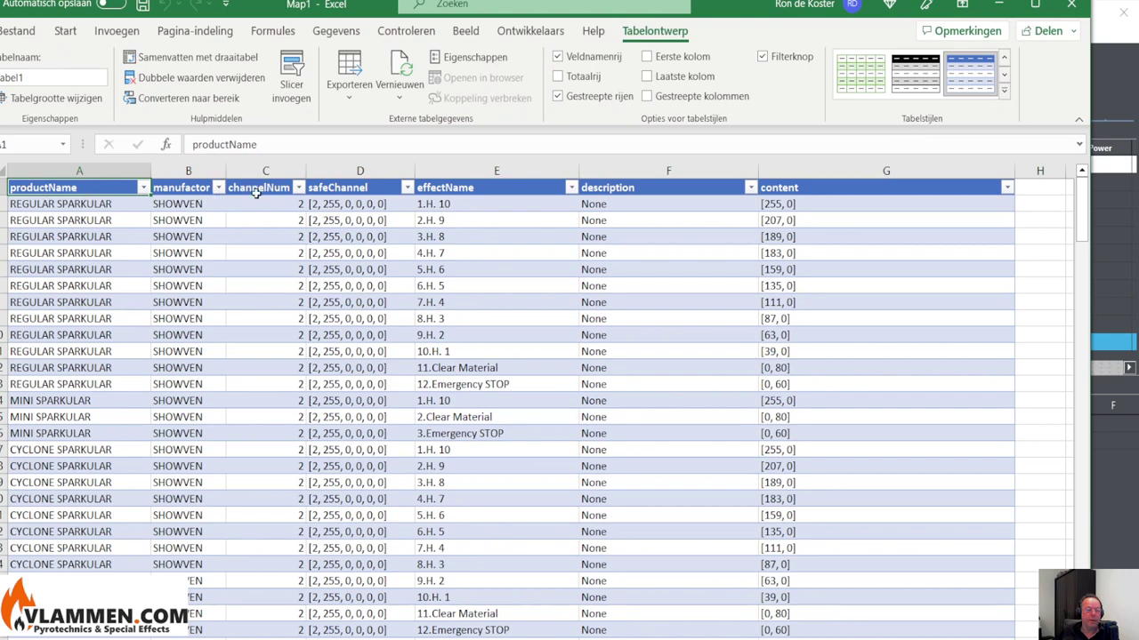
# Step: Look through the imported device table from the SPARKULAR devices down to the SWITCHPACK rows
pyautogui.scroll(-9, 279, 267)
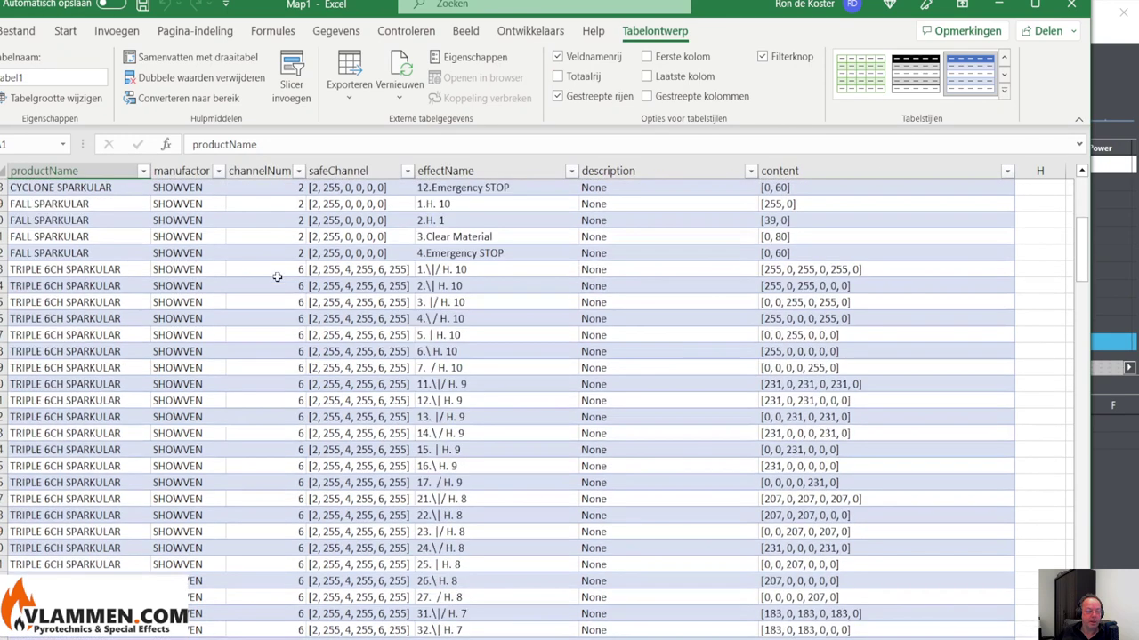
pyautogui.scroll(-5, 289, 356)
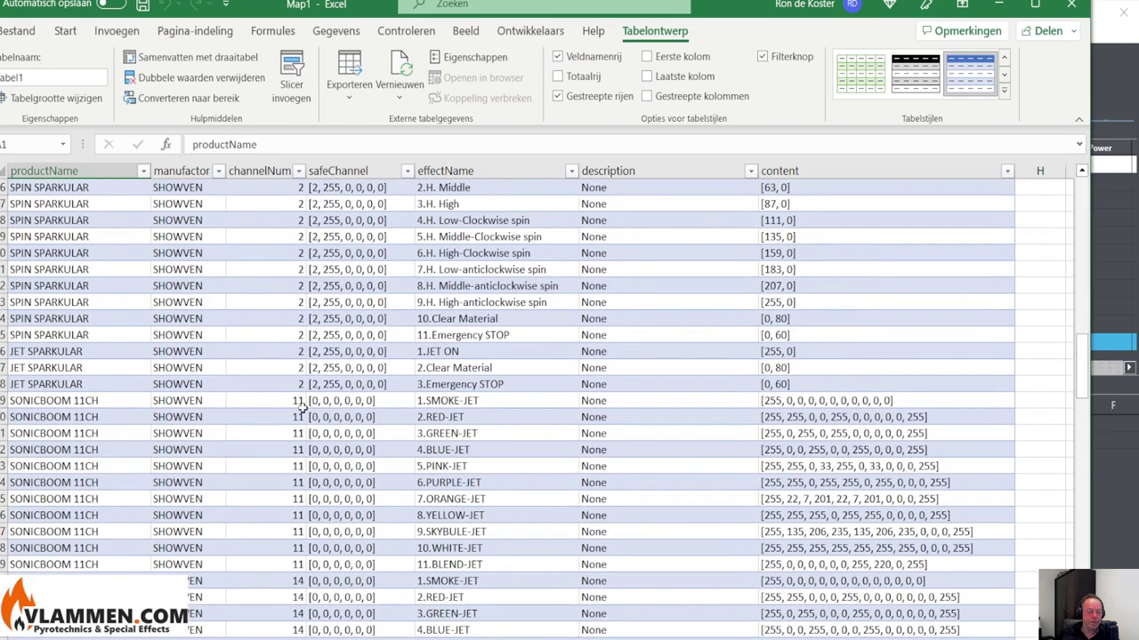
pyautogui.scroll(-5, 295, 411)
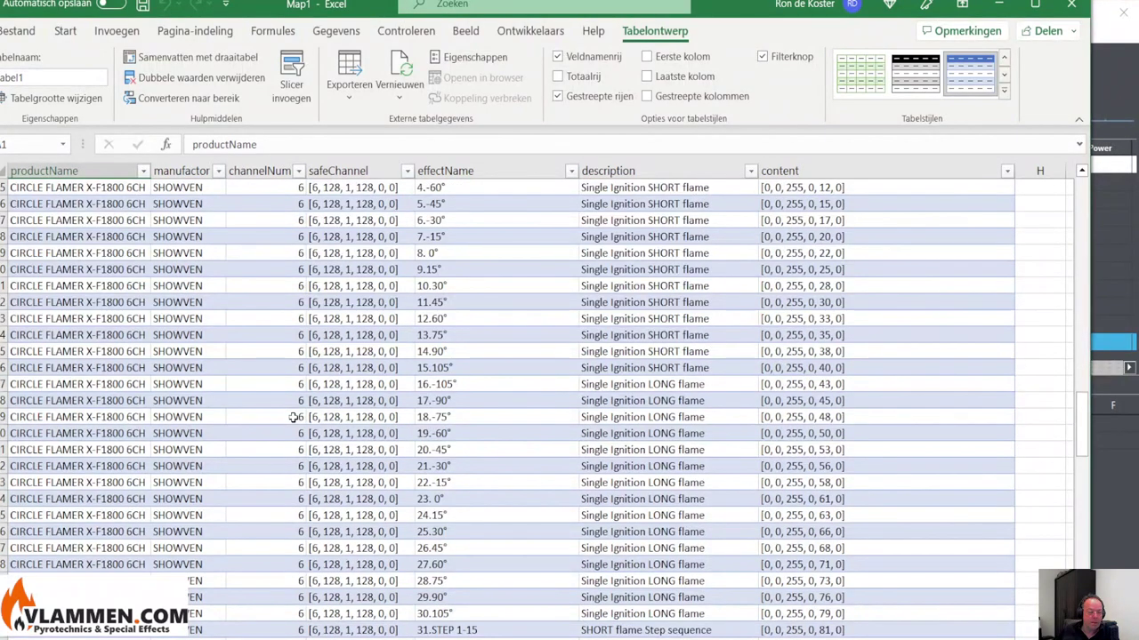
pyautogui.scroll(-10, 294, 417)
pyautogui.scroll(-15, 285, 496)
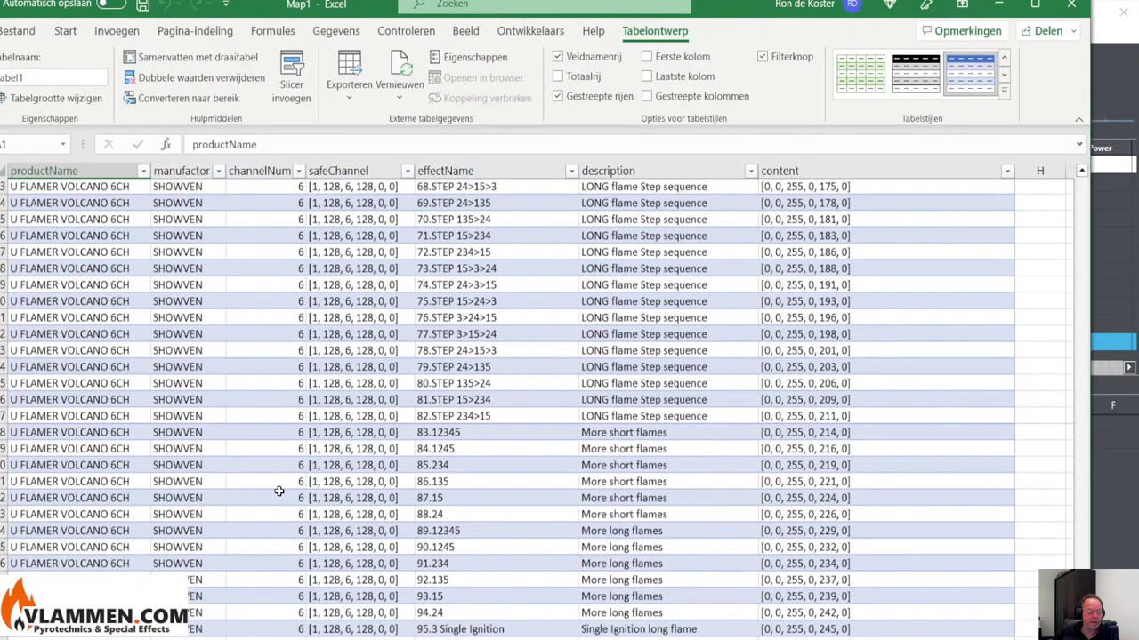
pyautogui.scroll(-15, 278, 491)
pyautogui.click(45, 436)
pyautogui.click(50, 447)
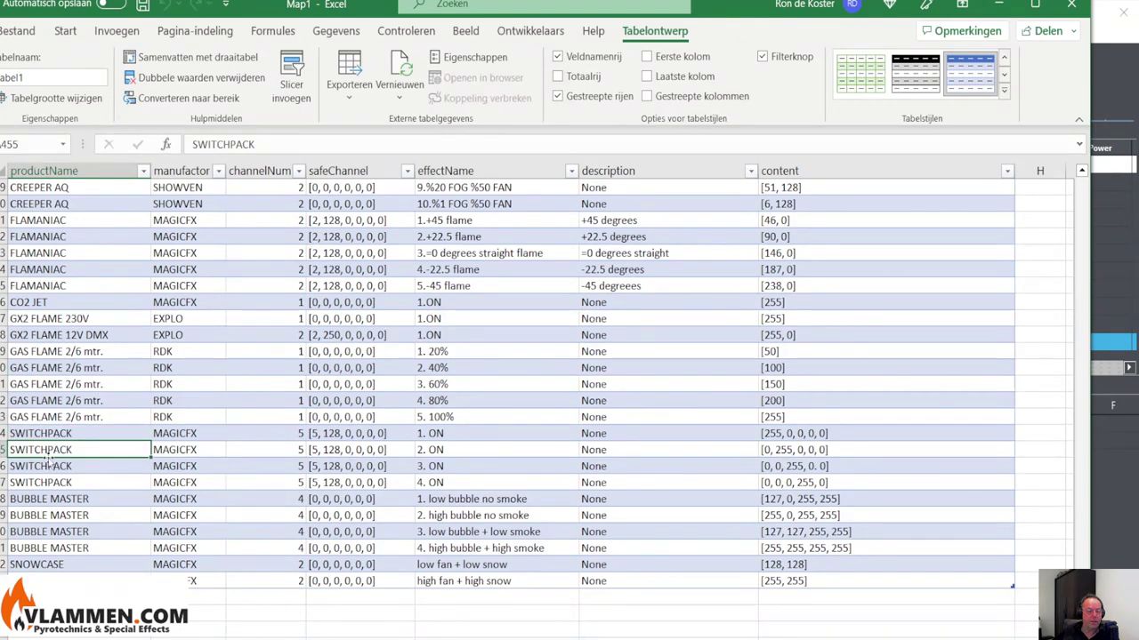
# Step: Examine the effect names of the SWITCHPACK rows and their corresponding channel values in the content column
pyautogui.click(418, 437)
pyautogui.click(434, 451)
pyautogui.click(433, 467)
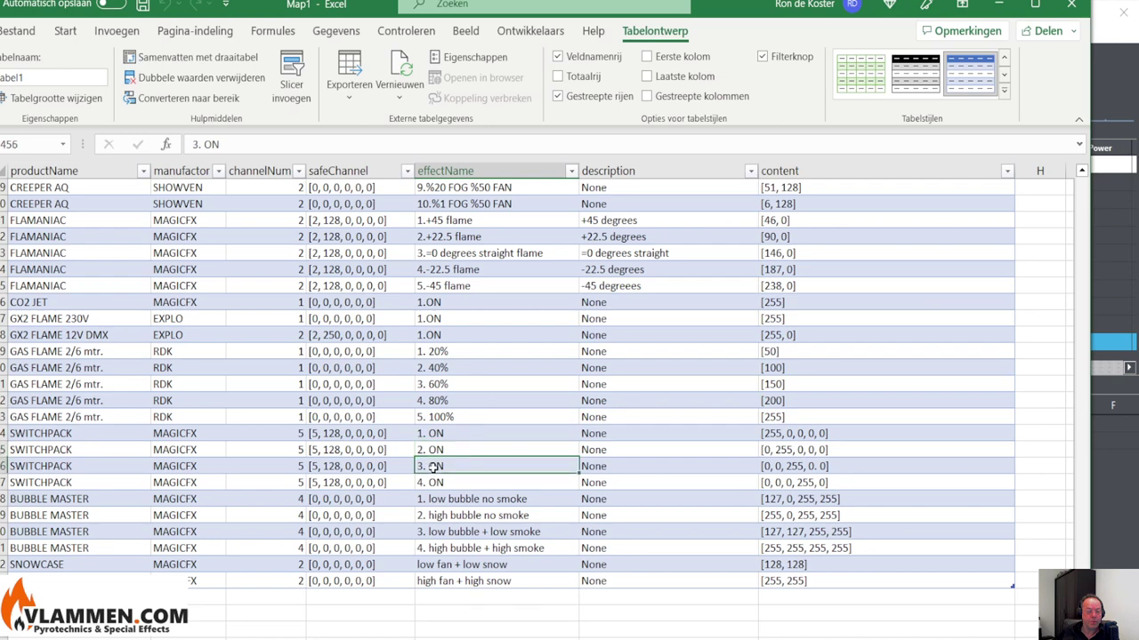
pyautogui.click(783, 449)
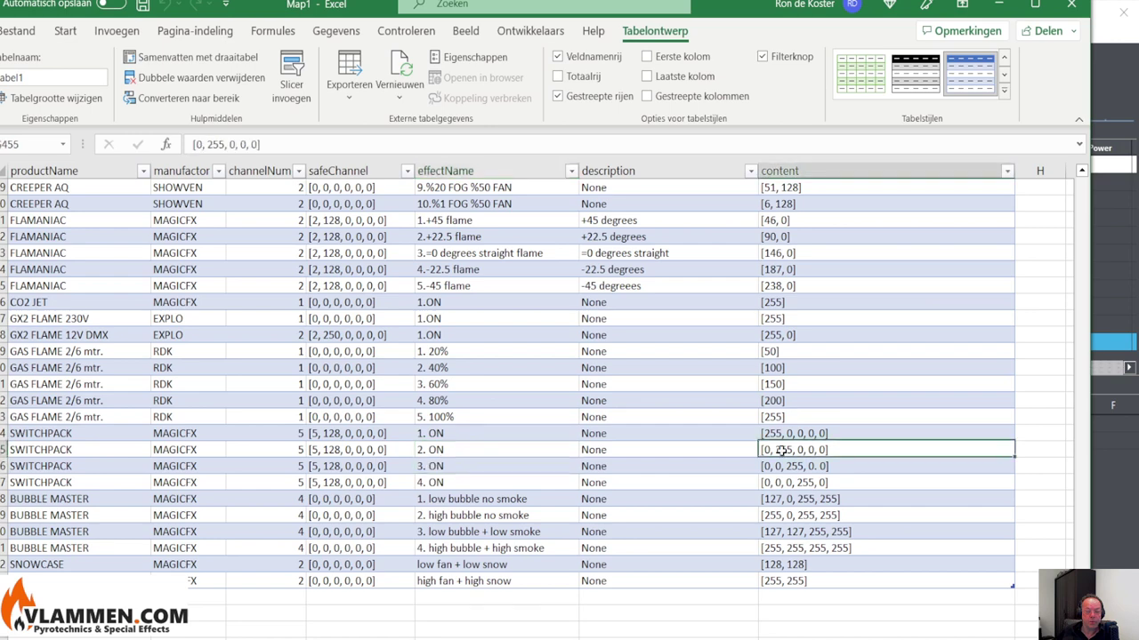
pyautogui.click(783, 466)
pyautogui.click(783, 482)
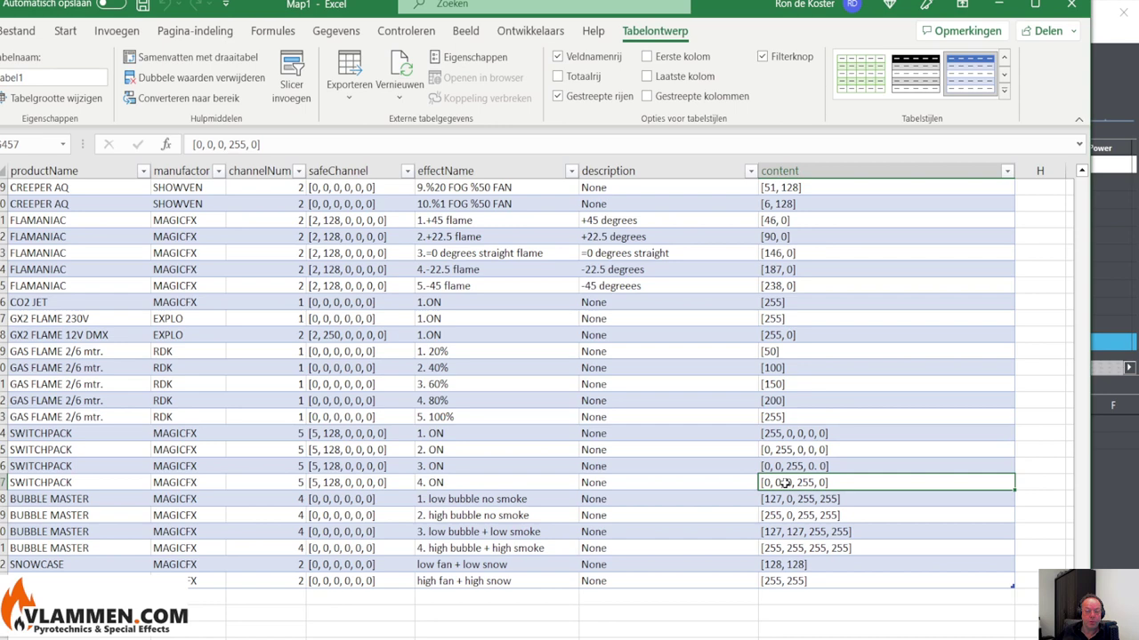
# Step: Examine the safeChannel entry of SWITCHPACK's effect 1. ON and the table's description and content columns
pyautogui.click(313, 434)
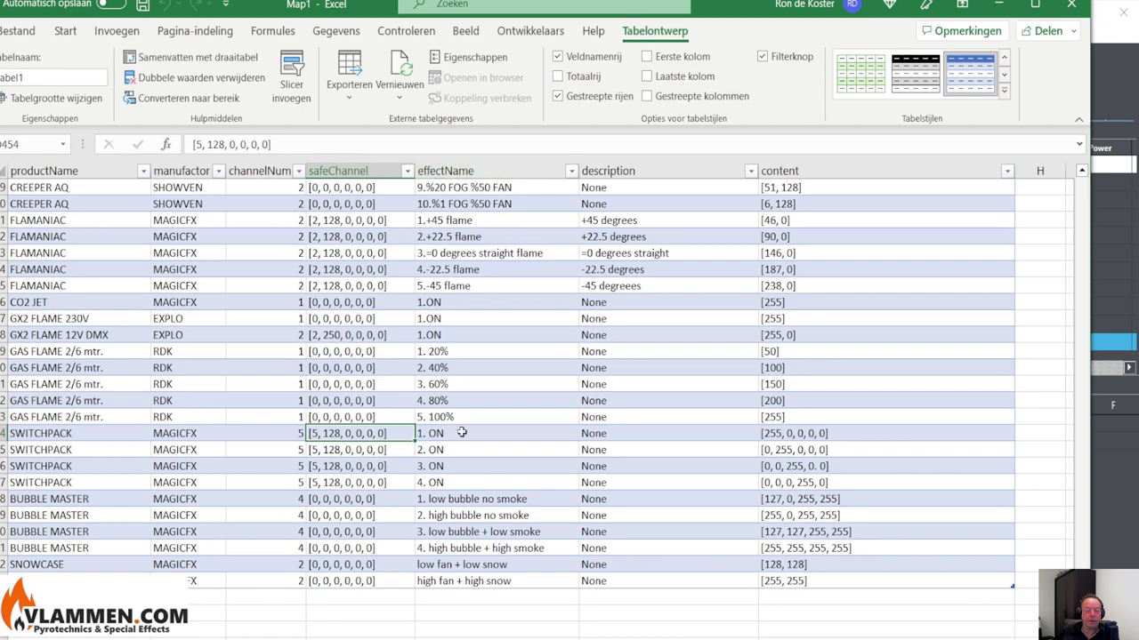
pyautogui.click(641, 167)
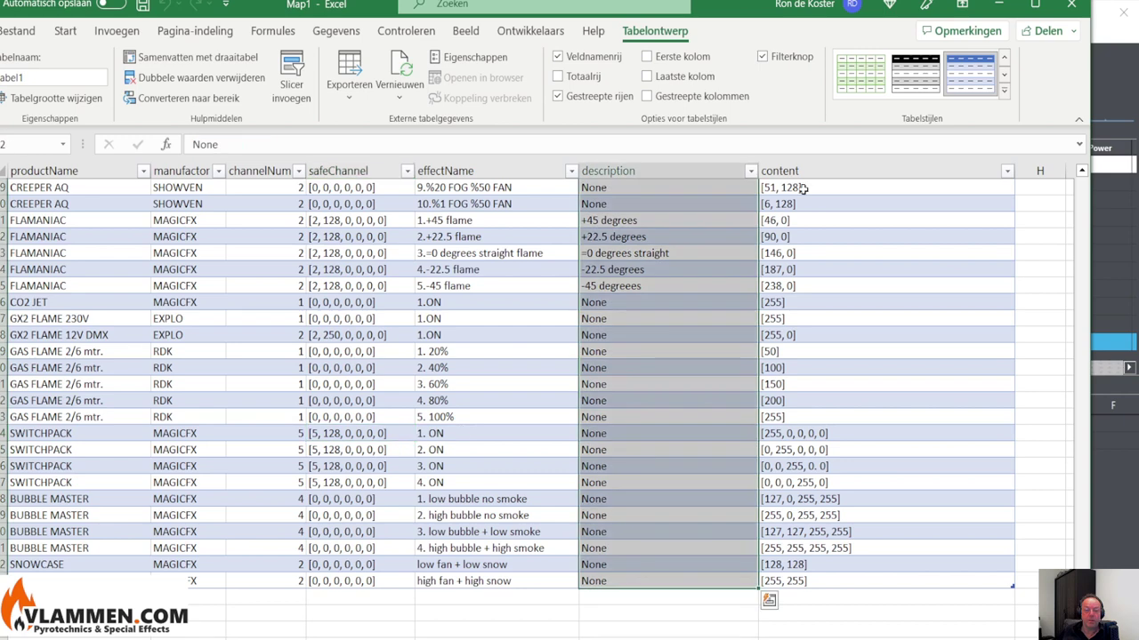
pyautogui.click(792, 169)
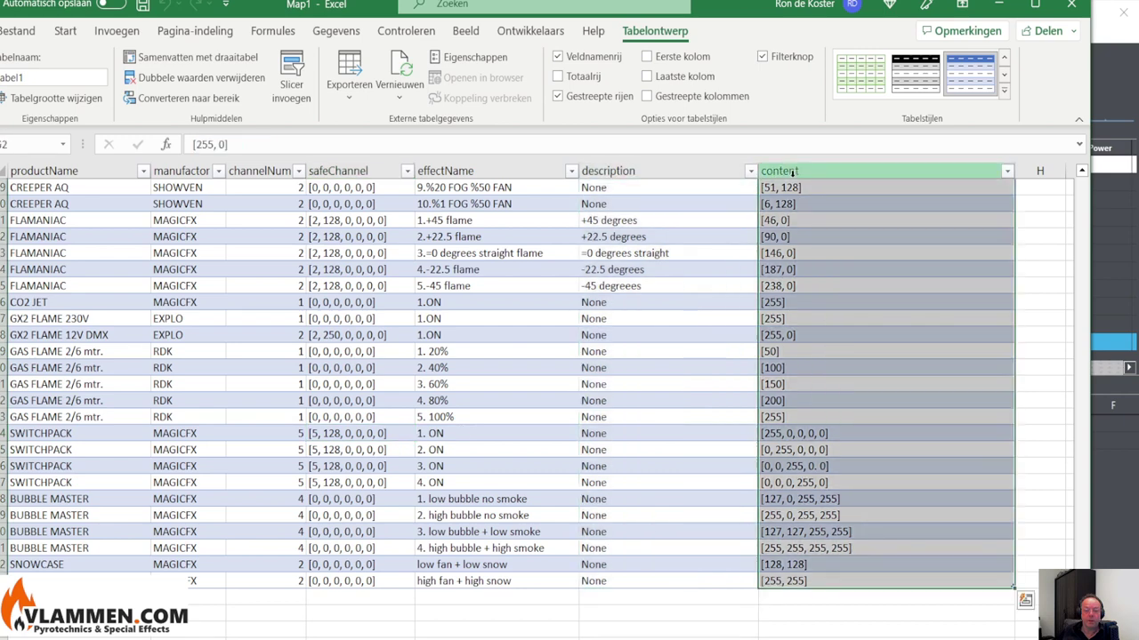
# Step: Compare the notation of the content values in SWITCHPACK's effects 2 to 4 with the first BUBBLE MASTER row
pyautogui.click(798, 466)
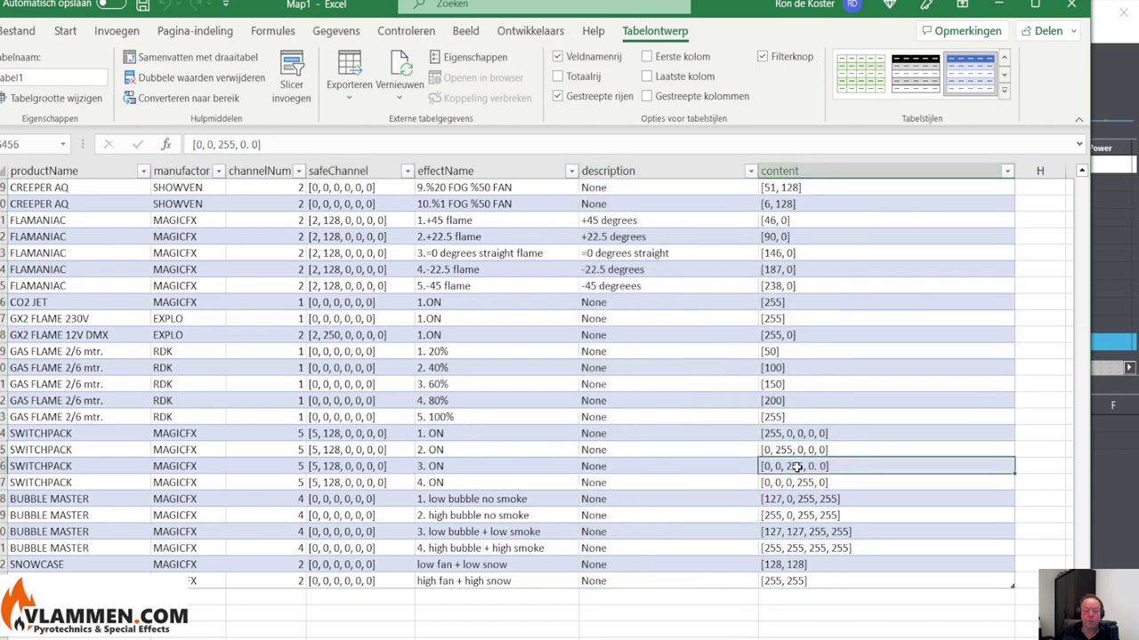
pyautogui.press('Down')
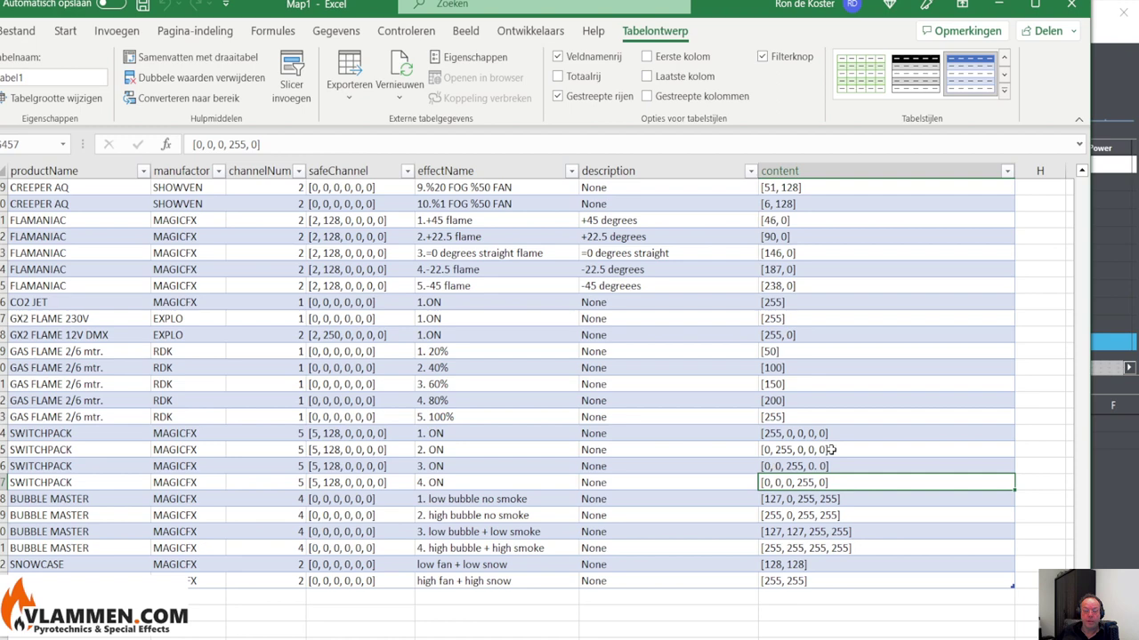
pyautogui.click(830, 450)
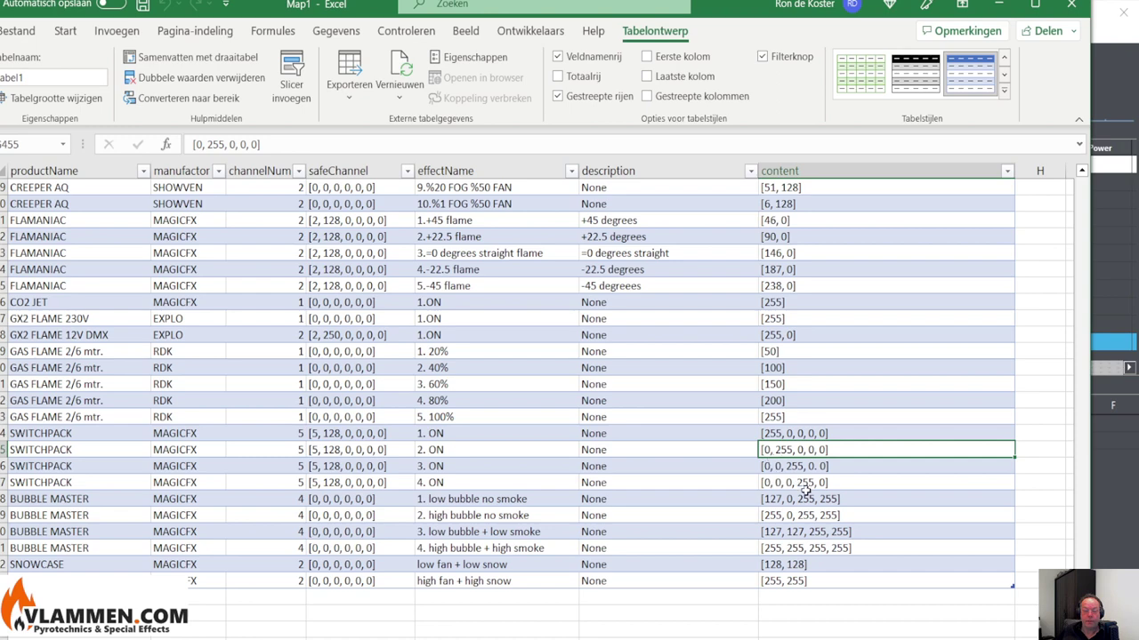
pyautogui.click(767, 500)
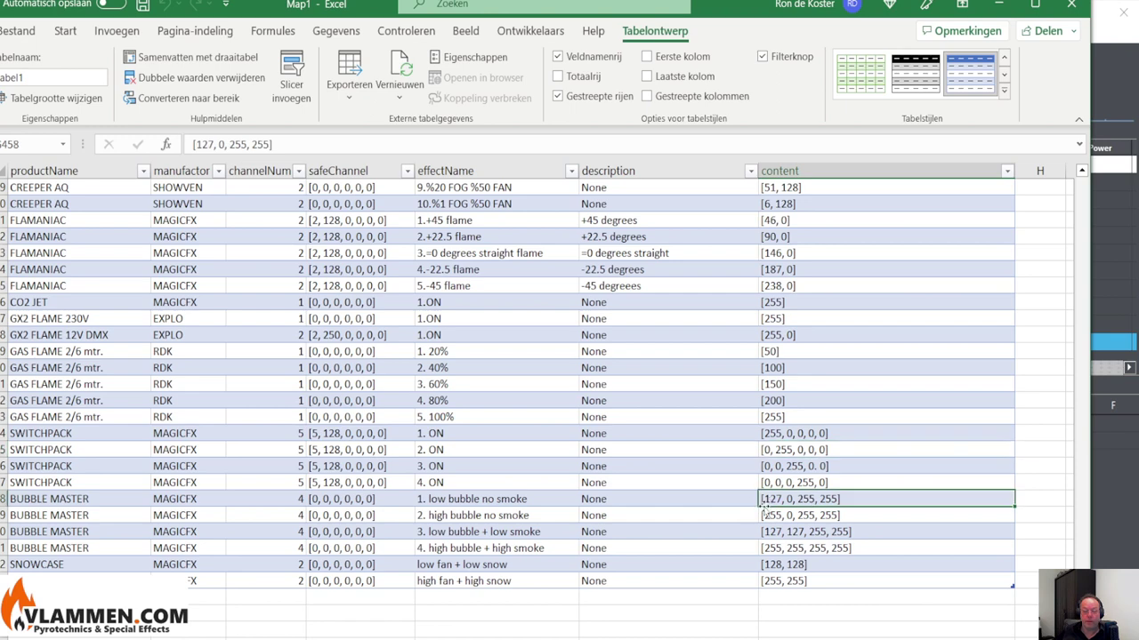
pyautogui.click(767, 483)
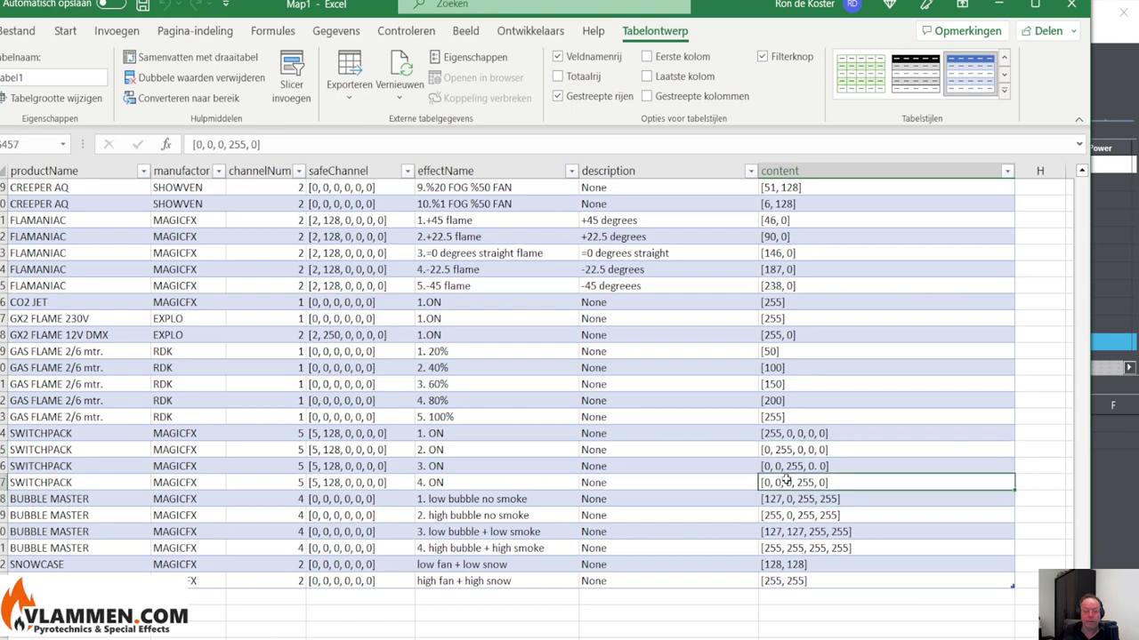